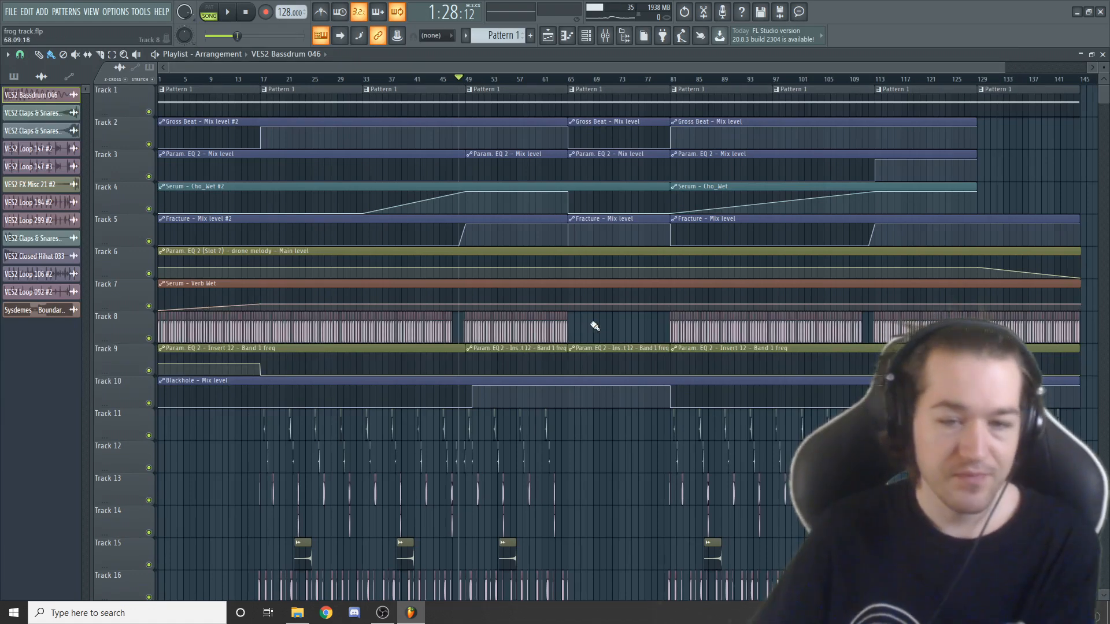
- Look through the playlist arrangement, covering the automation clips, drum tracks and pattern clips
scroll(669, 347, "down", 7)
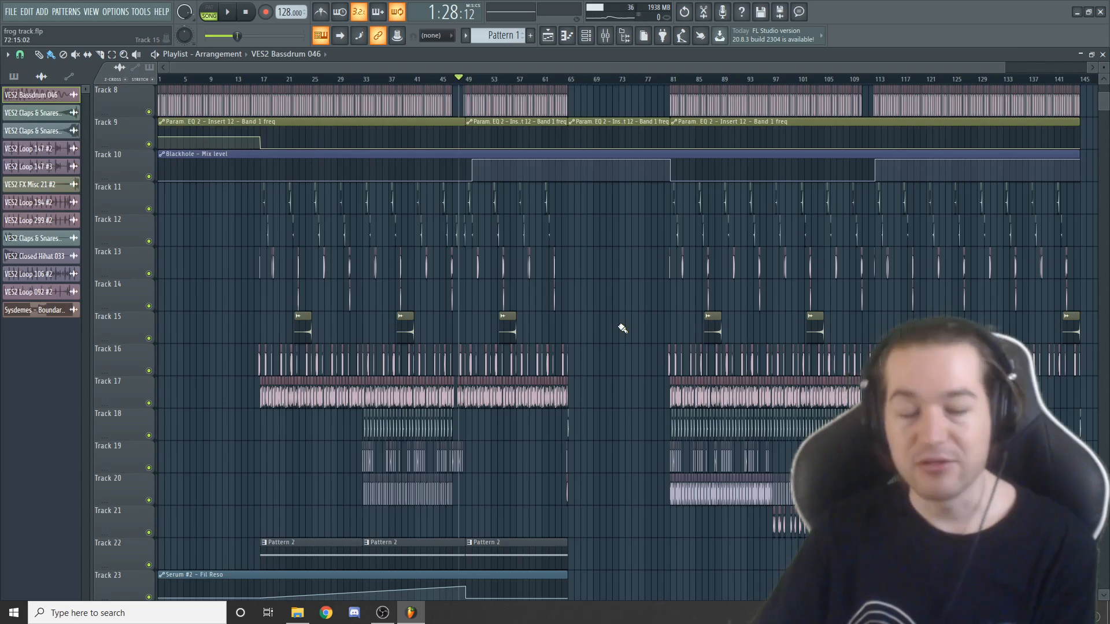
scroll(663, 341, "down", 4)
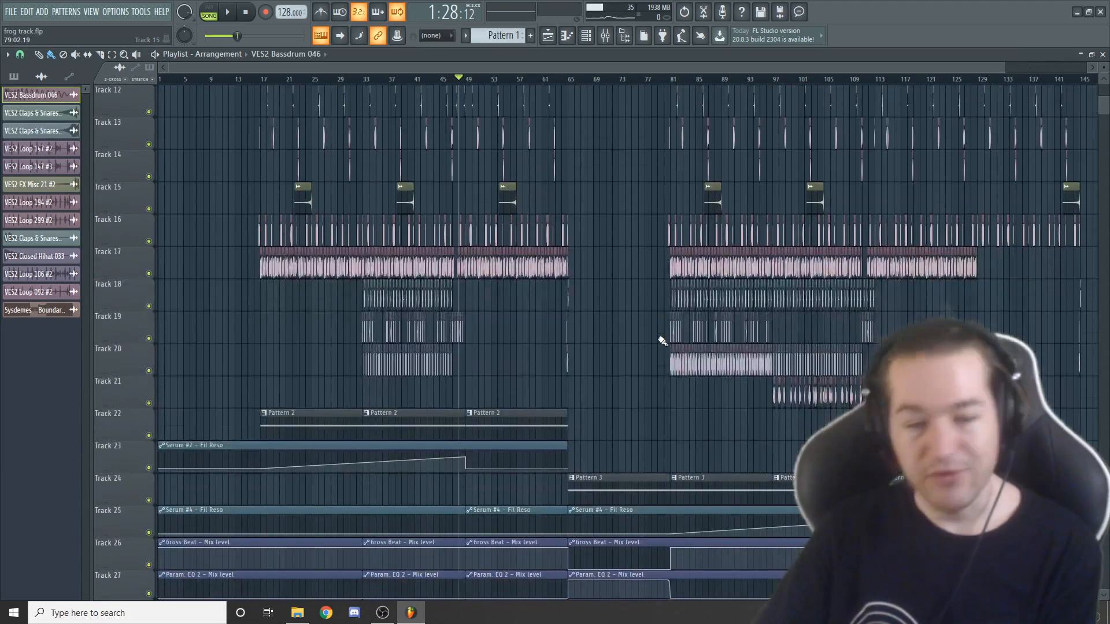
scroll(615, 266, "down", 6)
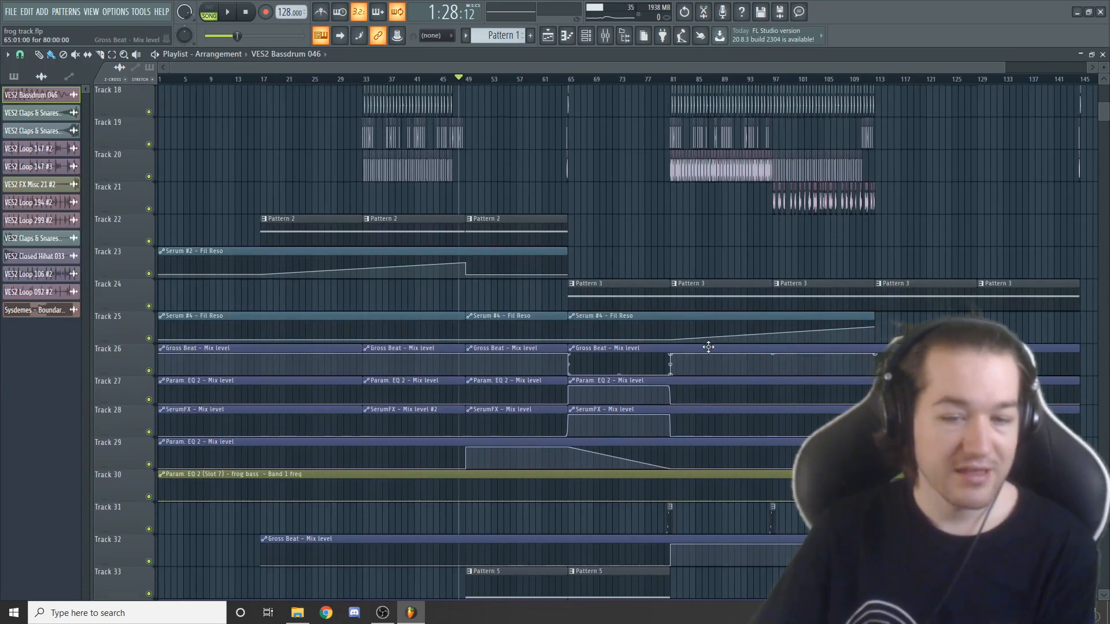
scroll(708, 347, "down", 3)
scroll(702, 348, "up", 20)
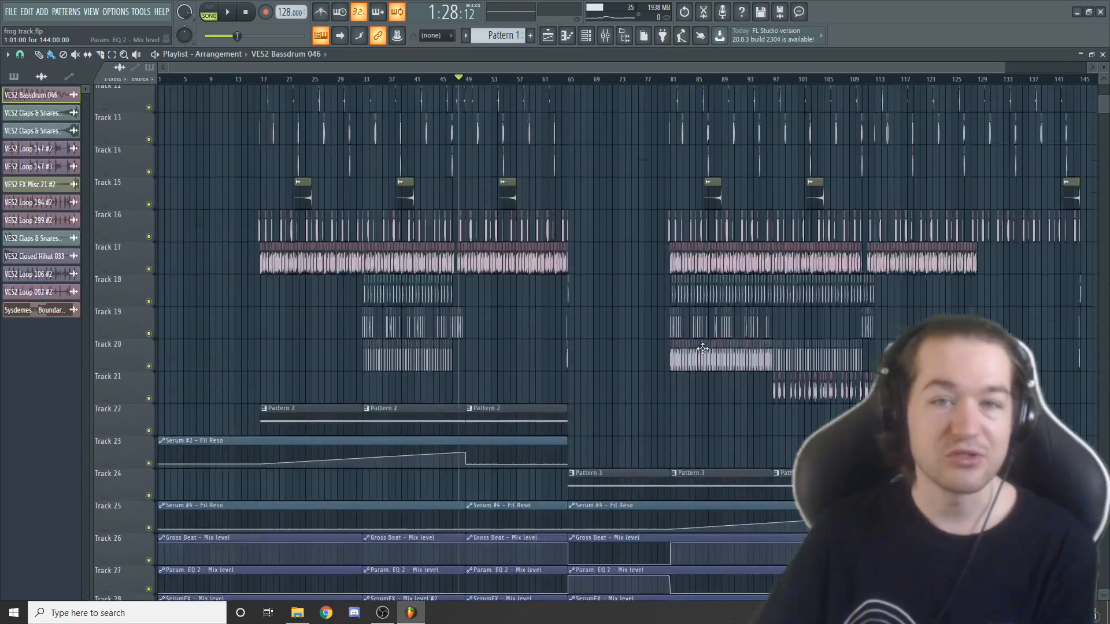
scroll(702, 348, "down", 4)
scroll(703, 348, "up", 4)
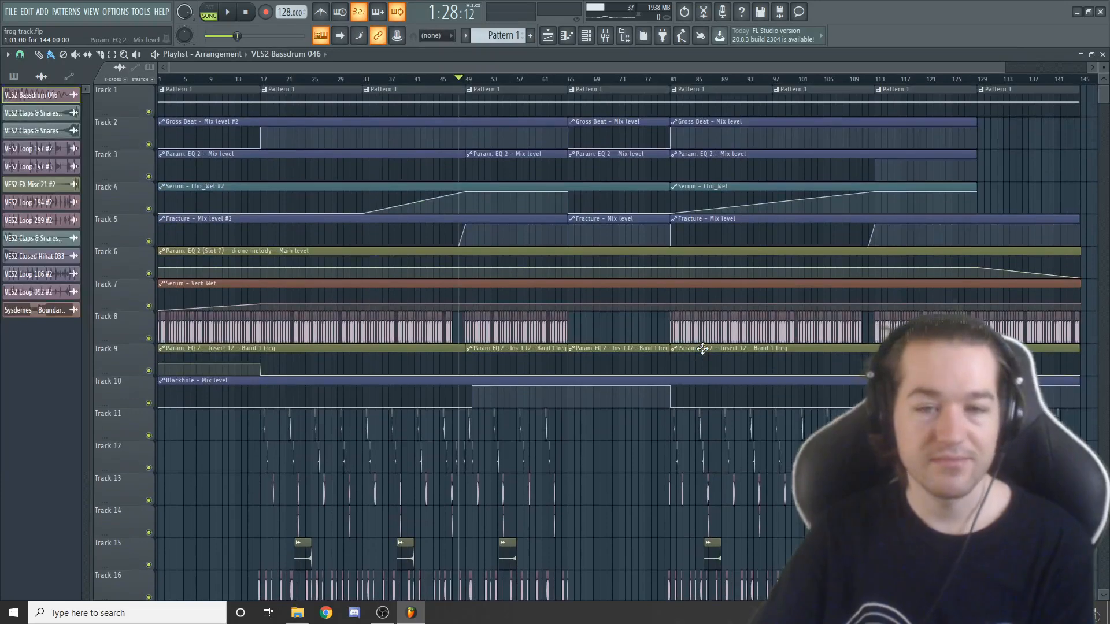
key("space")
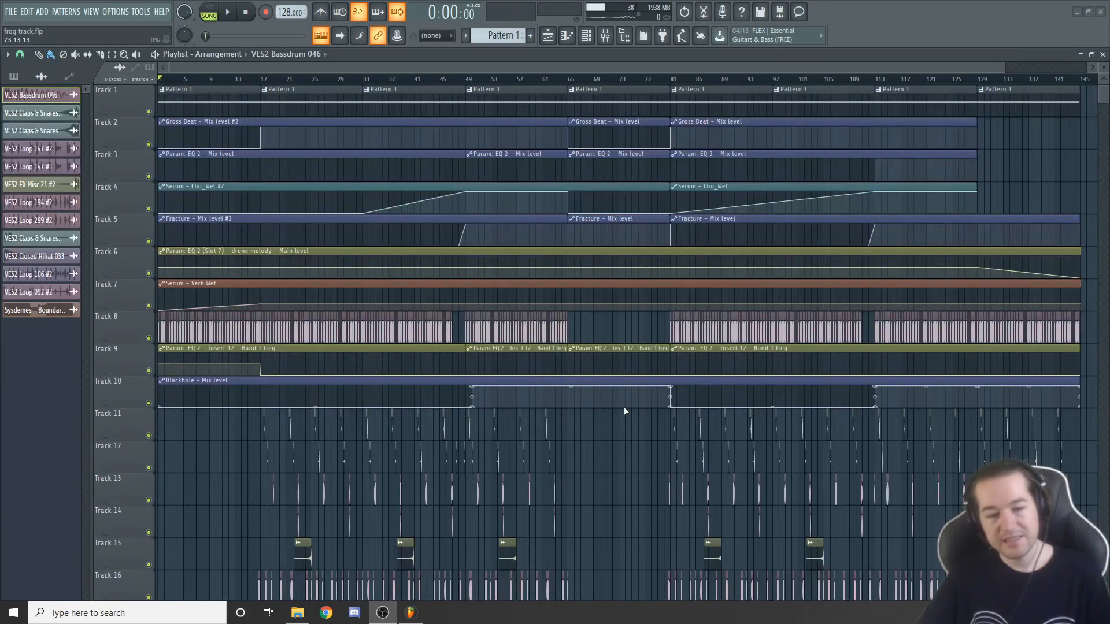
scroll(639, 278, "down", 18)
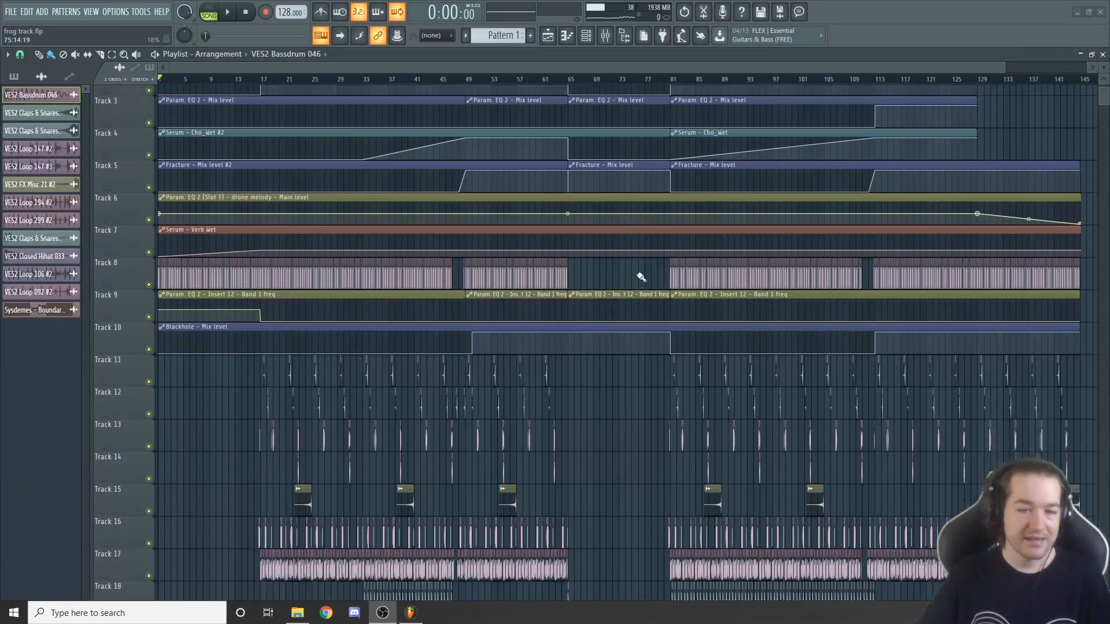
scroll(641, 277, "up", 18)
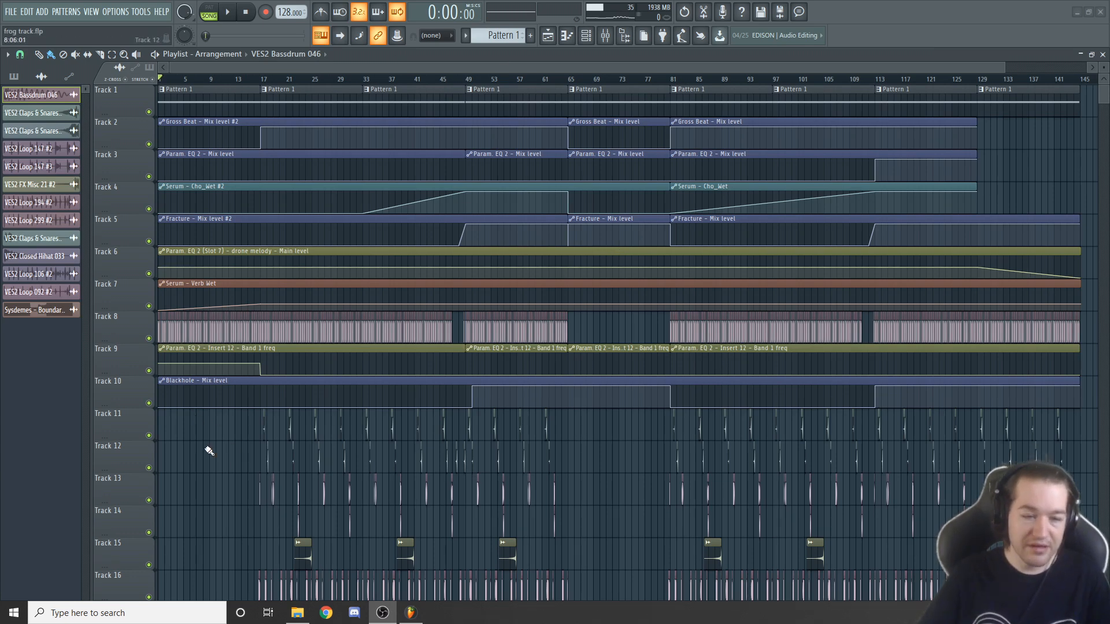
scroll(279, 312, "down", 5)
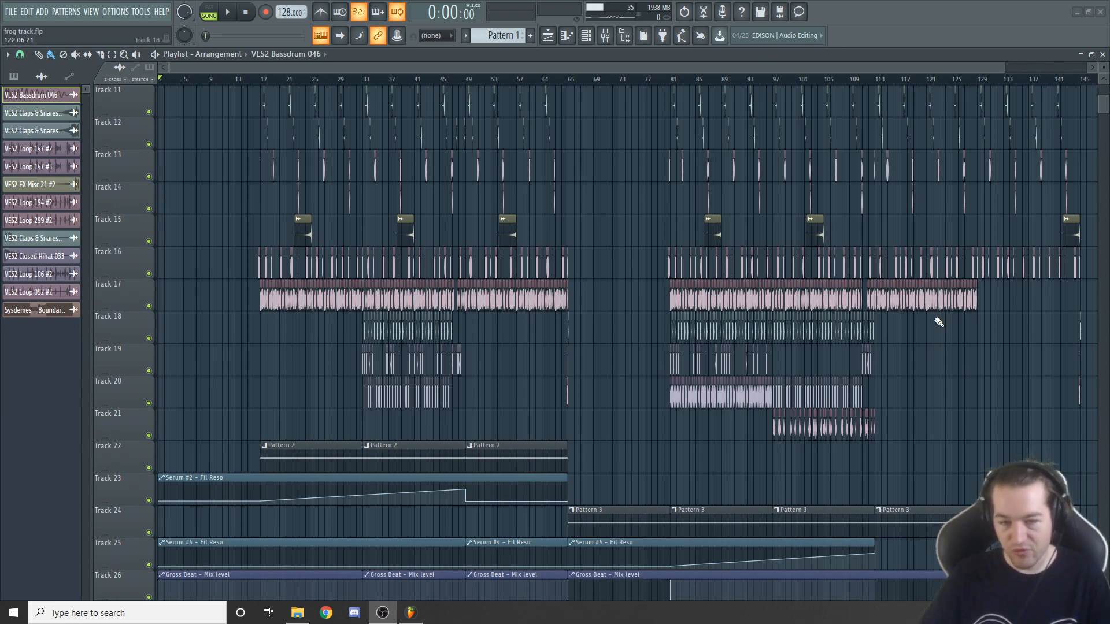
scroll(915, 315, "up", 3)
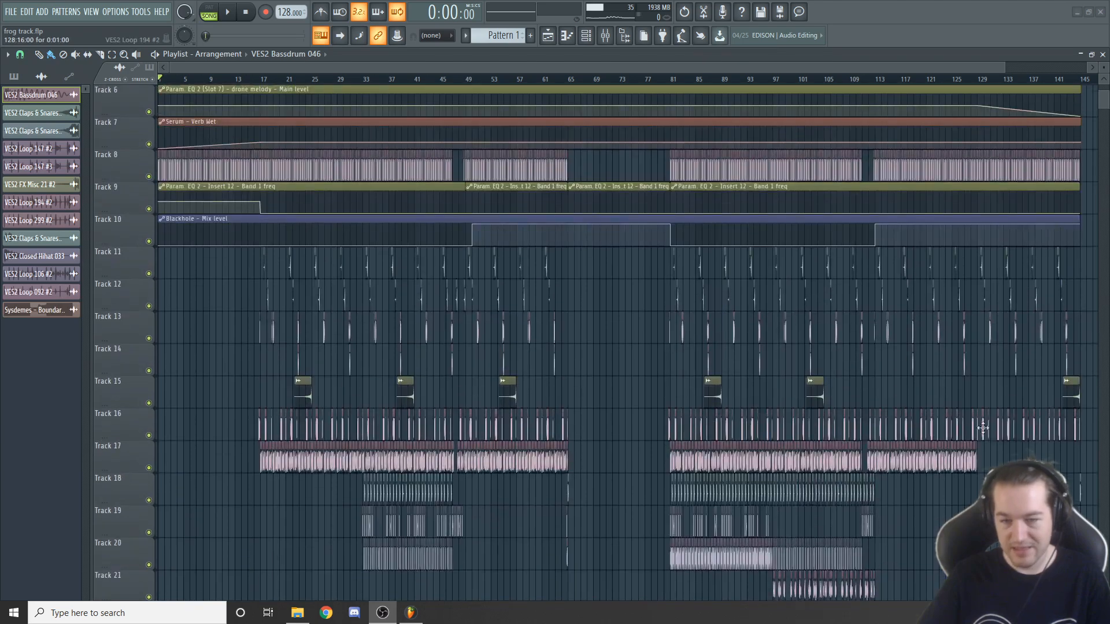
scroll(997, 433, "up", 3)
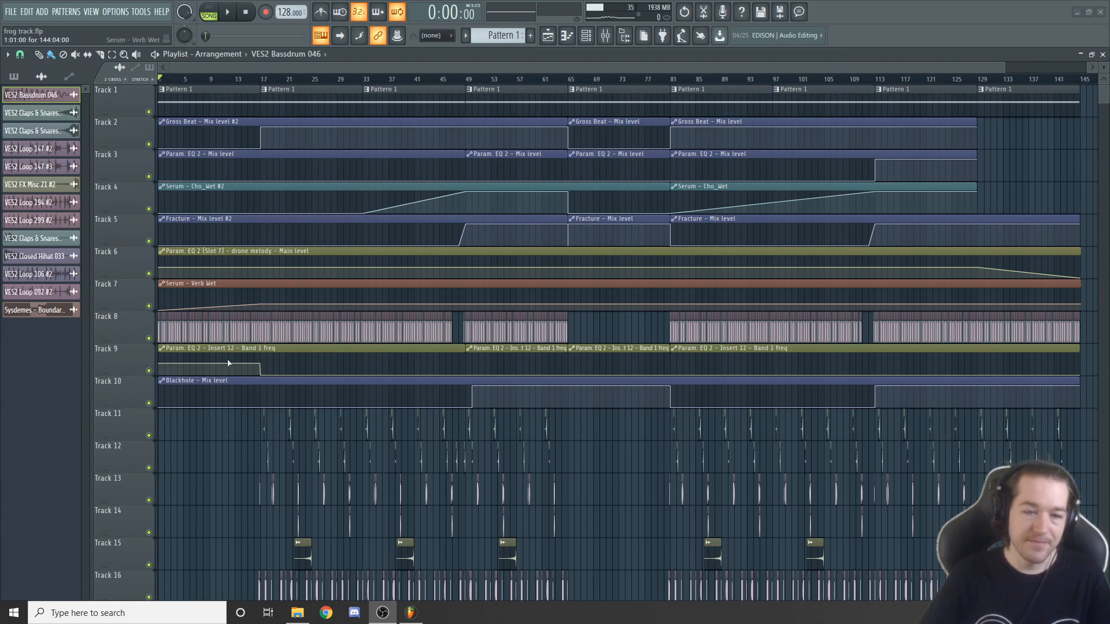
- Play the song from bar 9, skip ahead to bar 21 and view the drum tracks
left_click(211, 79)
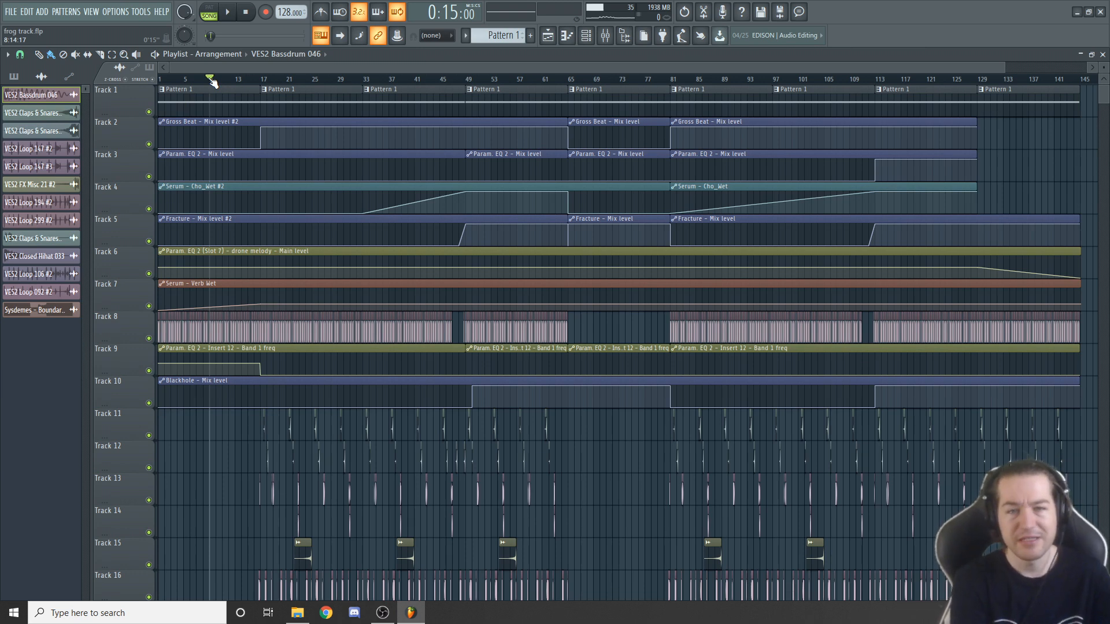
key("space")
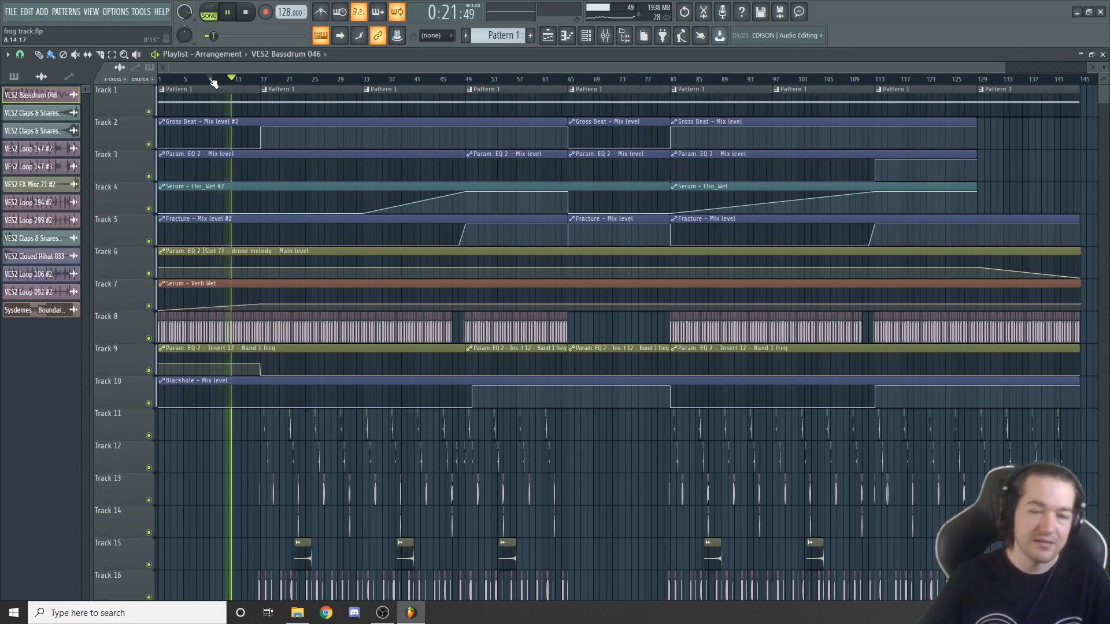
left_click(290, 80)
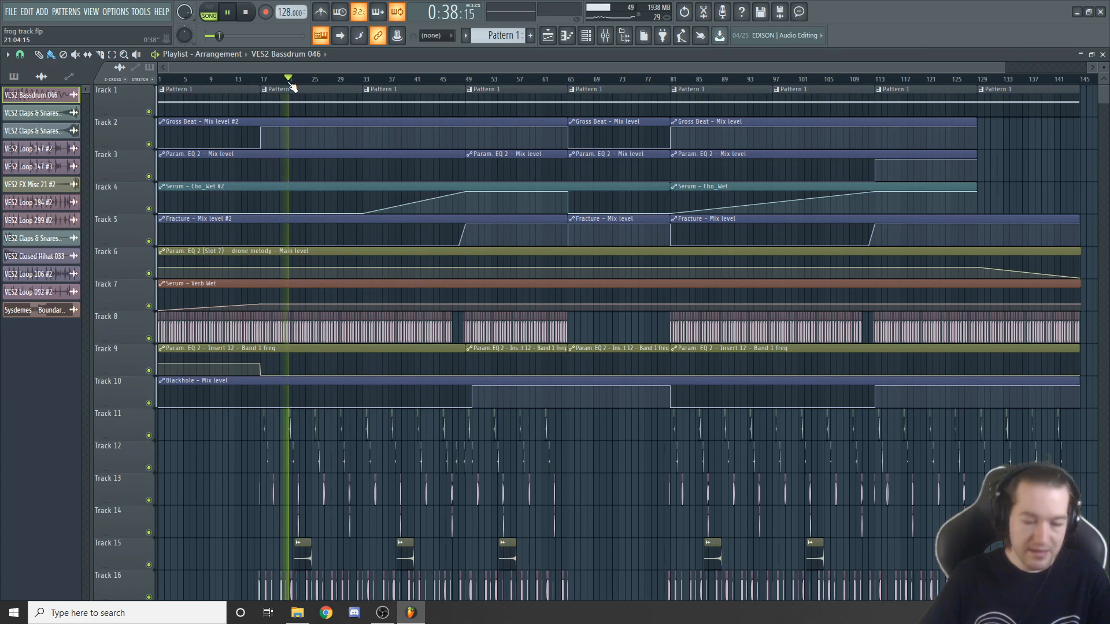
scroll(298, 426, "down", 1)
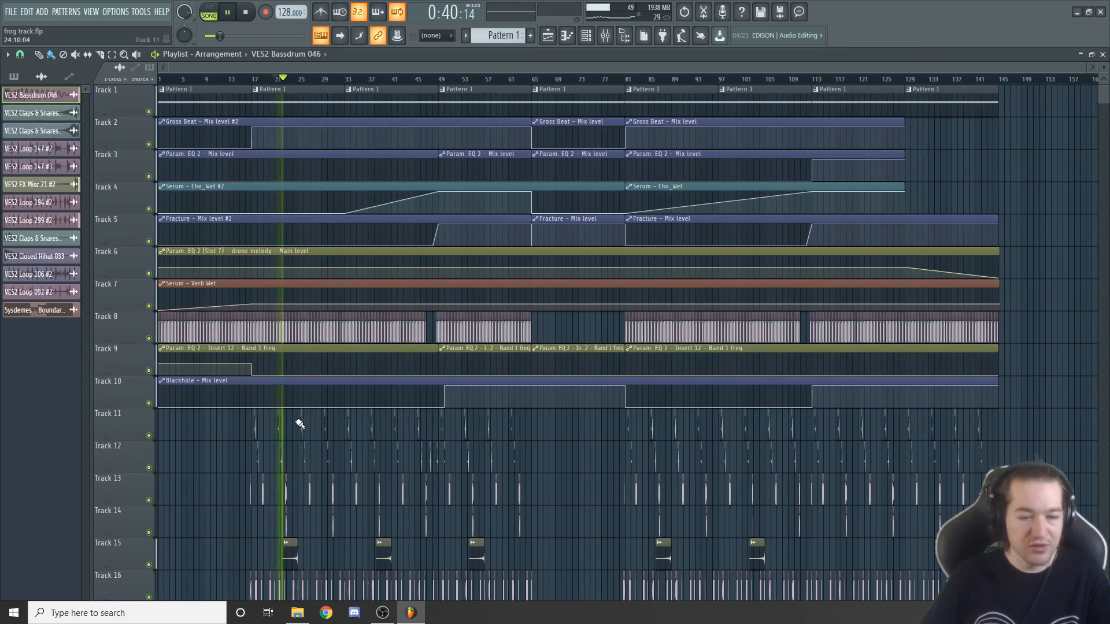
scroll(289, 416, "down", 1)
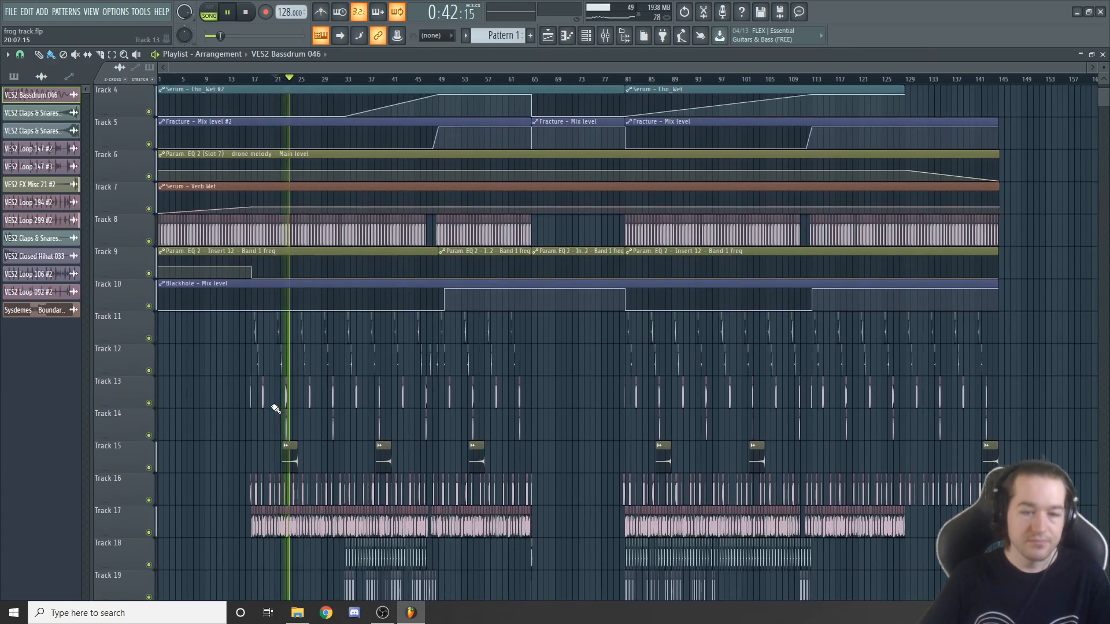
scroll(274, 406, "down", 2)
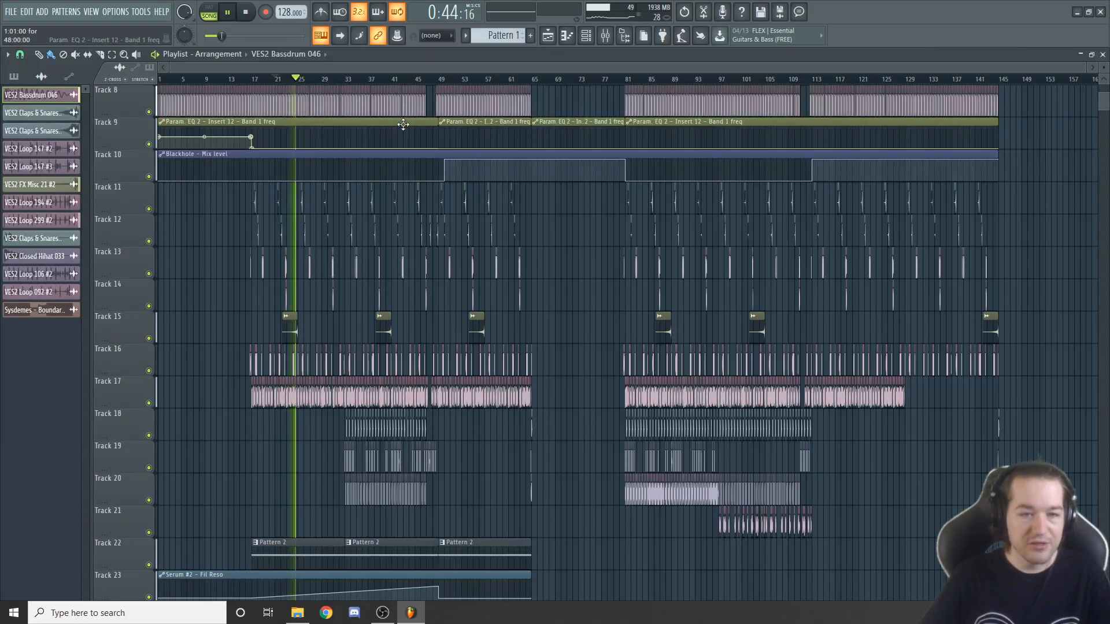
- Skip playback to bar 36 and listen on while viewing the upper automation tracks
left_click(368, 80)
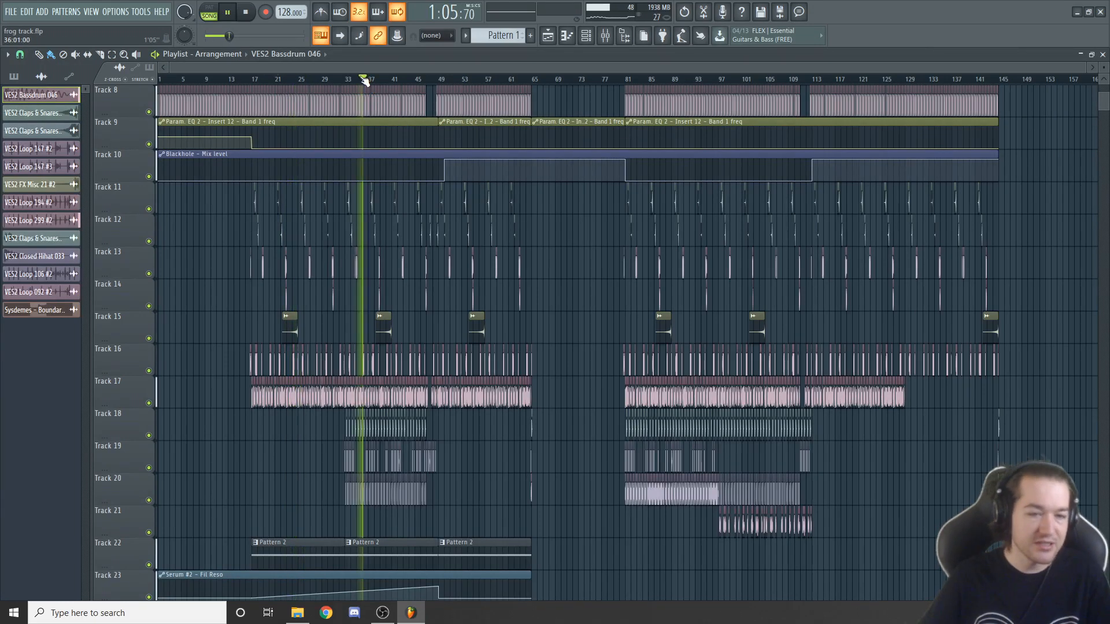
scroll(470, 298, "up", 2)
scroll(470, 298, "up", 2)
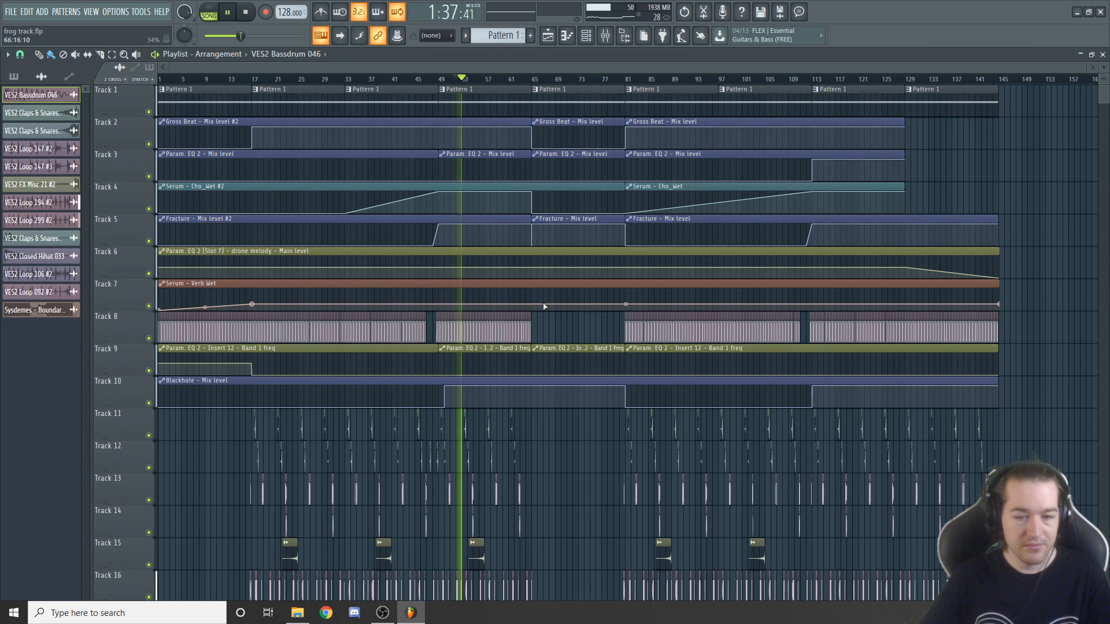
scroll(546, 304, "down", 2)
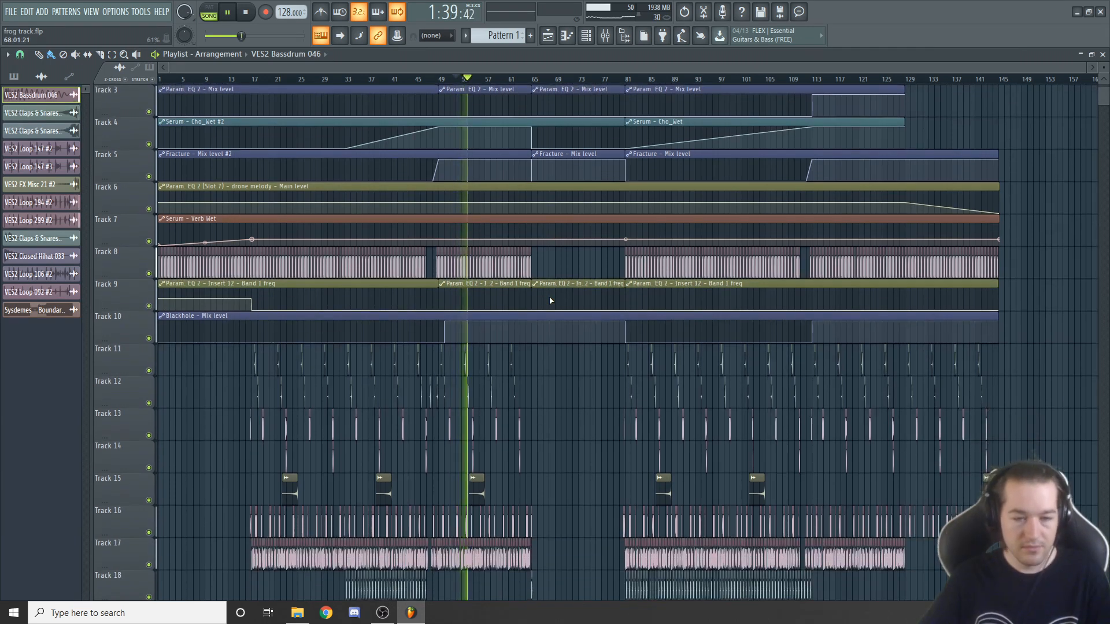
- Audition the breakdown from about bar 68 and the following section from about bar 86
left_click(551, 79)
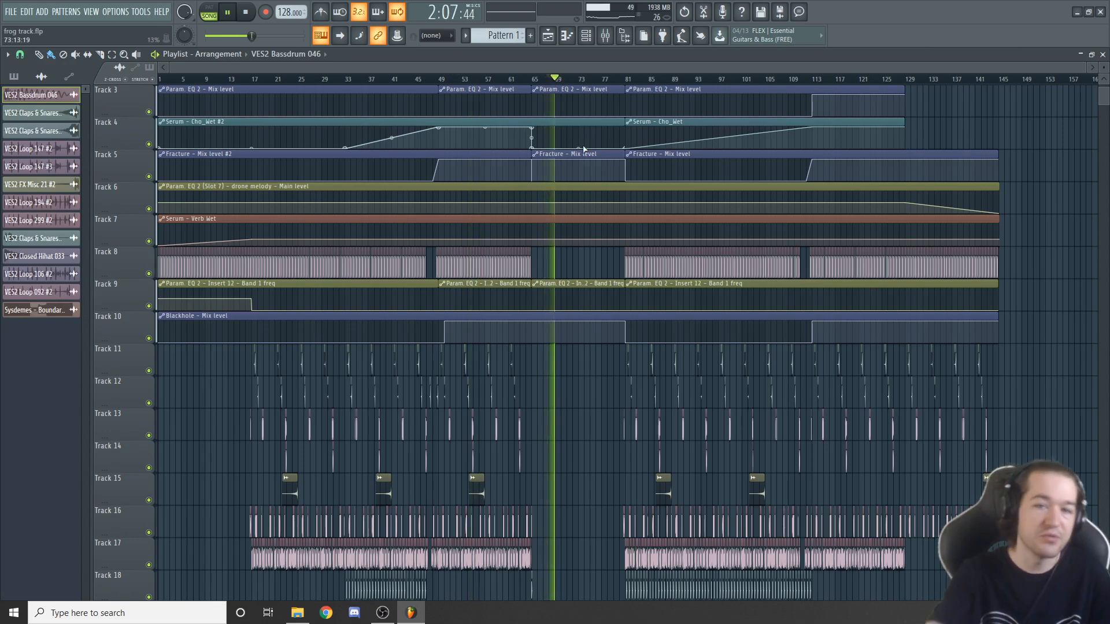
left_click(659, 80)
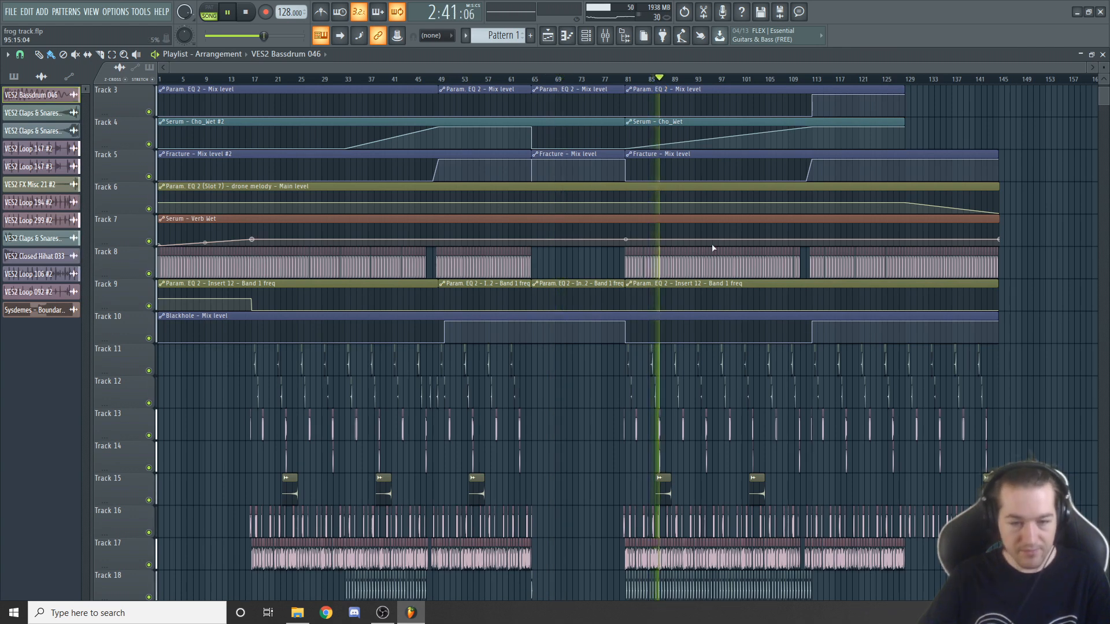
scroll(701, 260, "down", 4)
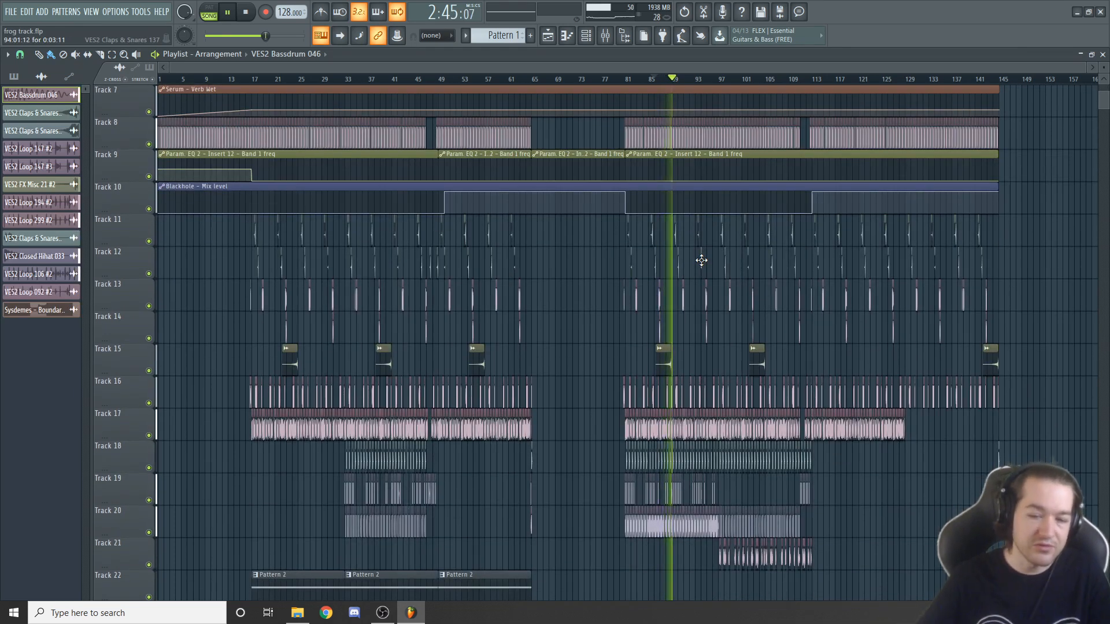
- Audition the song from about bars 99, 118 and 133, and stop playback
left_click(735, 81)
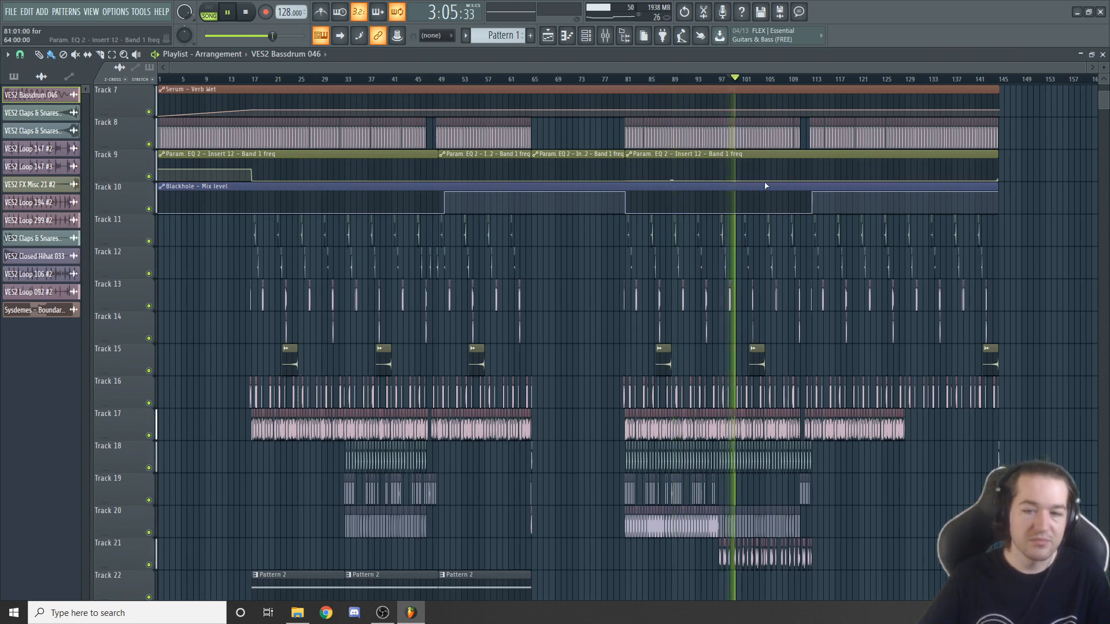
left_click(843, 81)
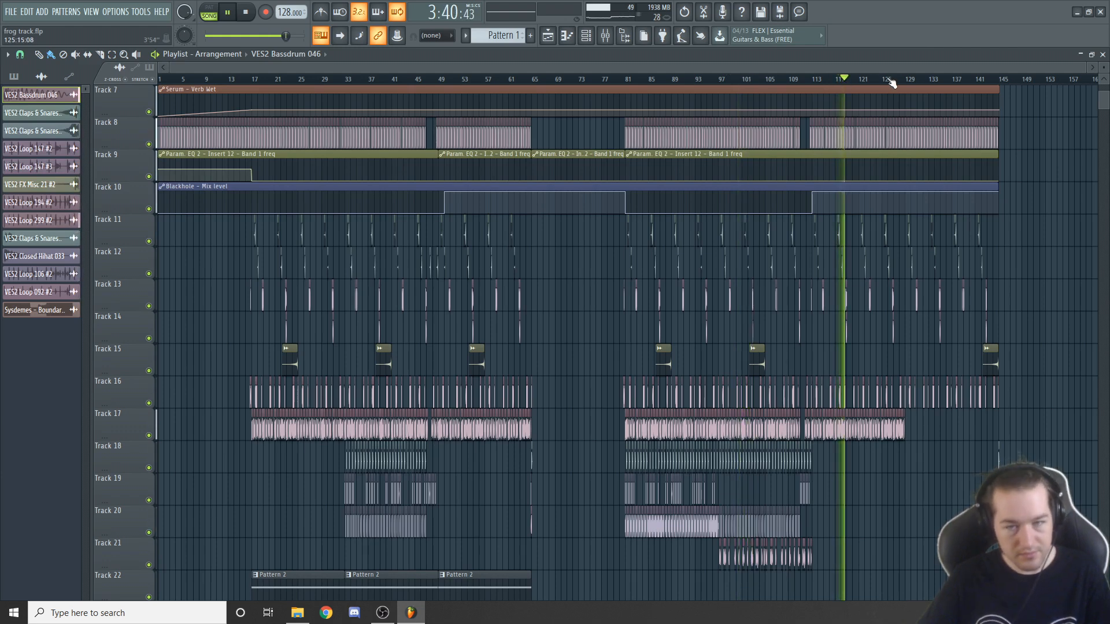
left_click(931, 81)
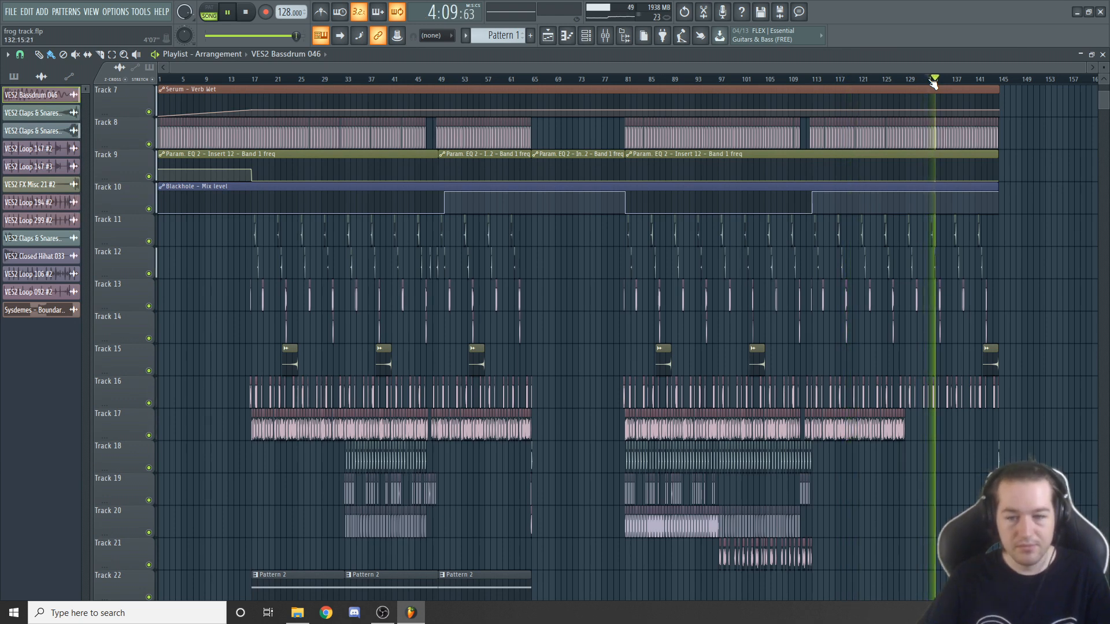
key("space")
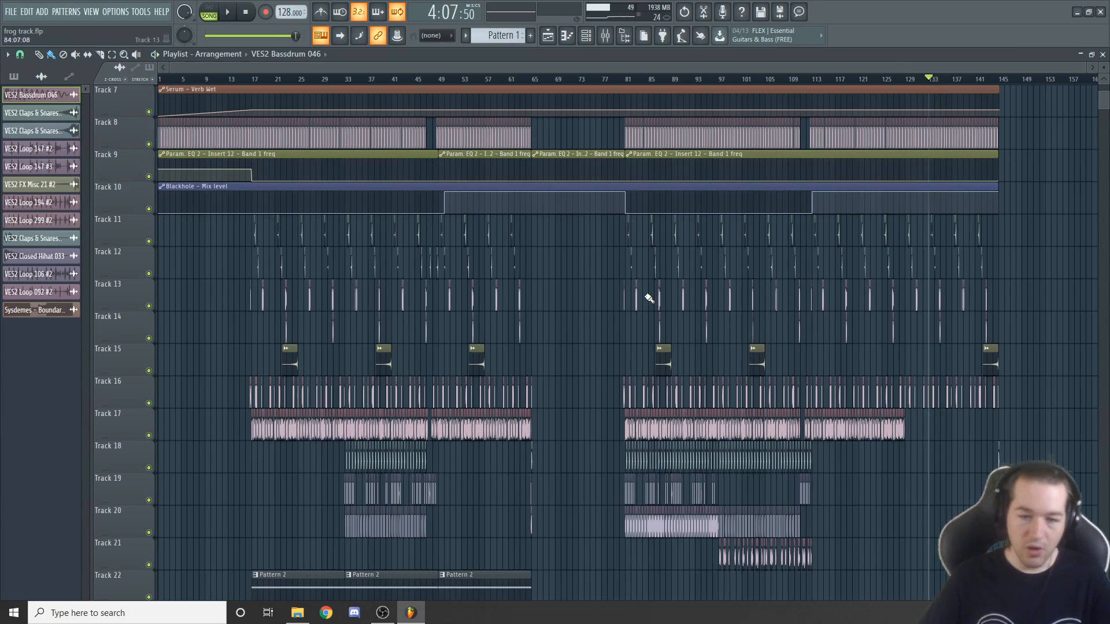
- Examine the pattern and automation clips down to Track 32 and return to the upper tracks
scroll(649, 298, "up", 3)
scroll(557, 307, "down", 1)
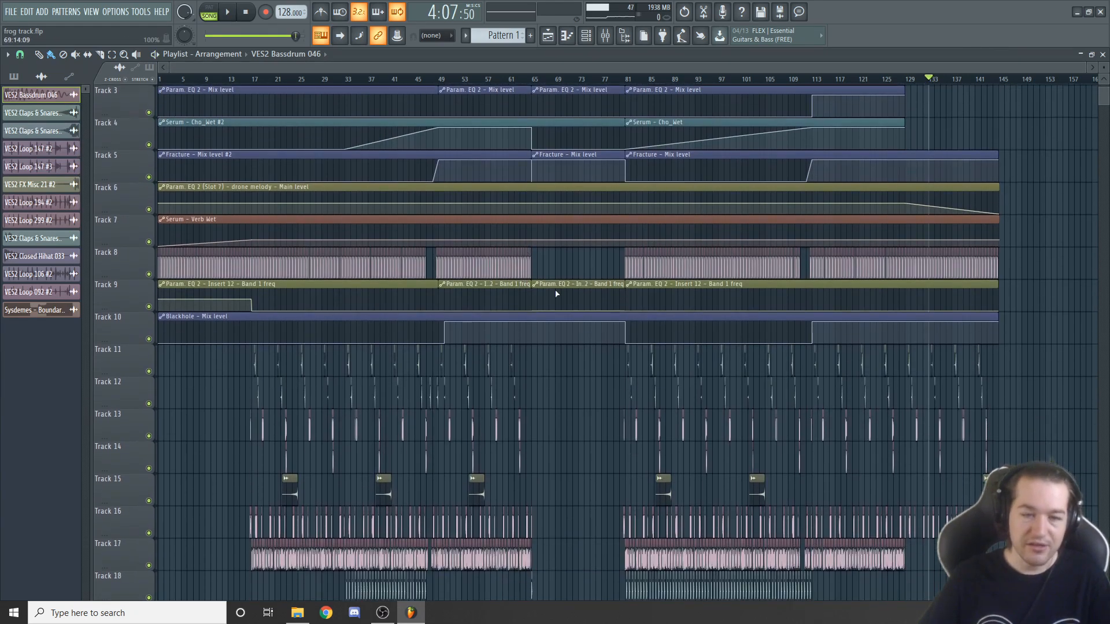
scroll(532, 351, "down", 7)
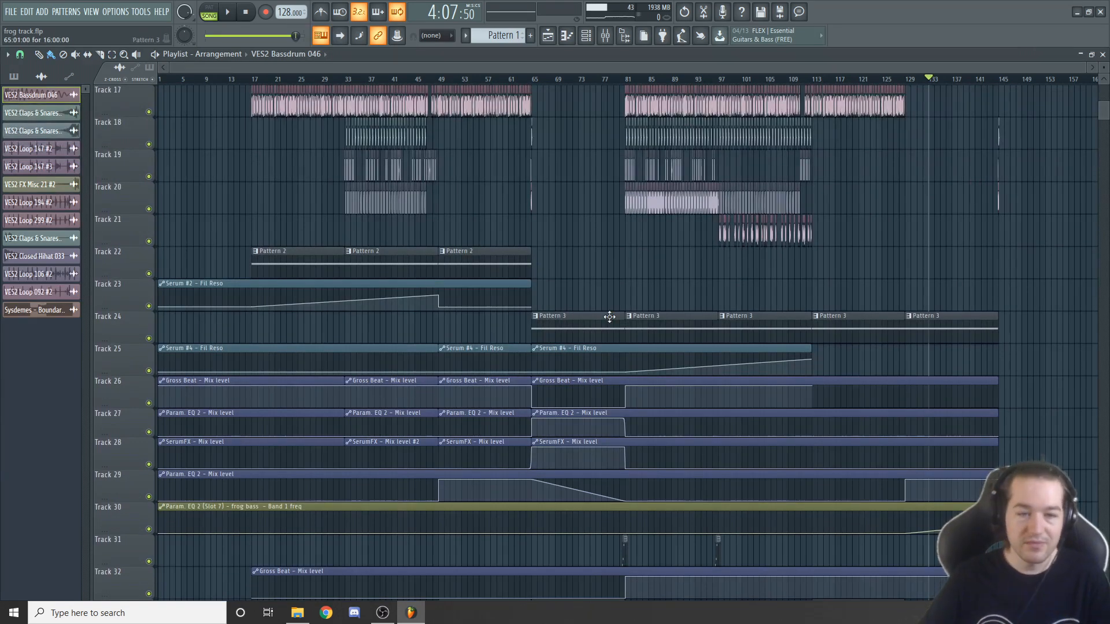
scroll(609, 316, "up", 5)
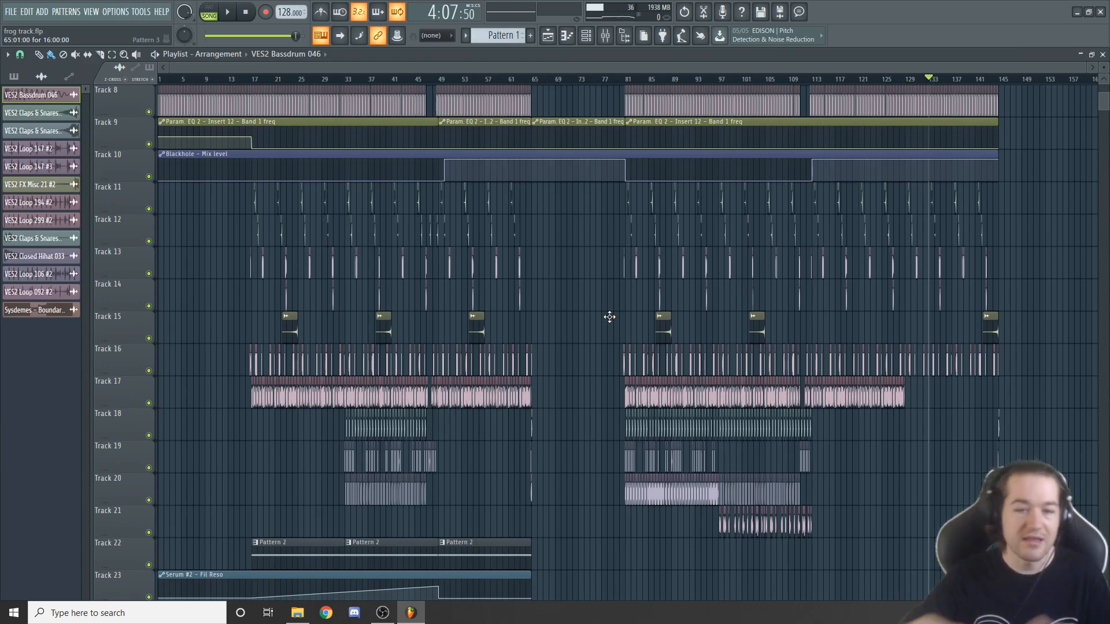
scroll(609, 317, "up", 1)
scroll(610, 317, "up", 3)
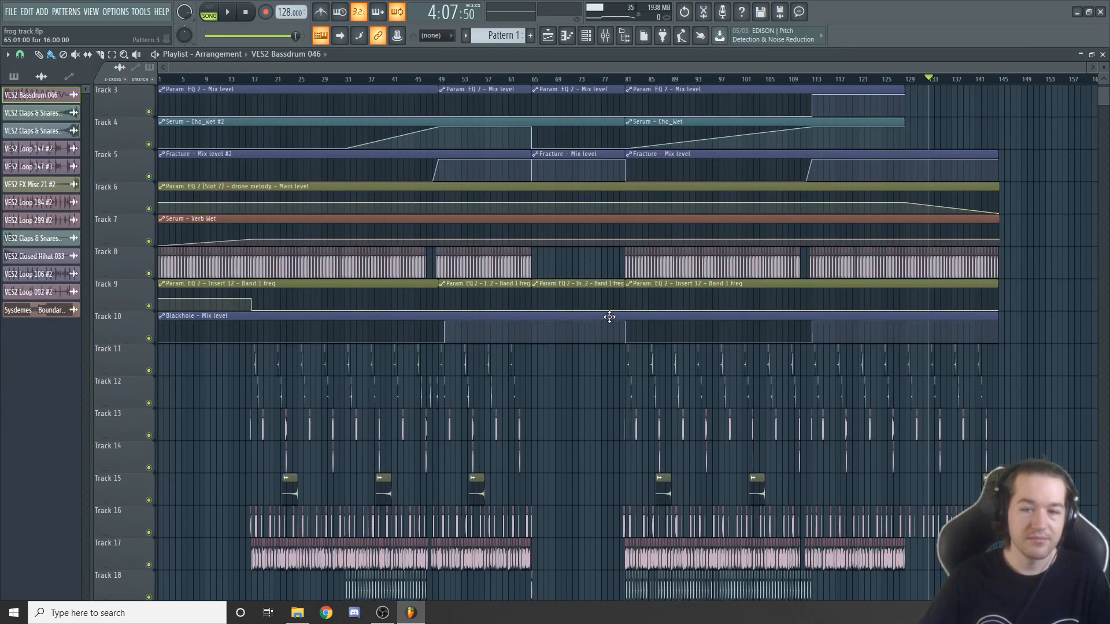
- Open the mixer, inspect the fx bus, bass bus and drum bus channels, and return to the playlist
left_click(606, 35)
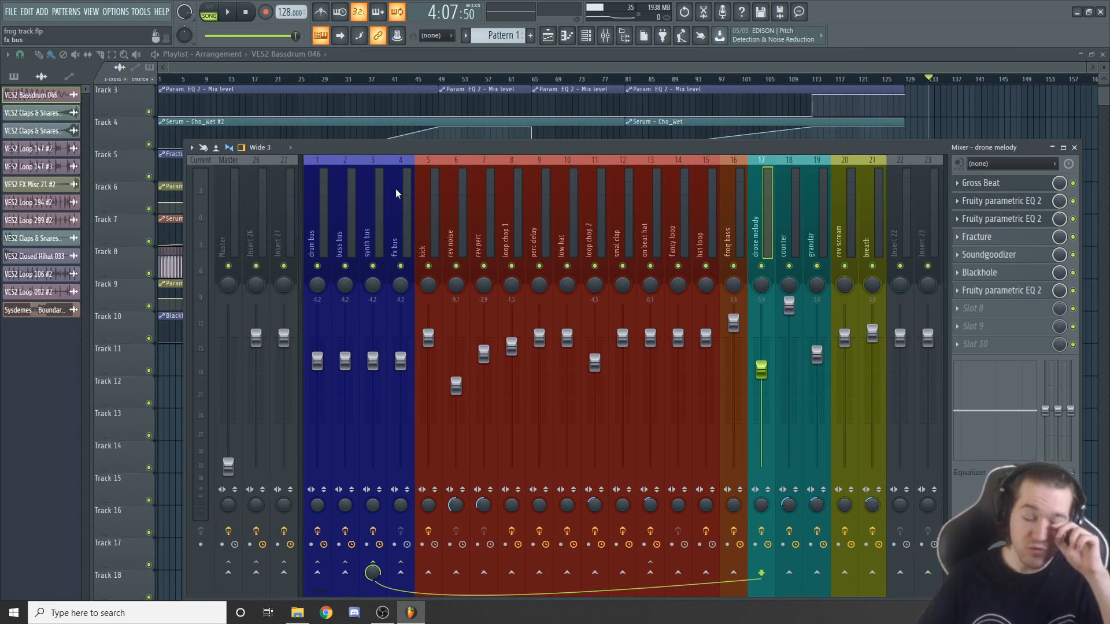
left_click(392, 224)
left_click(356, 222)
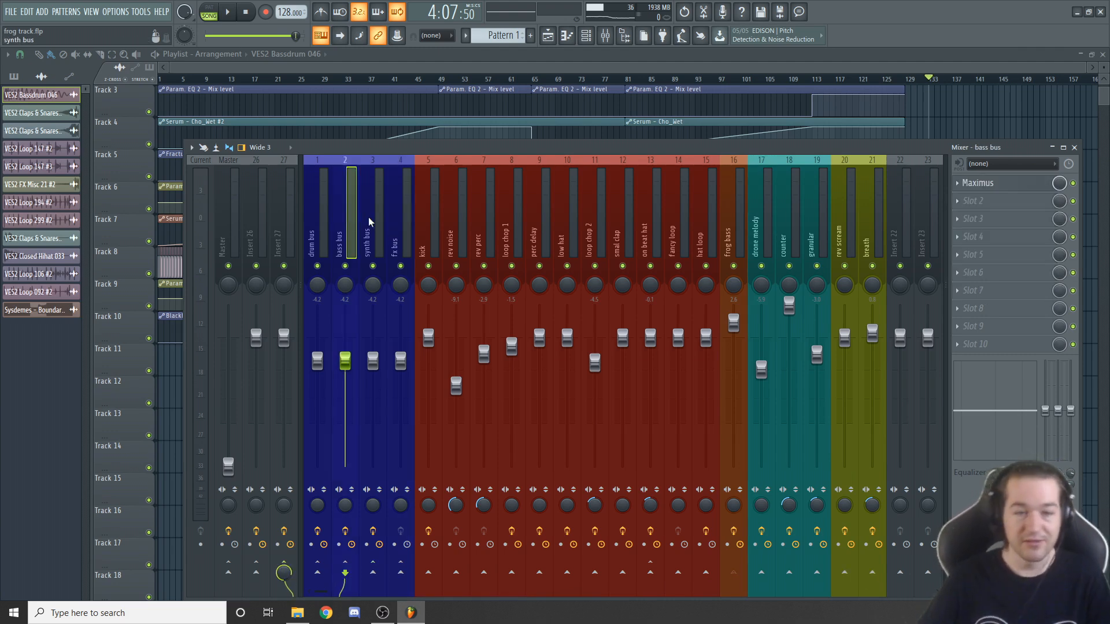
left_click(322, 223)
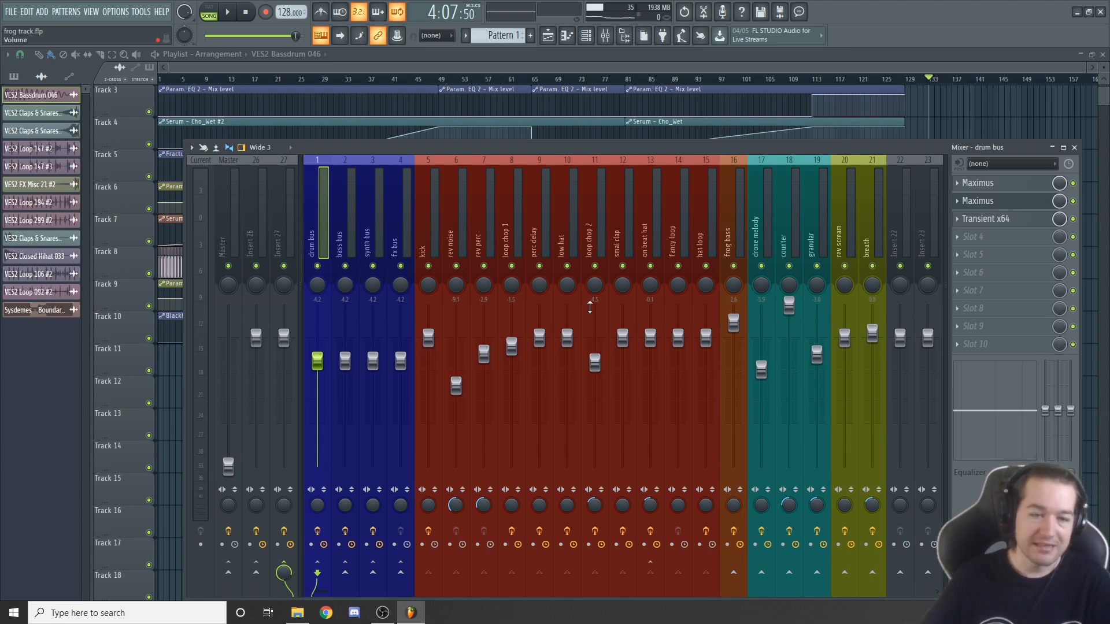
key("F9")
scroll(552, 272, "down", 4)
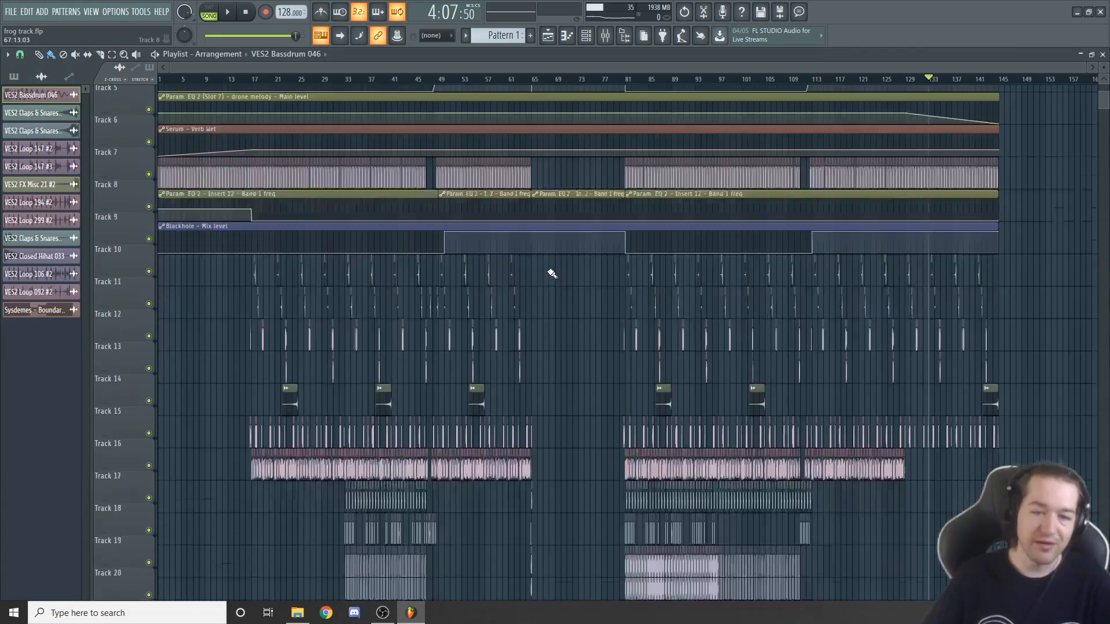
- Examine the pattern and automation clips down to about Track 43 and return to the upper tracks
scroll(552, 273, "down", 7)
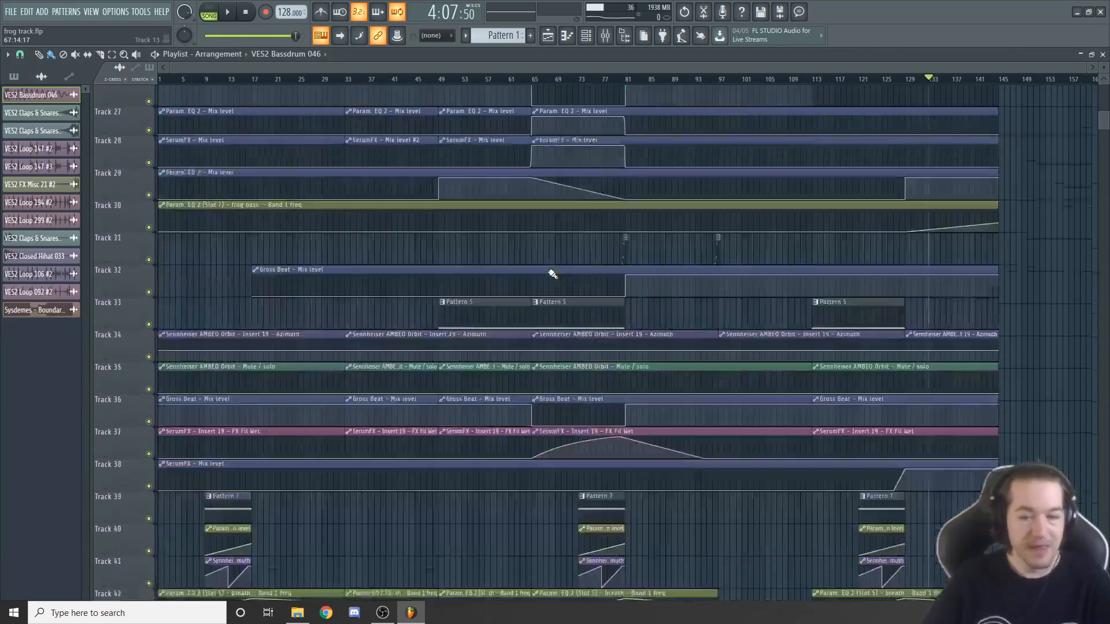
scroll(552, 273, "up", 10)
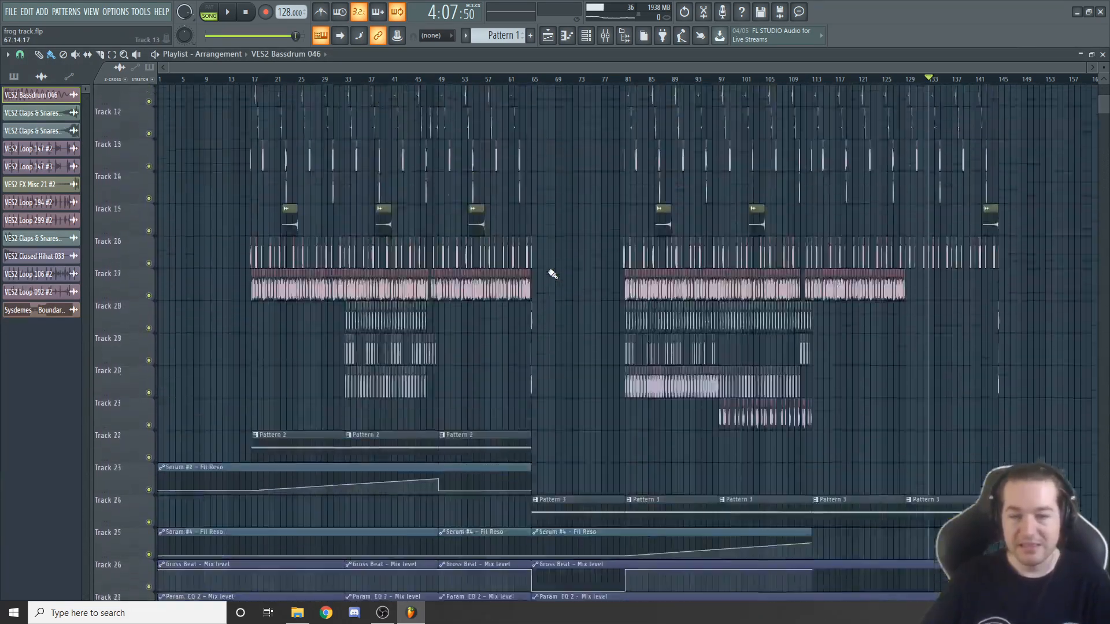
scroll(552, 273, "up", 2)
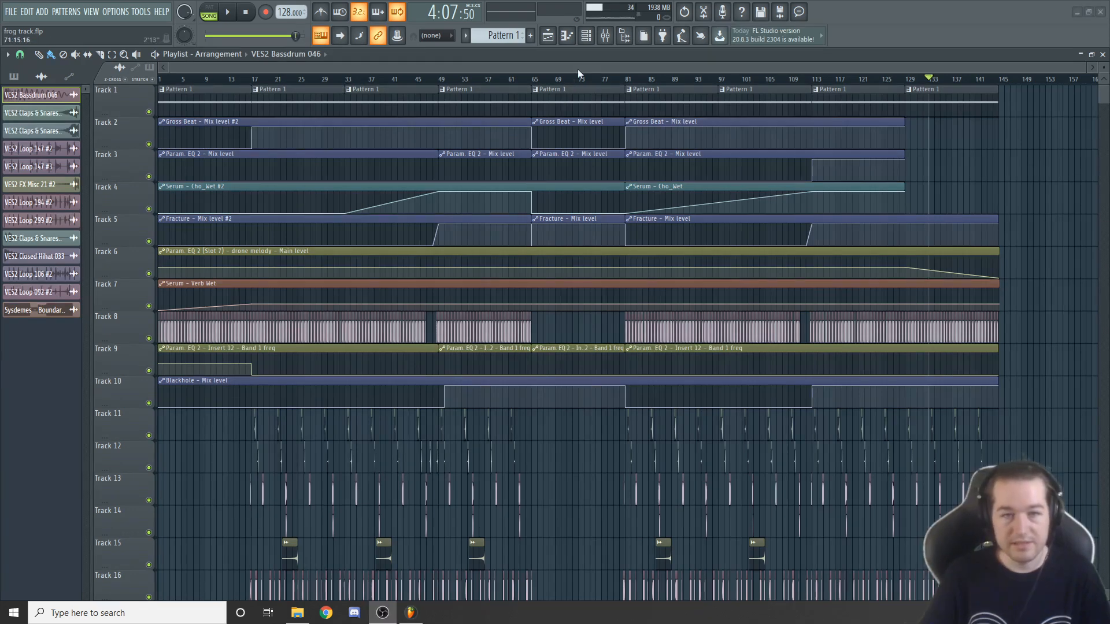
scroll(641, 333, "down", 8)
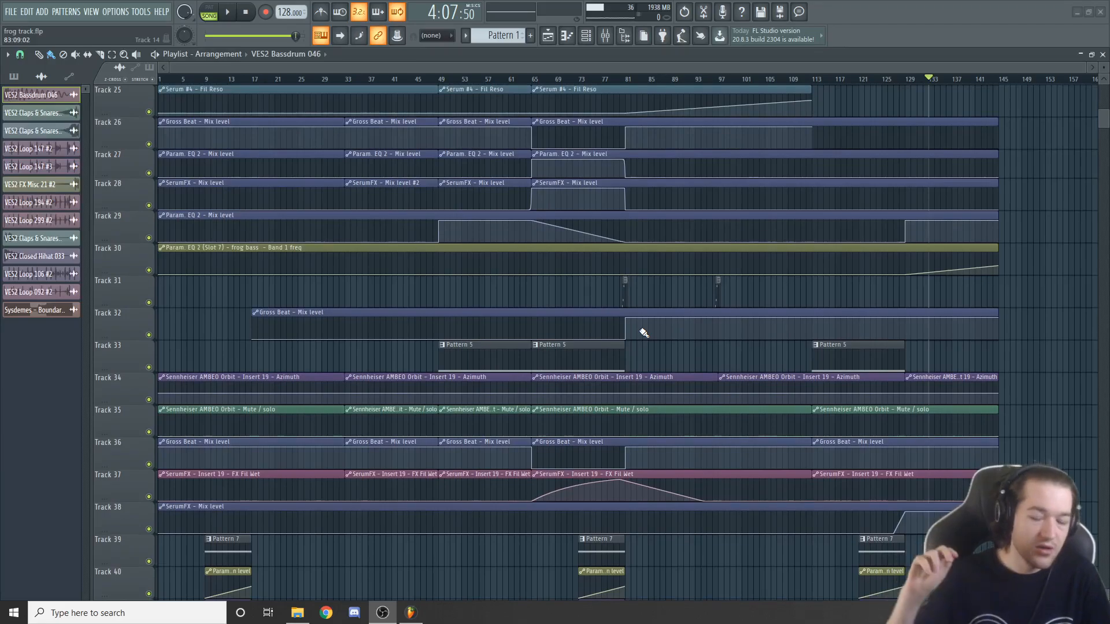
scroll(643, 333, "up", 2)
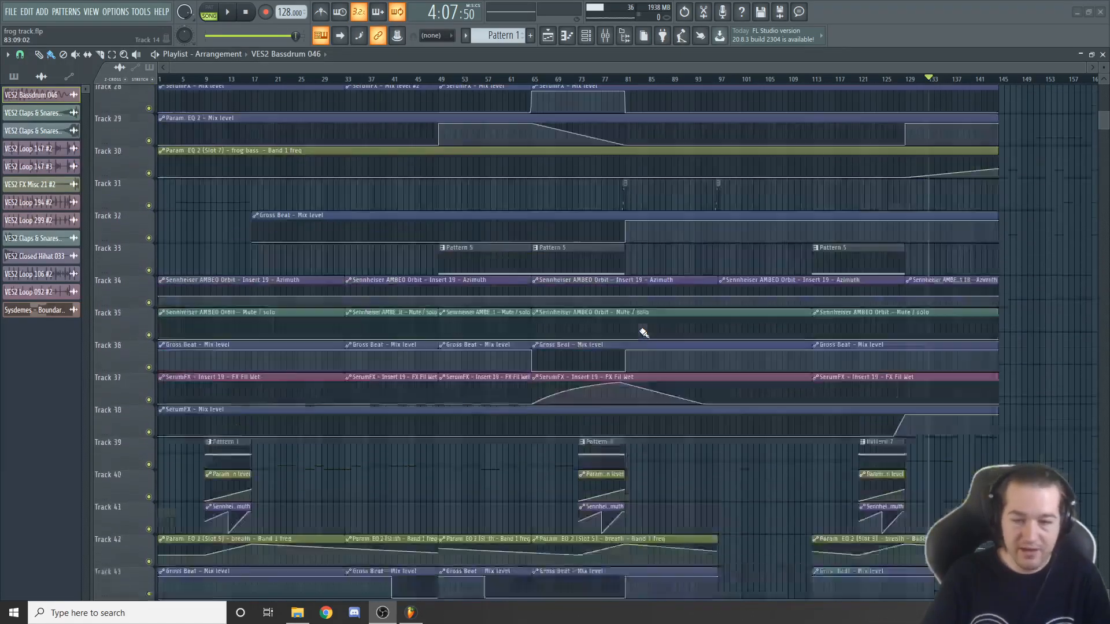
scroll(644, 333, "up", 7)
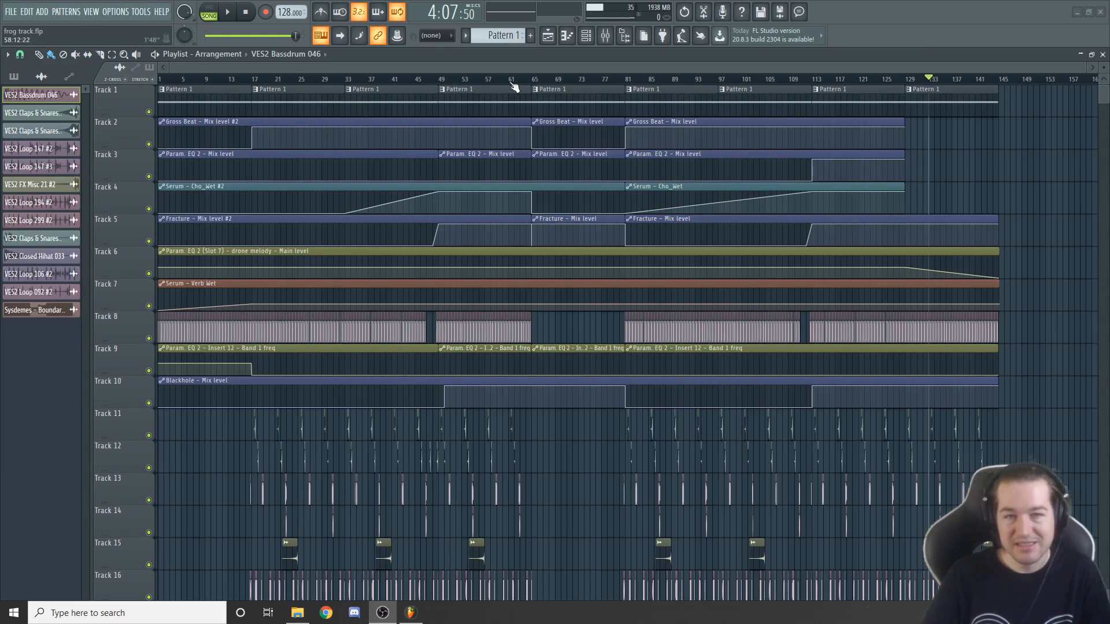
scroll(595, 289, "down", 2)
scroll(596, 289, "down", 3)
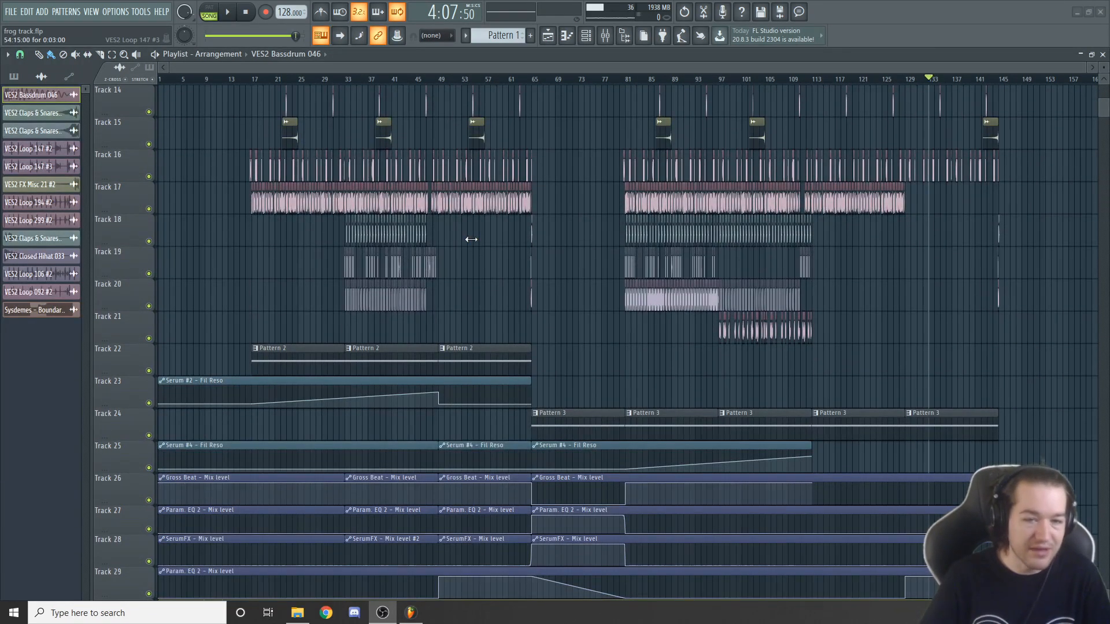
scroll(471, 239, "up", 5)
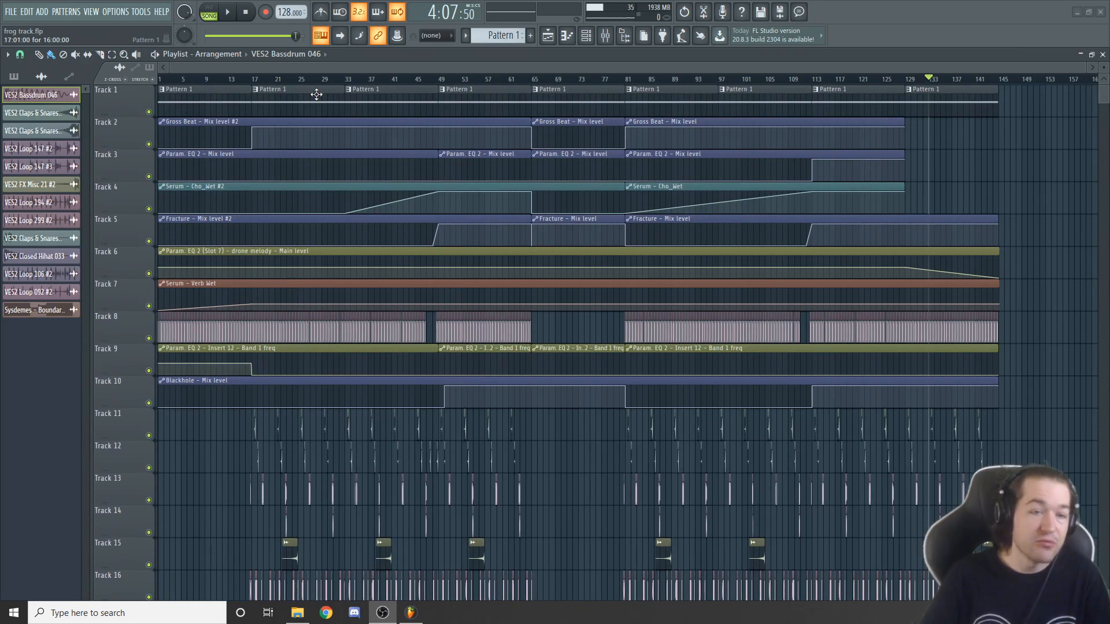
- Move the playback position to bar 1 and show the channel rack in pattern mode
left_click(257, 80)
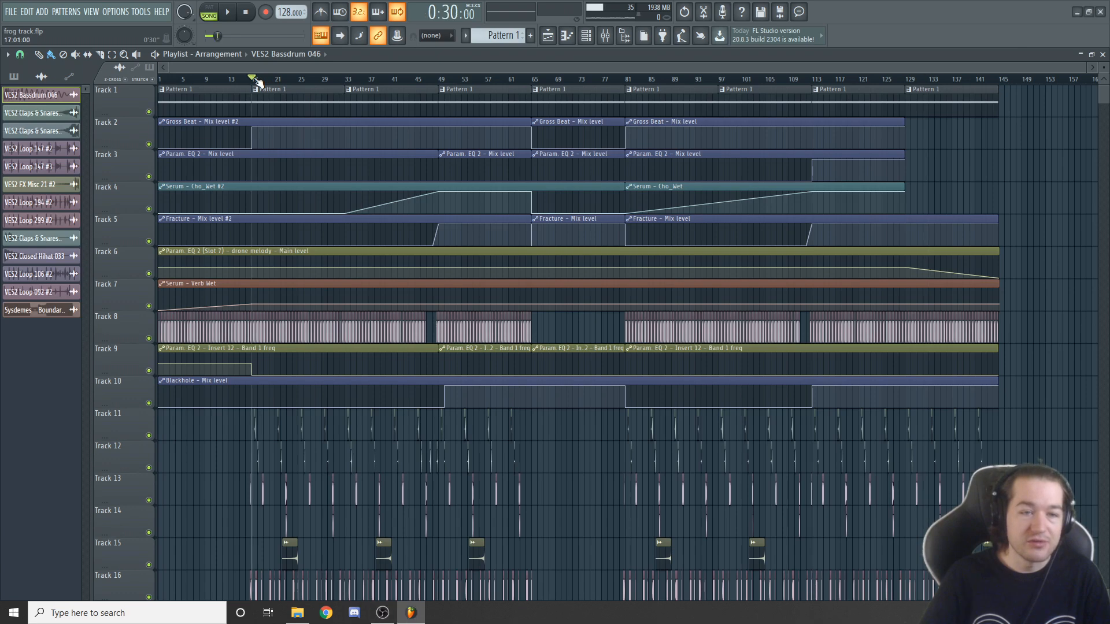
left_click(161, 80)
left_click(586, 37)
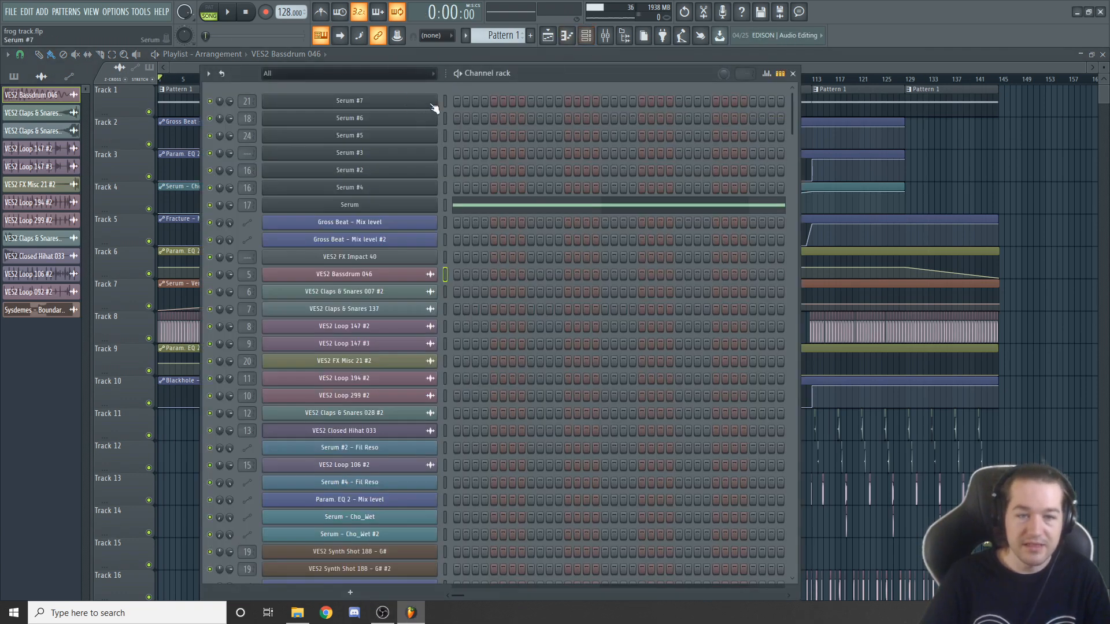
left_click(210, 10)
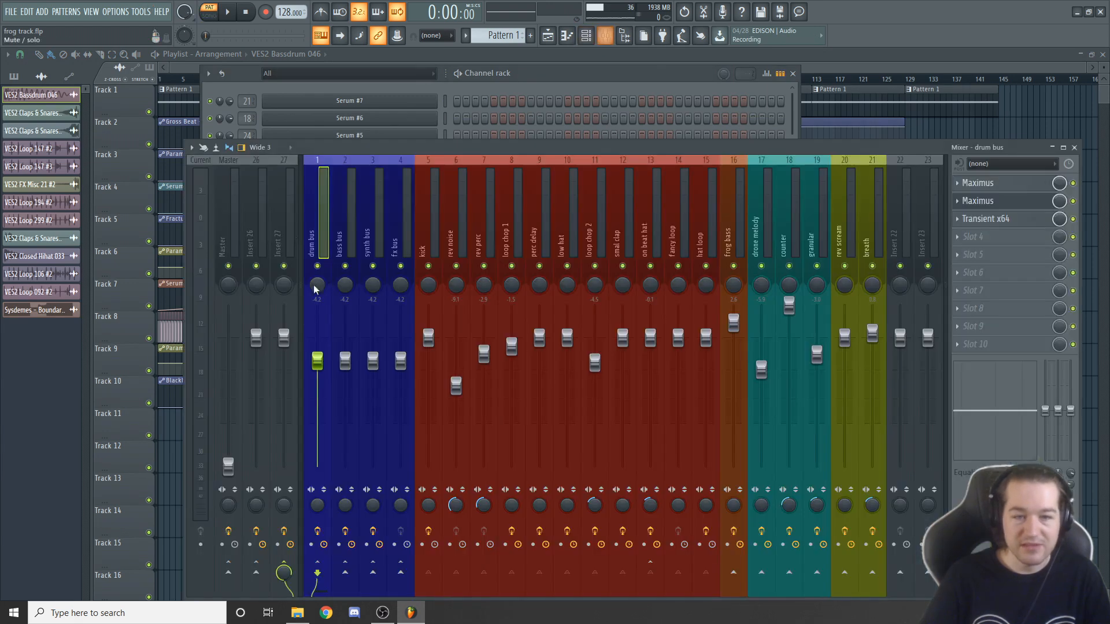
- Bypass Gross Beat on the drone melody mixer channel and start playing Pattern 1
left_click(605, 35)
left_click(761, 232)
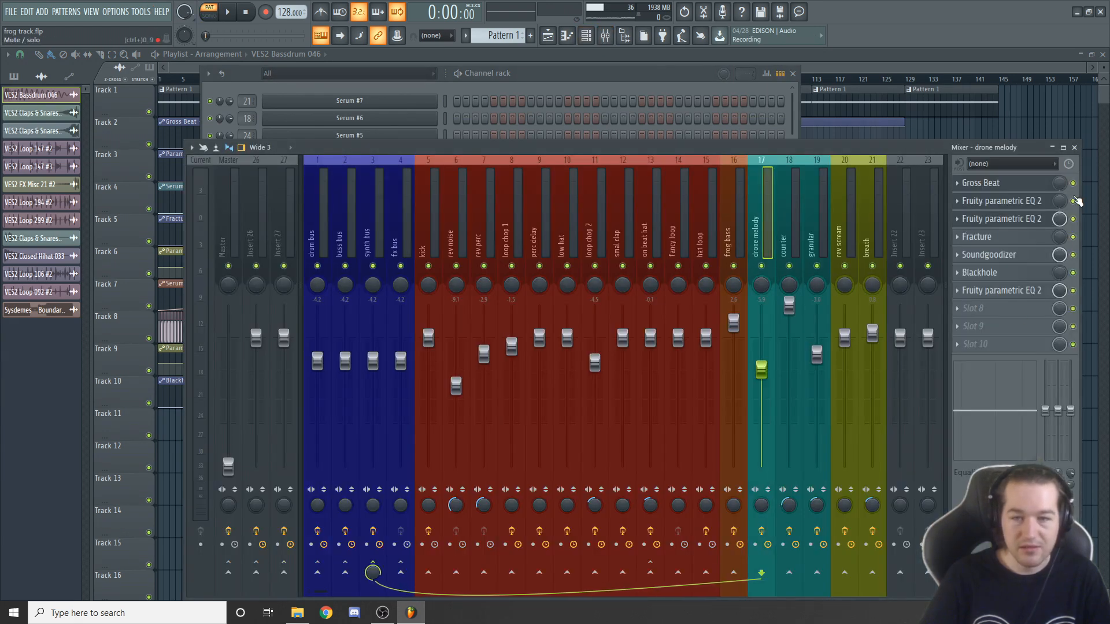
key("space")
mouse_move(773, 150)
left_mouse_down()
mouse_move(761, 174)
mouse_move(768, 155)
left_mouse_up()
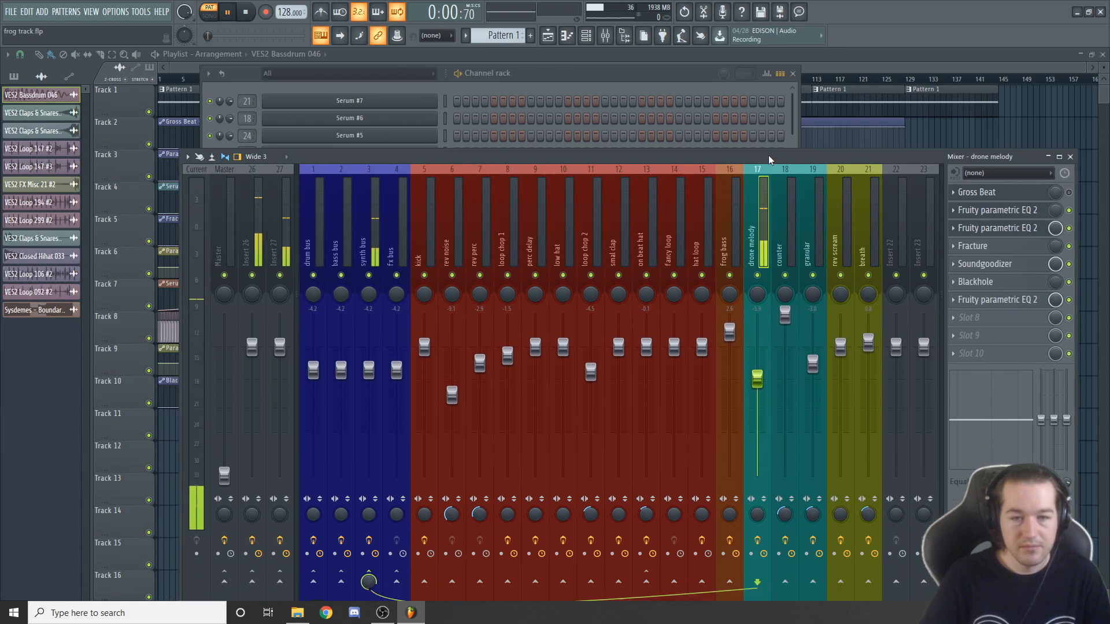
- Open the drone melody's Serum from the channel rack during playback, and stop playback
left_click(656, 71)
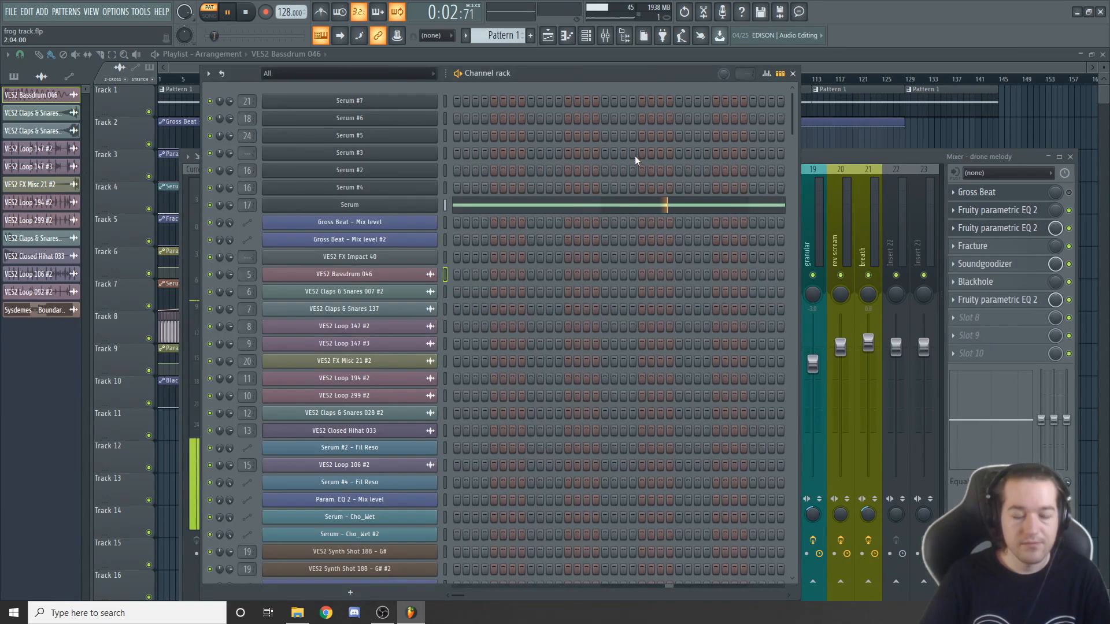
left_click(403, 206)
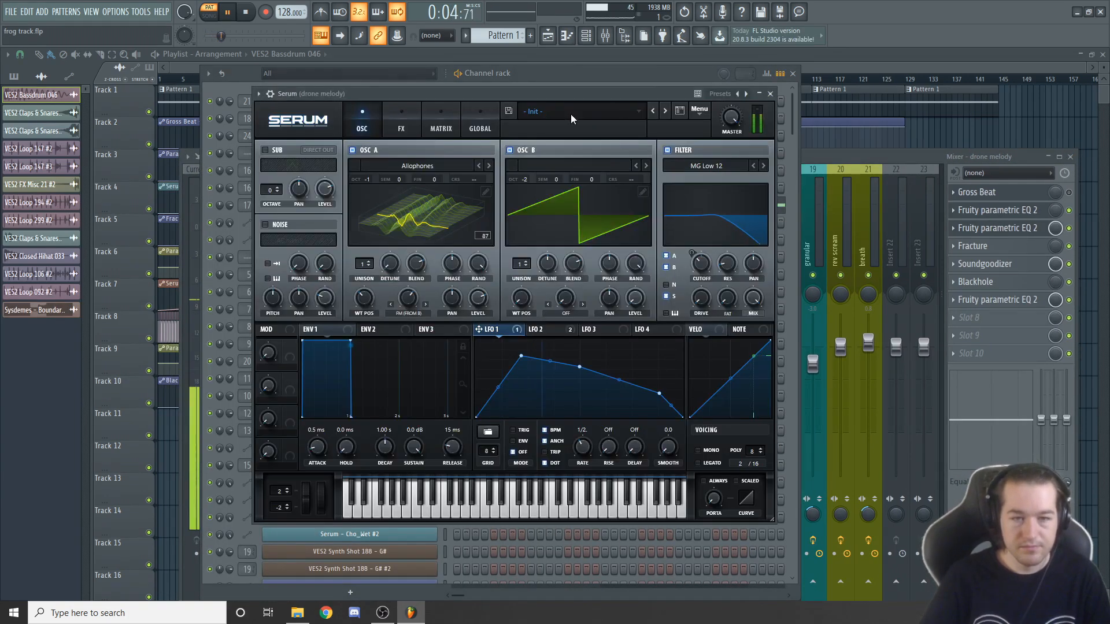
left_click_drag(553, 90, 637, 117)
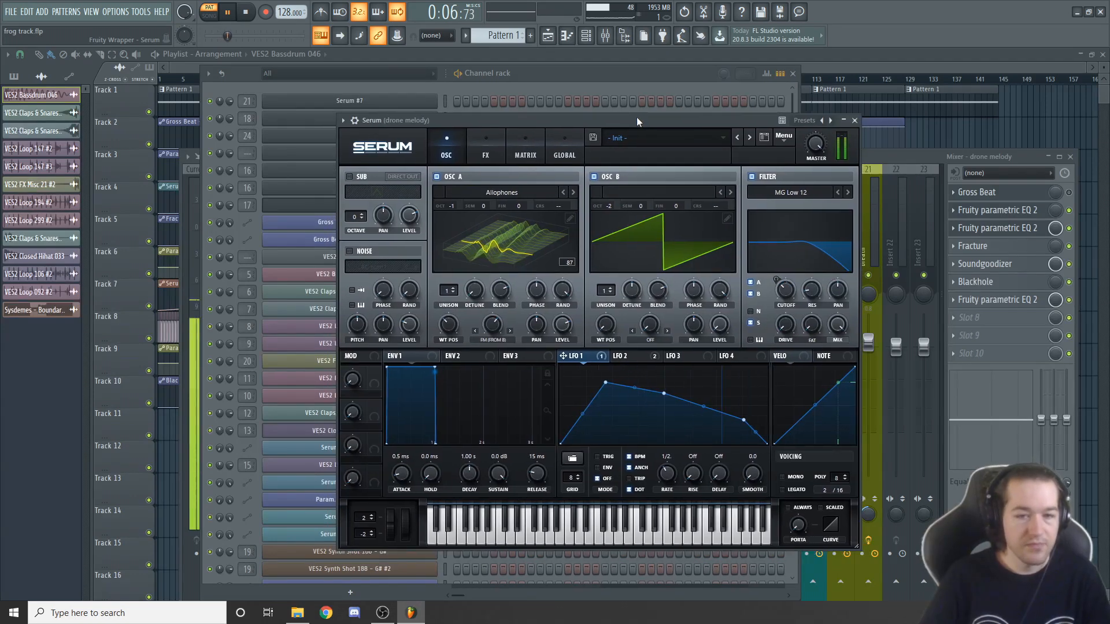
key("space")
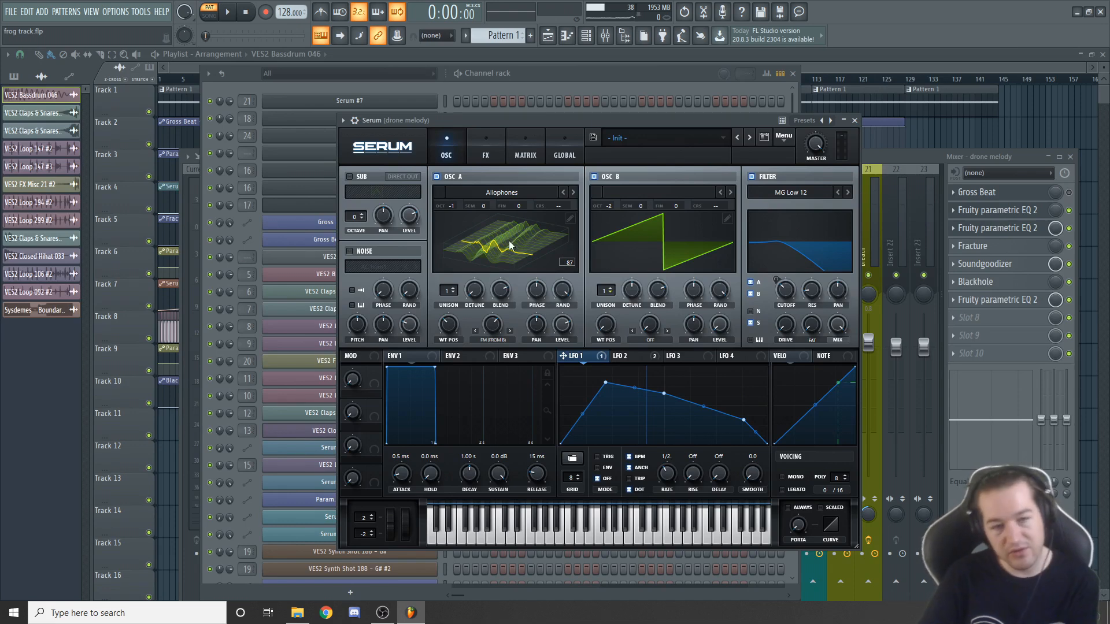
- Inspect LFO 2 and LFO 1 in the drone melody's Serum and turn off OSC B to isolate OSC A
left_click(504, 193)
left_click(666, 123)
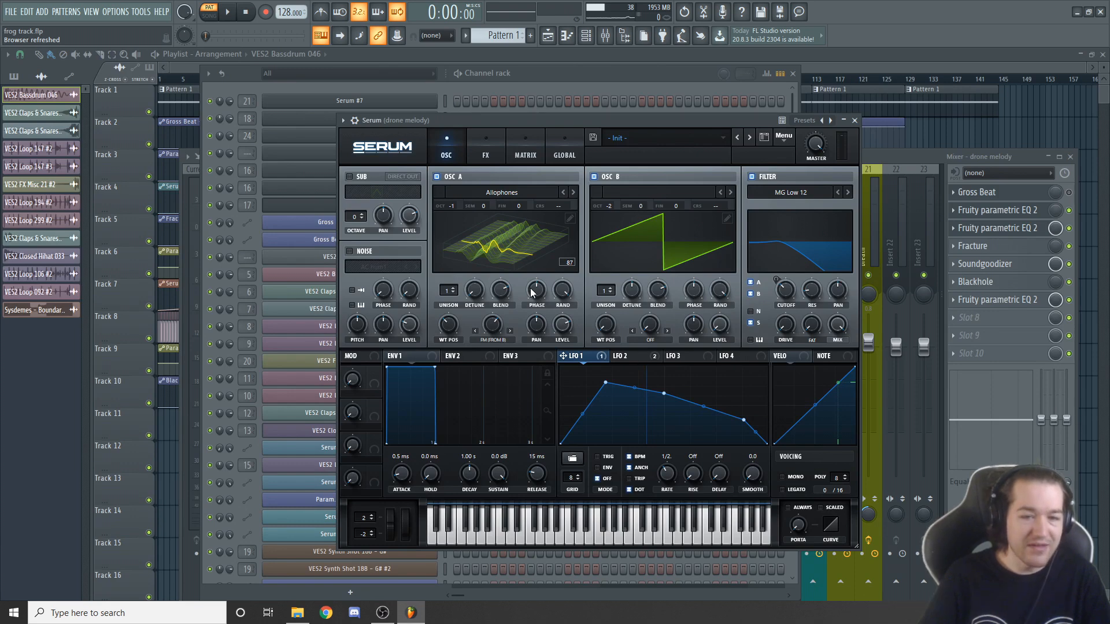
left_click(629, 358)
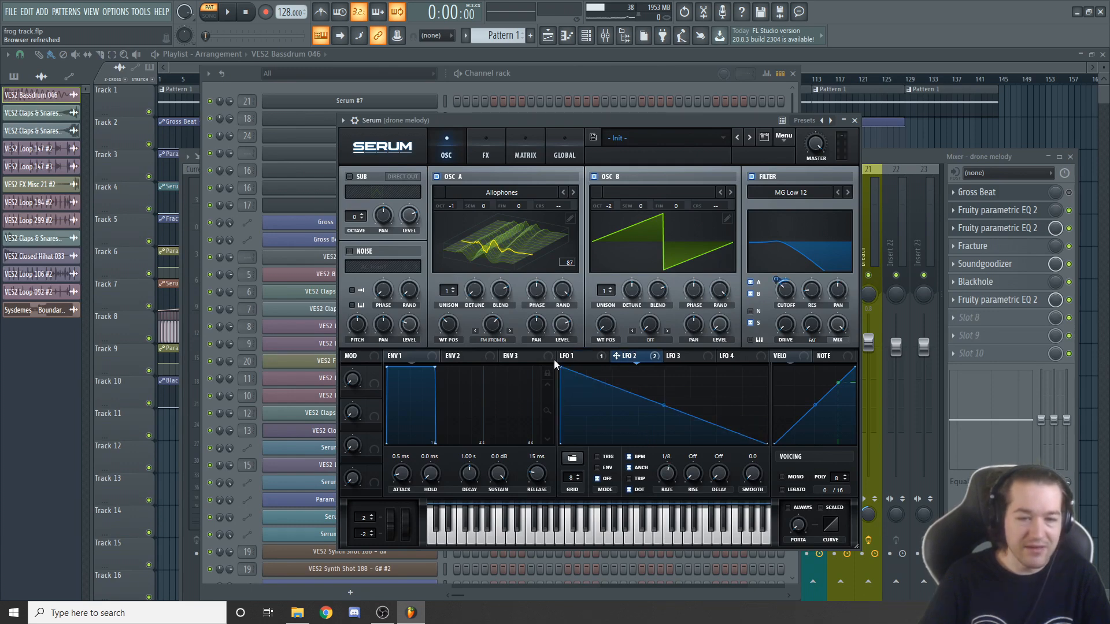
left_click(590, 355)
left_click(593, 177)
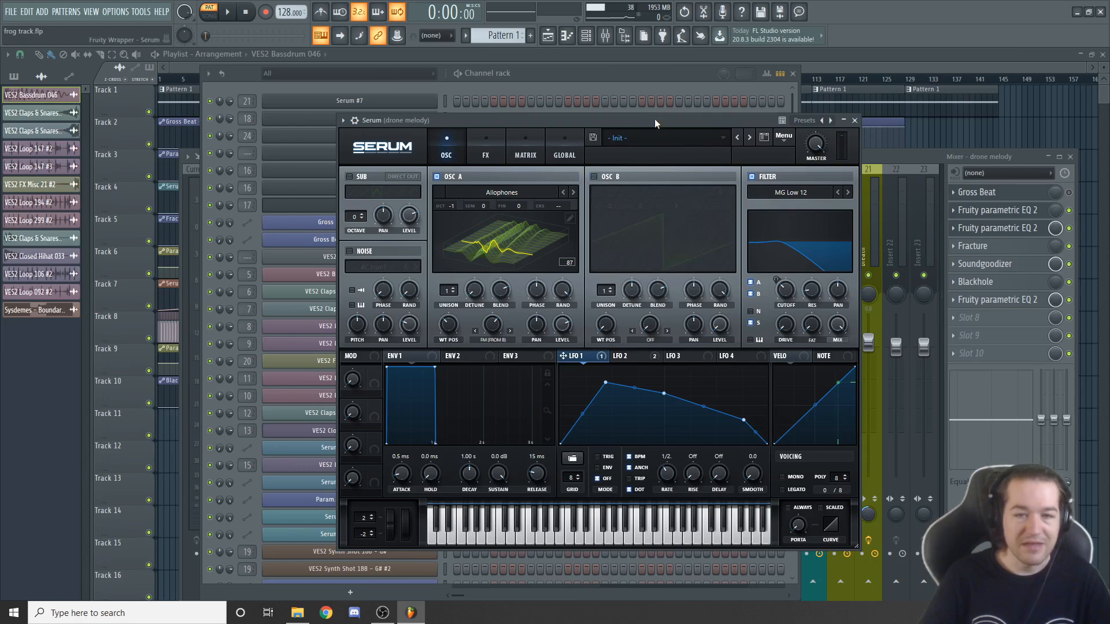
- Bypass the Formant-II filter among Serum's effects
left_click_drag(654, 119, 627, 122)
left_click(467, 154)
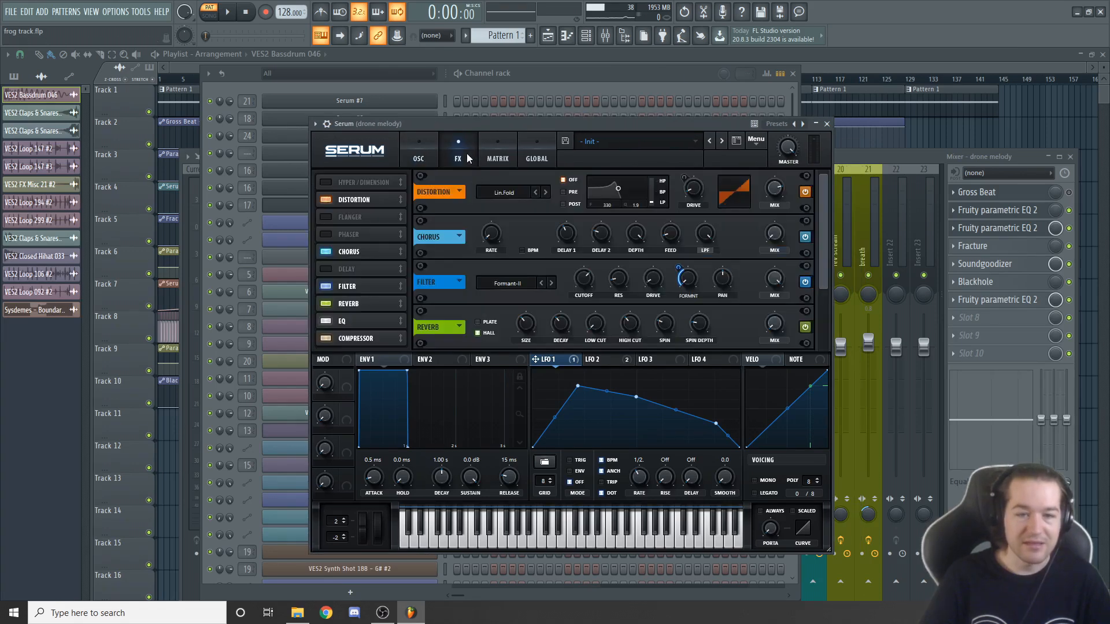
left_click(804, 281)
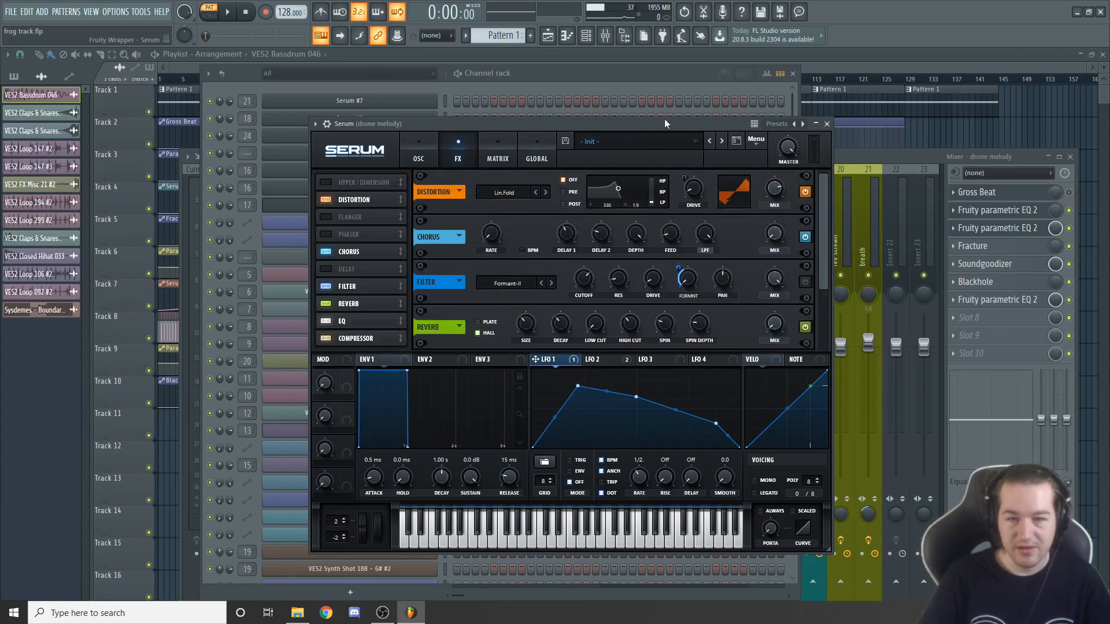
left_click_drag(667, 119, 707, 106)
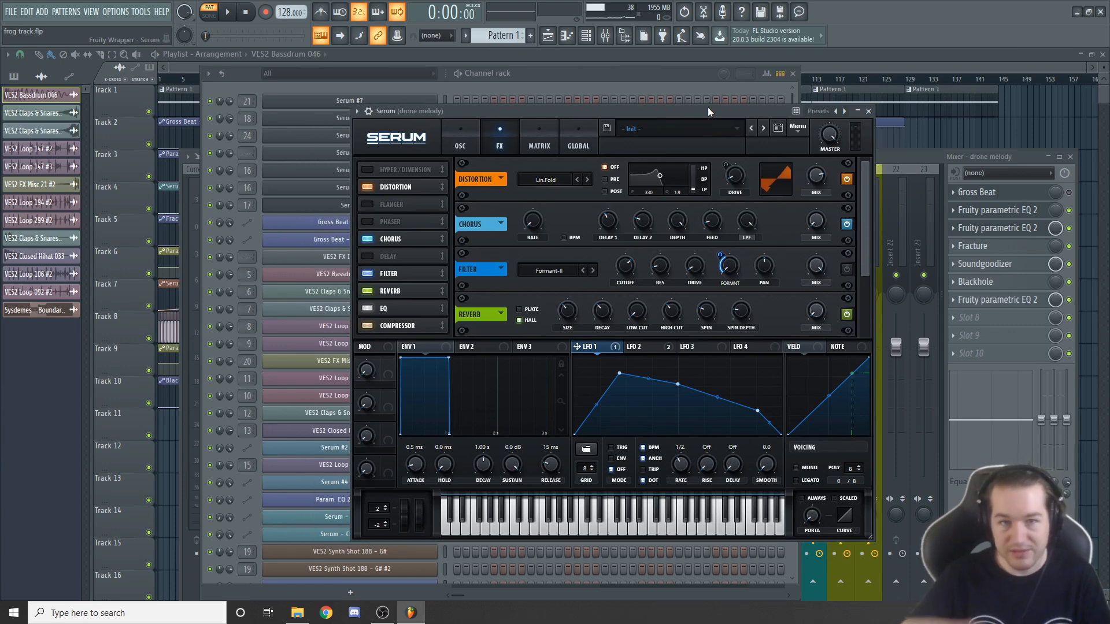
- Return to Serum's oscillators and audition the pattern with only OSC A enabled
left_click(470, 138)
left_click_drag(507, 109, 470, 96)
key("space")
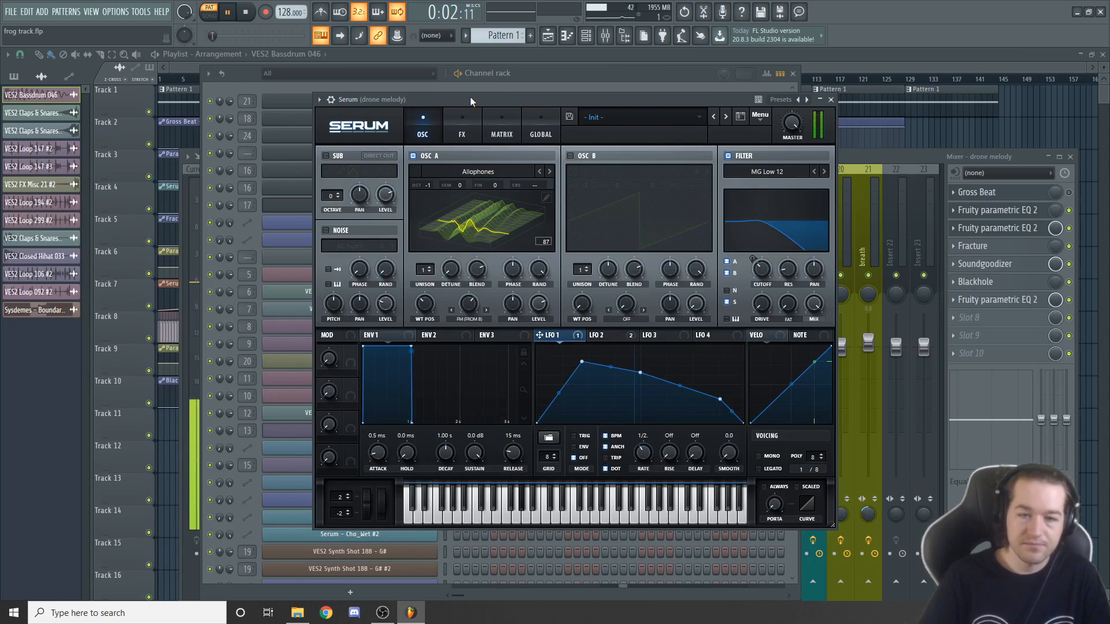
left_click_drag(605, 97, 563, 98)
key("space")
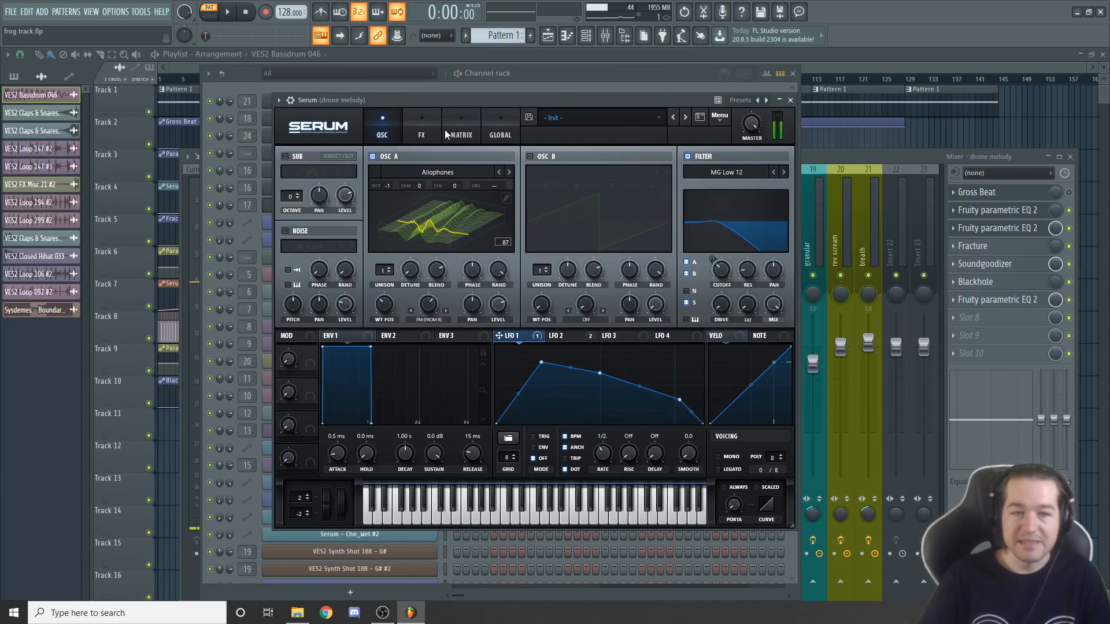
- Show Serum's effects and audition the pattern briefly with the Lin.Fold distortion enabled
left_click(425, 134)
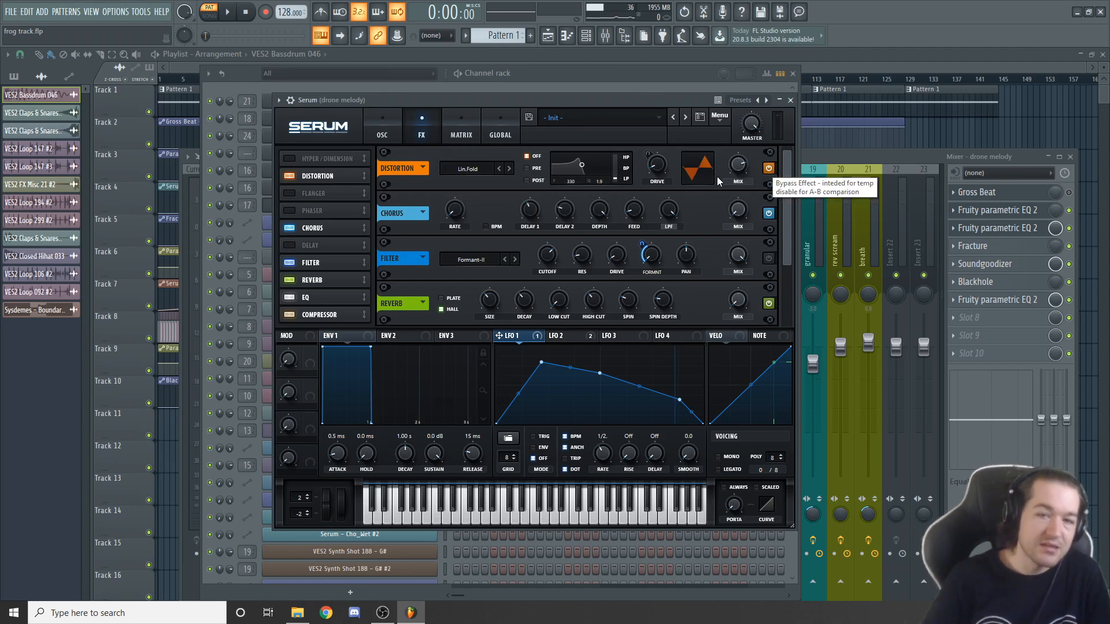
left_click_drag(634, 96, 645, 95)
key("space")
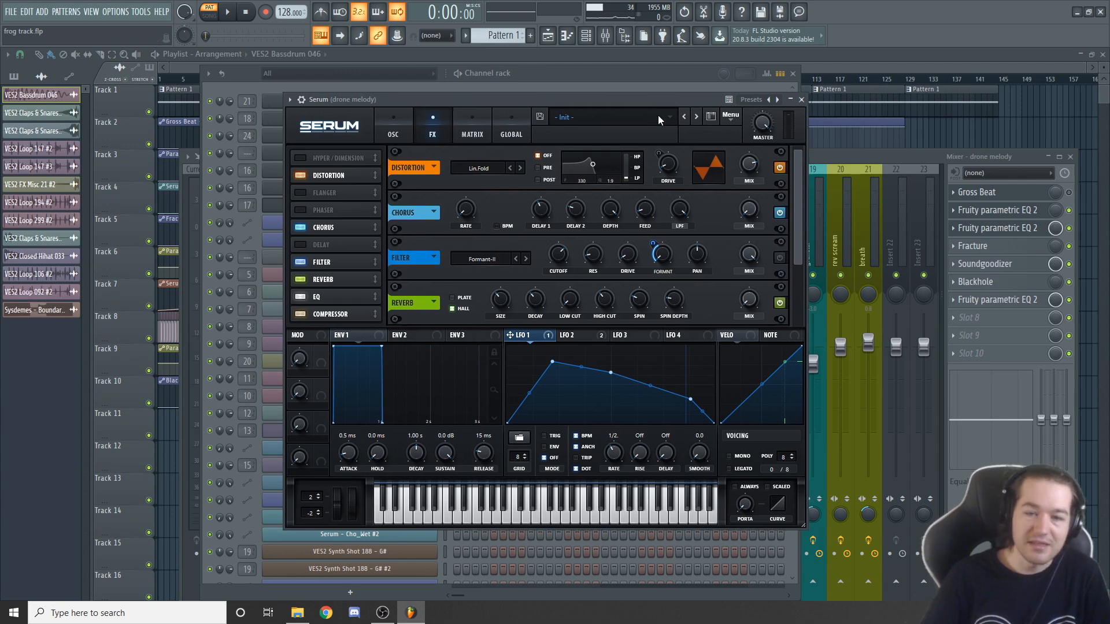
key("space")
- Compare the drone melody with the Lin.Fold distortion bypassed and enabled, leaving the distortion on
left_click(780, 168)
key("space")
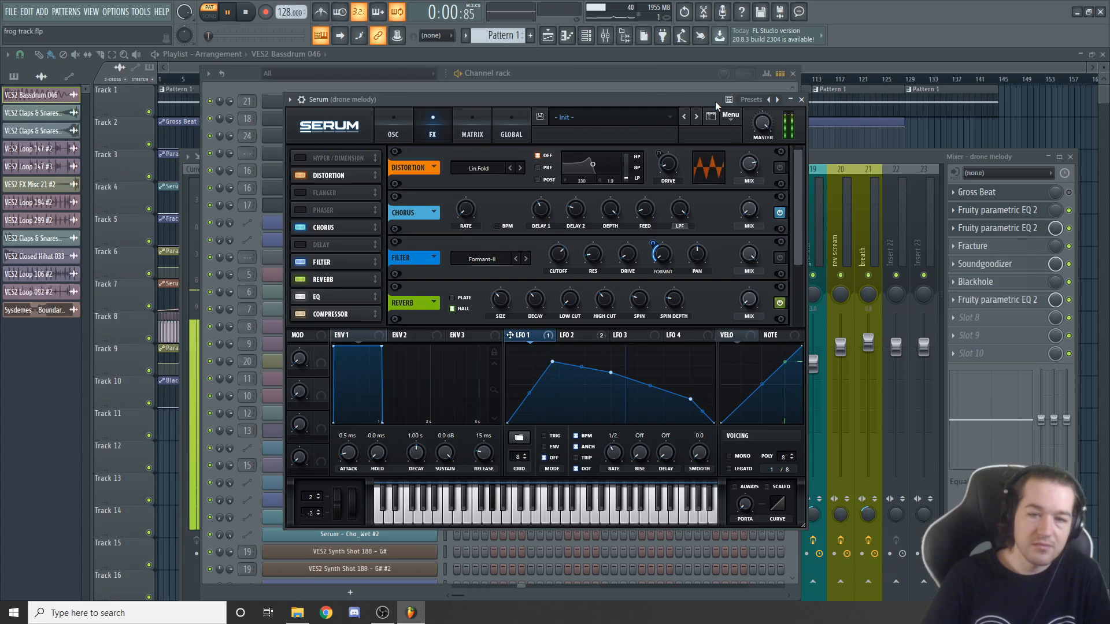
left_click_drag(678, 95, 654, 89)
key("space")
left_click(778, 158)
key("space")
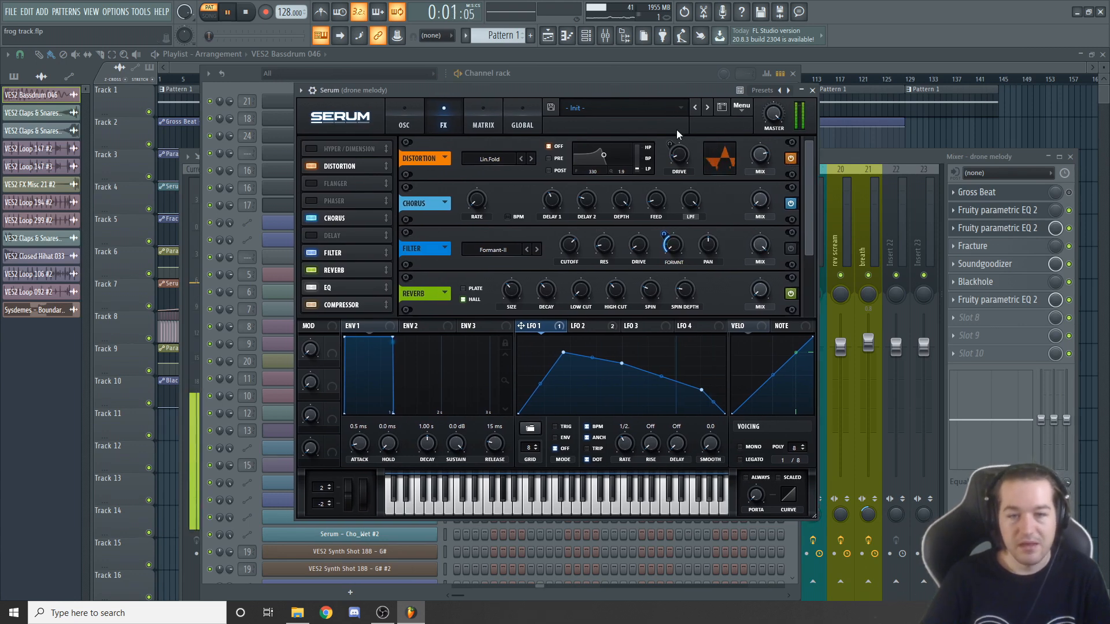
key("space")
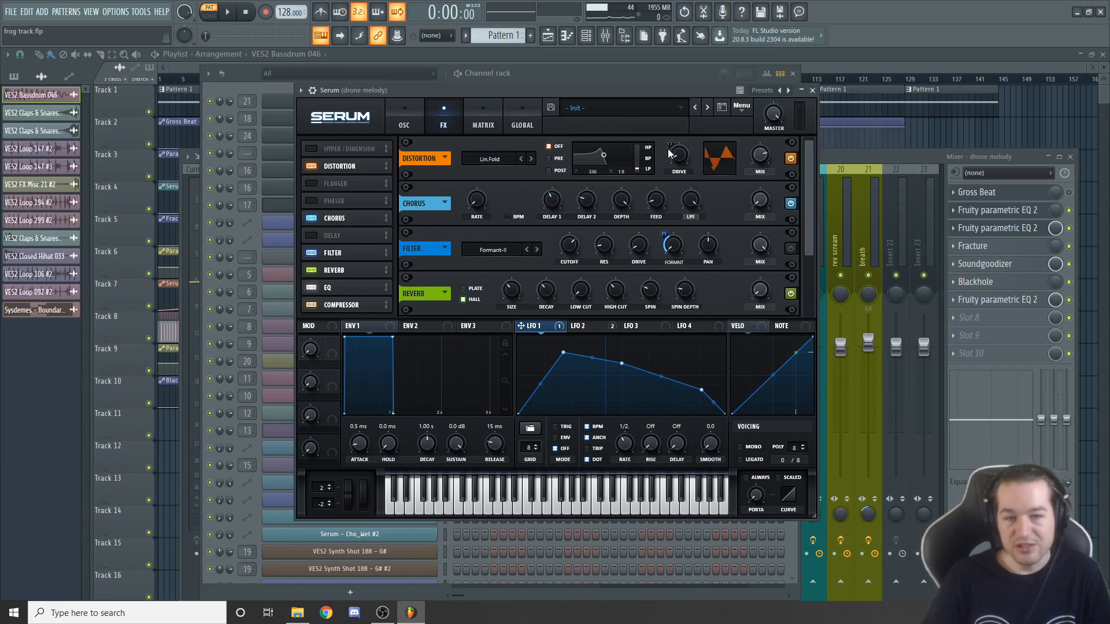
- Turn OSC B back on and audition the drone melody with both oscillators, ending on Serum's effects
left_click(408, 117)
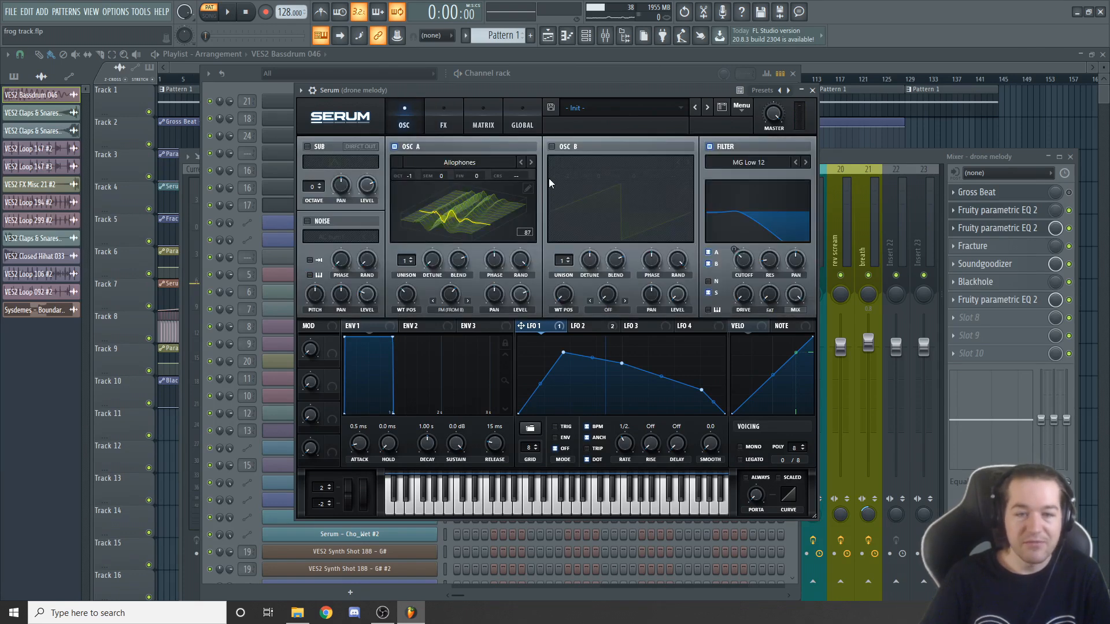
left_click(552, 146)
left_click_drag(603, 92, 630, 103)
key("space")
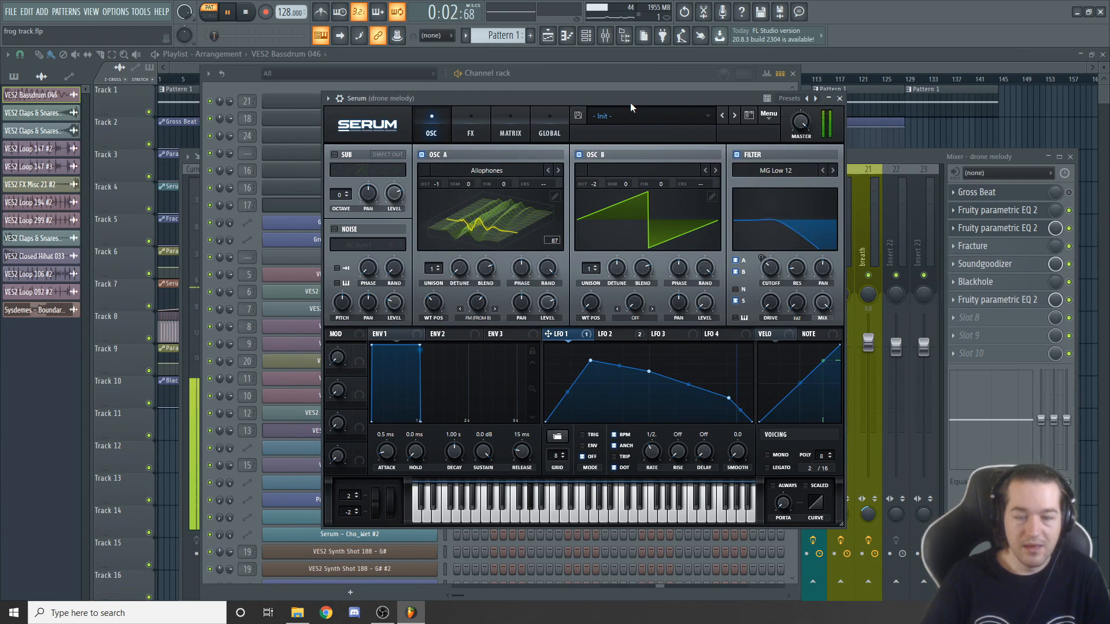
left_click_drag(630, 102, 599, 99)
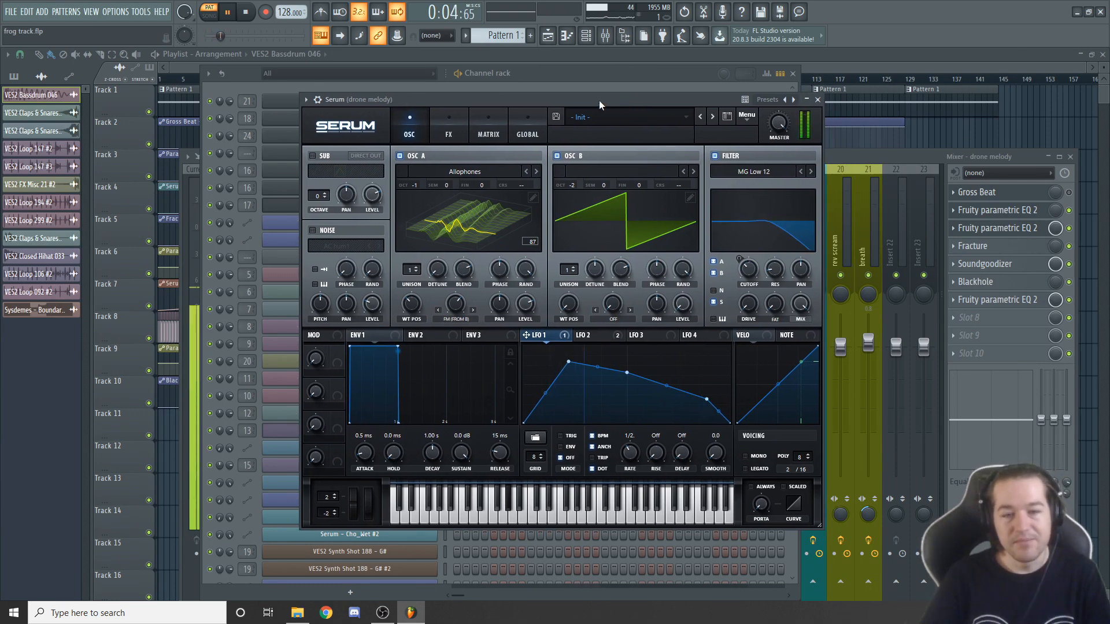
key("space")
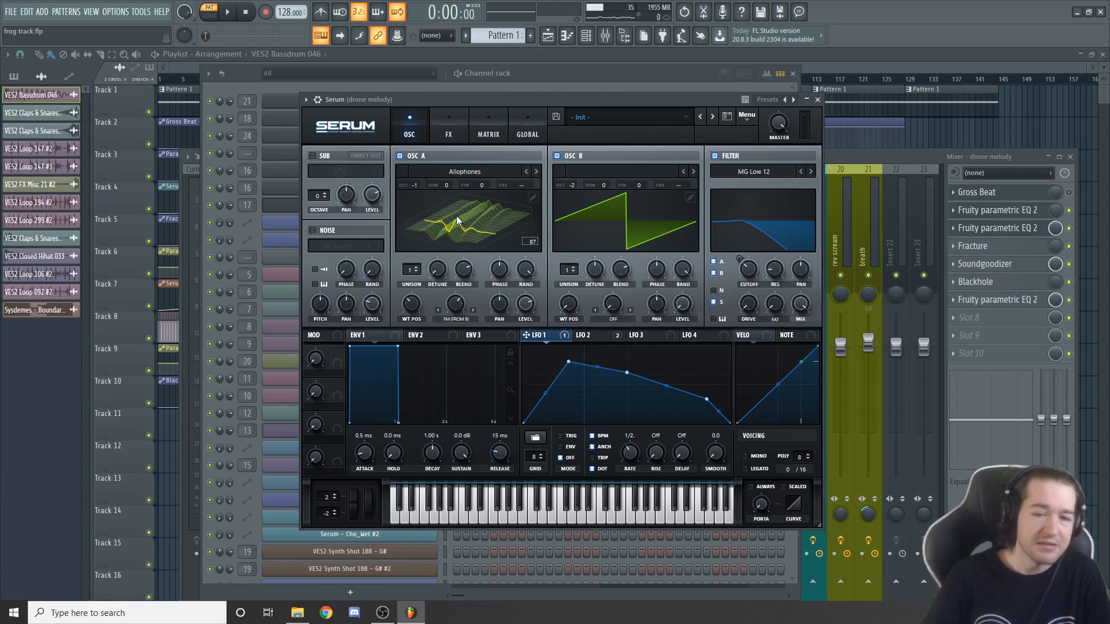
left_click(449, 138)
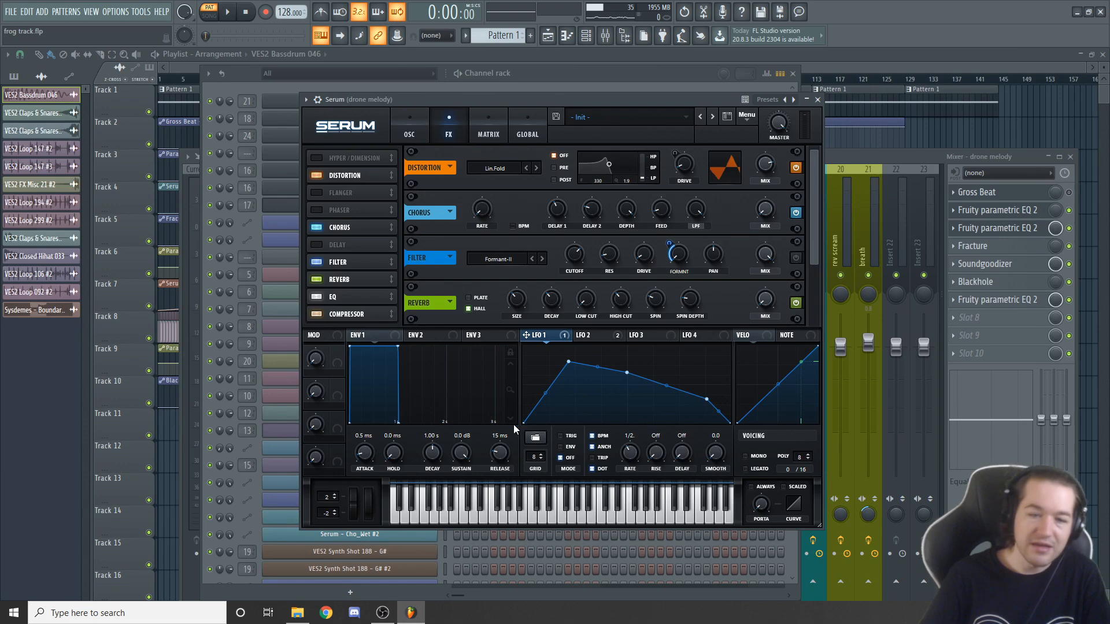
- Turn on Serum's Formant-II filter effect and audition the drone melody with it
left_click(795, 258)
key("space")
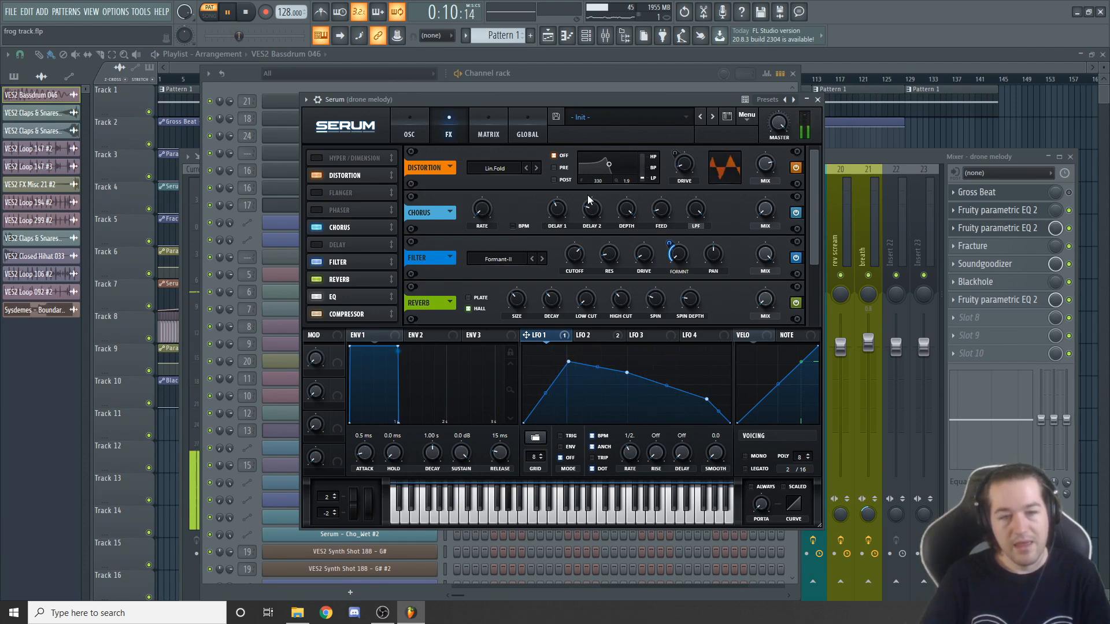
left_click_drag(566, 102, 579, 99)
key("space")
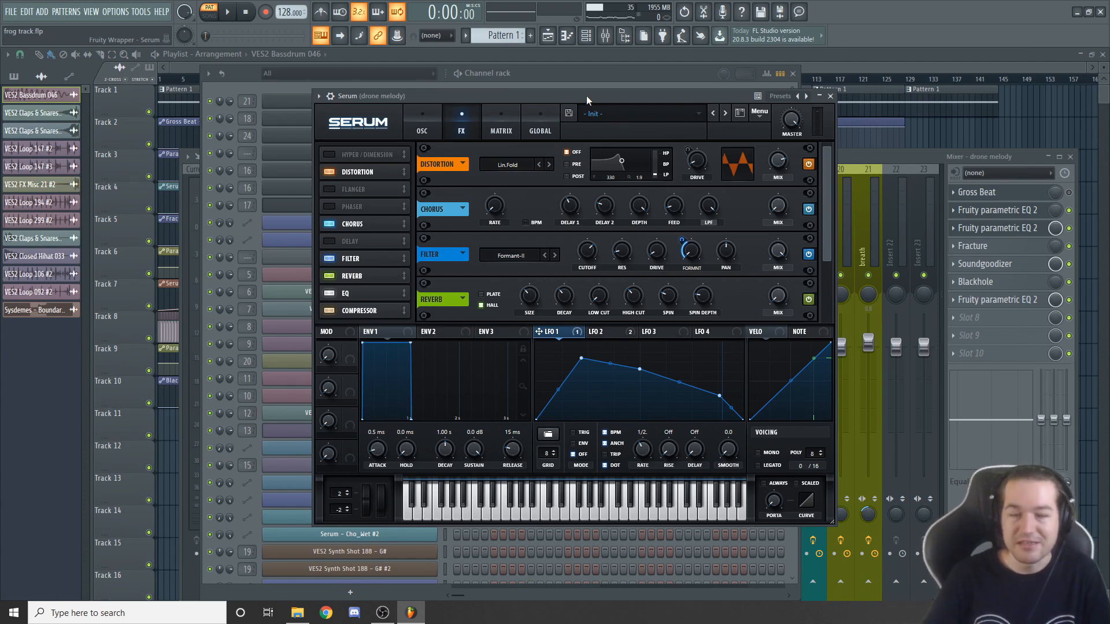
- Audition the filtered drone melody once more and return to Serum's oscillators
left_click_drag(587, 96, 579, 97)
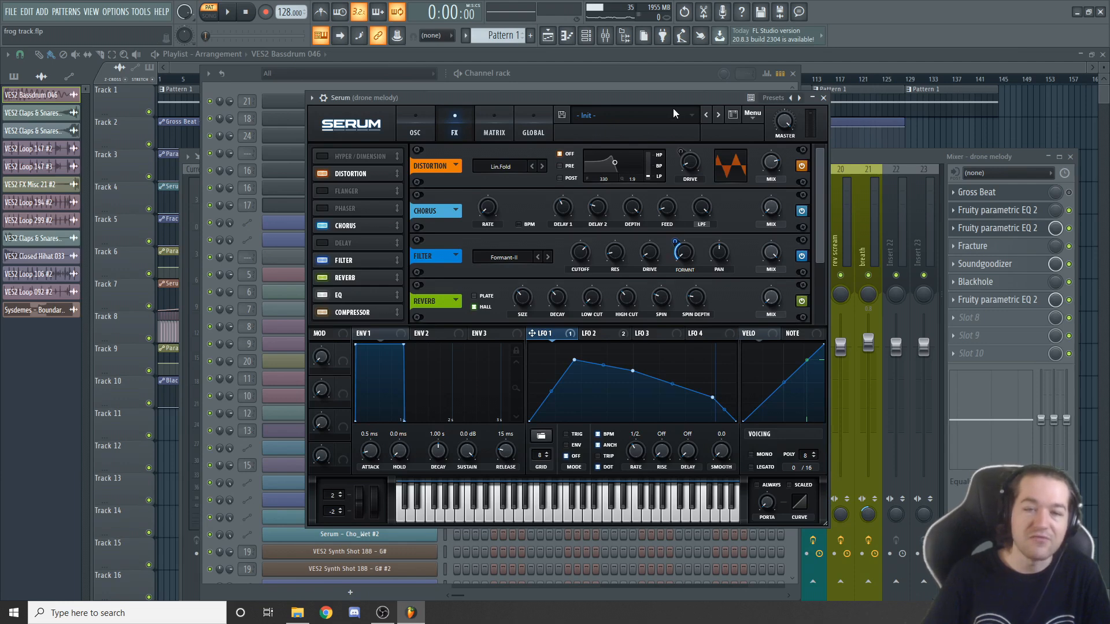
key("space")
left_click_drag(668, 97, 655, 112)
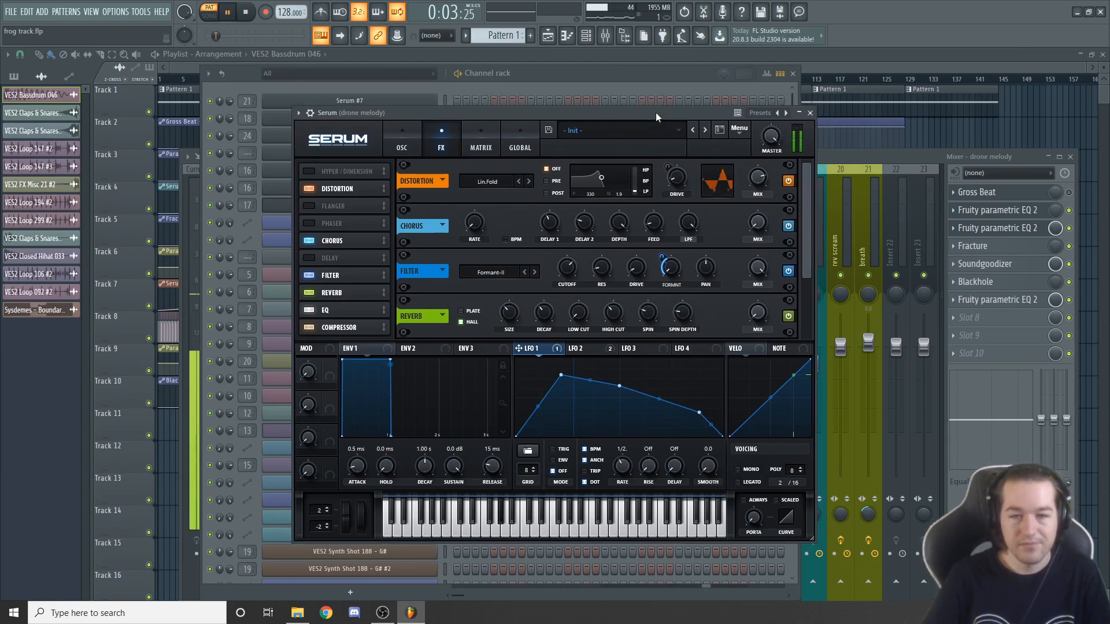
key("space")
left_click(404, 148)
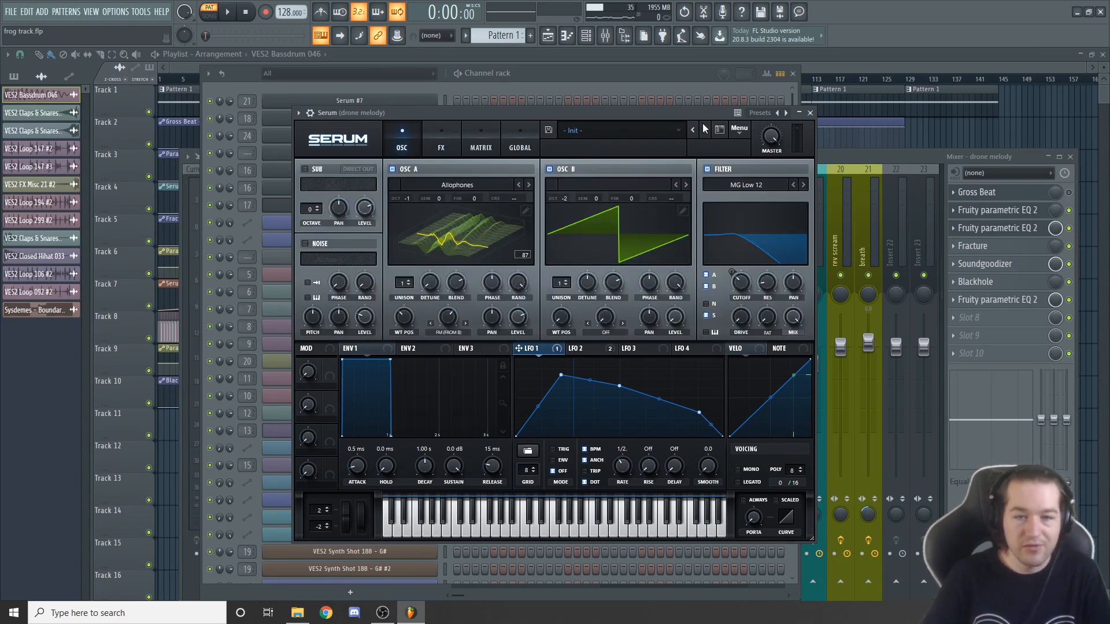
left_click_drag(690, 116, 658, 99)
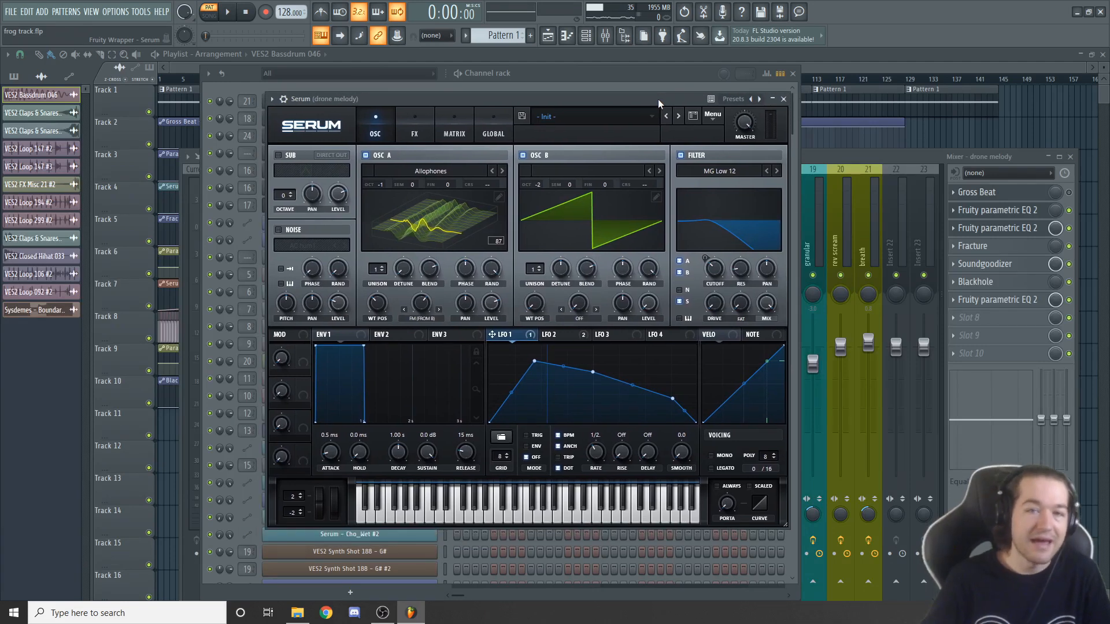
- Review the automation clips for the drone melody's effects in the playlist
left_click(851, 68)
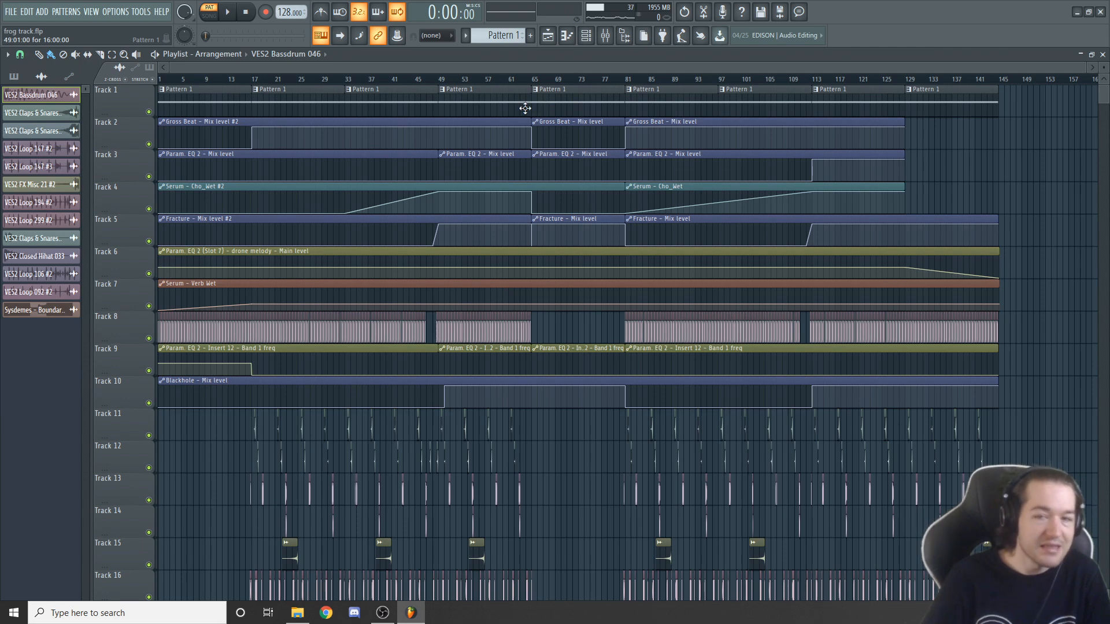
scroll(548, 248, "down", 8)
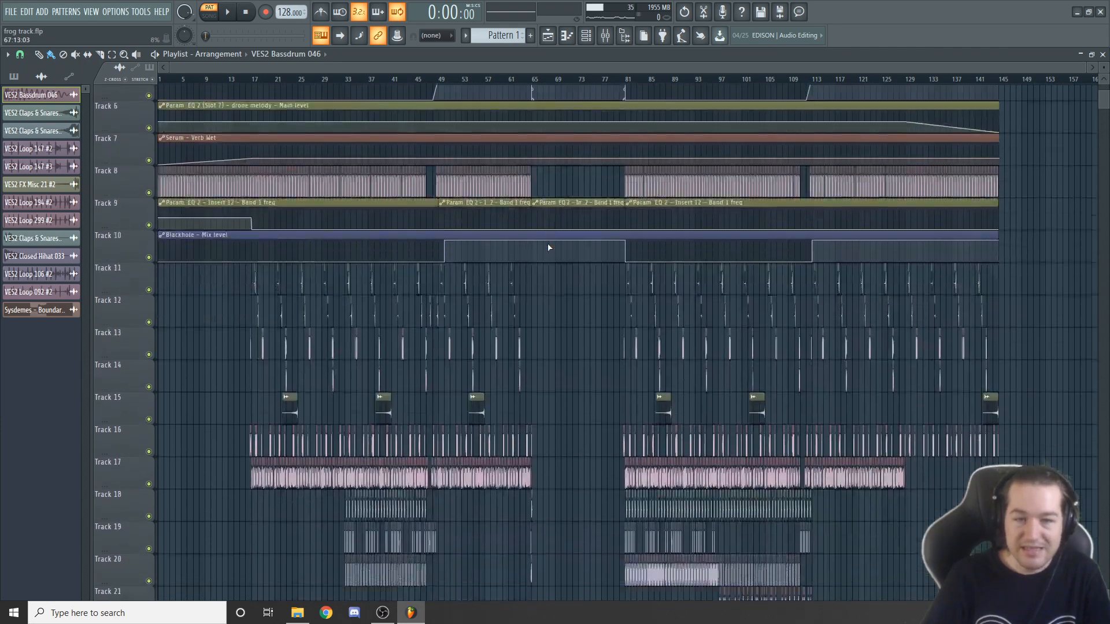
scroll(548, 247, "up", 8)
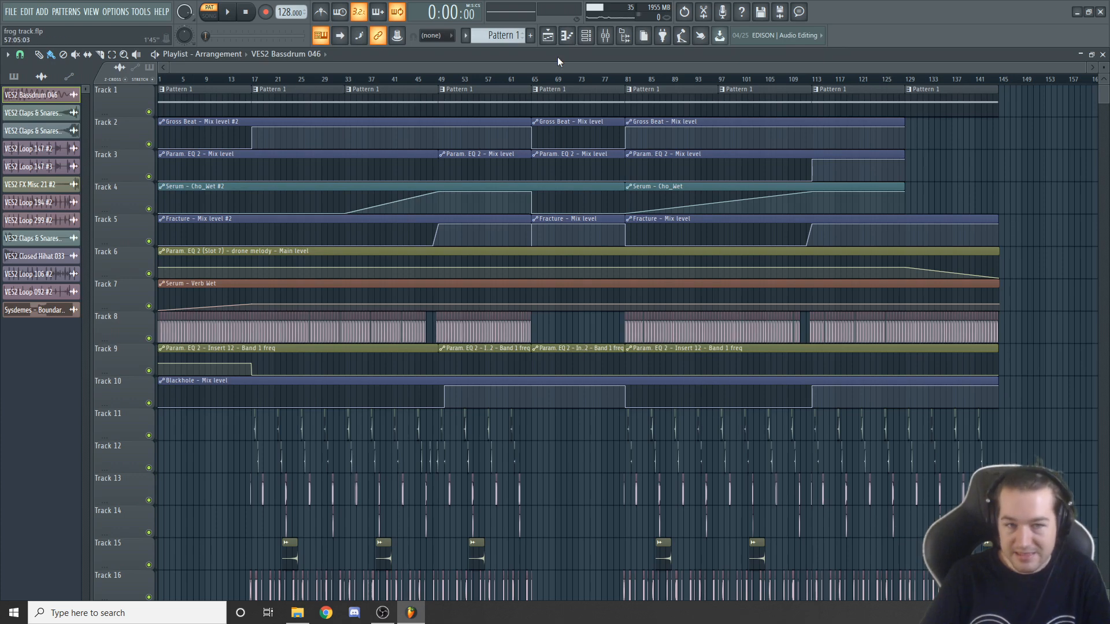
- Reopen the drone melody's Serum from the channel rack and show its effects
left_click(587, 36)
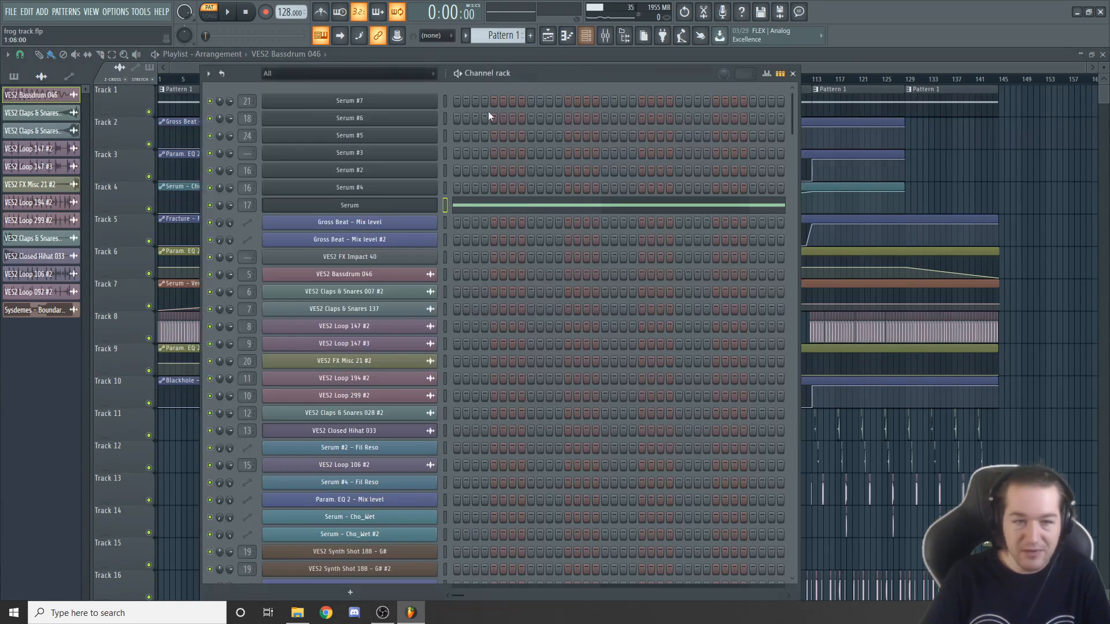
left_click(402, 204)
left_click(415, 127)
mouse_move(529, 105)
left_mouse_down()
mouse_move(567, 103)
mouse_move(512, 101)
left_mouse_up()
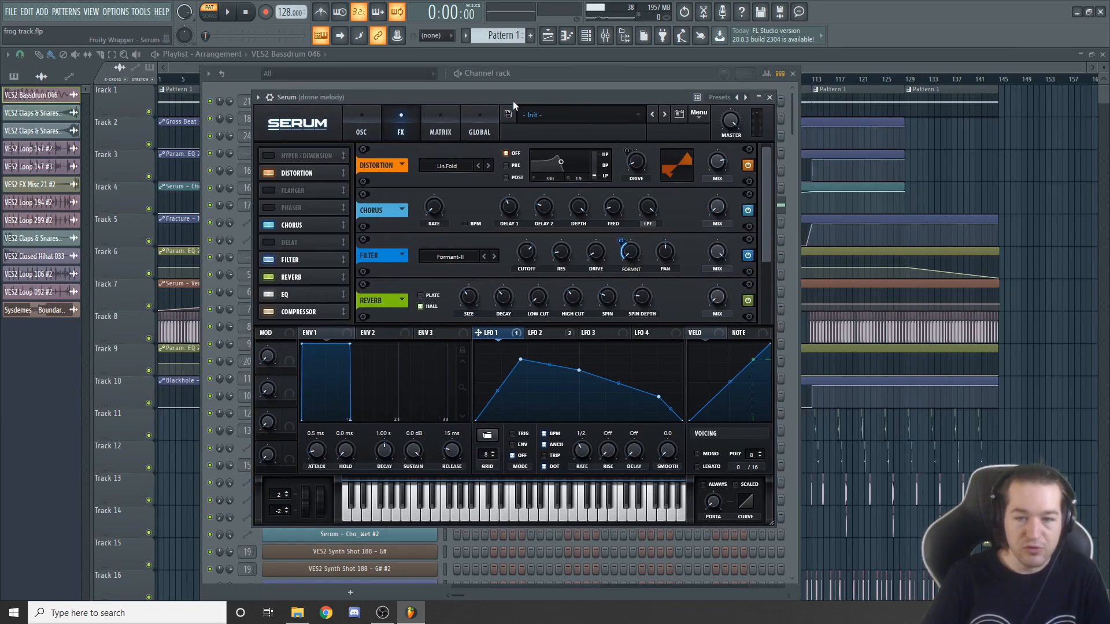
- Audition the drone melody while raising Serum's chorus mix and bringing it down to 0%, then stop playback
key("space")
left_click_drag(717, 207, 730, 78)
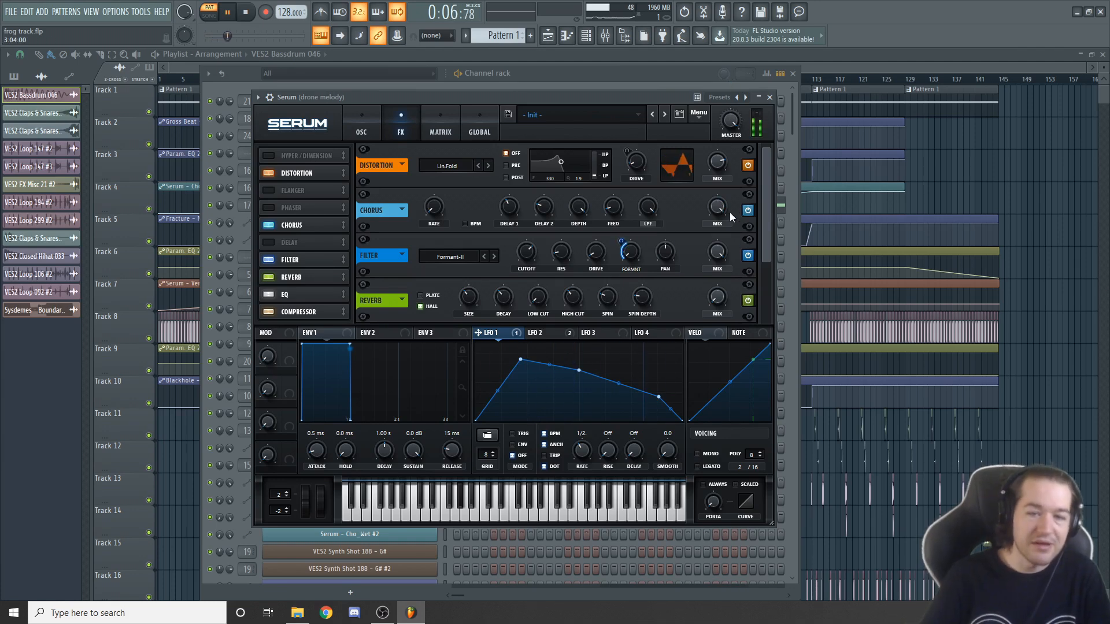
left_click_drag(707, 217, 723, 312)
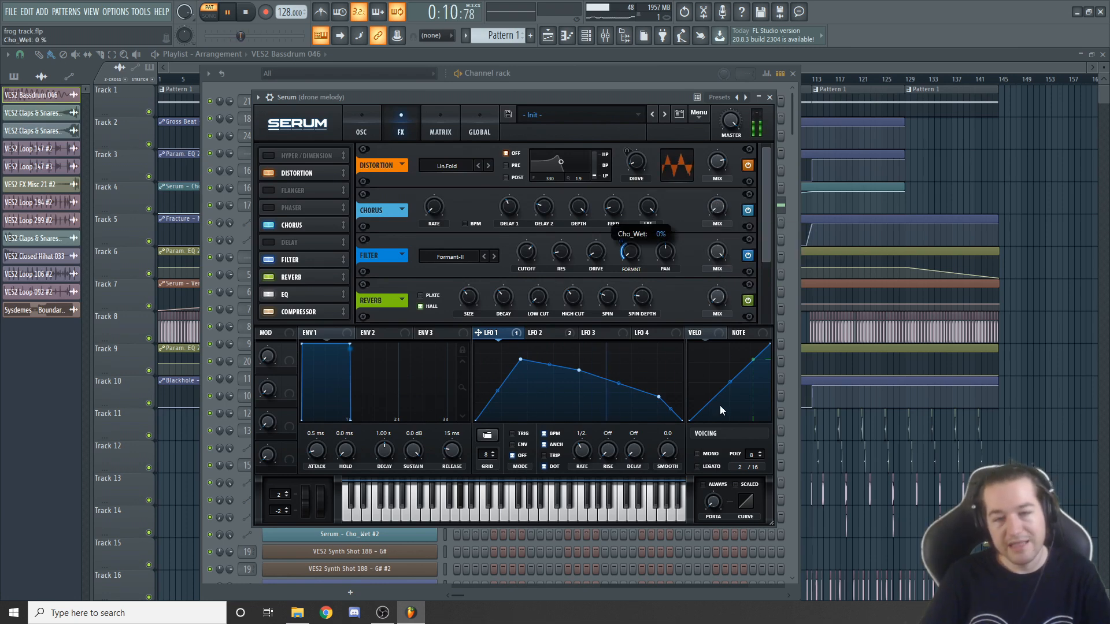
left_click_drag(618, 100, 604, 111)
key("space")
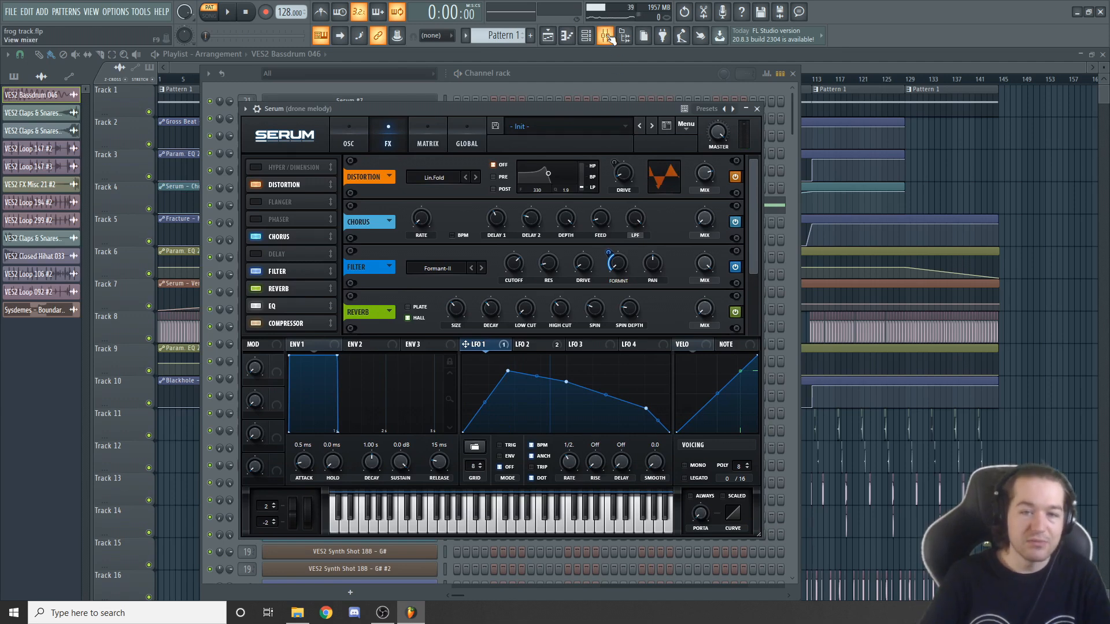
- Show the Fracture effect on the drone melody's mixer track
key("F9")
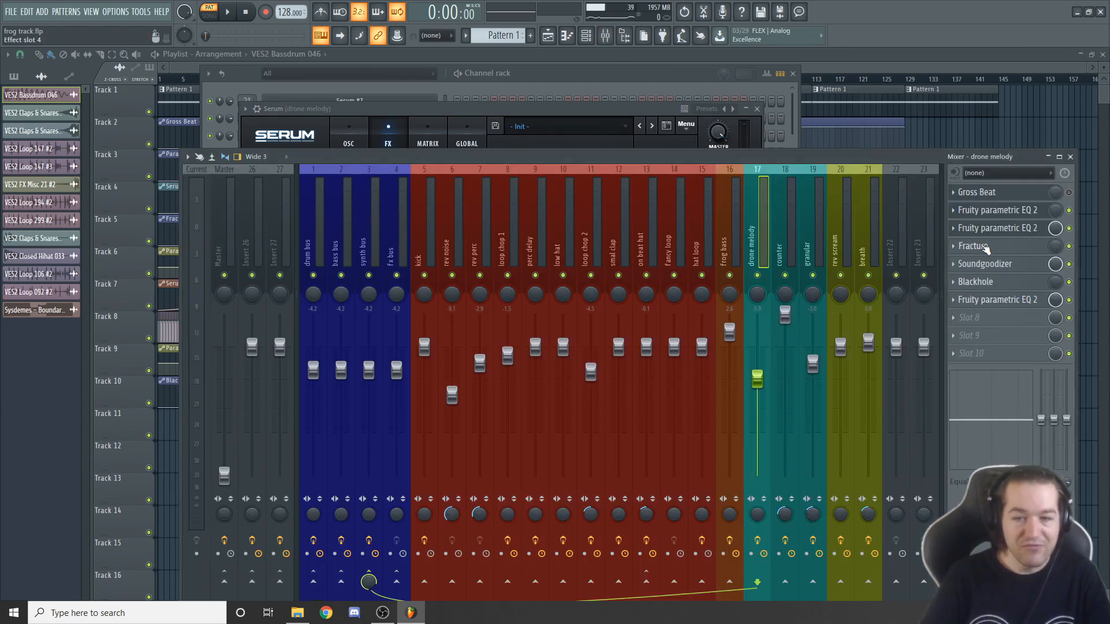
left_click(980, 246)
left_click_drag(406, 197, 533, 224)
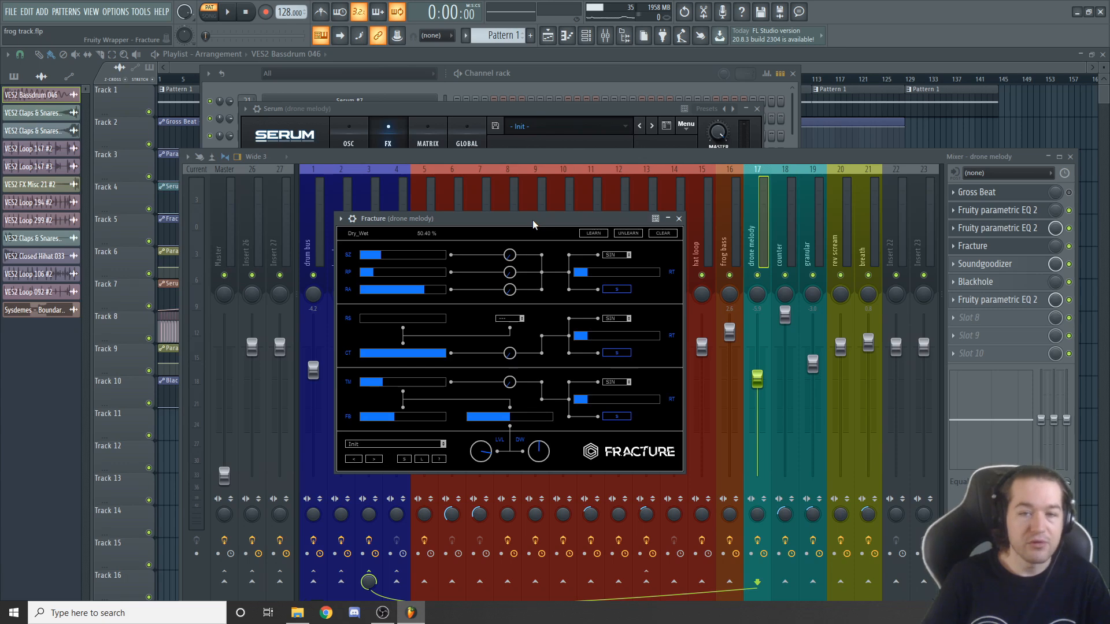
- Switch to song playback, set the position to bar 49, and play with the drone melody mixer track soloed
left_click(828, 60)
left_click(440, 81)
key("l")
key("space")
key("space")
key("F9")
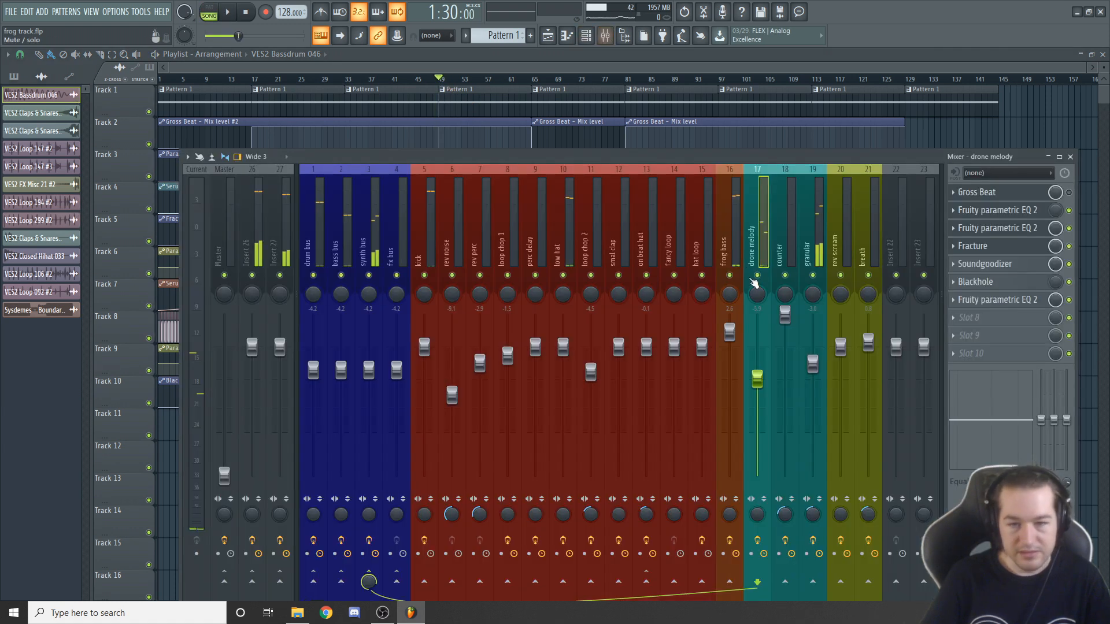
key("space")
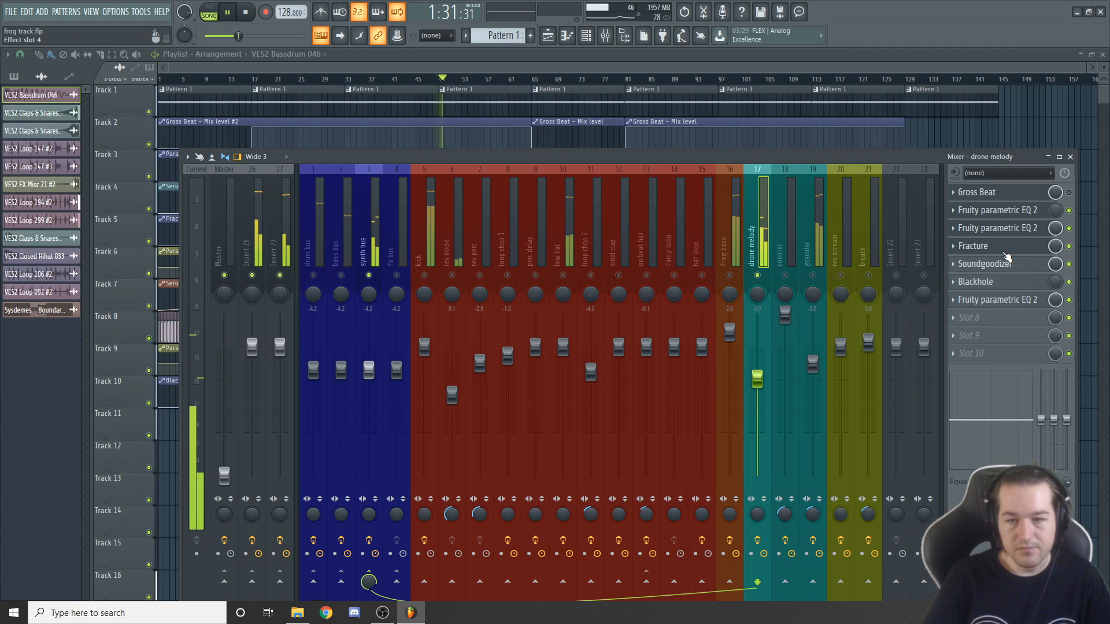
- Compare Fracture's dry/wet at 100% and 50% on the soloed drone melody, leaving it at 50%, and stop playback
left_click(1006, 247)
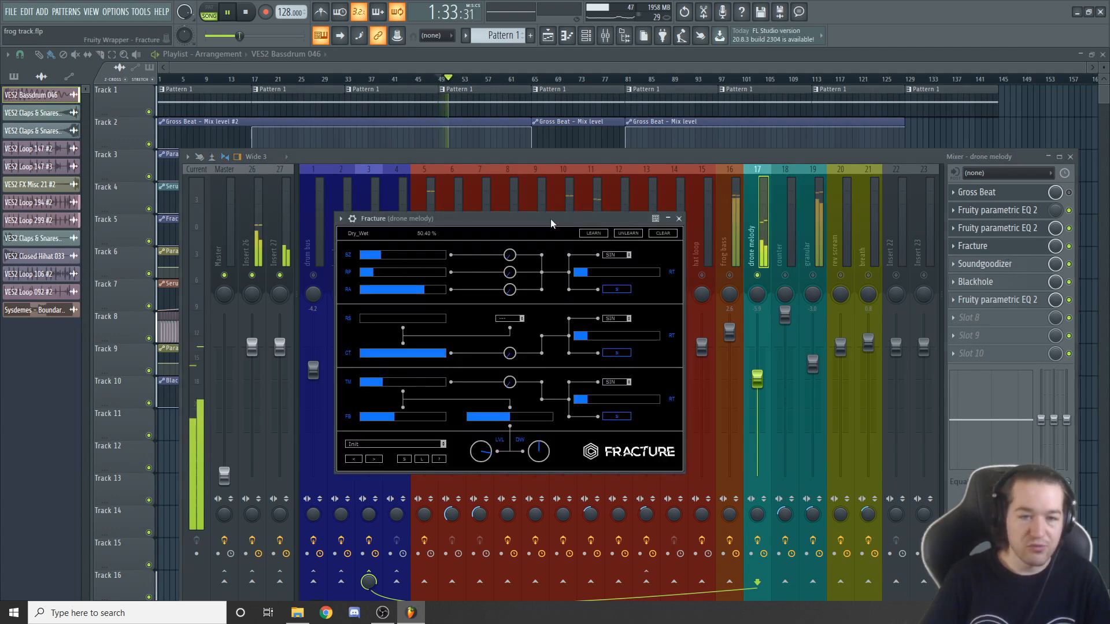
left_click_drag(551, 220, 600, 214)
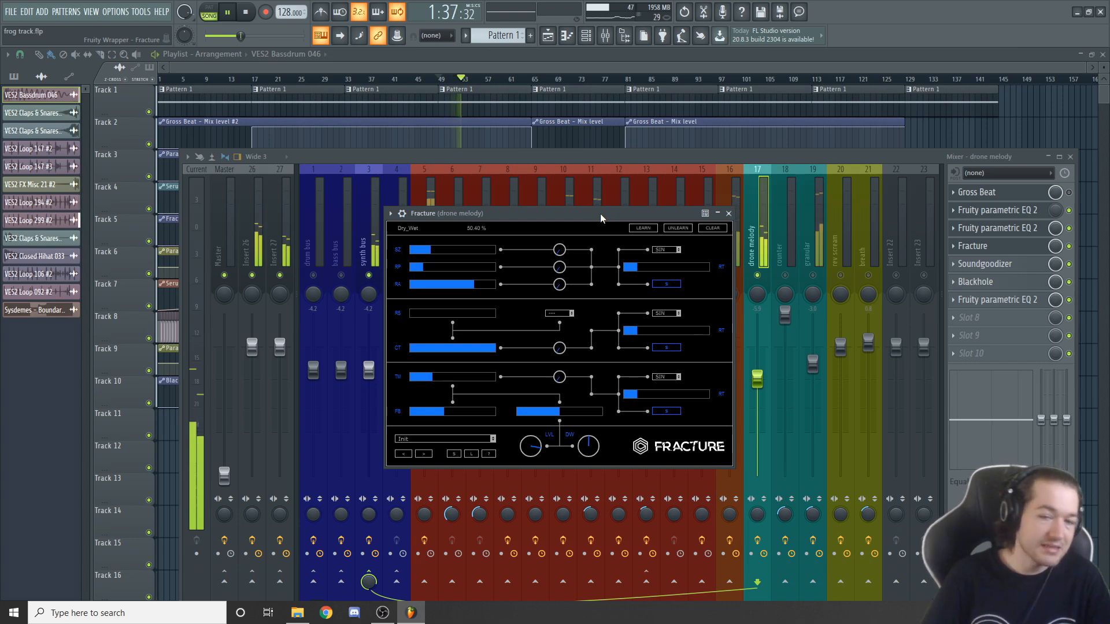
mouse_move(600, 213)
left_mouse_down()
mouse_move(694, 195)
mouse_move(580, 205)
left_mouse_up()
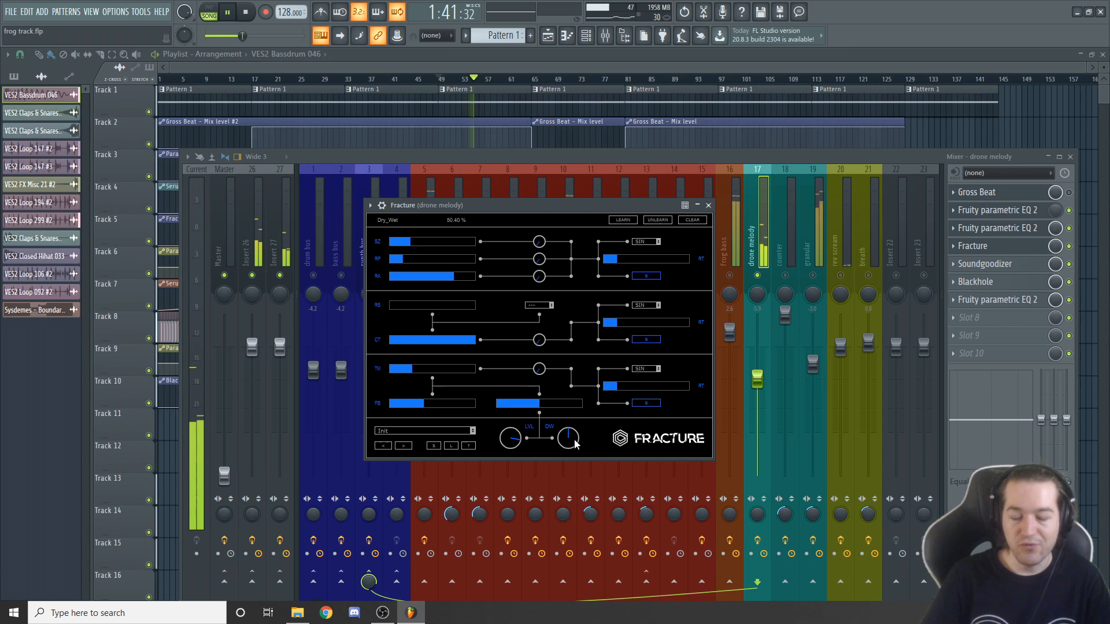
left_click_drag(569, 438, 578, 185)
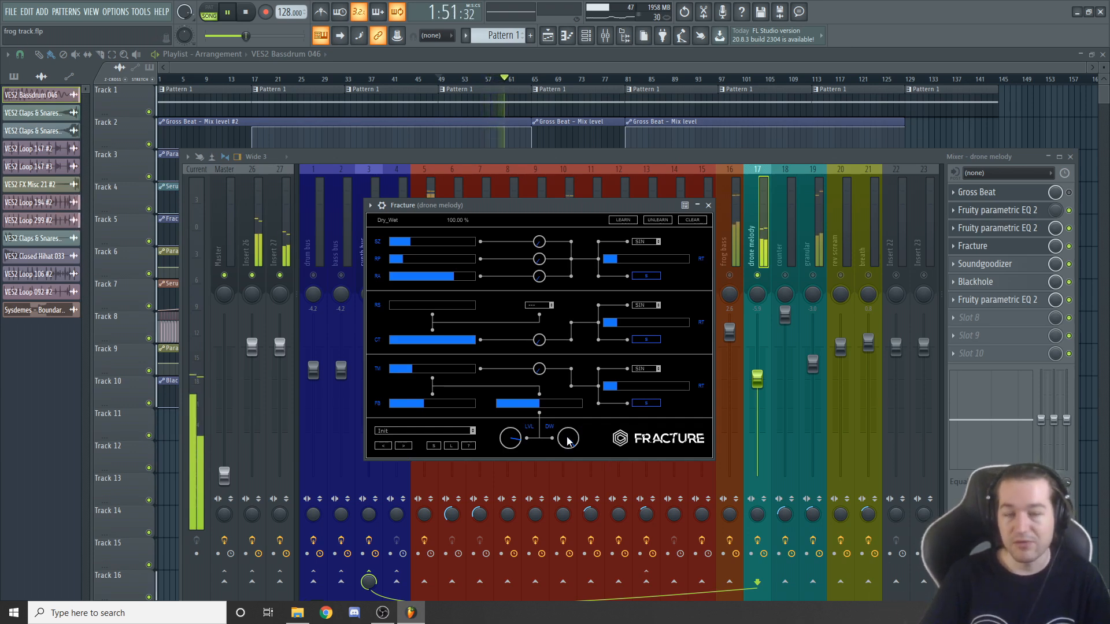
left_click_drag(567, 441, 567, 517)
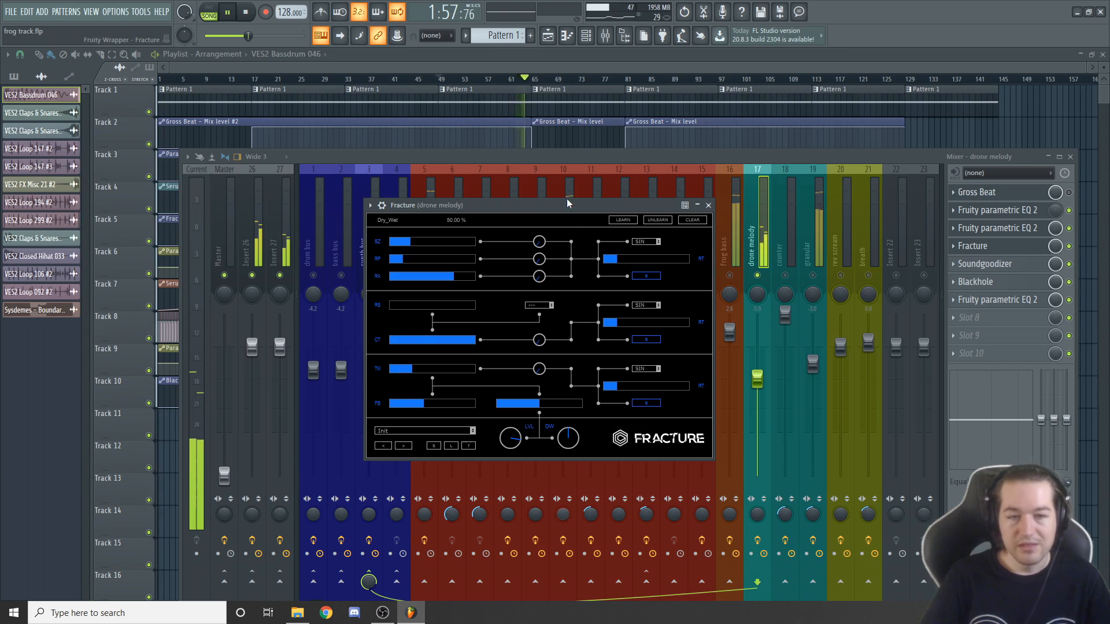
key("space")
left_click_drag(558, 208, 502, 212)
- Close the open plugin windows and solo the drum bus with all of its drum tracks in the mixer
key("F12")
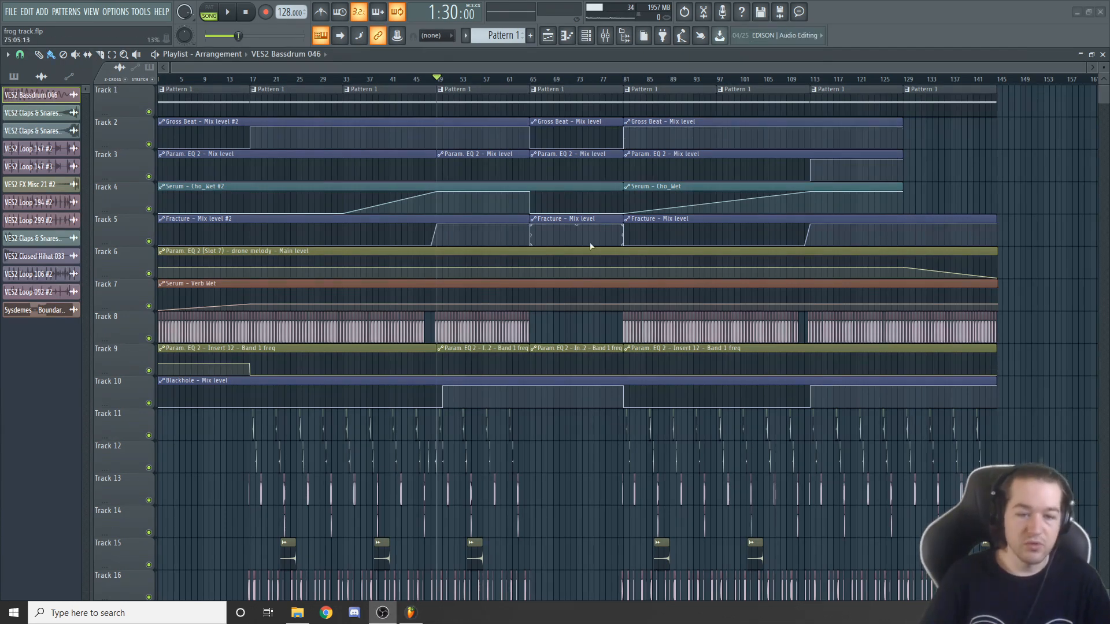
scroll(590, 246, "down", 1)
scroll(590, 246, "down", 3)
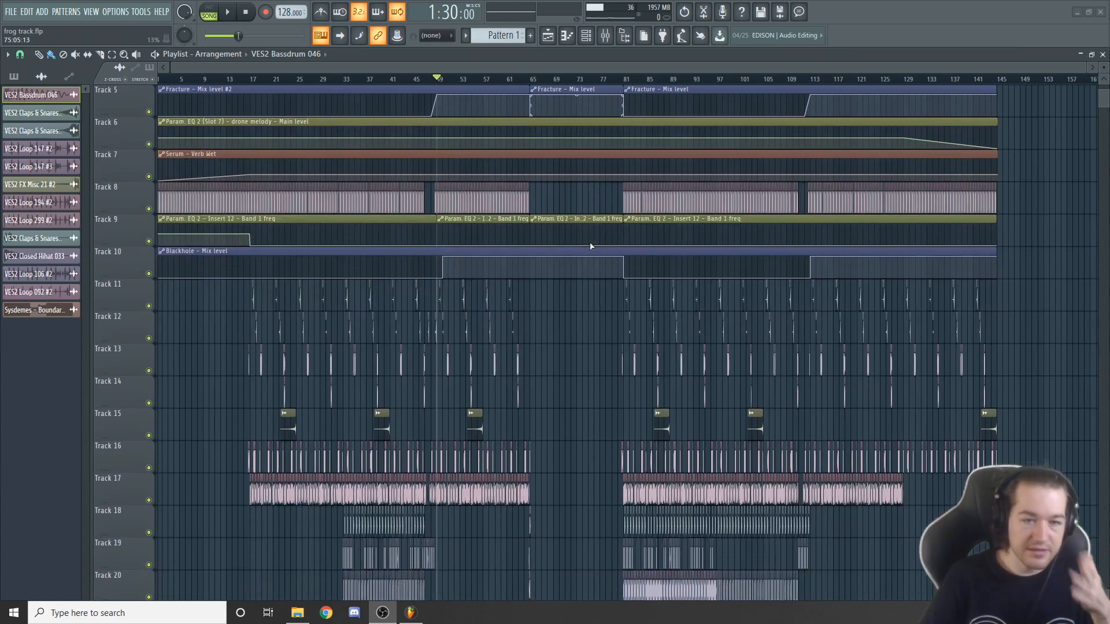
left_click(605, 37)
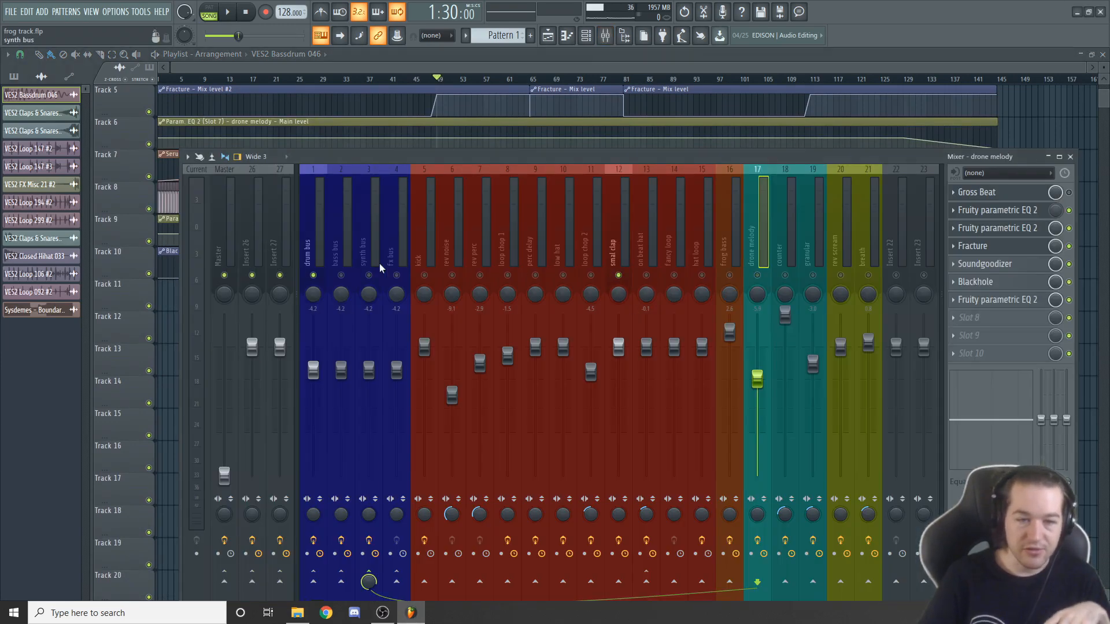
right_click(314, 276)
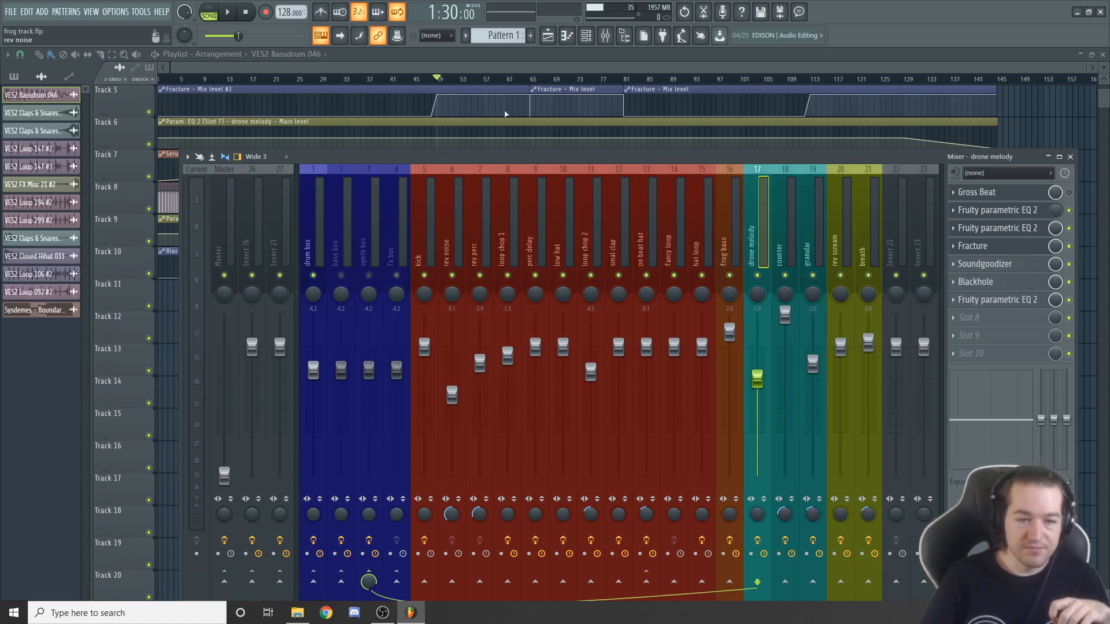
- Set the song position to bar 17 in the playlist, where the percussion tracks enter
left_click(534, 69)
scroll(428, 255, "down", 4)
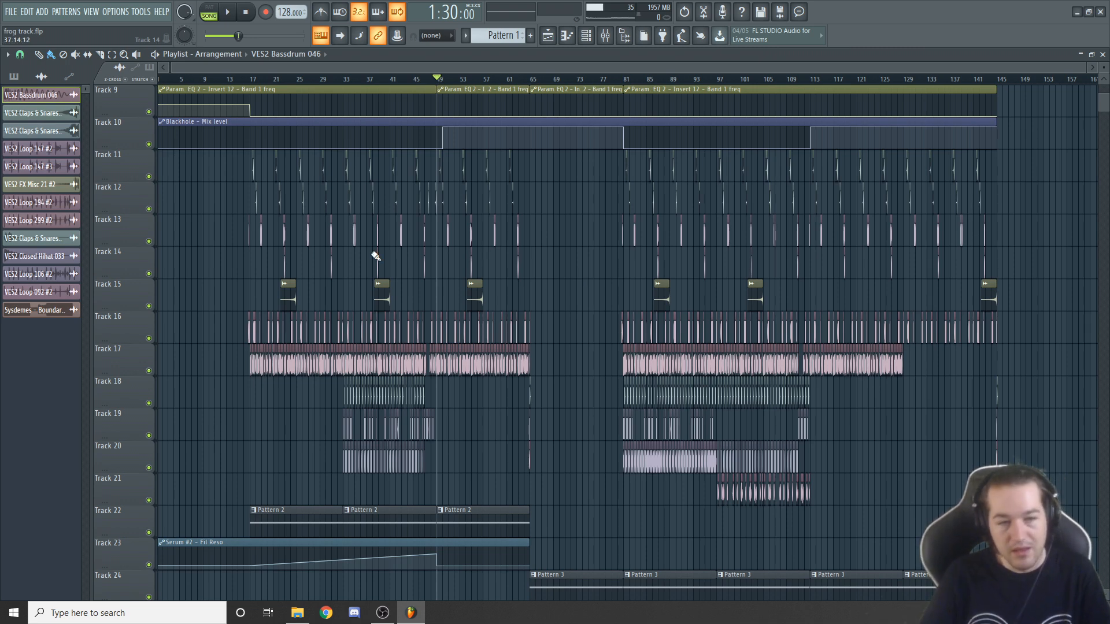
left_click(253, 81)
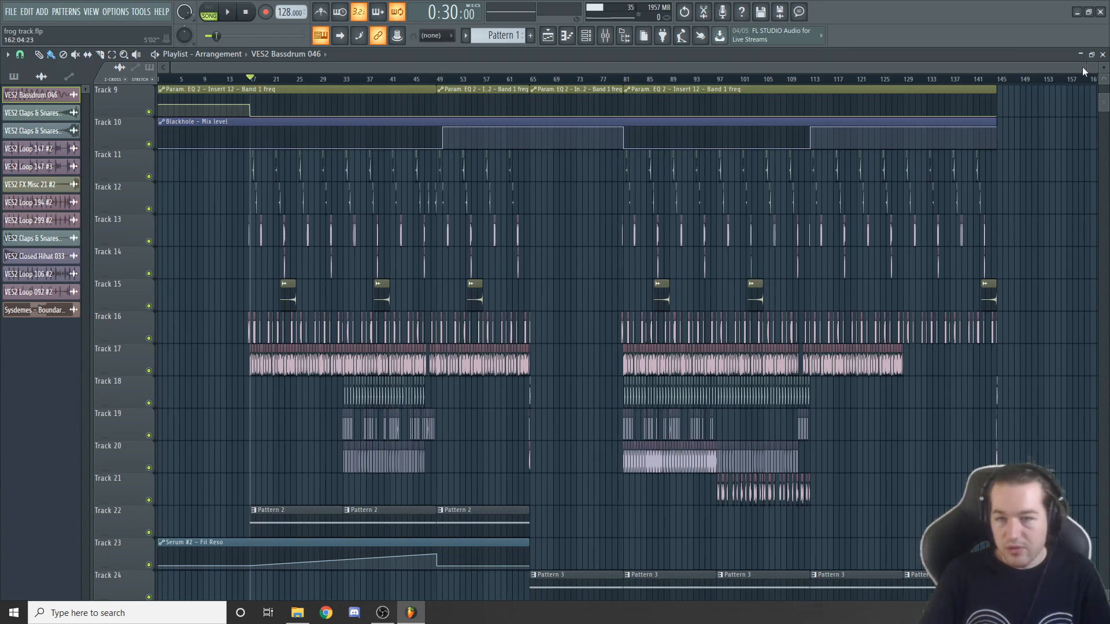
left_click_drag(1079, 67, 488, 68)
scroll(678, 376, "up", 8)
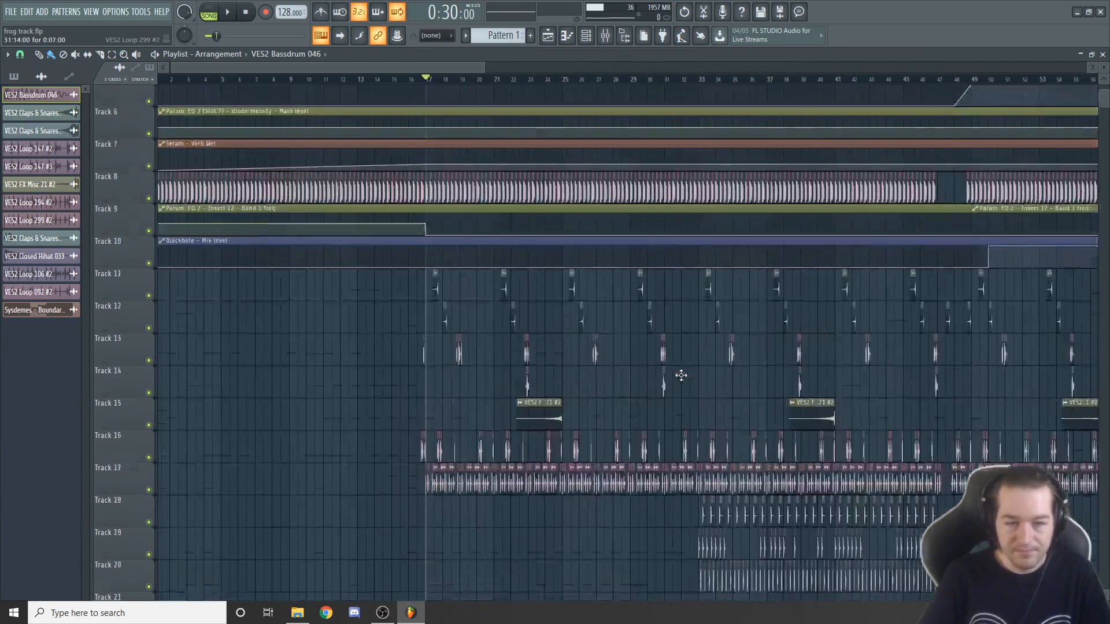
- Play the drum arrangement from bar 17 and enable the fx bus alongside the drum bus in the mixer
scroll(636, 324, "down", 3)
scroll(602, 342, "up", 2)
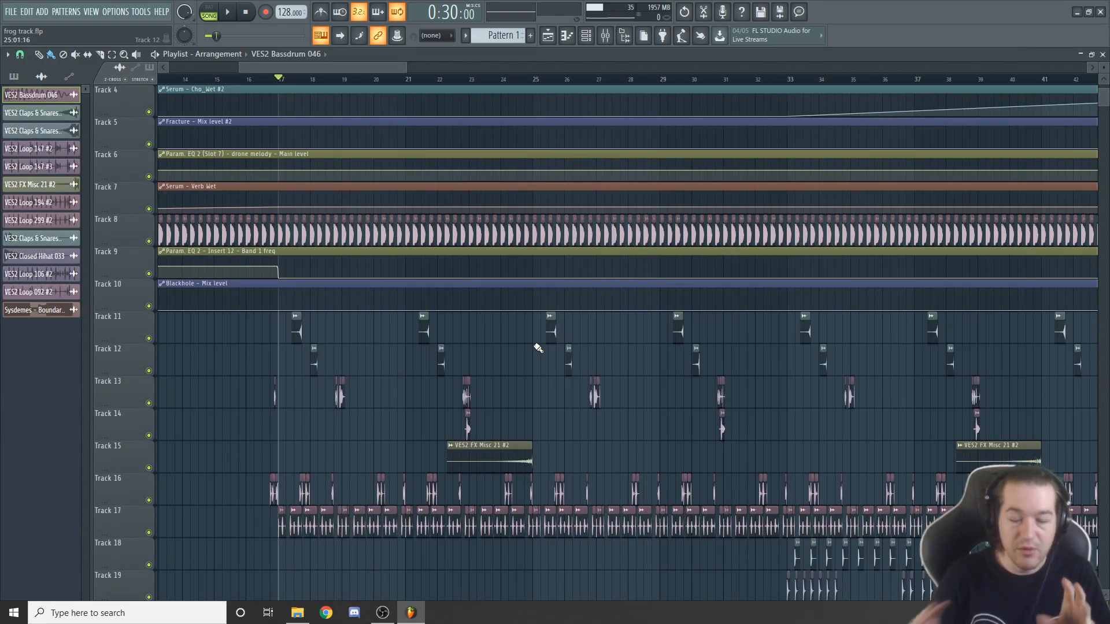
scroll(538, 348, "down", 2)
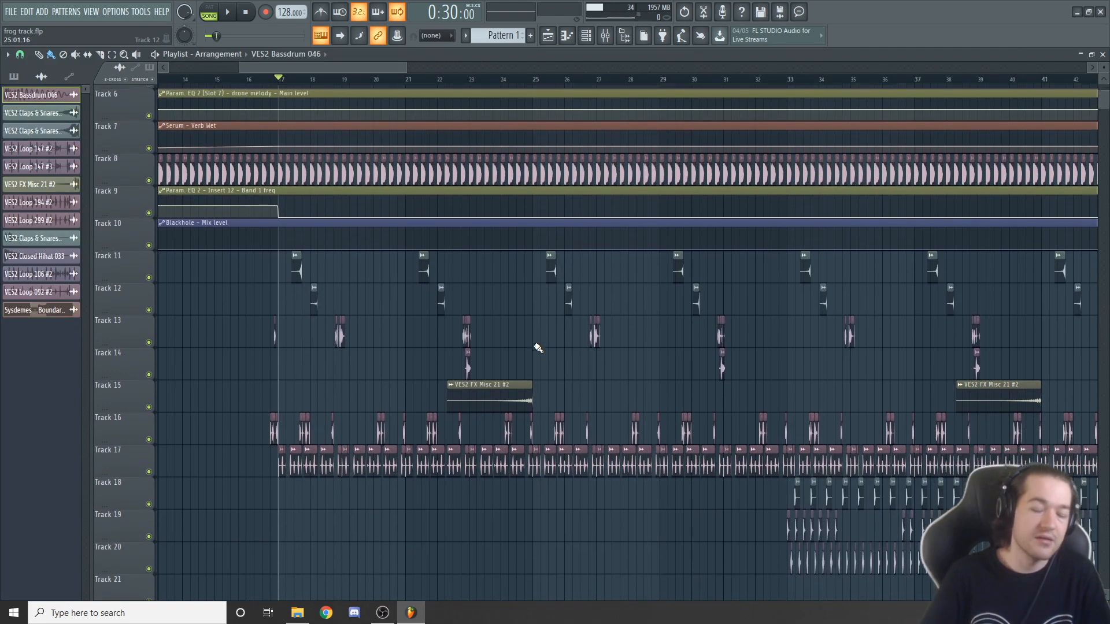
key("space")
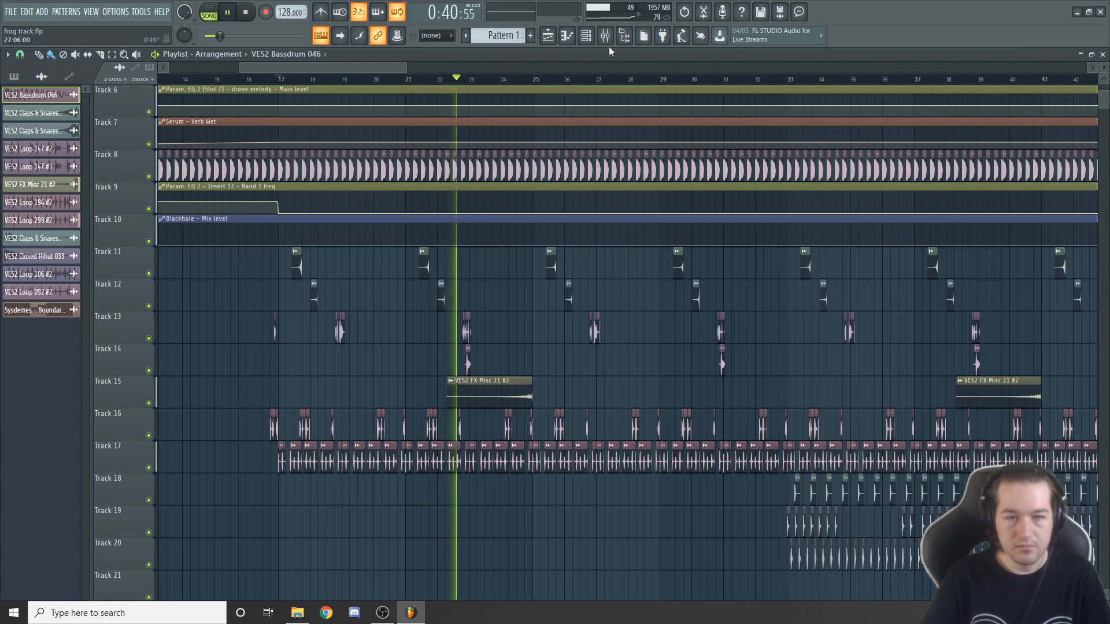
key("F9")
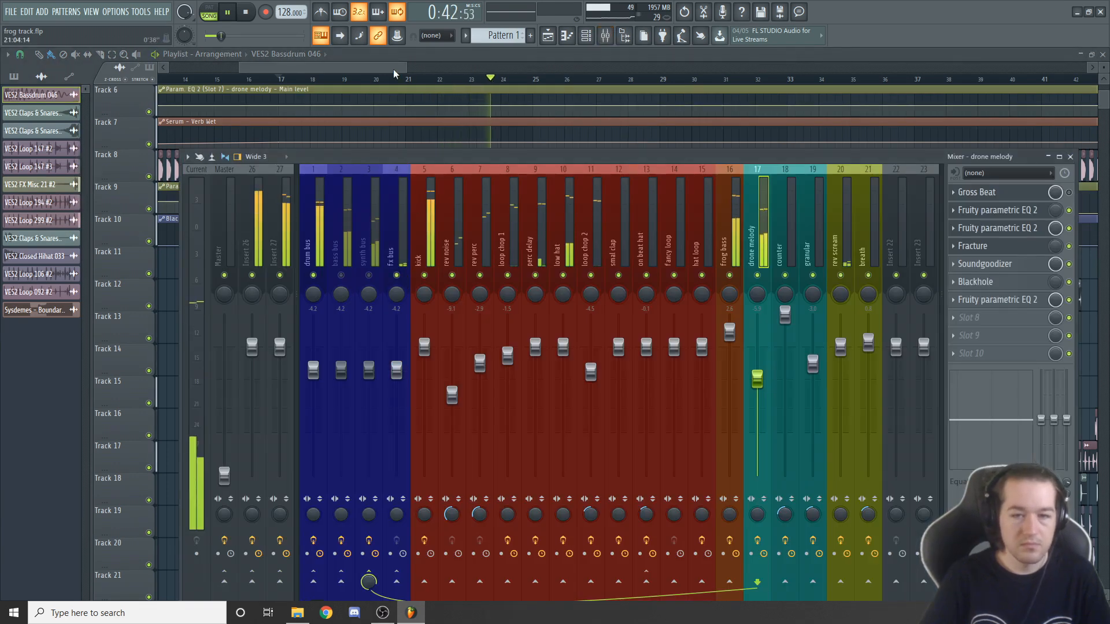
key("F9")
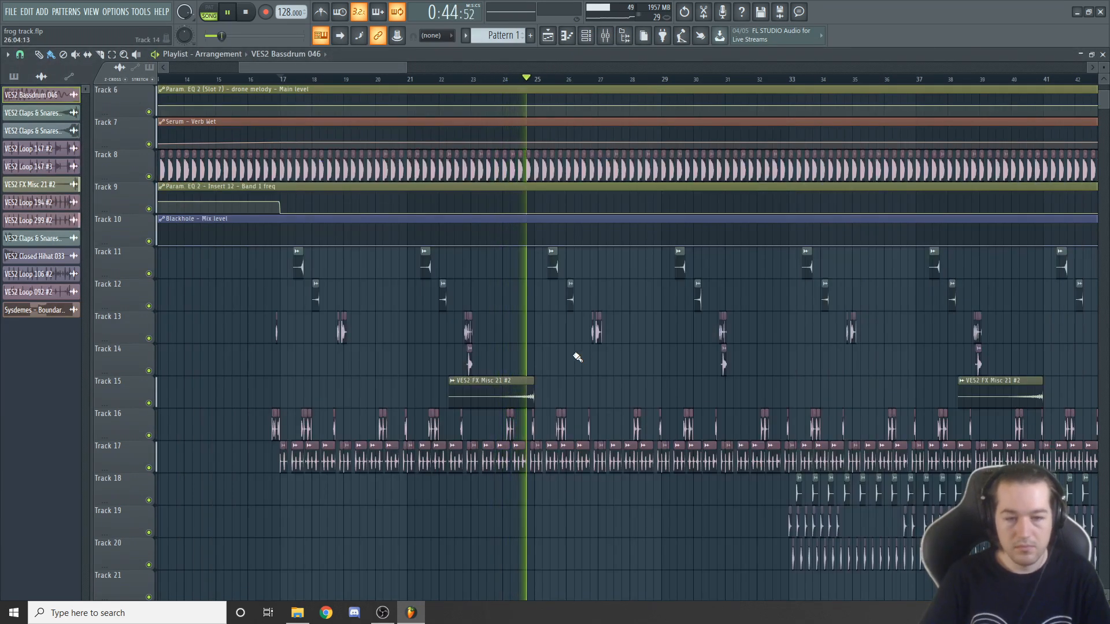
- Stop playback, solo Tracks 11 and 12 in the playlist, and audition their clap samples from just after bar 17
key("space")
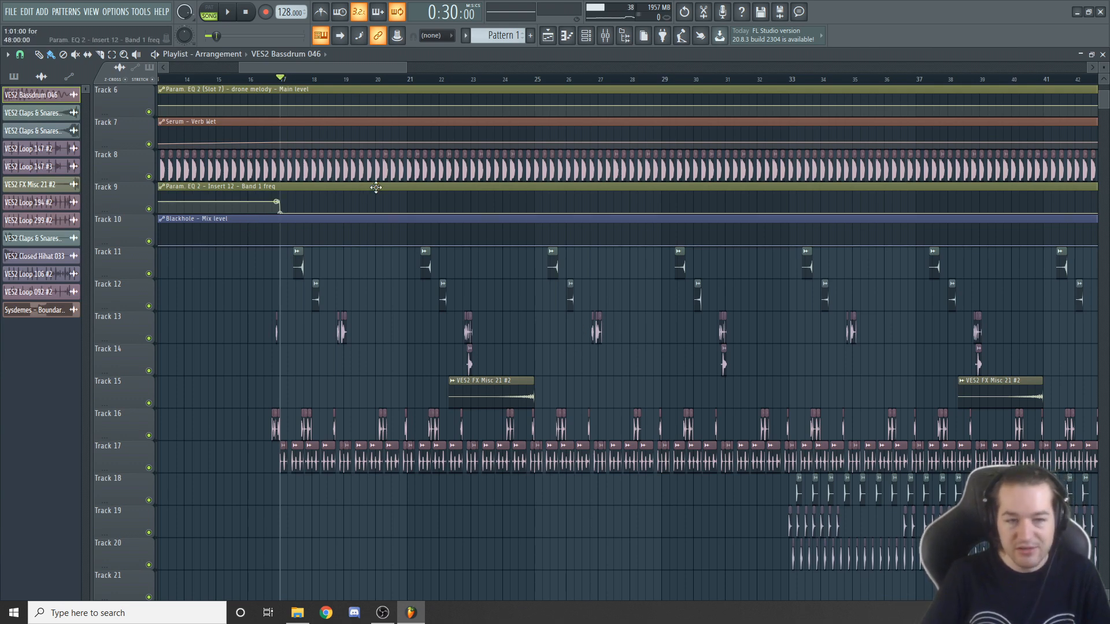
scroll(295, 260, "up", 3)
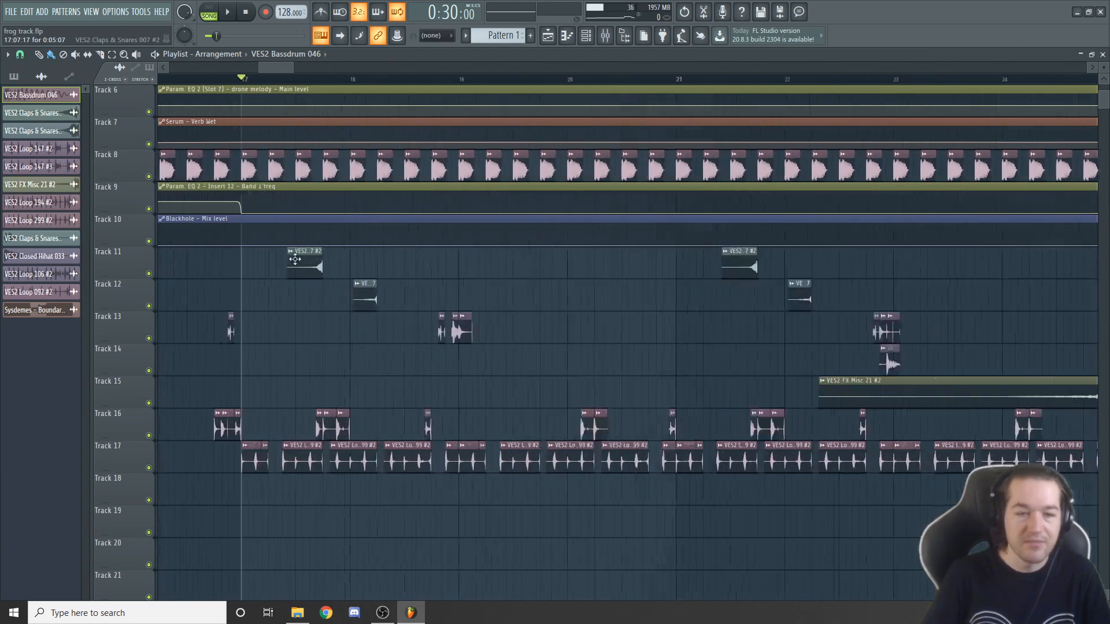
scroll(295, 260, "up", 4)
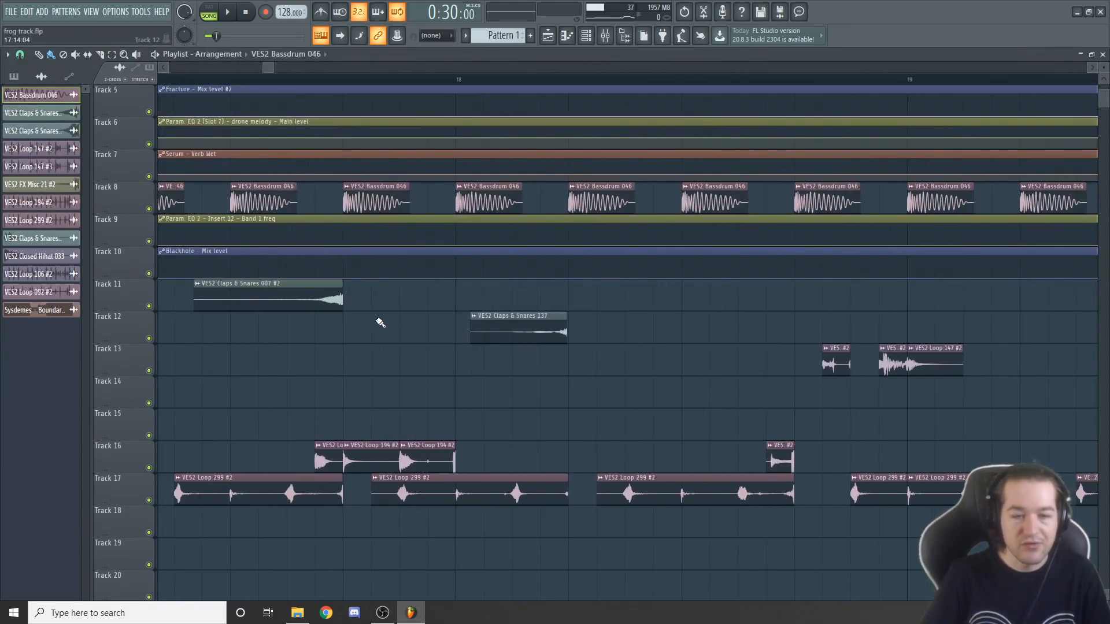
right_click(153, 313)
left_click(140, 341)
right_click(149, 307)
left_click(149, 339)
left_click(176, 79)
key("space")
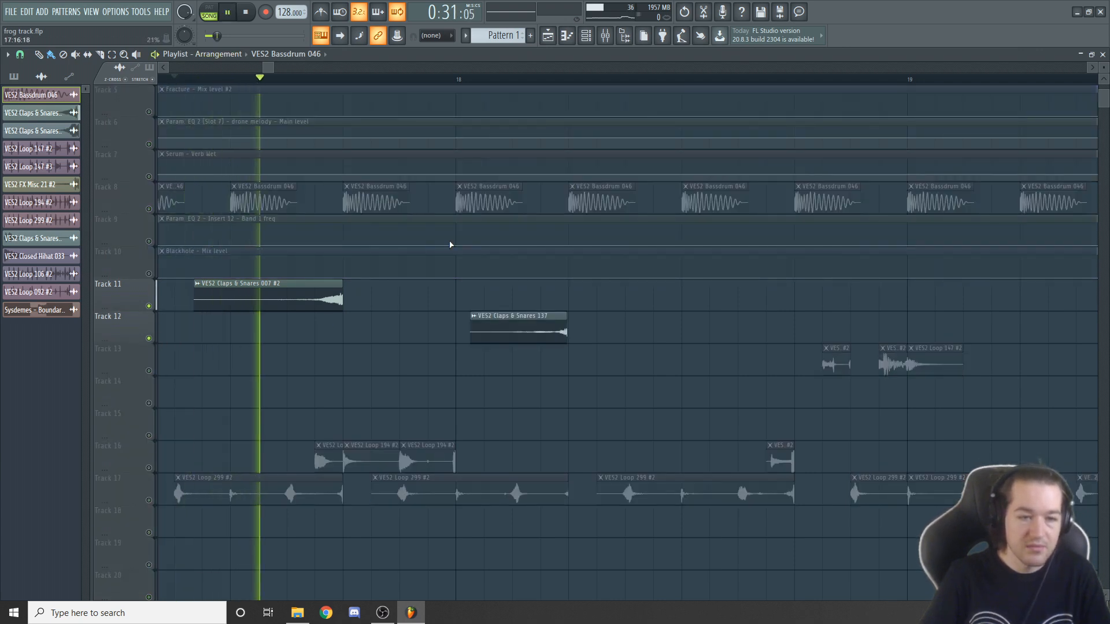
key("space")
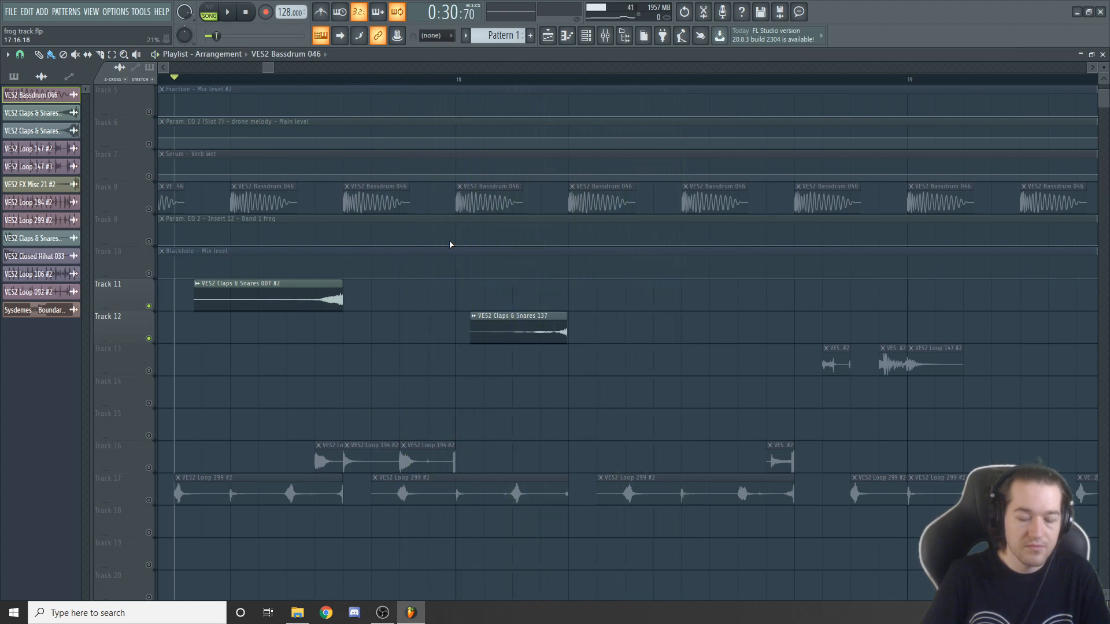
- Enable Tracks 8 and 9 to hear the claps against the bass drum, and also enable the Blackhole automation on Track 10
scroll(462, 269, "down", 6)
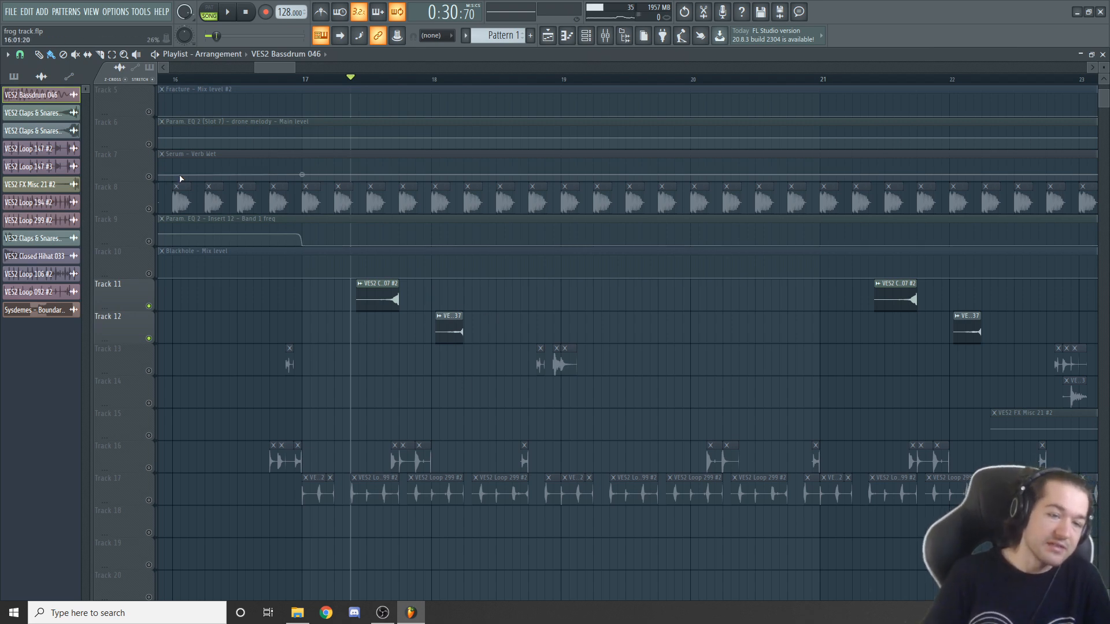
left_click(150, 209)
left_click(150, 241)
key("space")
key("space")
left_click(149, 273)
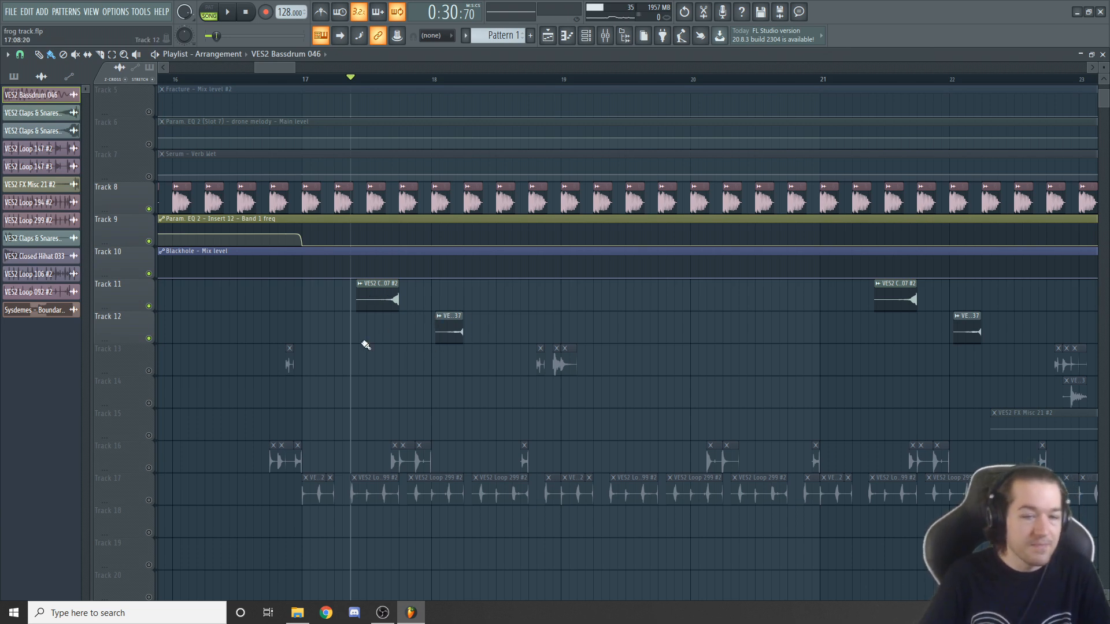
- Enable Track 13, inspect the sample settings of its VES2 Loop 147 #2 clip, and close them
left_click(148, 370)
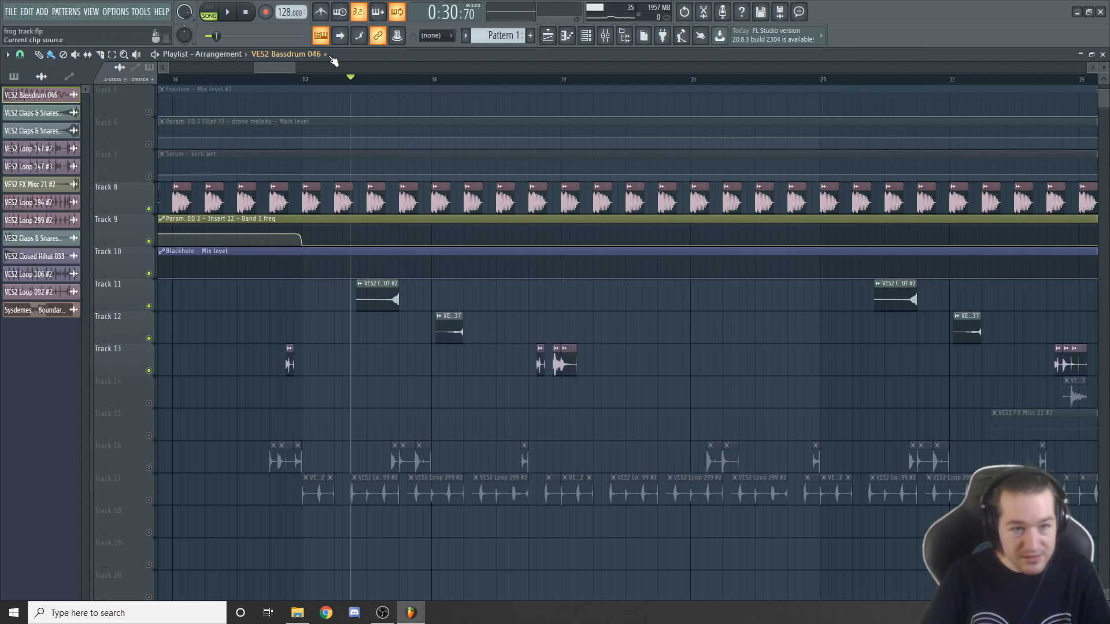
left_click_drag(295, 70, 328, 70)
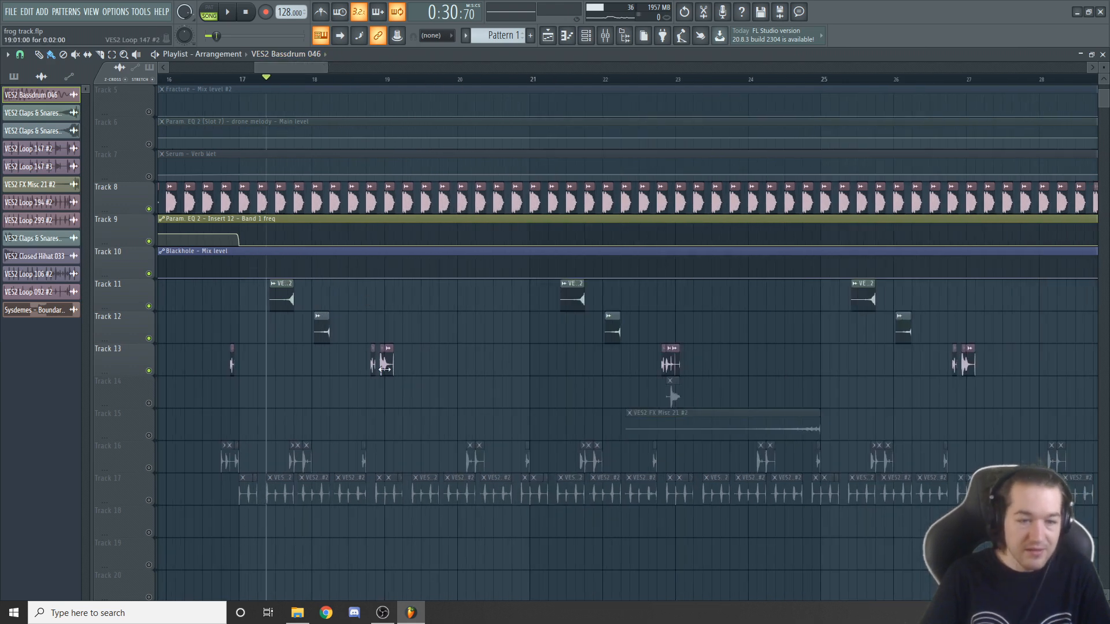
double_click(384, 369)
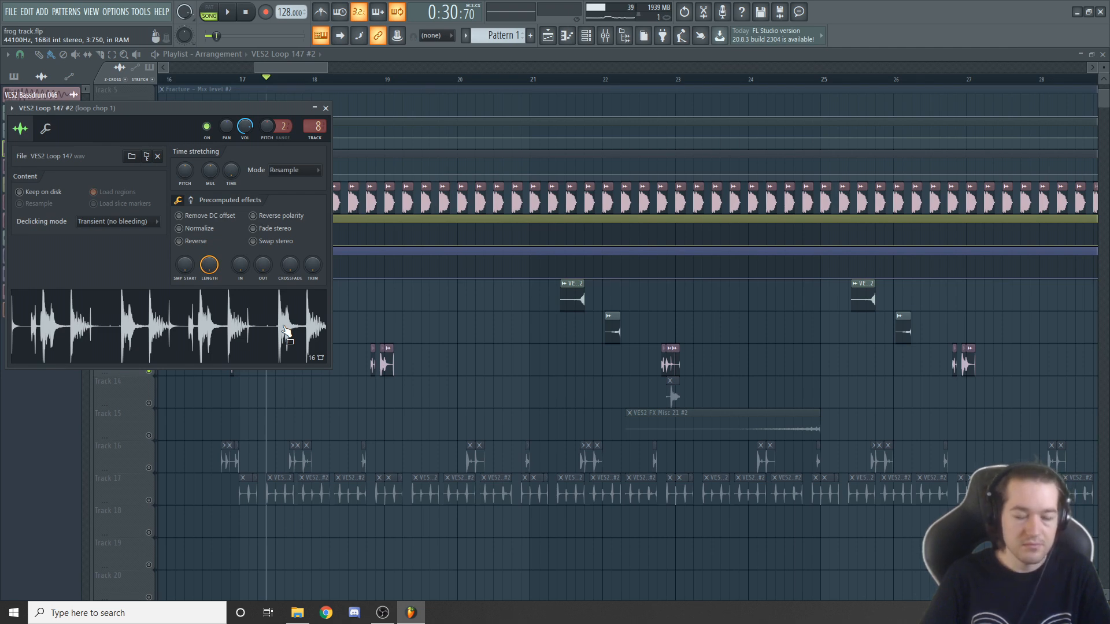
left_click(325, 108)
- Audition Track 13's loop chops with the bass drum and claps, first just before bar 19 and again just before bar 23
left_click(366, 78)
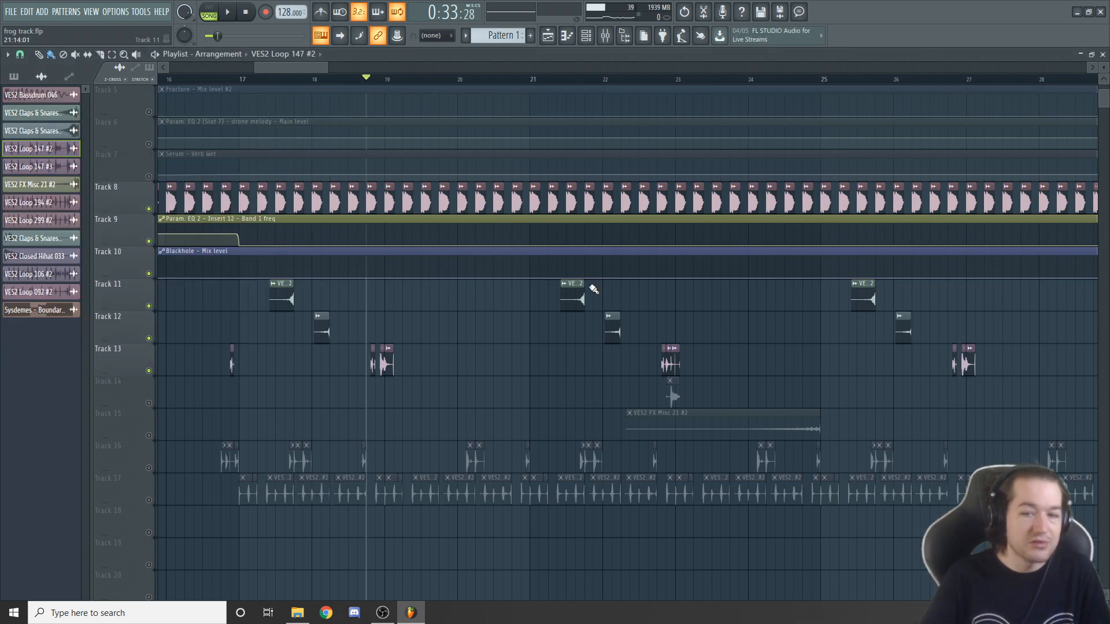
key("space")
key("space")
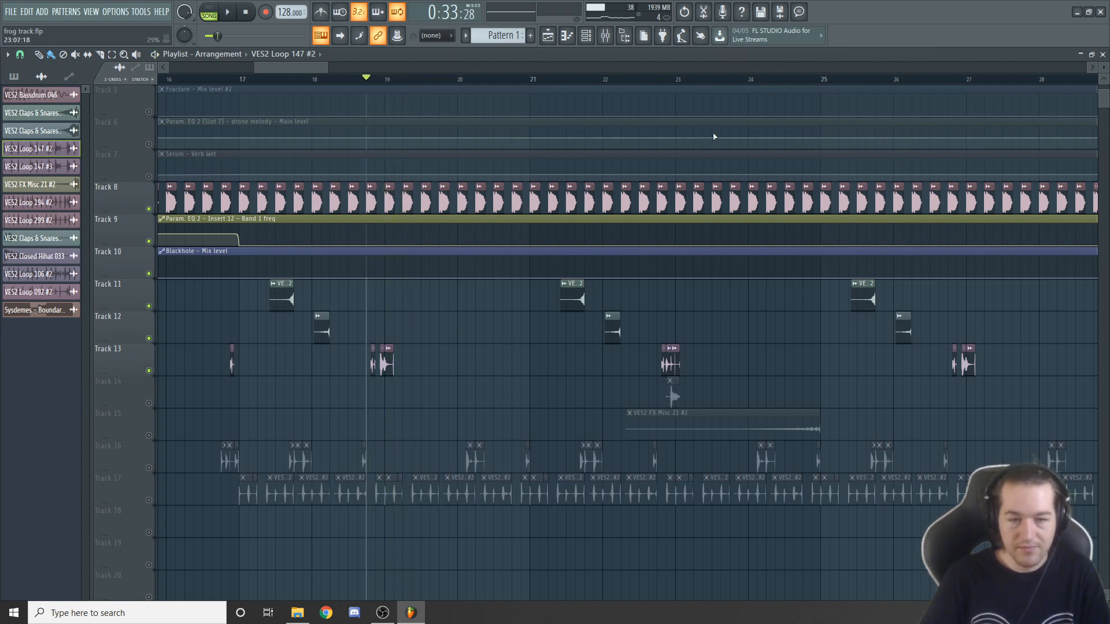
left_click(659, 80)
key("space")
key("space")
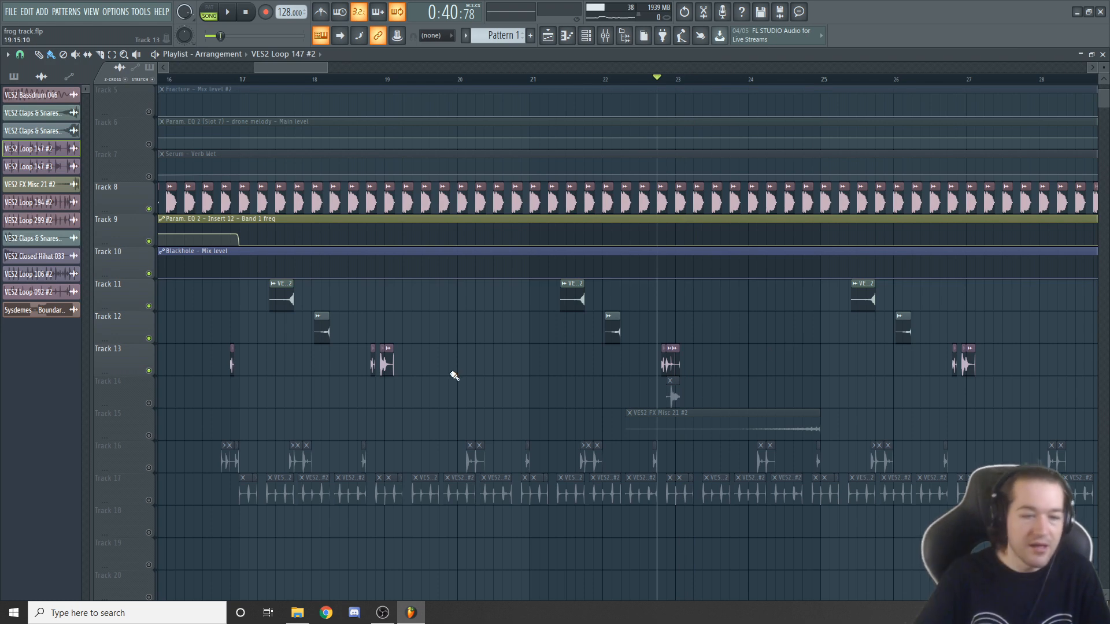
- Solo Track 14 in the playlist and audition its VES2 Loop 147 #3 clip near bar 23
left_click(148, 403, "ctrl")
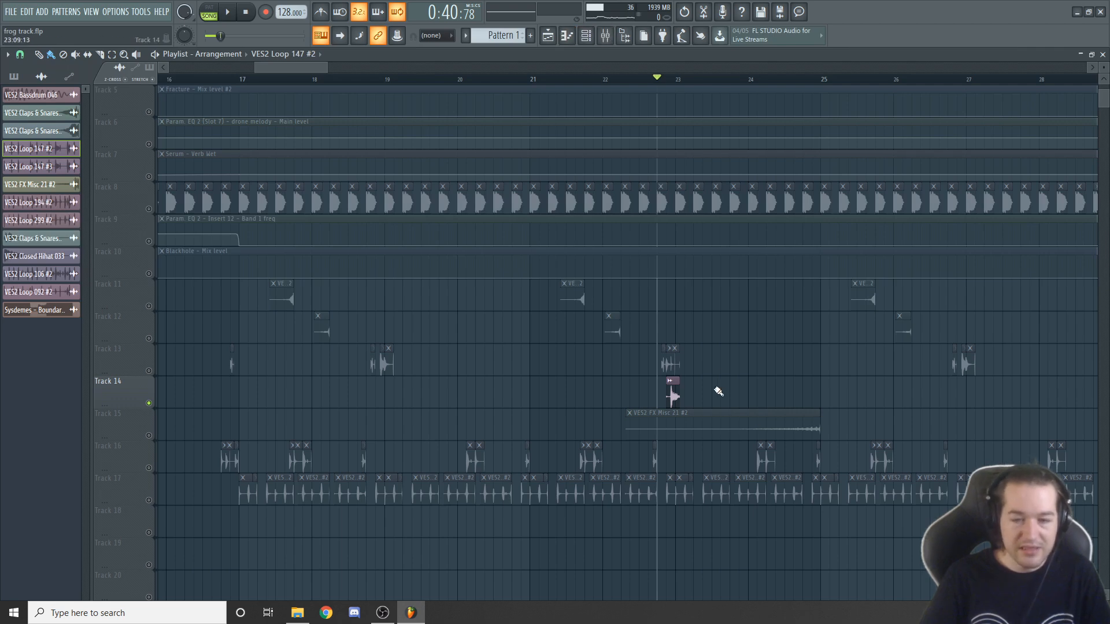
scroll(688, 397, "up", 6)
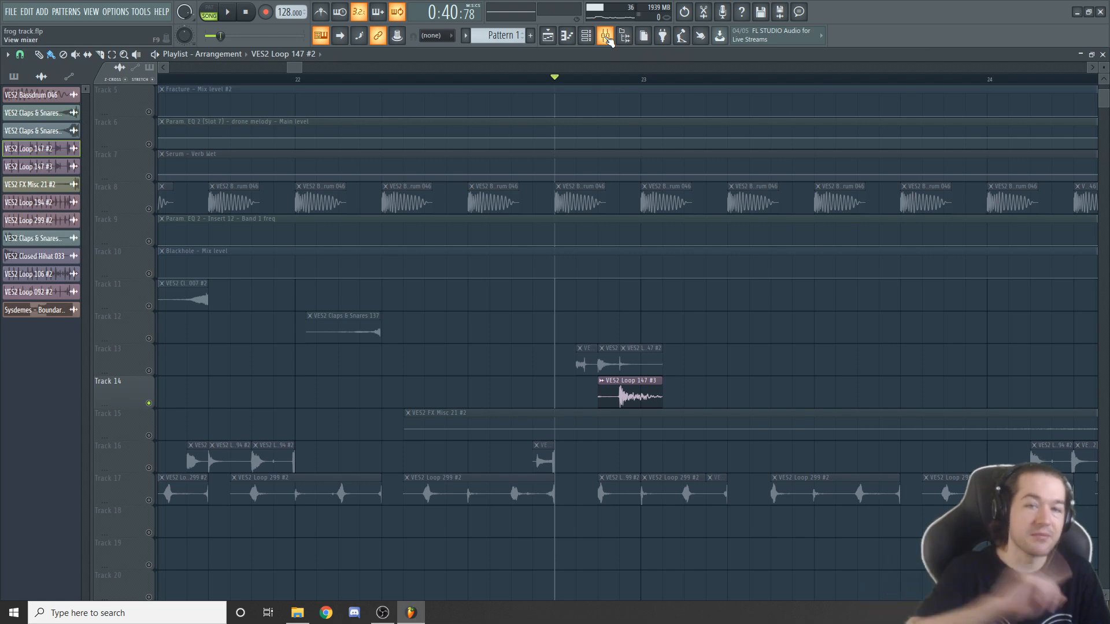
key("space")
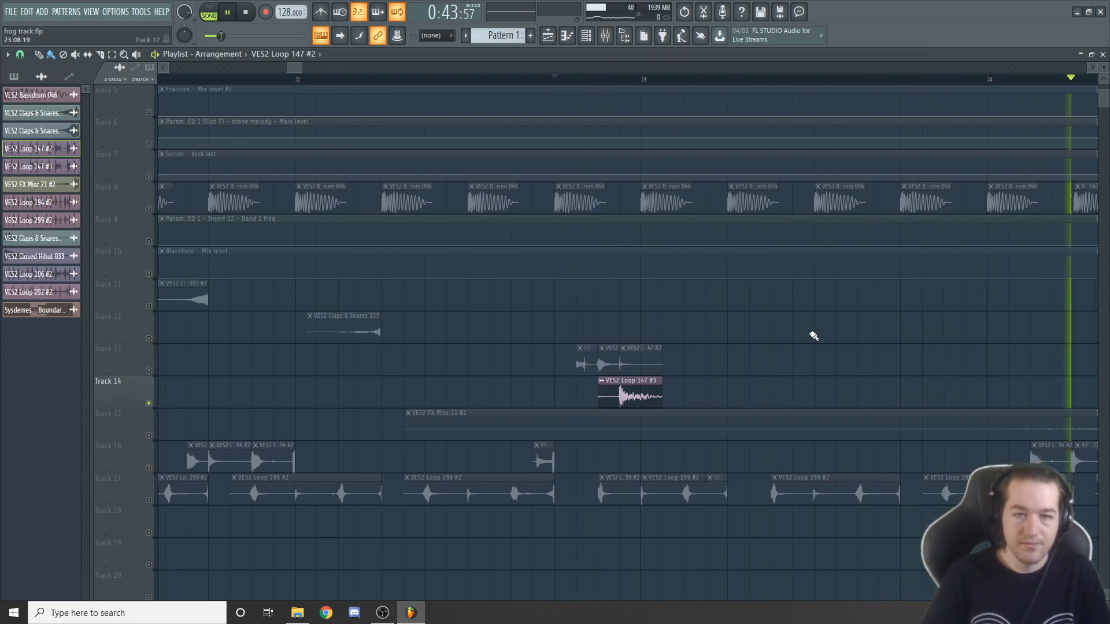
key("space")
- Enable Track 13 alongside Track 14 and audition the two together from just before bar 19 and from bar 22
scroll(812, 333, "down", 8)
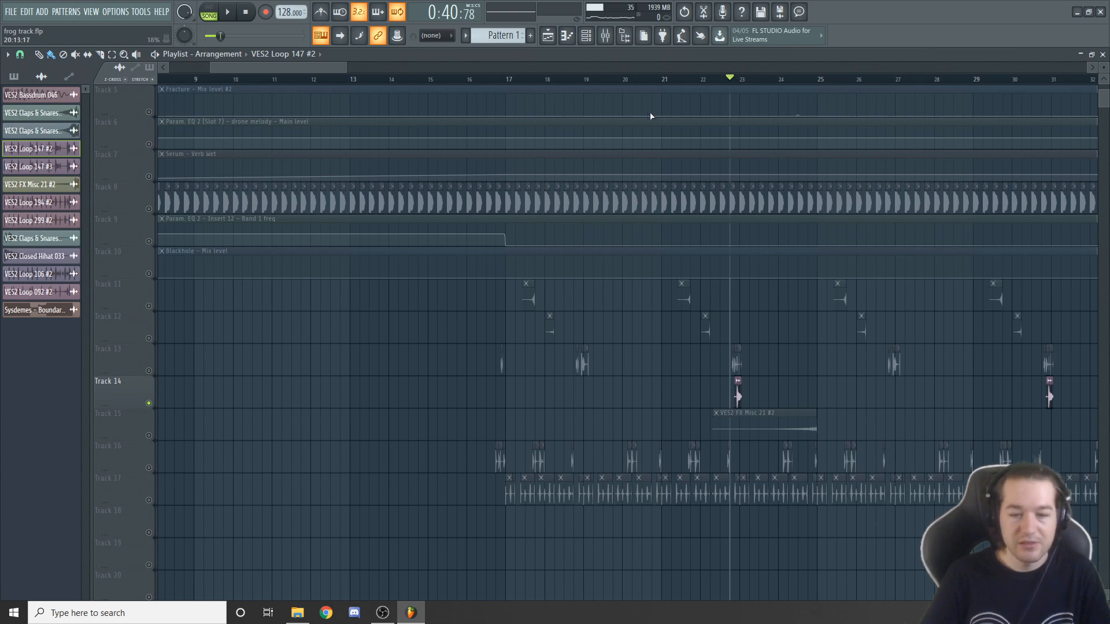
left_click(579, 82)
left_click(149, 370)
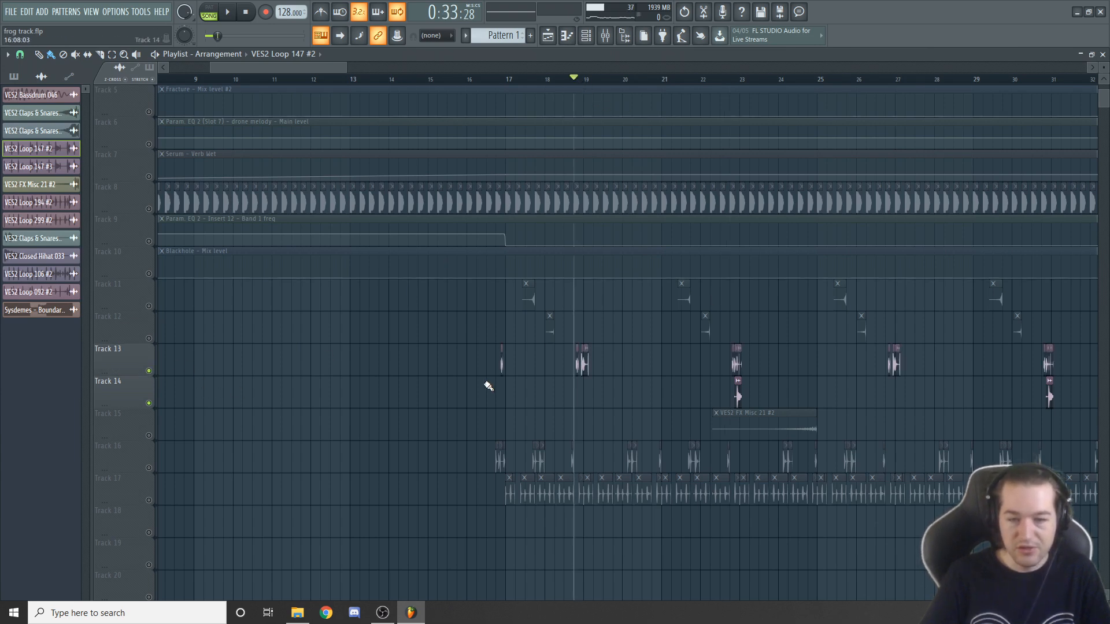
key("space")
key("space")
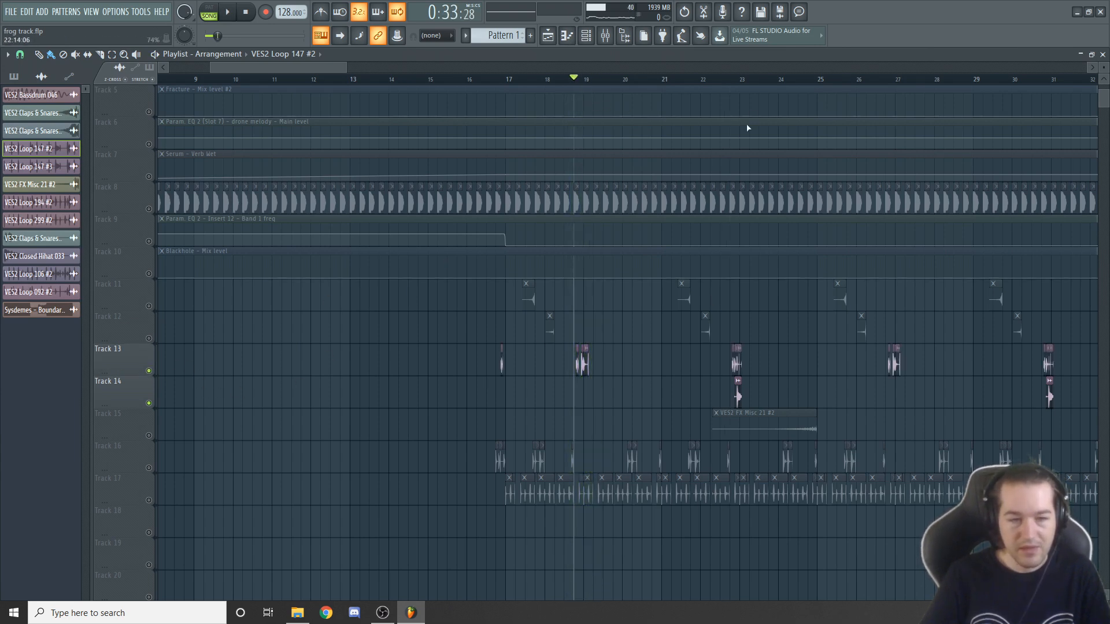
left_click(713, 82)
key("space")
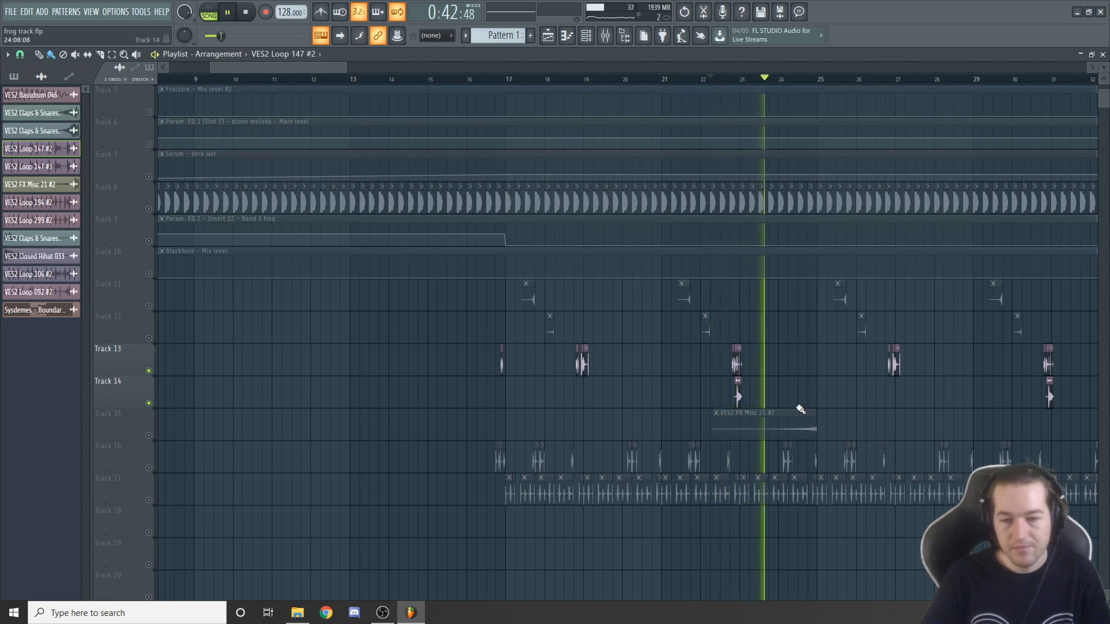
key("space")
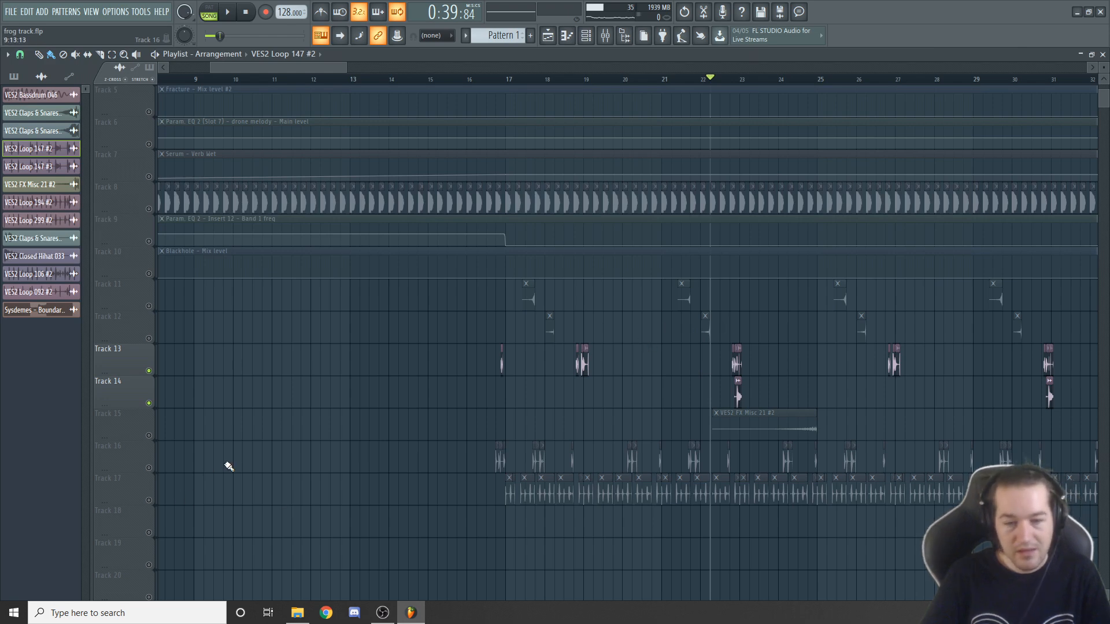
- Enable the low hat loop on Track 17, play it from bar 17, and mute Track 13
left_click(139, 491)
left_click(507, 79)
key("space")
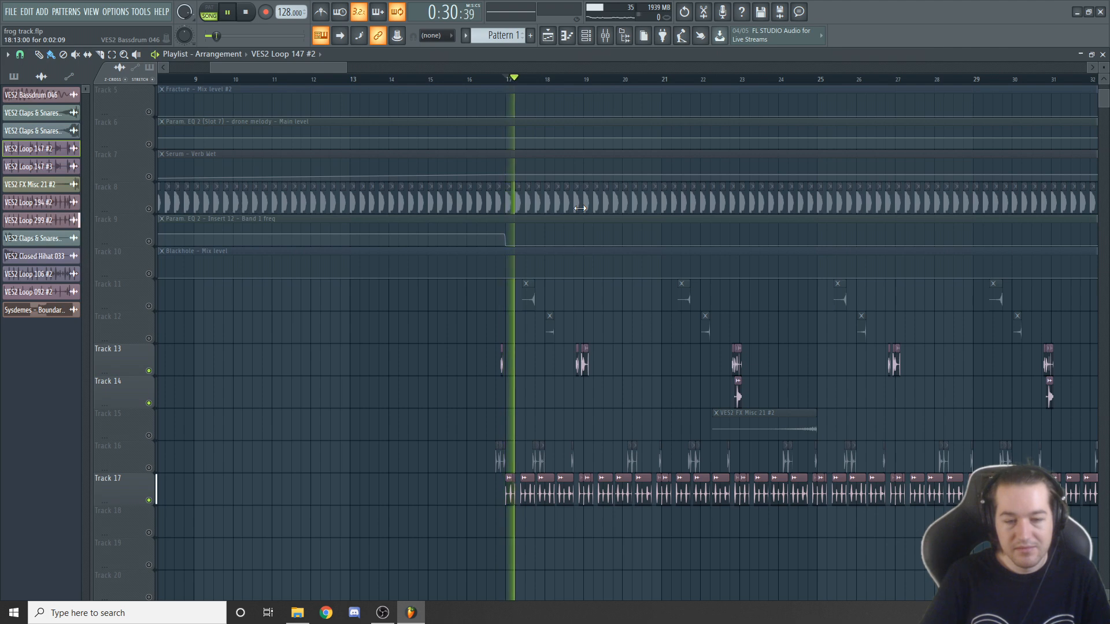
left_click(149, 371)
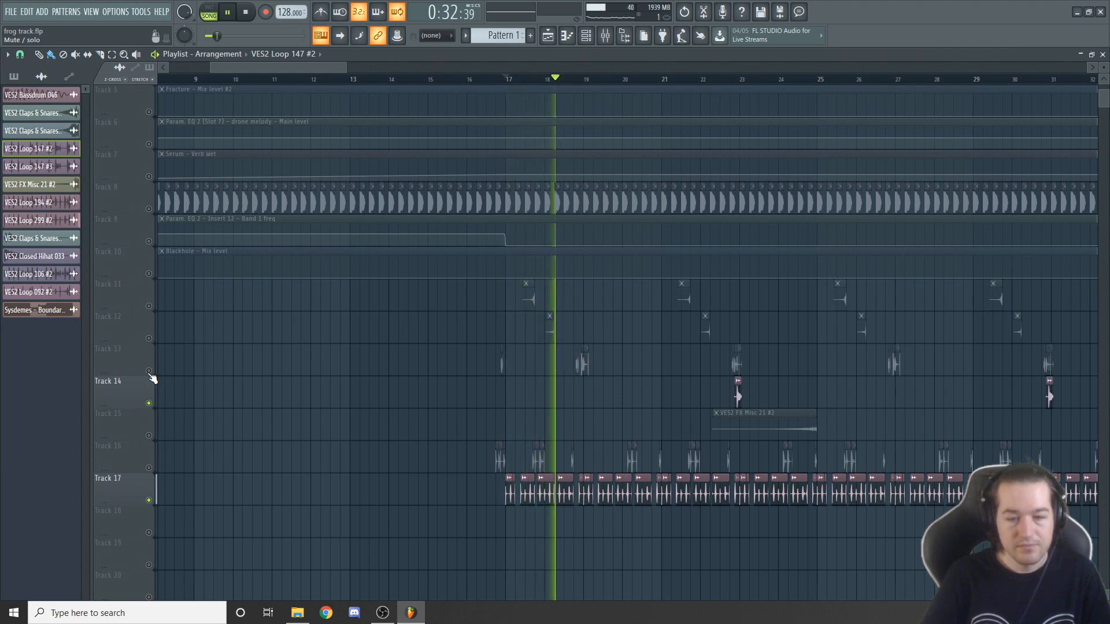
key("space")
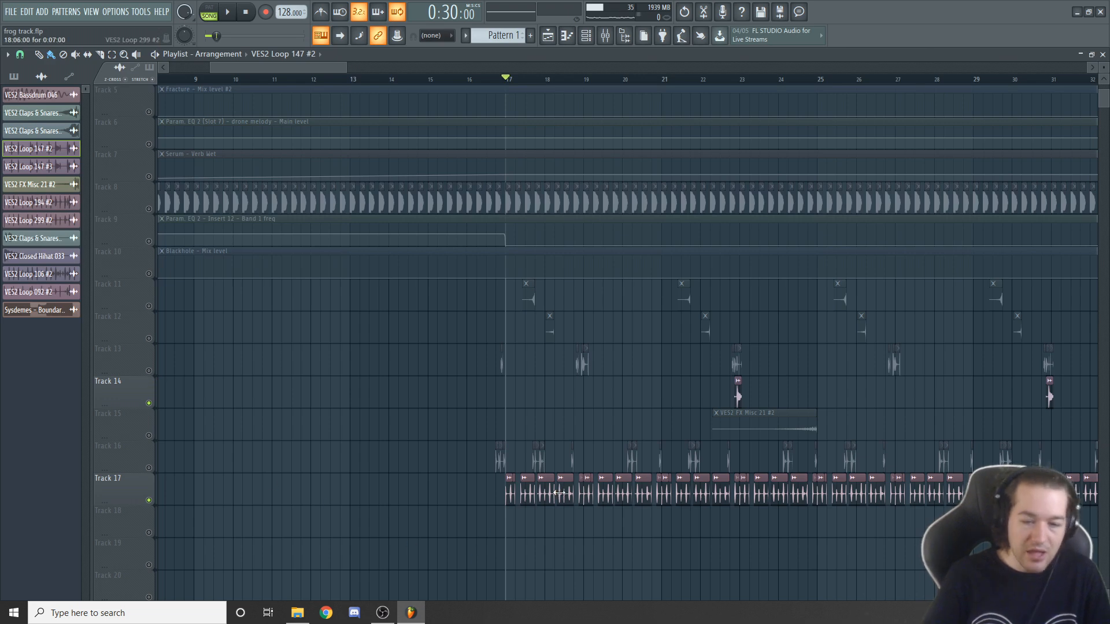
- Enable the bass drum on Track 8 and its EQ automation on Track 9, and play them with the low hat from bar 17
left_click(149, 209)
left_click(149, 241)
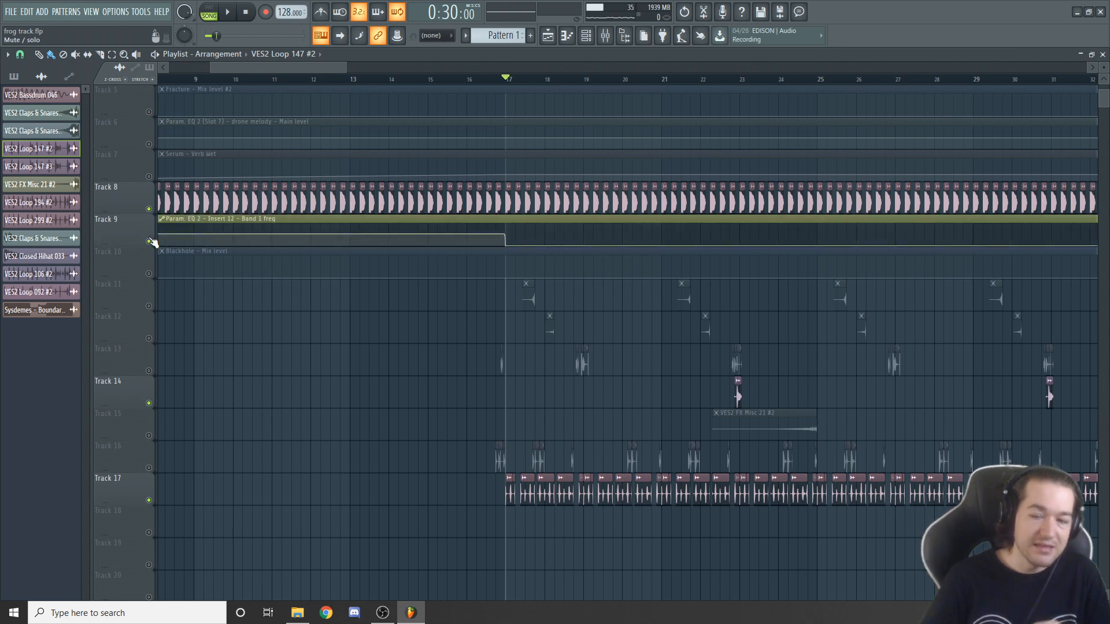
key("space")
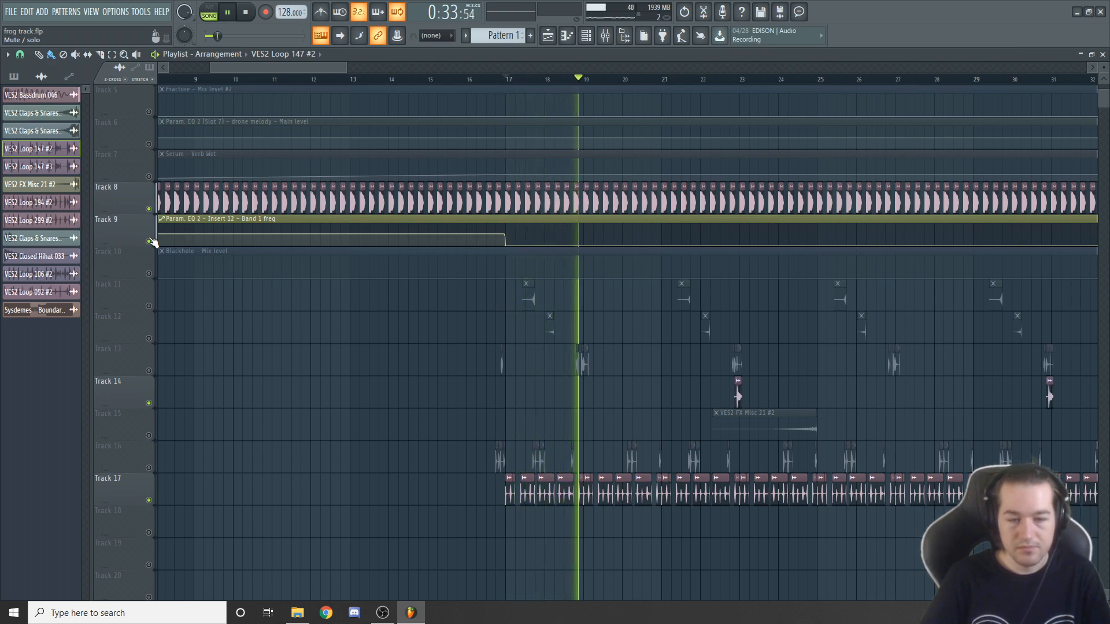
key("space")
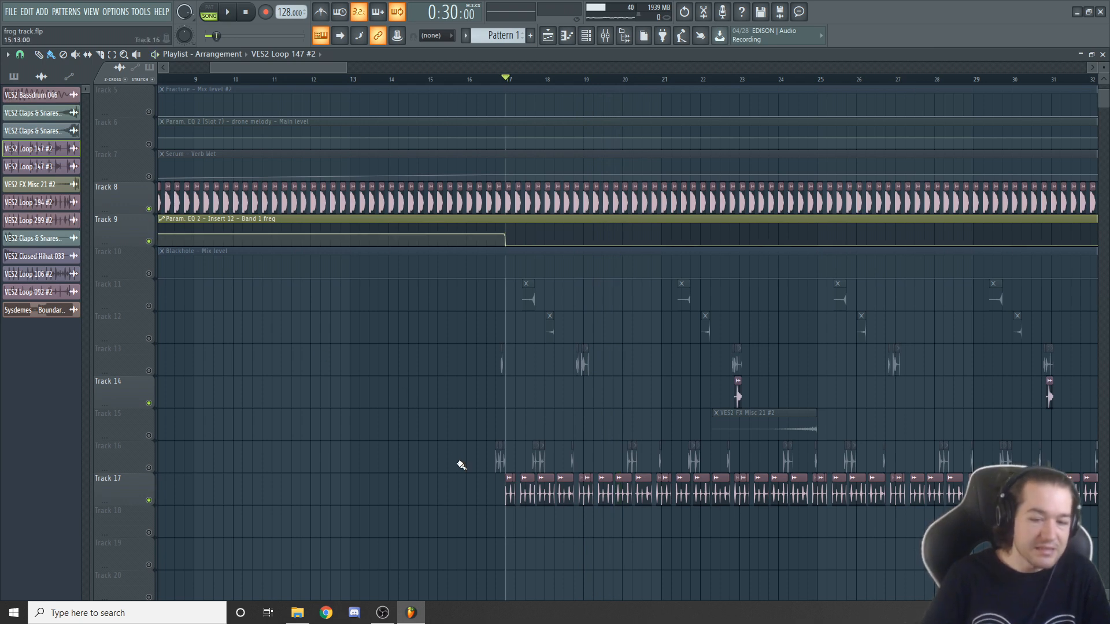
- Inspect the sample settings of Track 17's VES2 Loop 299 #2 clip and briefly replay the low hat section
double_click(642, 487)
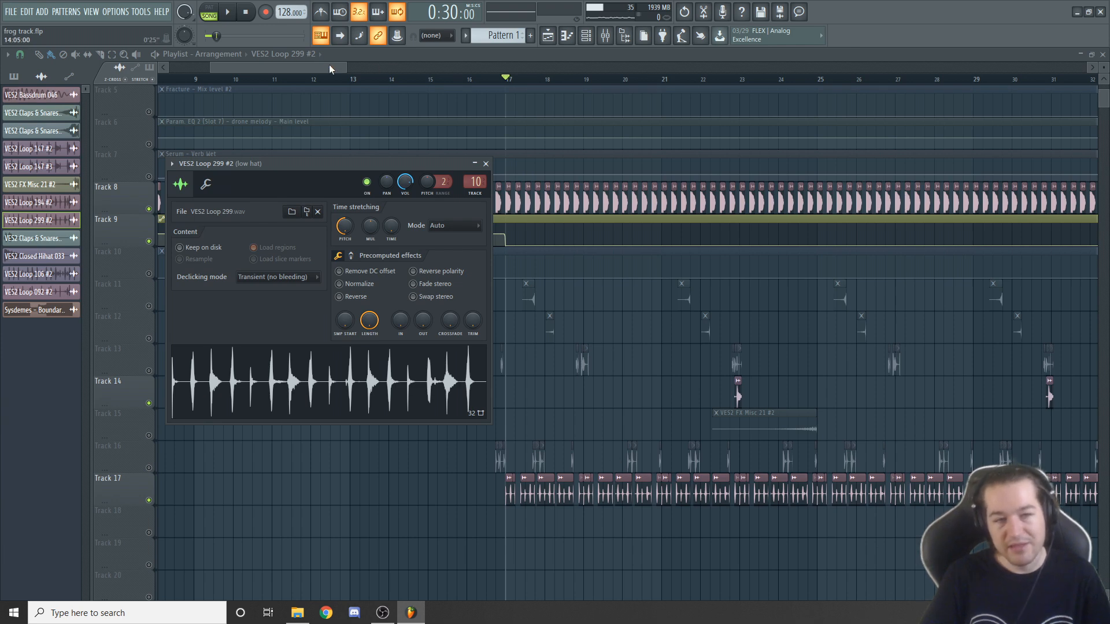
left_click_drag(322, 68, 324, 68)
key("space")
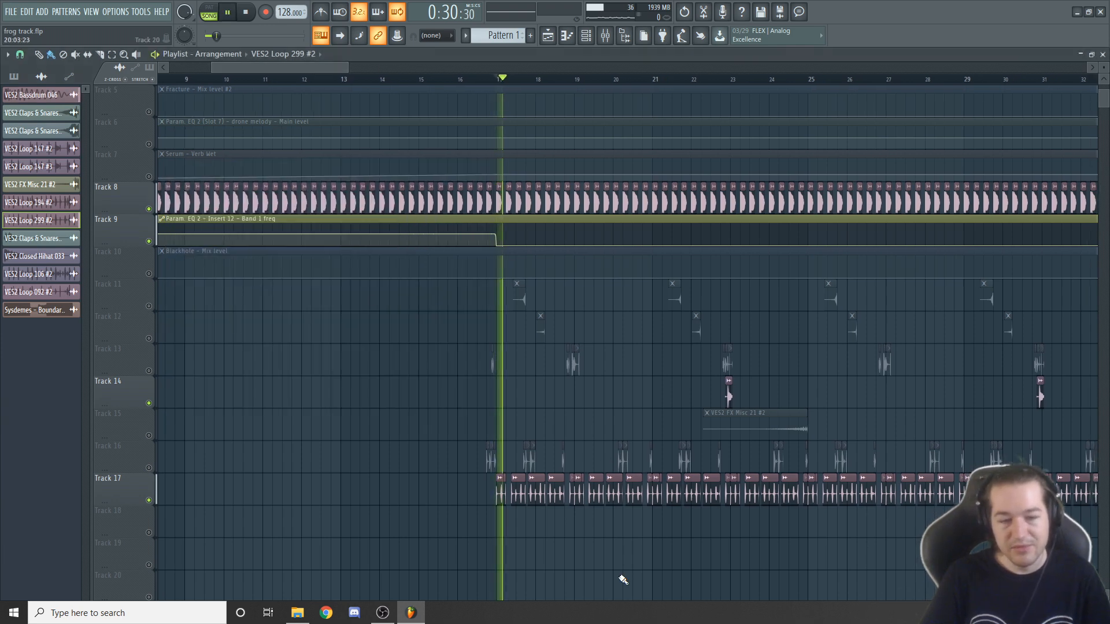
key("space")
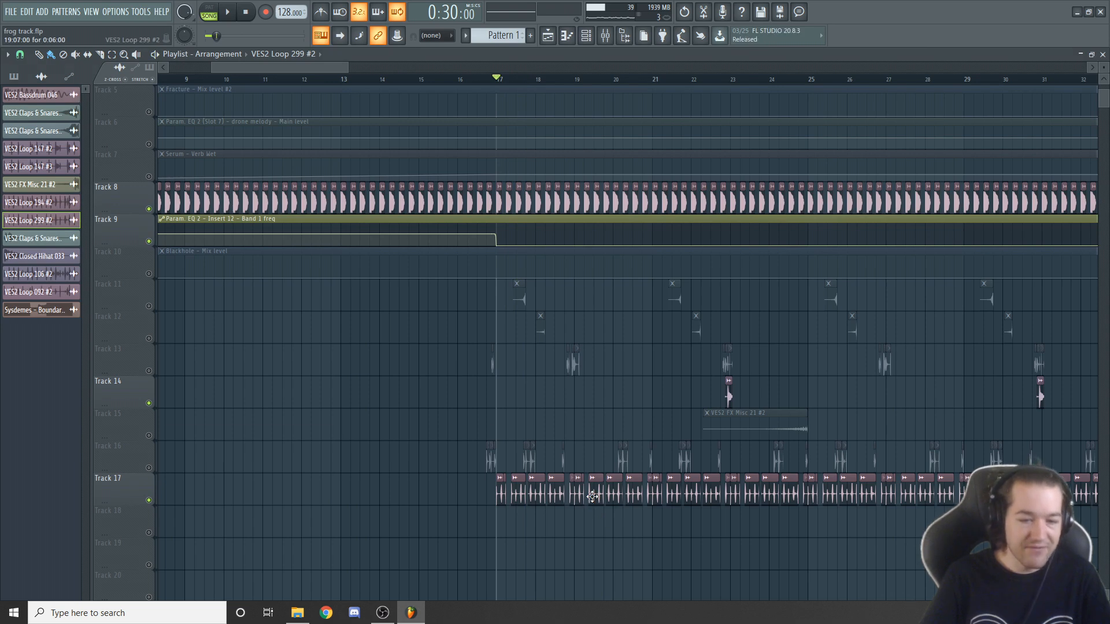
- Compare the VES2 Loop 299 #2 sample at its original and lowered pitch during playback, leave it lowered, and close its settings
double_click(589, 495)
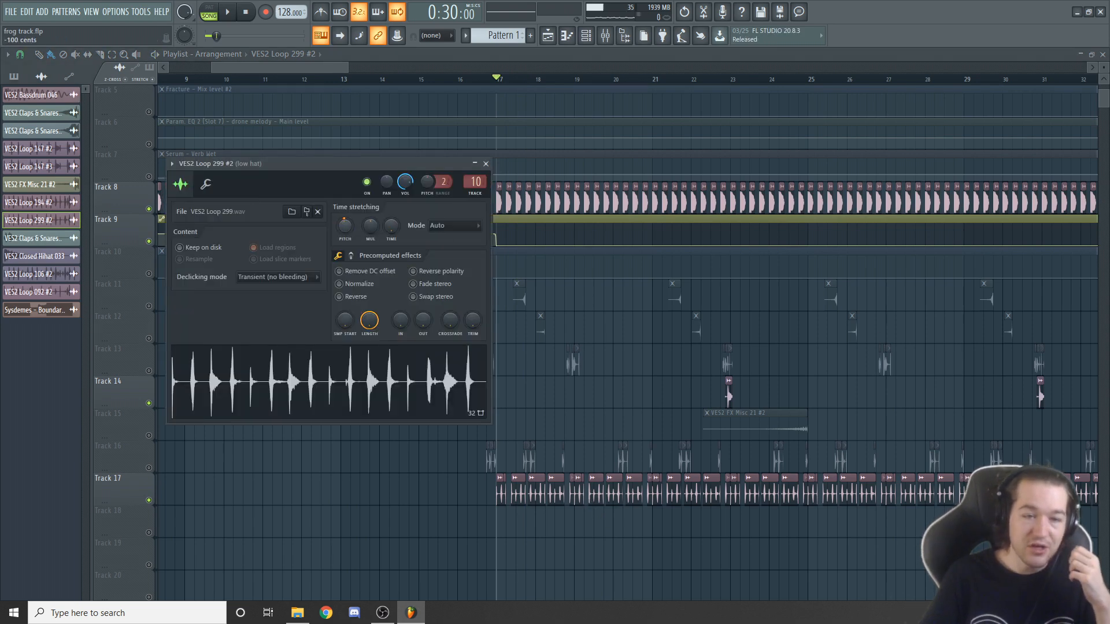
key("space")
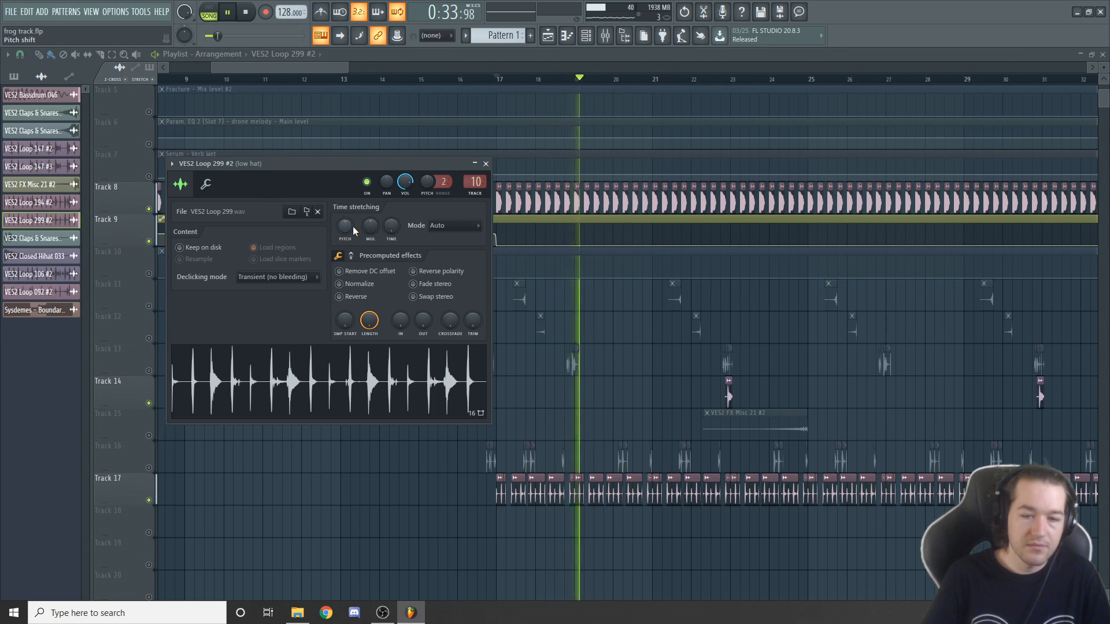
key("space")
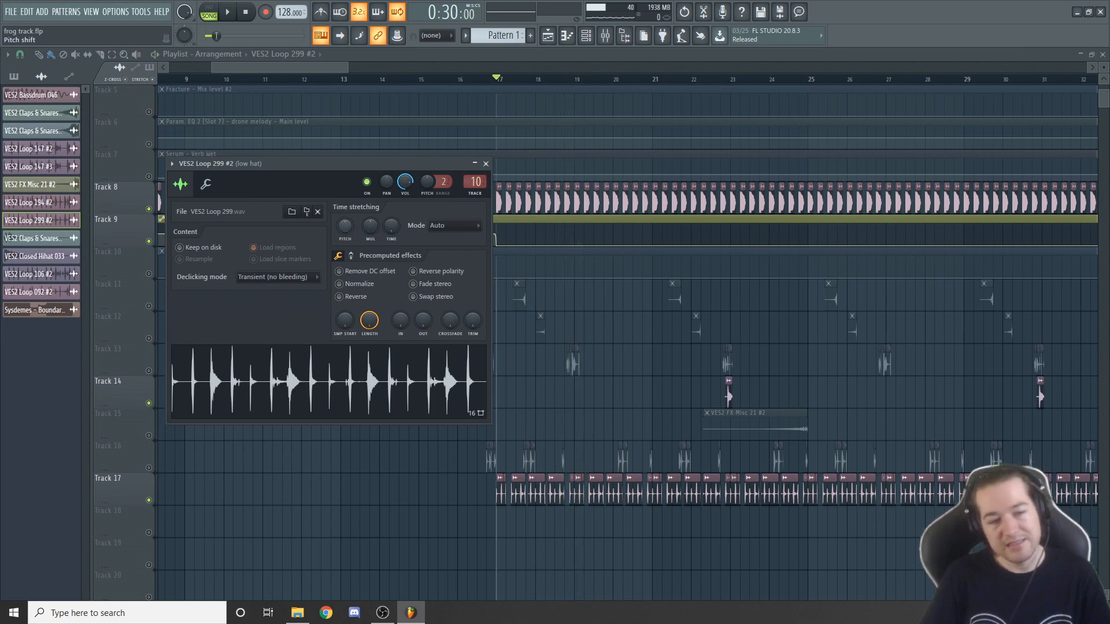
left_click_drag(345, 226, 345, 252)
key("space")
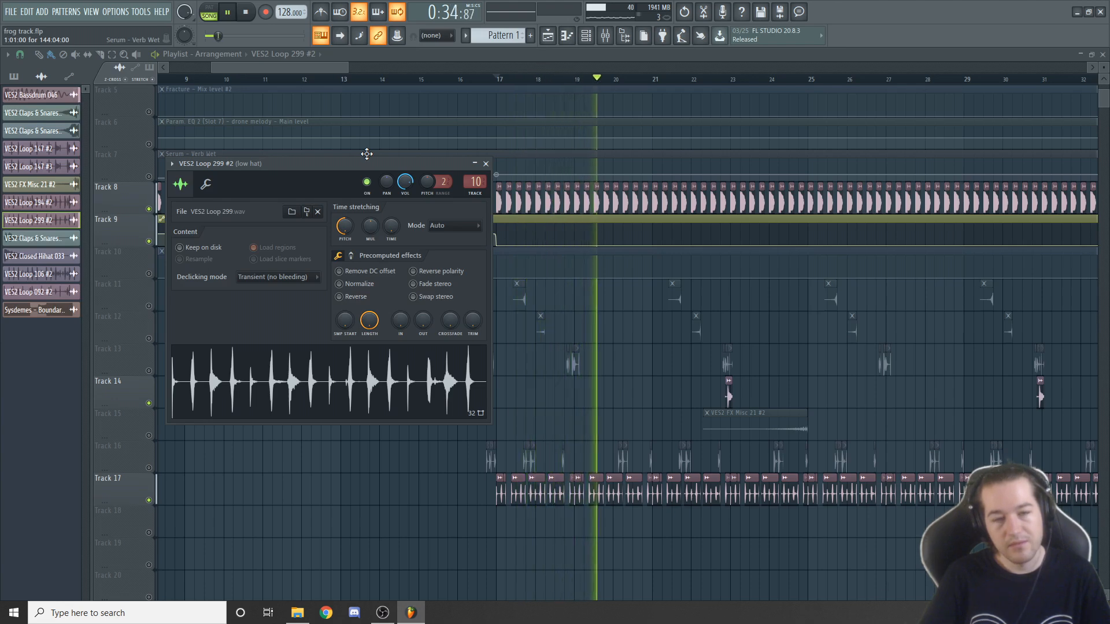
key("space")
left_click(486, 163)
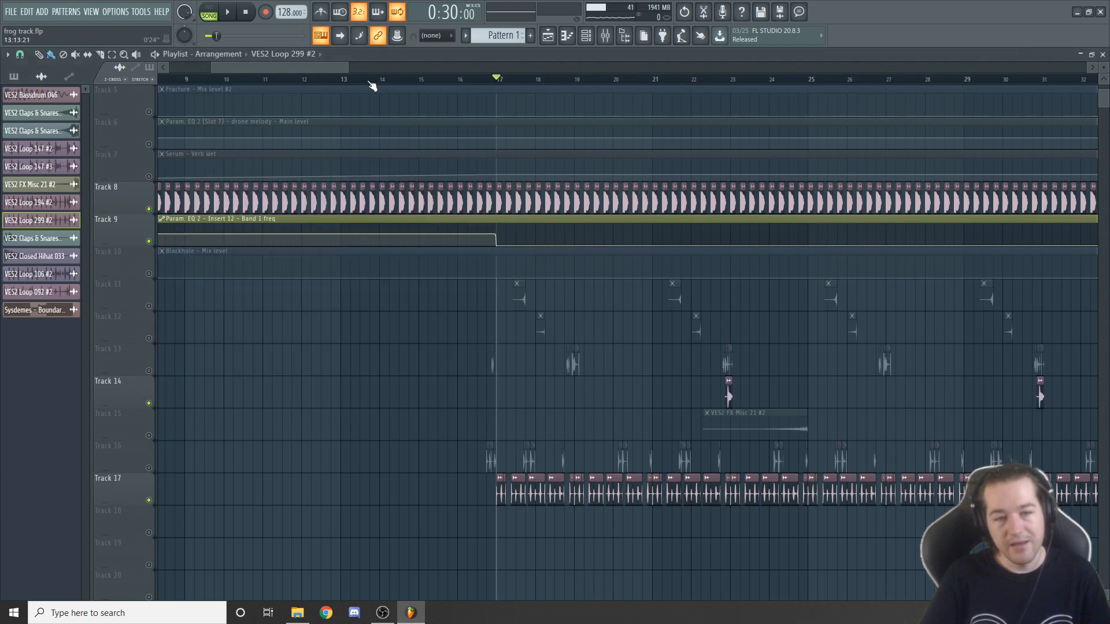
- Enable the percussion loop on Track 16 and mute the low hat loop on Track 17
left_click_drag(347, 67, 424, 67)
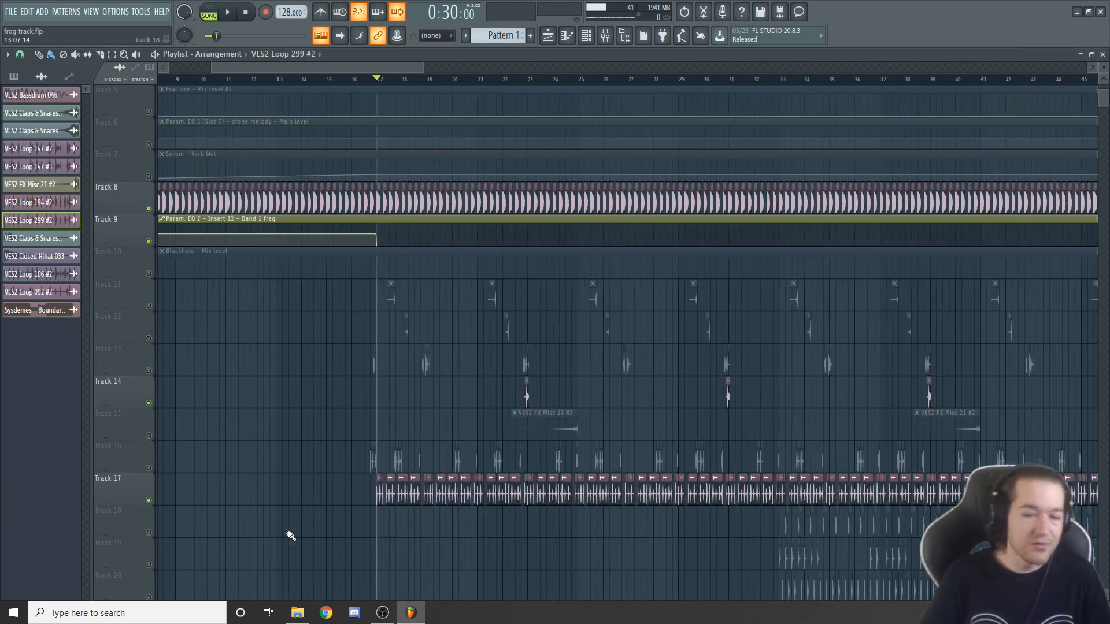
left_click(149, 468)
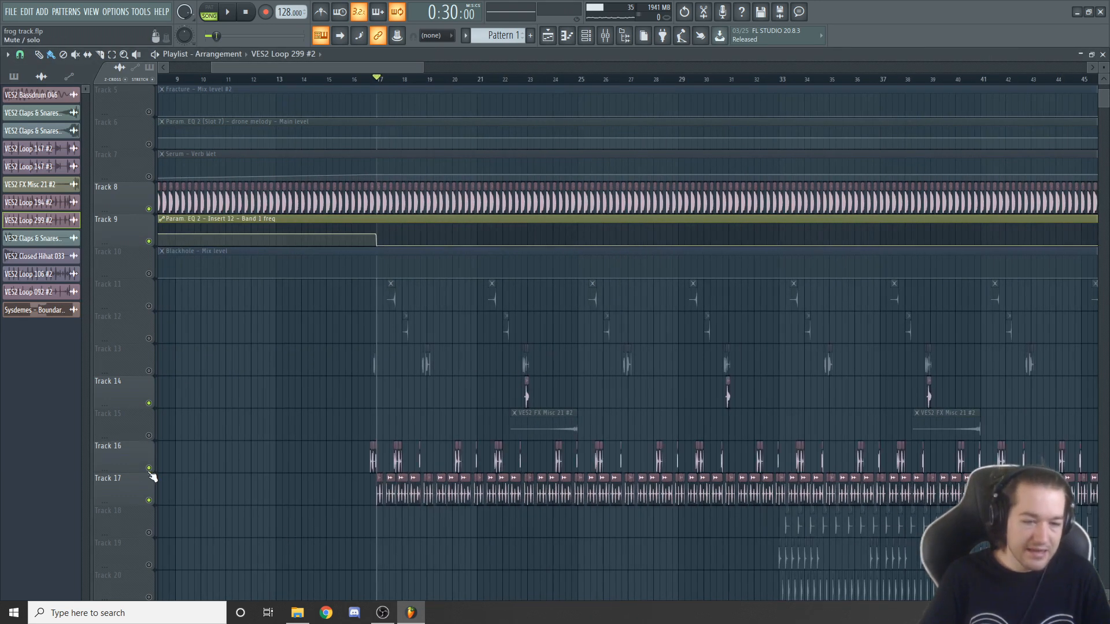
left_click(149, 501)
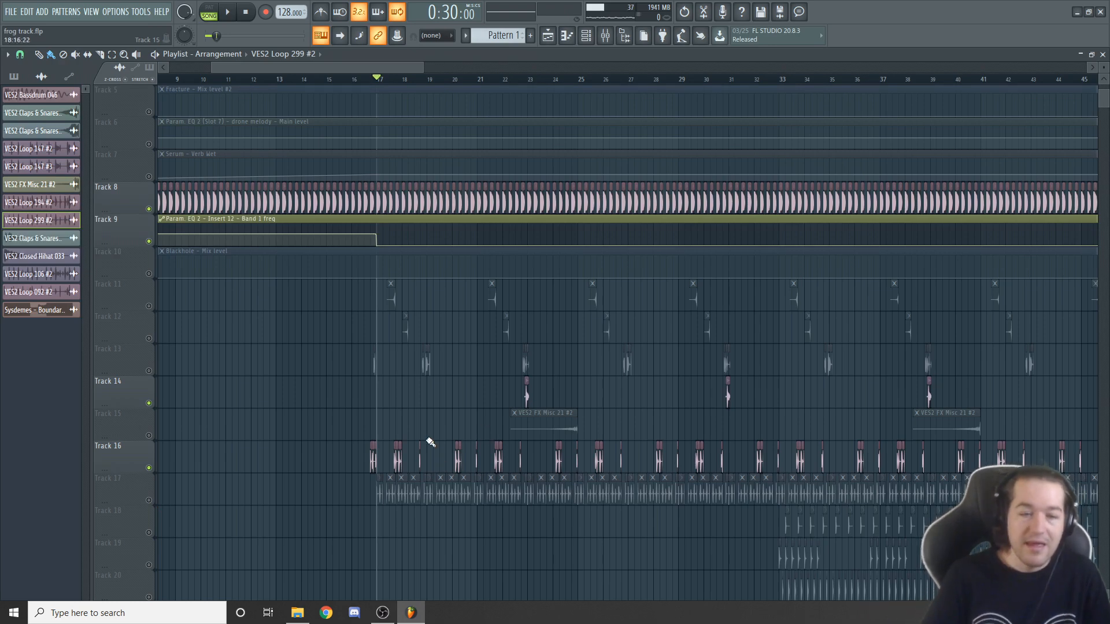
scroll(430, 443, "up", 5)
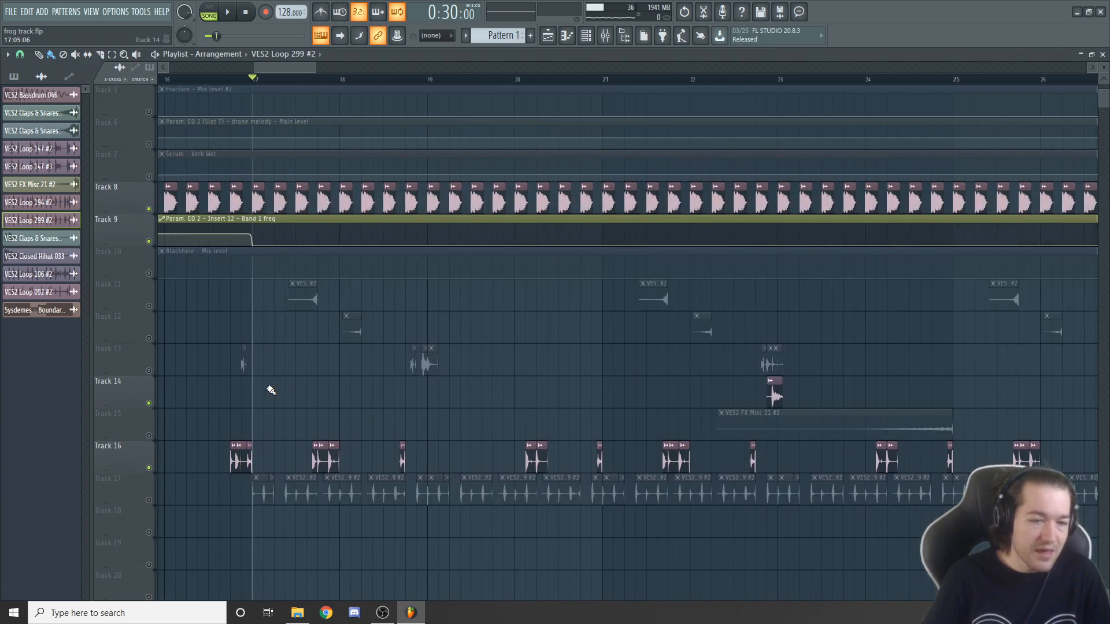
- Enable Tracks 11, 12 and 13 and play them with the bass drum and Track 16 percussion from bar 17
left_click(150, 371)
left_click(149, 306)
left_click(149, 339)
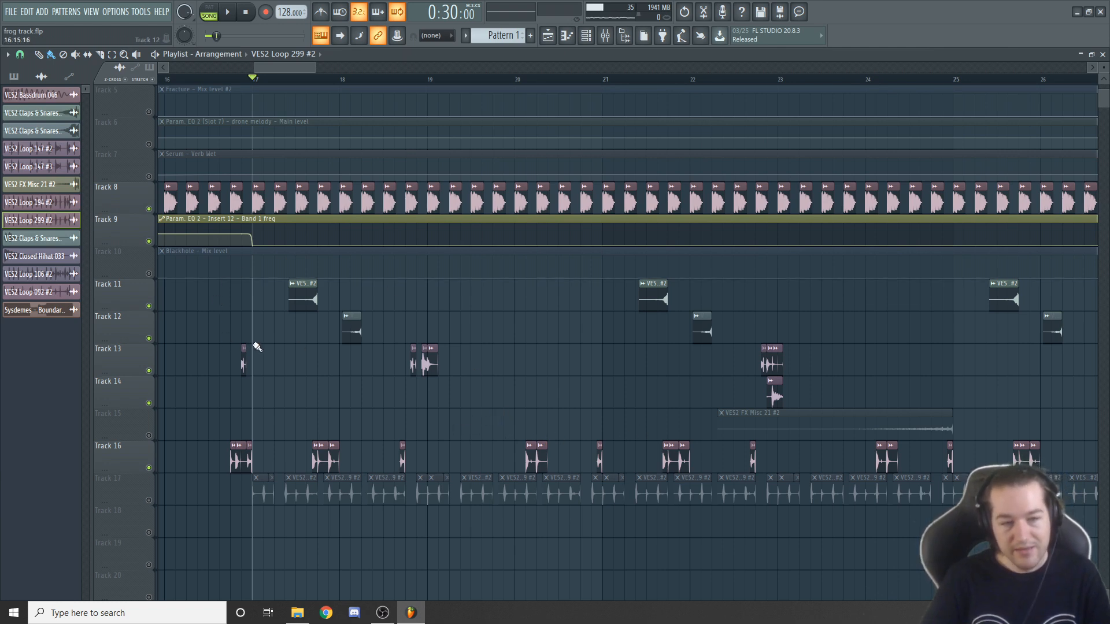
key("space")
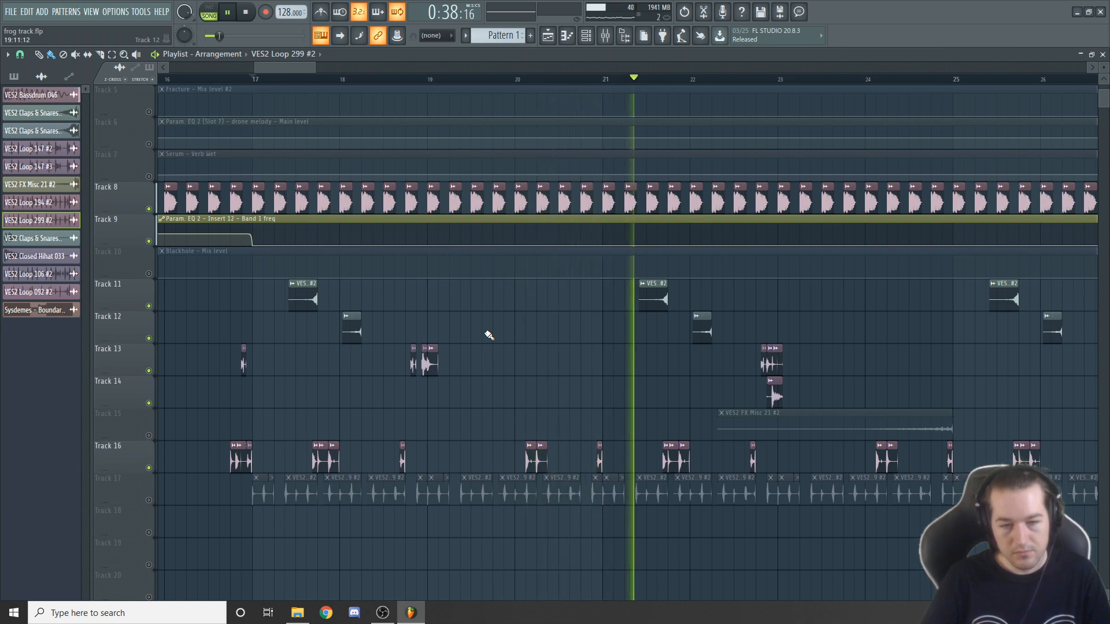
key("space")
- Enable the VES2 FX Misc 21 #2 effect on Track 15 and play it with the drums from about bar 23
scroll(485, 337, "down", 5, "ctrl")
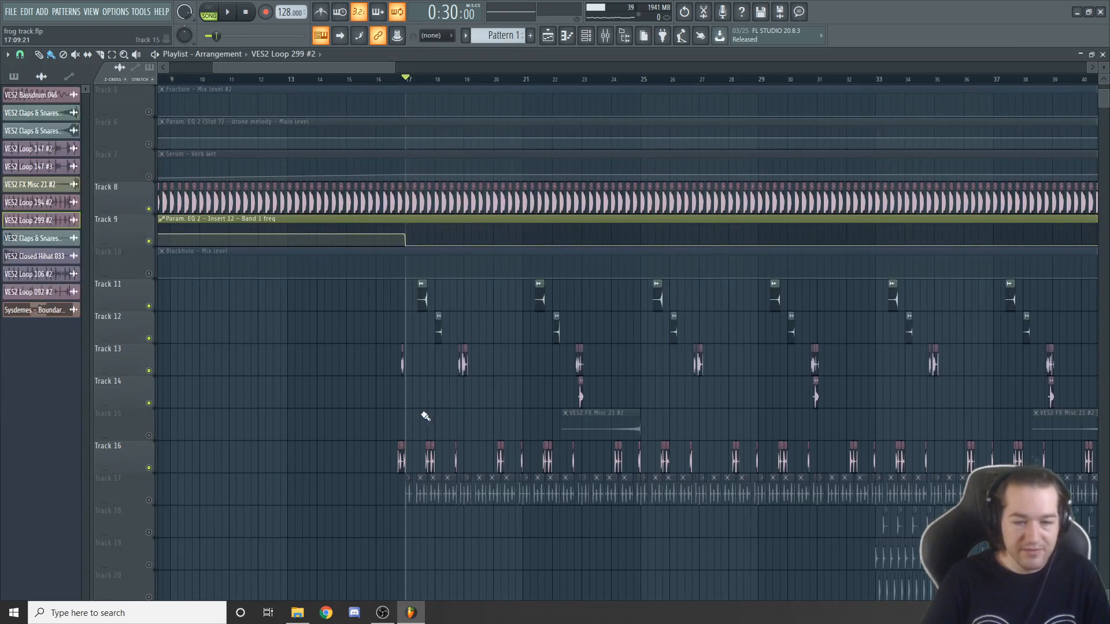
left_click(149, 435)
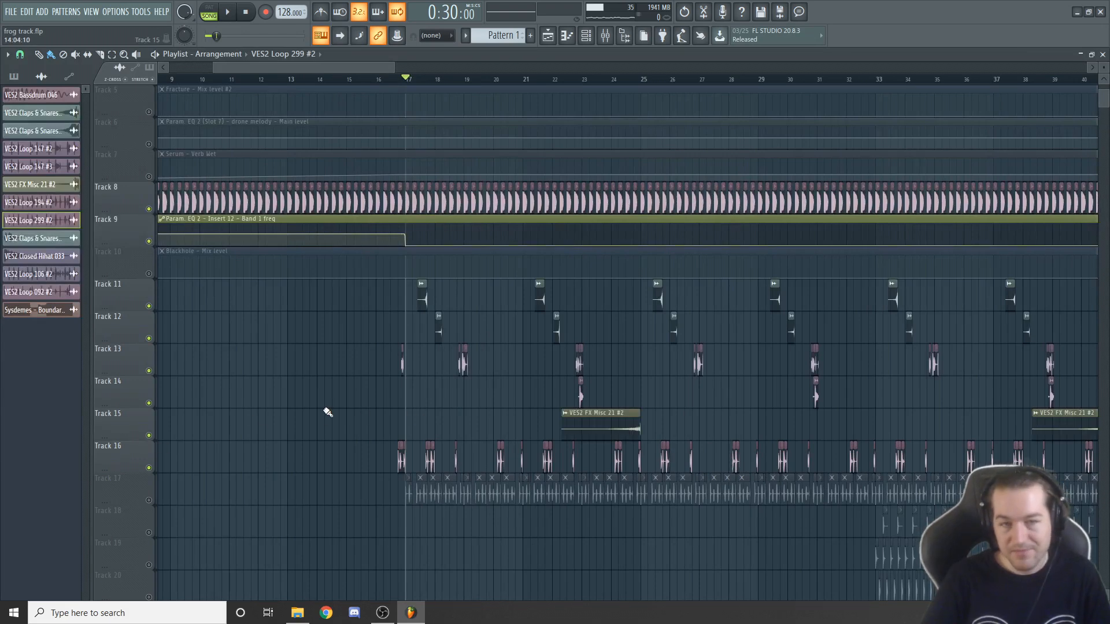
left_click(605, 38)
left_click_drag(367, 69, 403, 72)
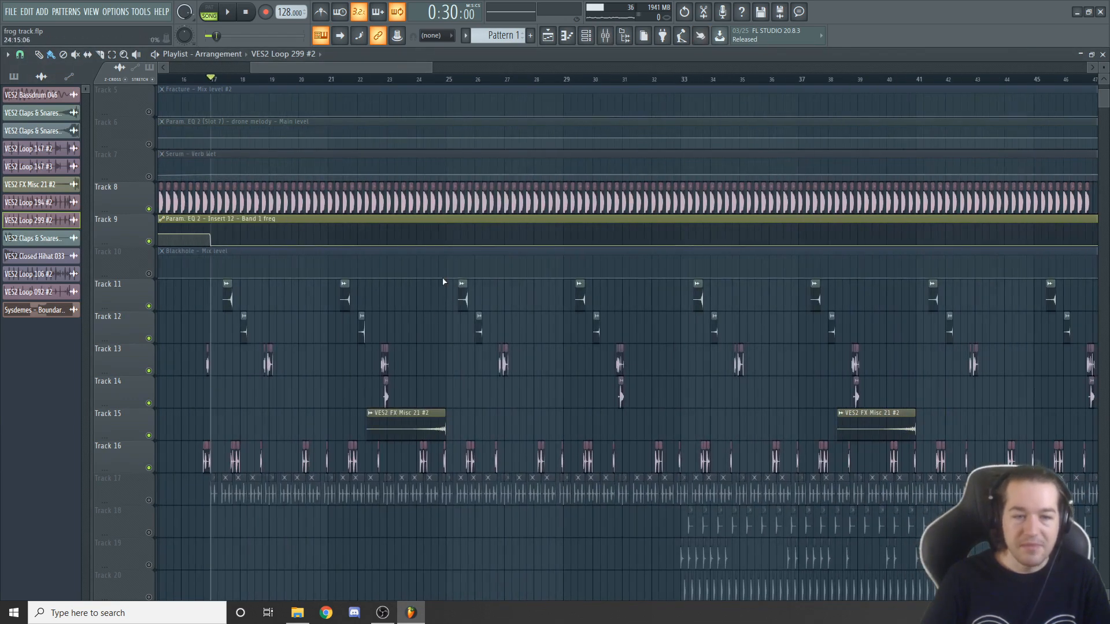
left_click(390, 82)
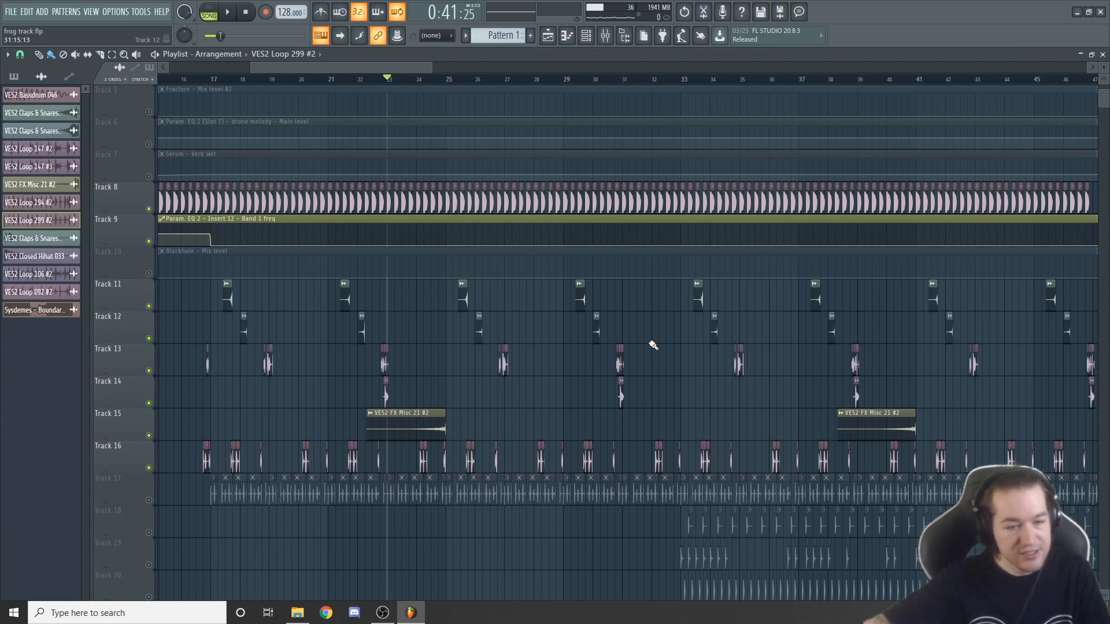
key("space")
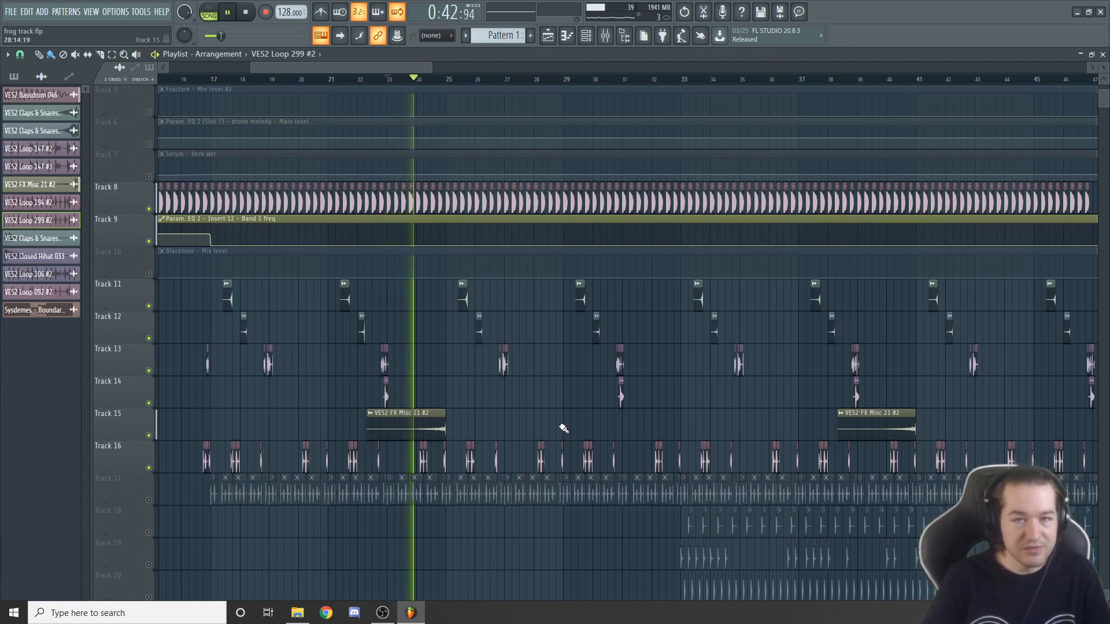
key("space")
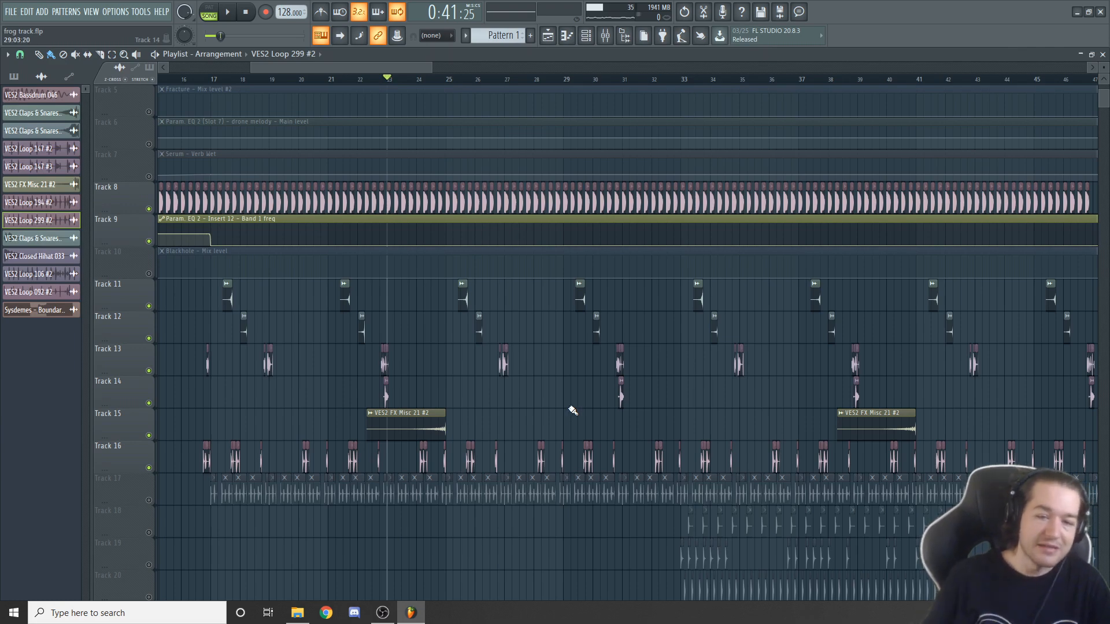
- Review the Track 15 effect across the arrangement, replay from about bar 23, and enable Track 17 during playback
scroll(593, 401, "down", 6)
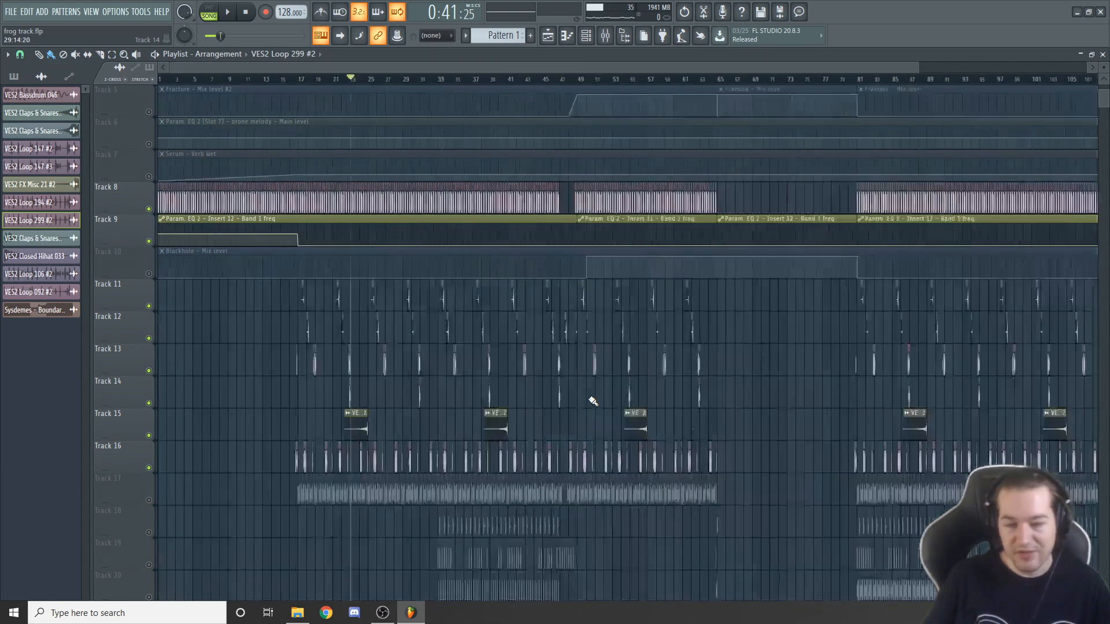
scroll(904, 441, "up", 6)
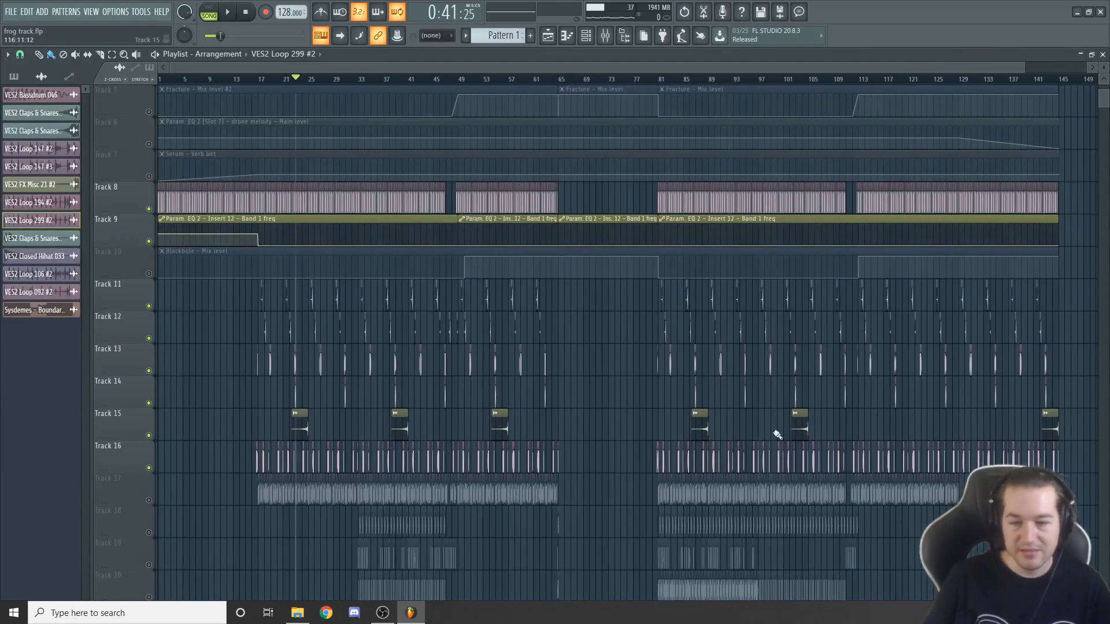
left_click_drag(456, 68, 408, 75)
key("space")
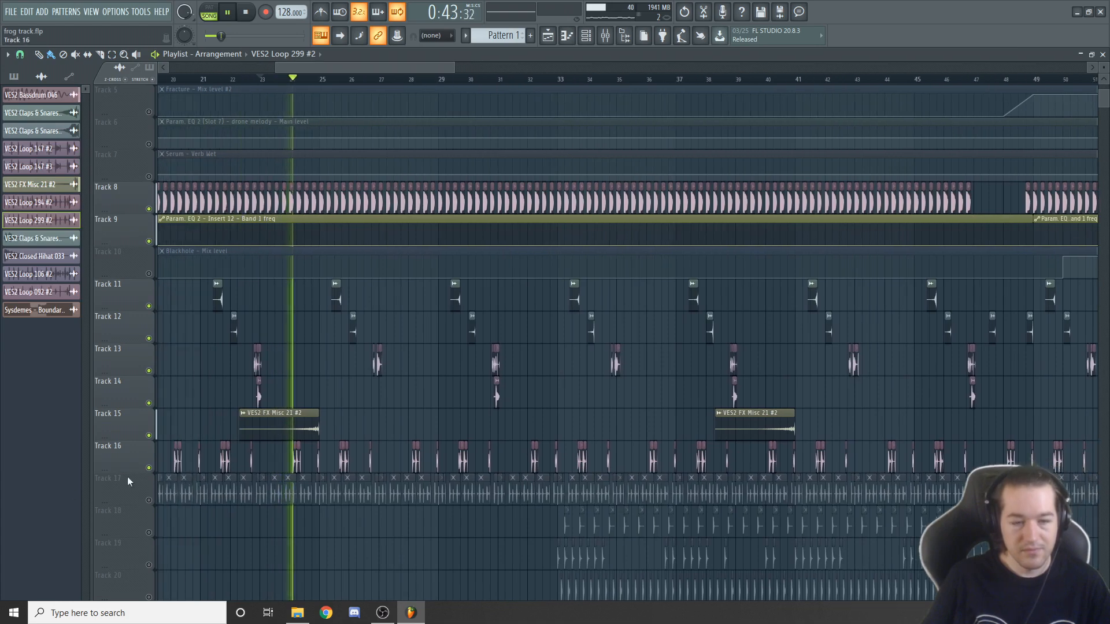
left_click(149, 500)
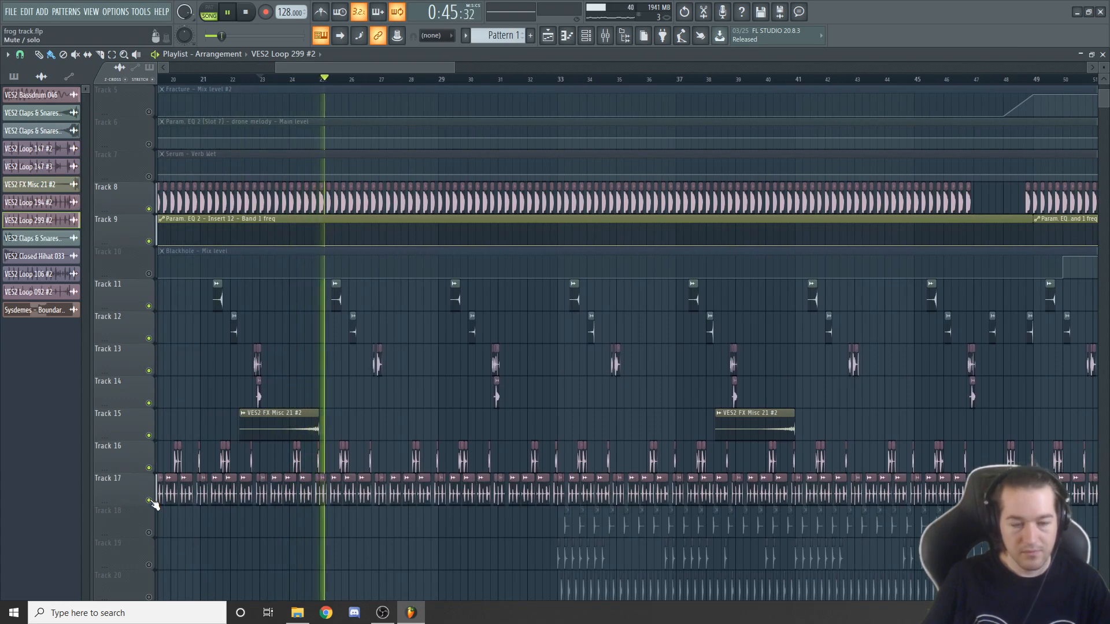
scroll(540, 392, "down", 1)
scroll(540, 391, "down", 1)
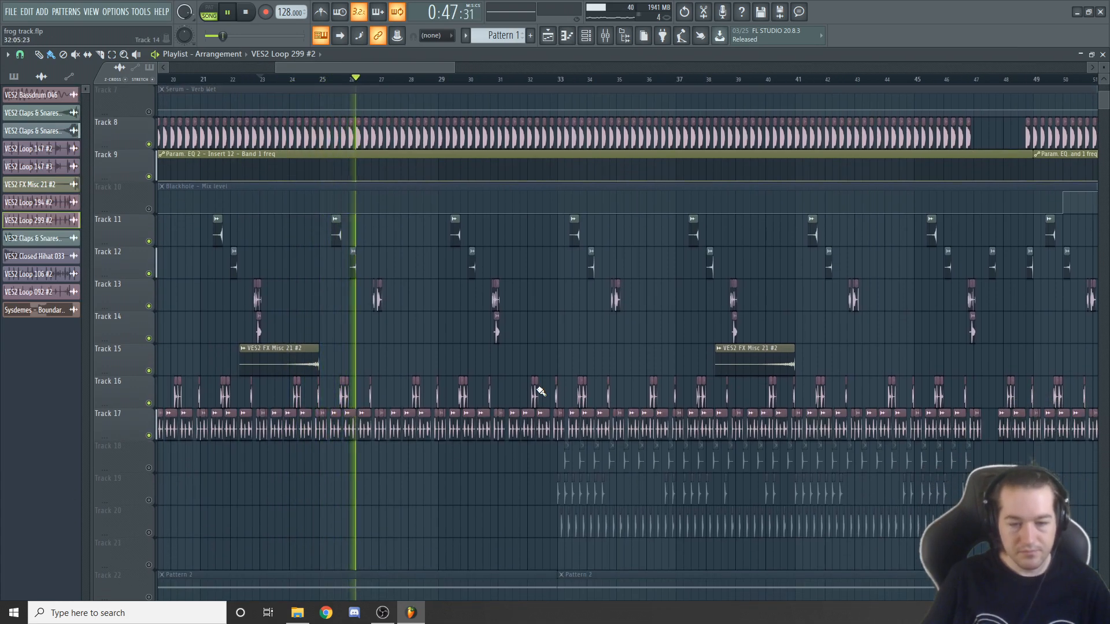
key("space")
- Move the play position to bar 33 and enable the additional percussion on Tracks 18, 19 and 20
left_click(555, 78)
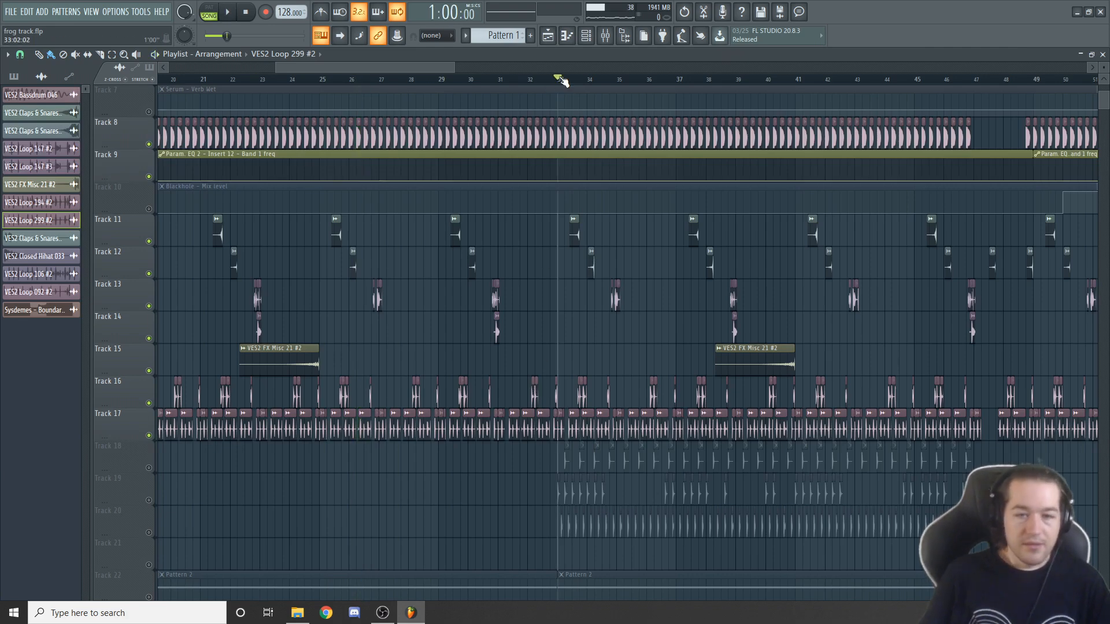
left_click_drag(455, 68, 880, 68)
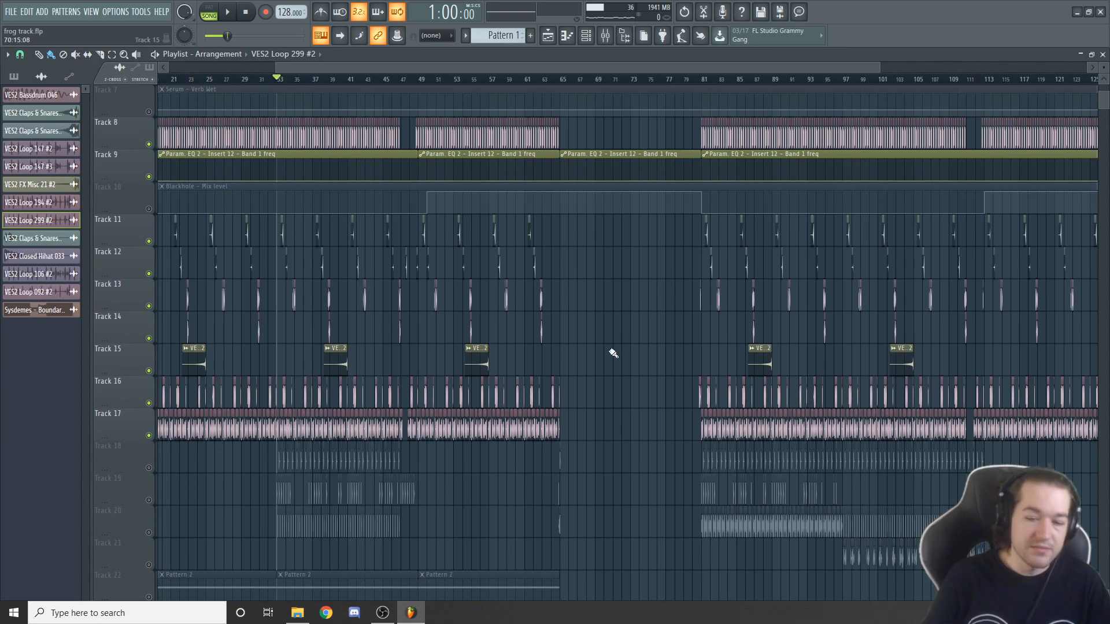
scroll(347, 395, "down", 2)
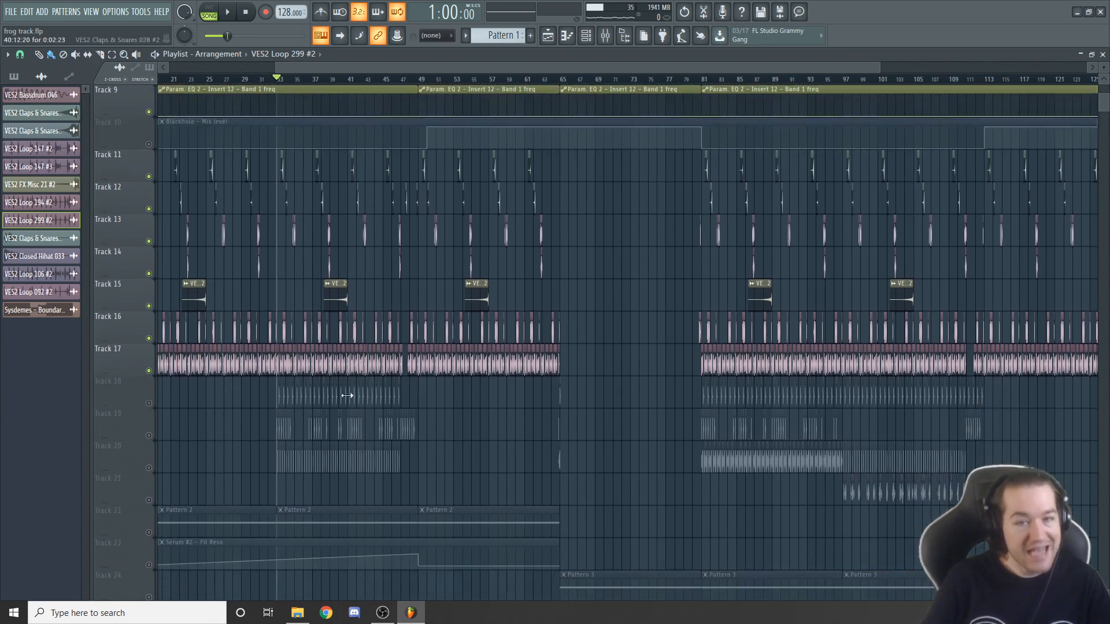
left_click(149, 403)
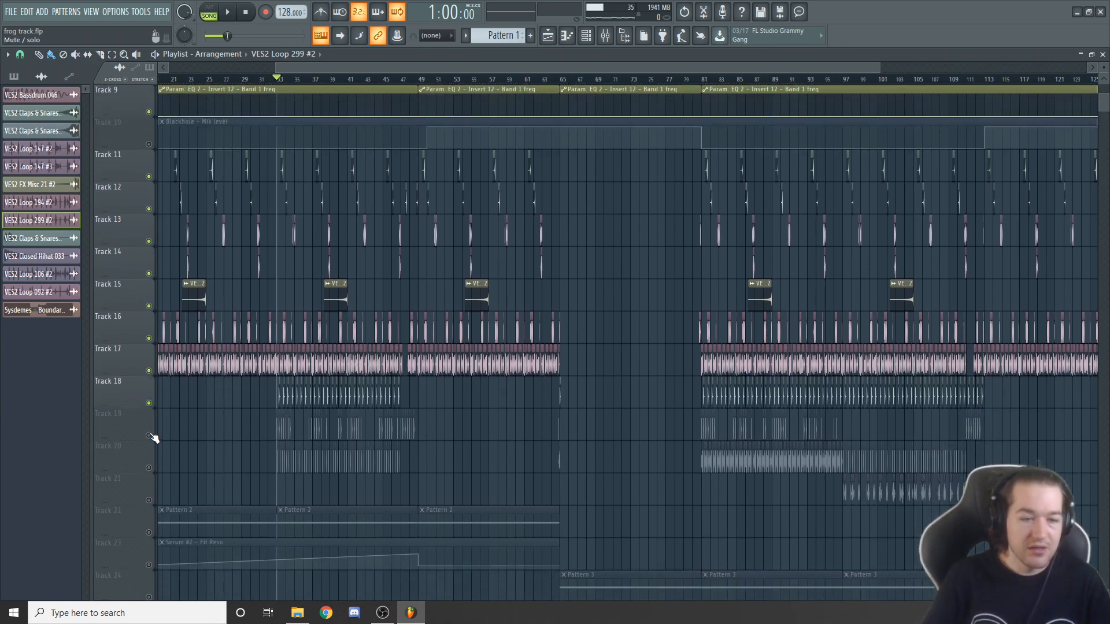
left_click(148, 435)
left_click(149, 467)
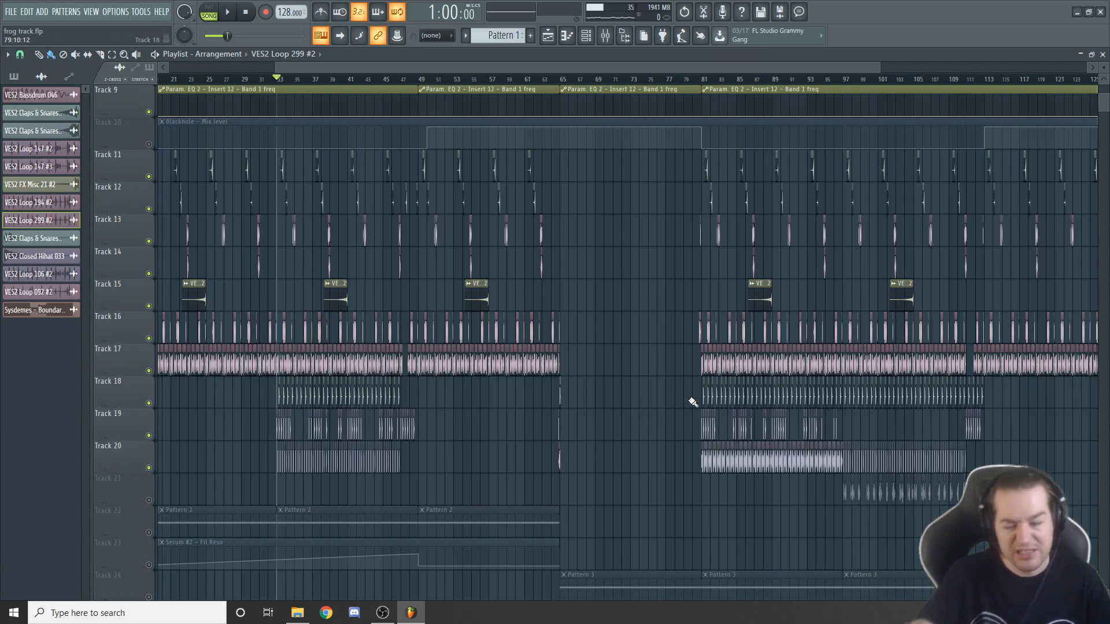
- Solo Track 20 and audition its percussion from bar 33
scroll(274, 467, "up", 6)
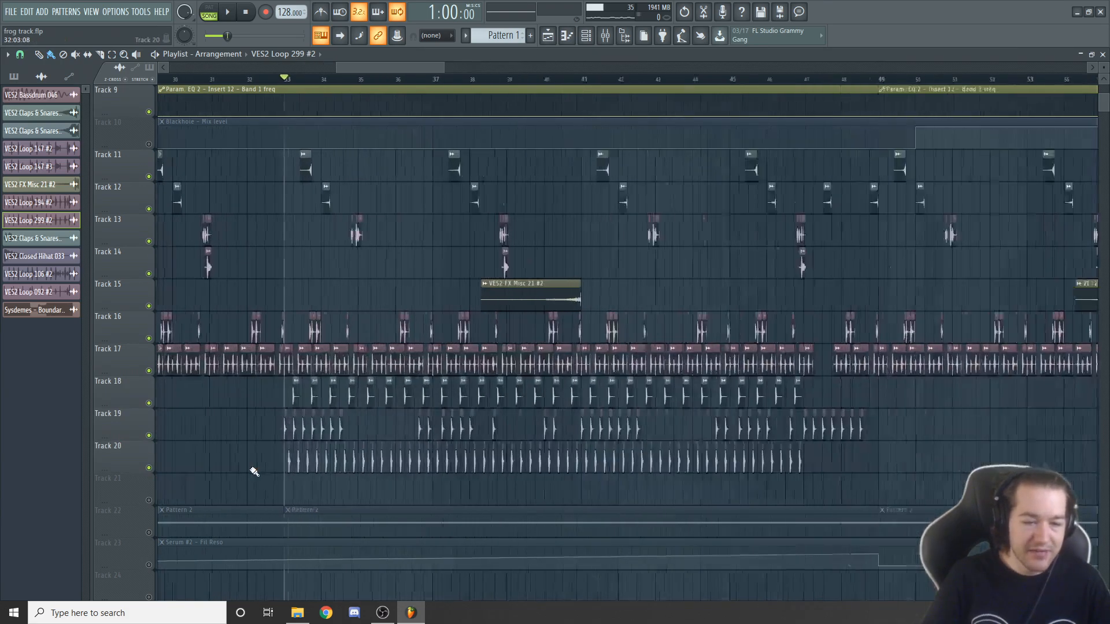
right_click(148, 468)
key("space")
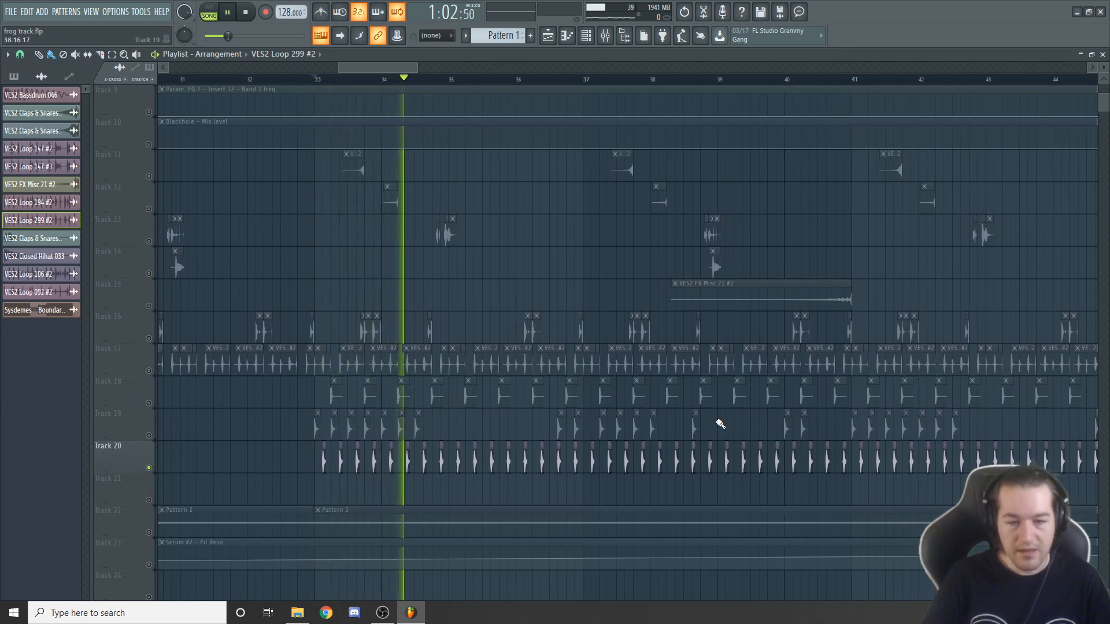
key("space")
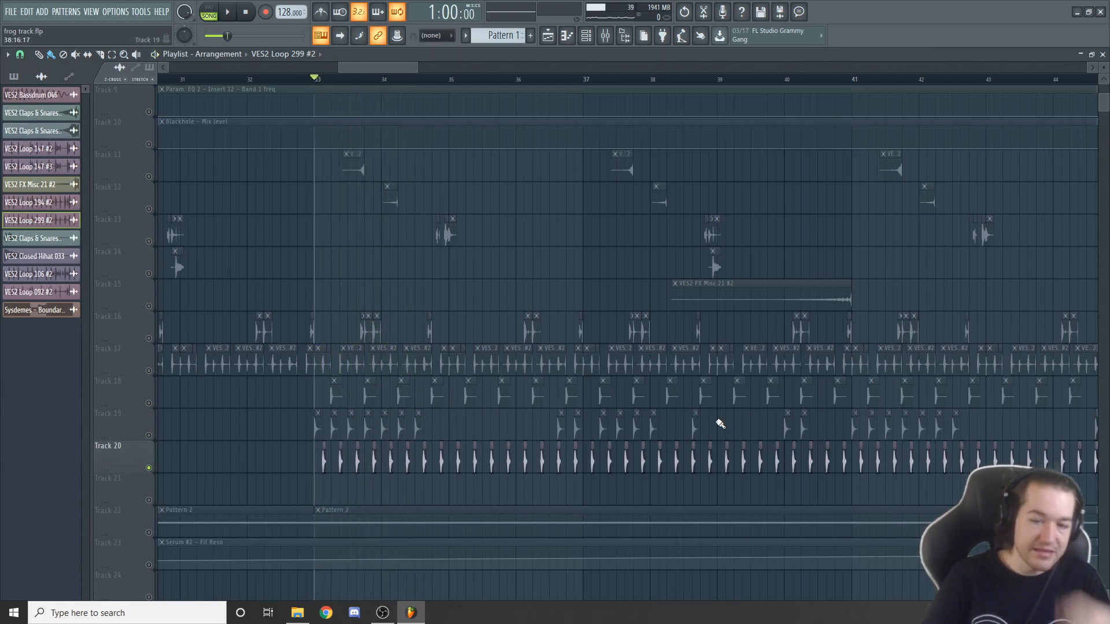
- Replay Track 20 from bar 33 and switch the solo to Track 18 during playback to audition its claps
scroll(720, 424, "down", 3)
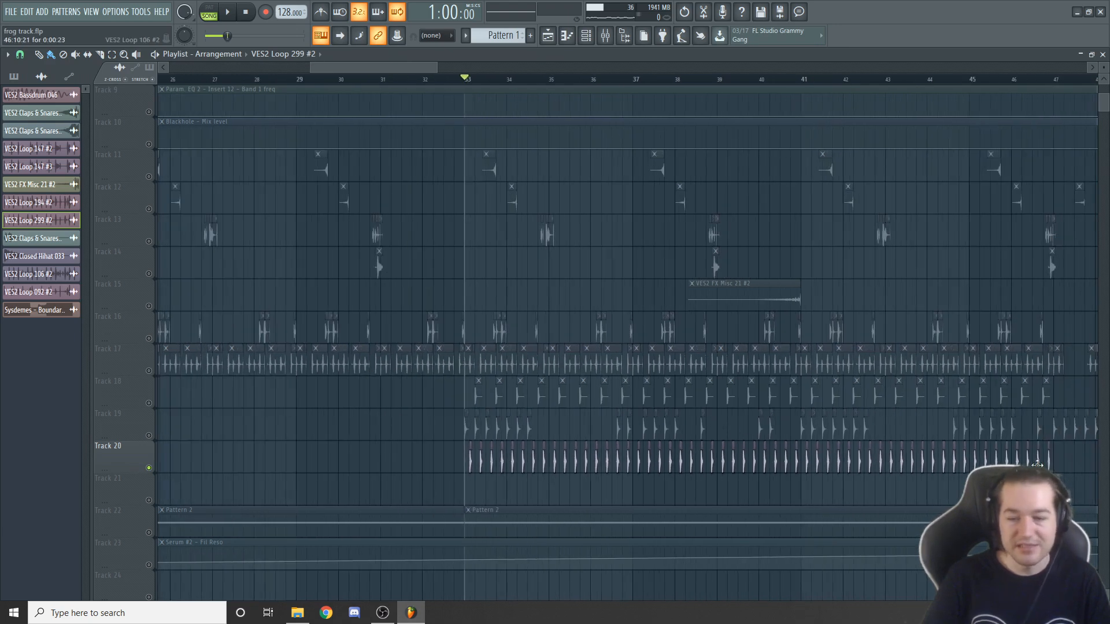
scroll(1037, 462, "up", 3)
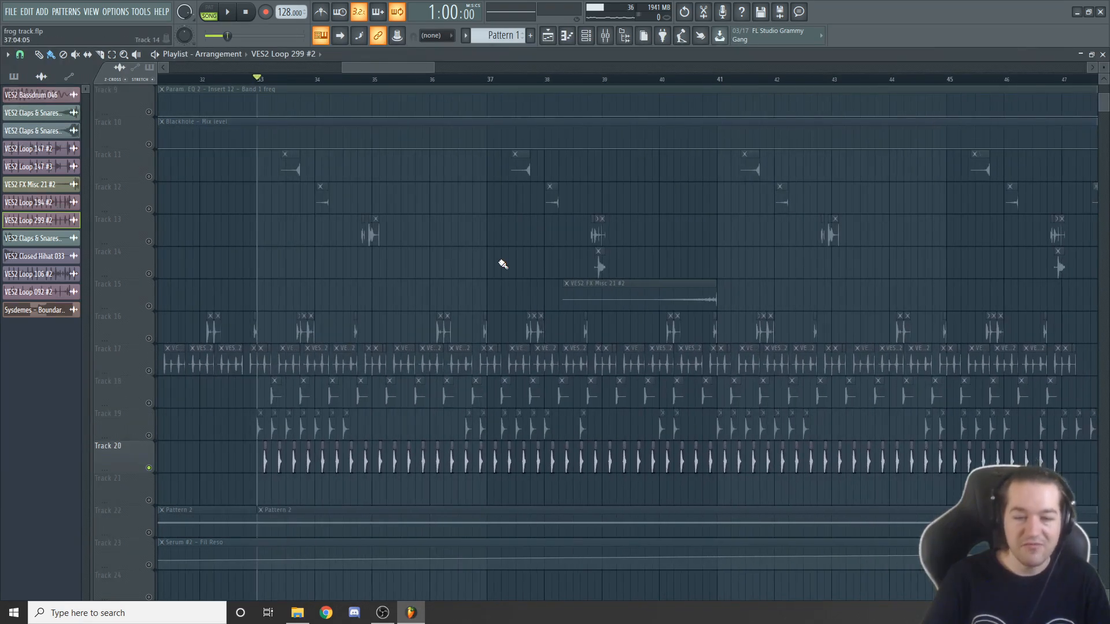
key("space")
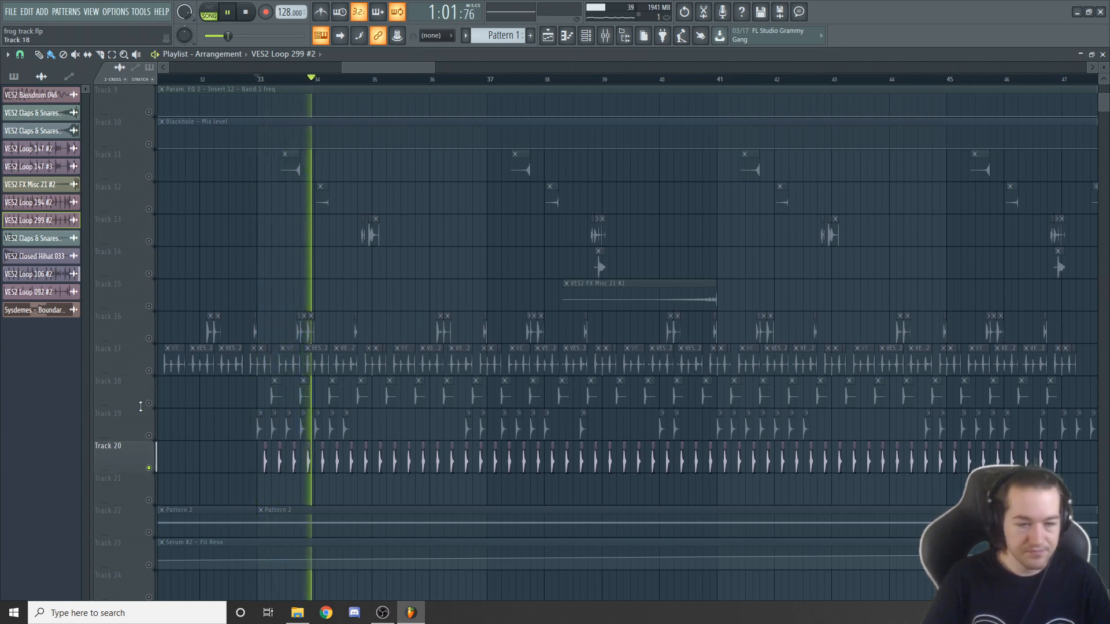
left_click(152, 389)
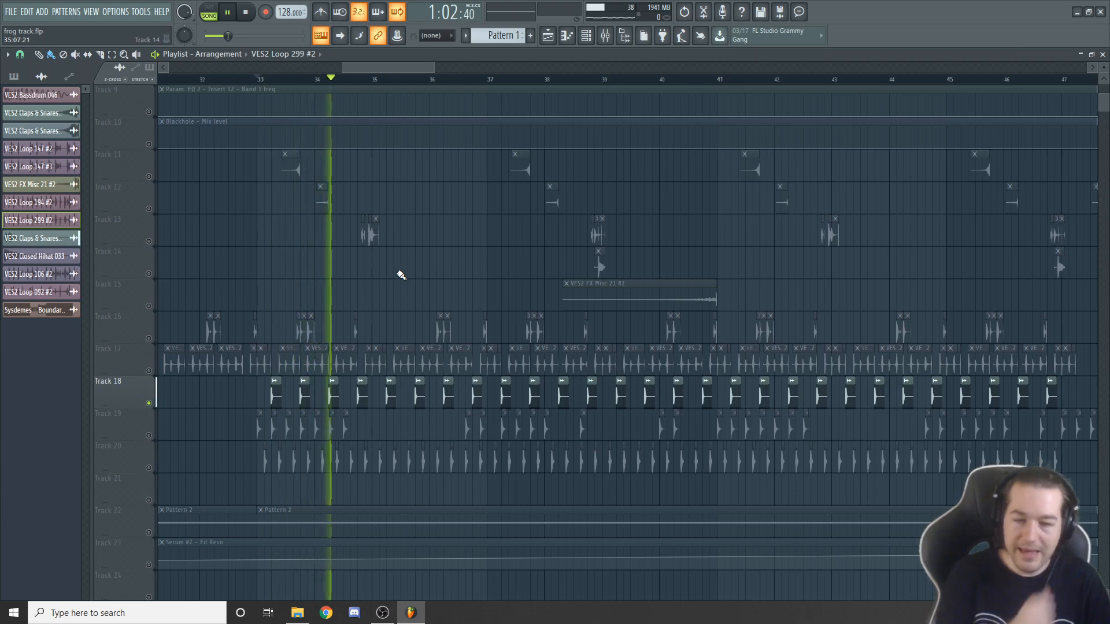
key("space")
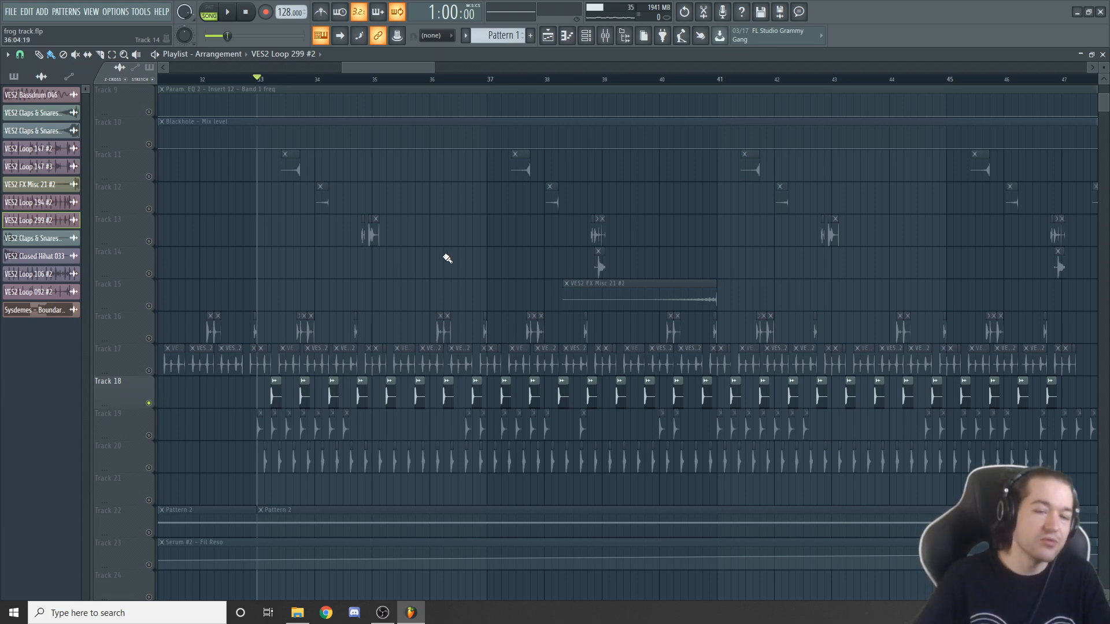
- Unmute all tracks and play the full mix from bar 33 with Track 19 temporarily muted
right_click(149, 372)
right_click(149, 372)
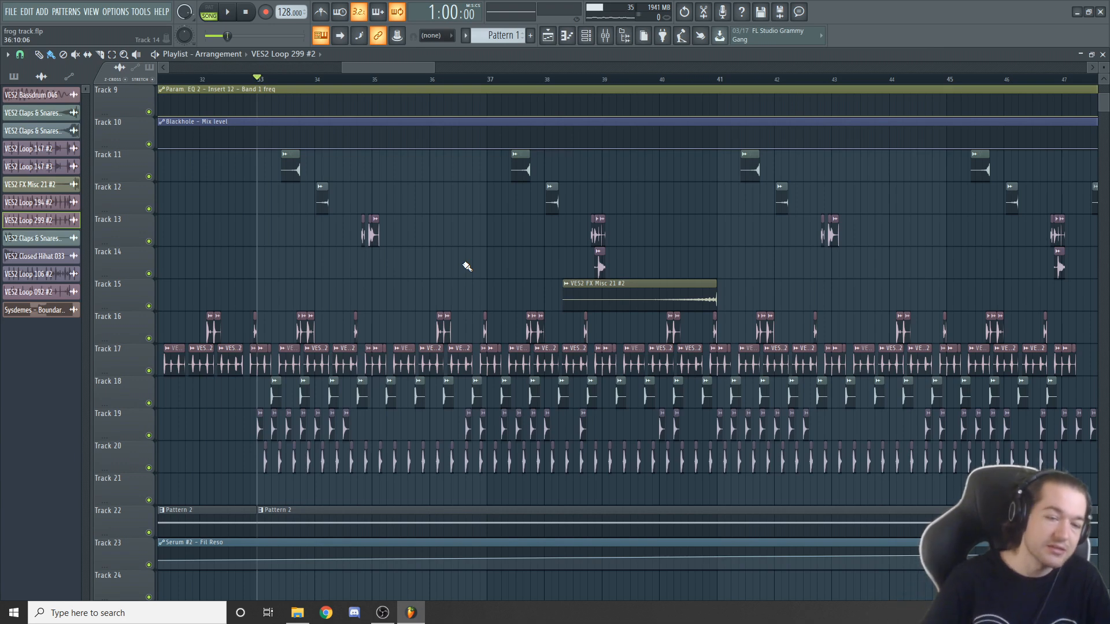
left_click(148, 435)
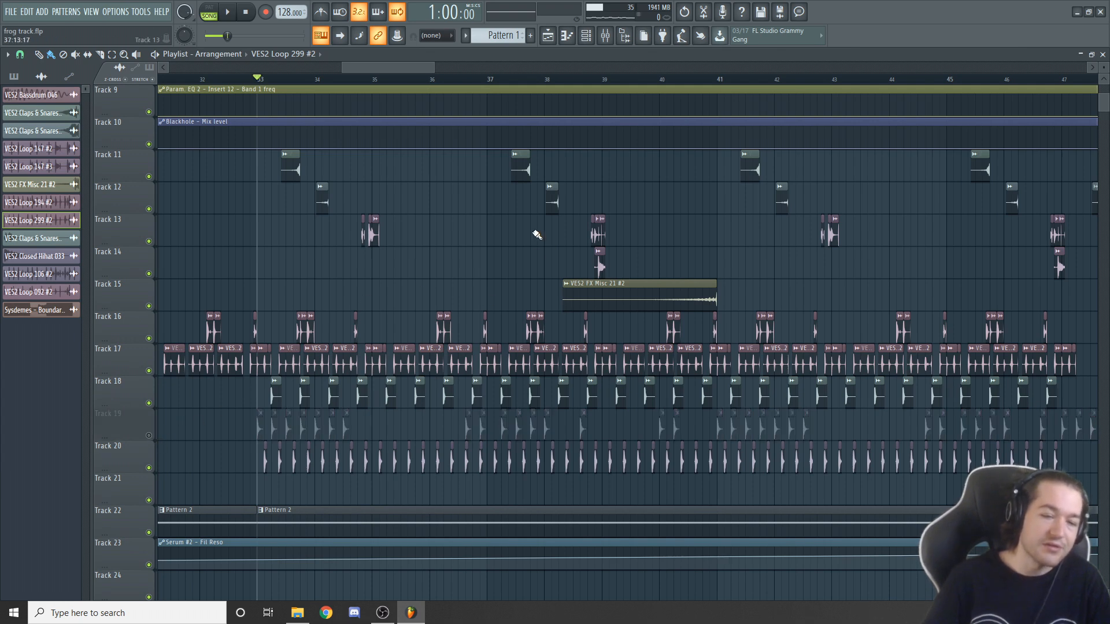
key("space")
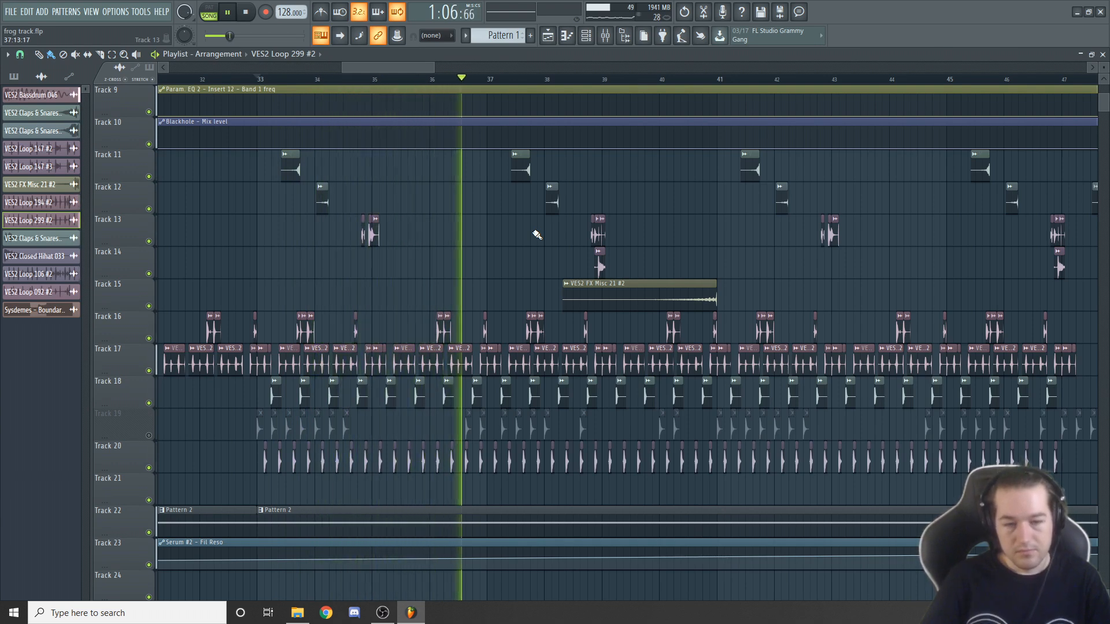
key("space")
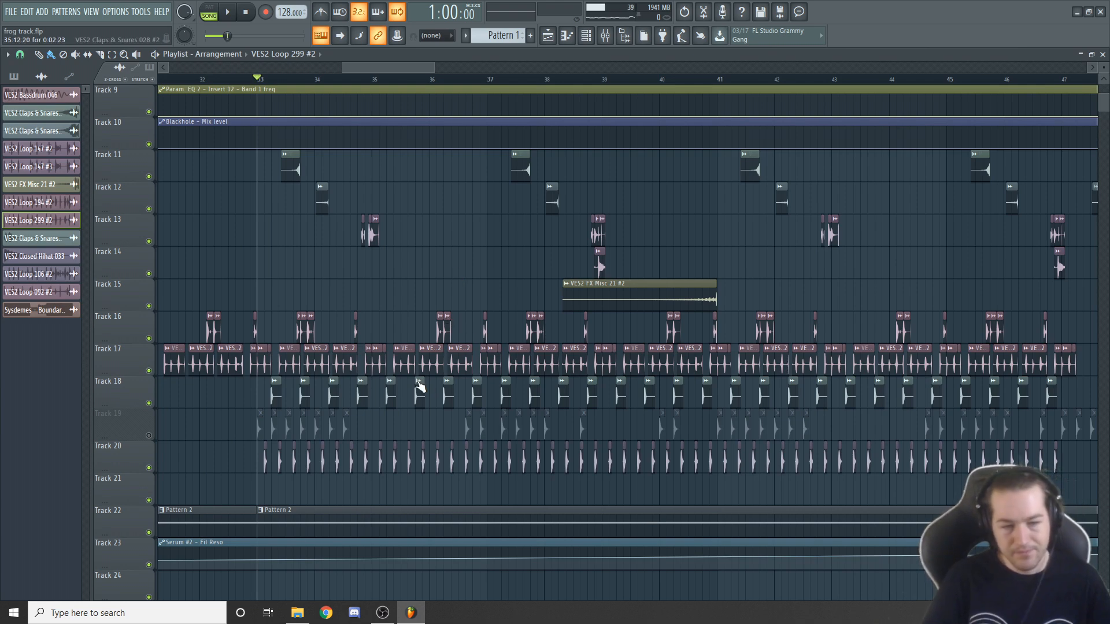
left_click(149, 435)
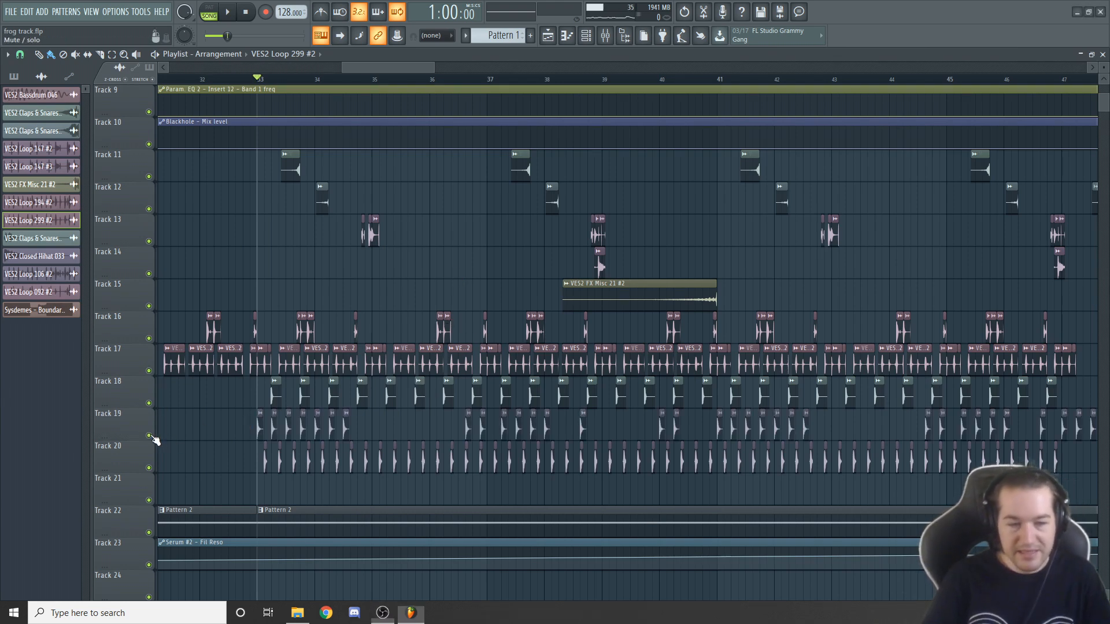
- Solo Tracks 19 and 20 together and audition their combined percussion twice from bar 33
right_click(149, 435)
left_click(148, 468)
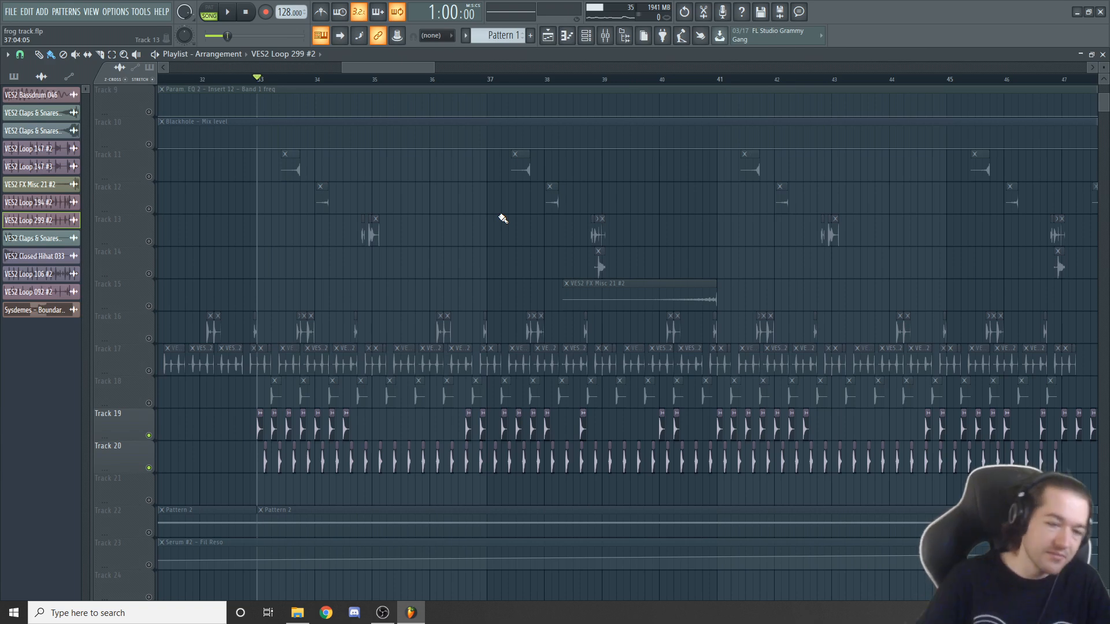
key("space")
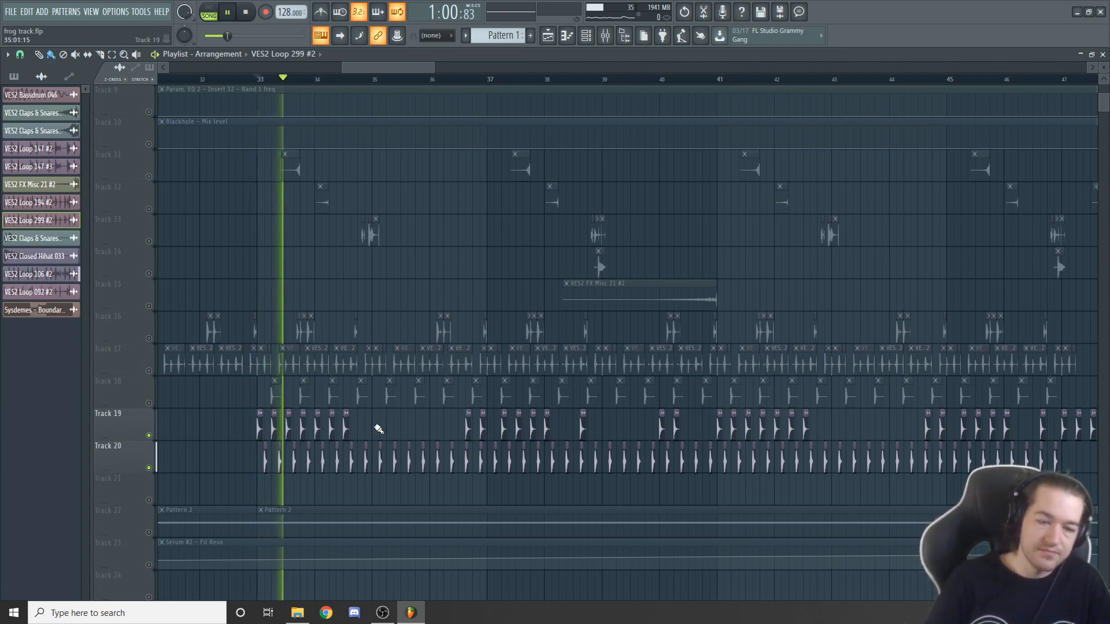
key("space")
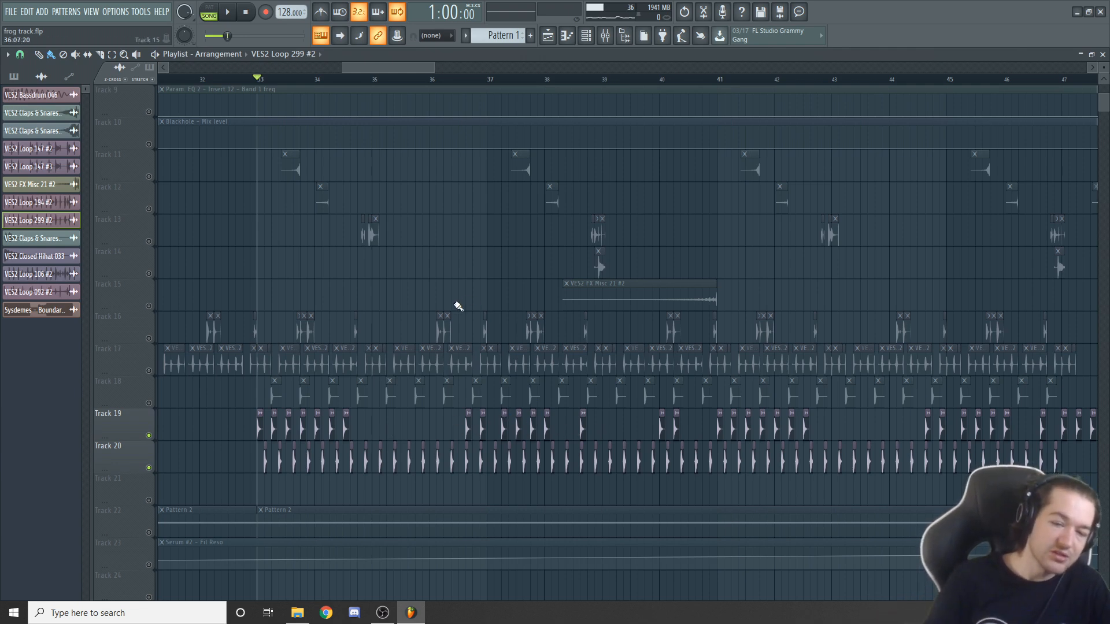
key("space")
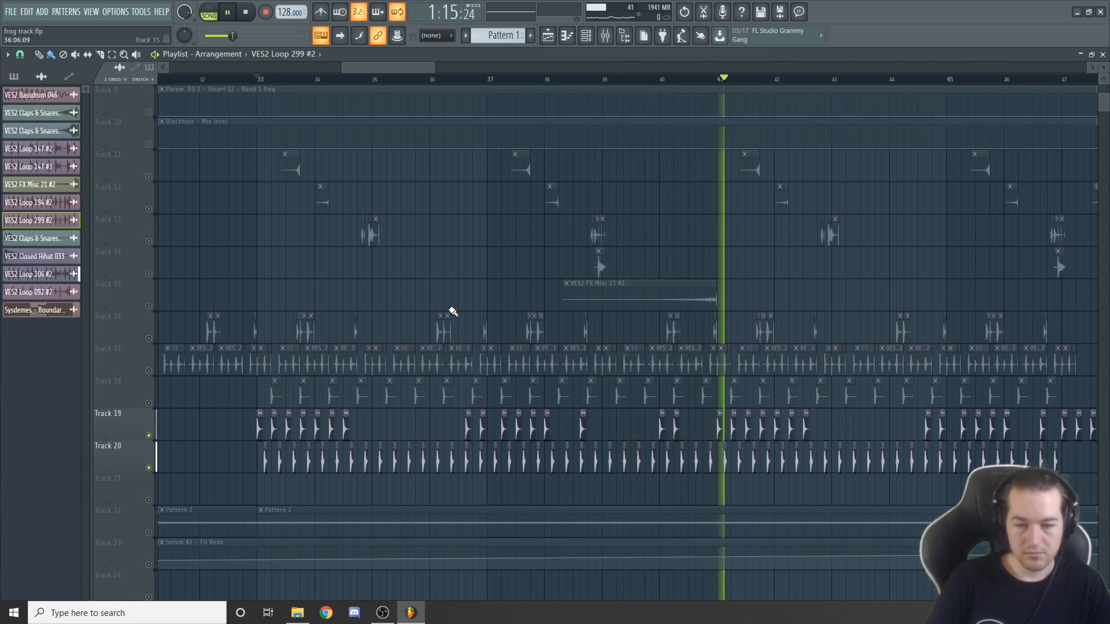
key("space")
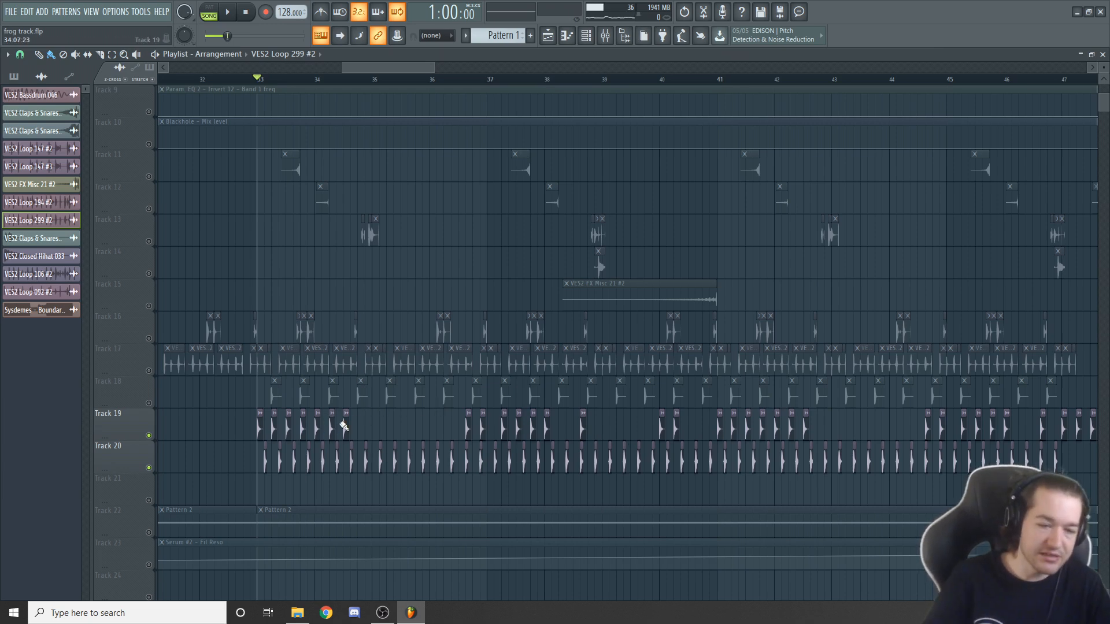
- Inspect the Track 19 closed hi-hat clip's mixer channel and its effects, and return to the playlist
double_click(332, 422)
left_click(606, 40)
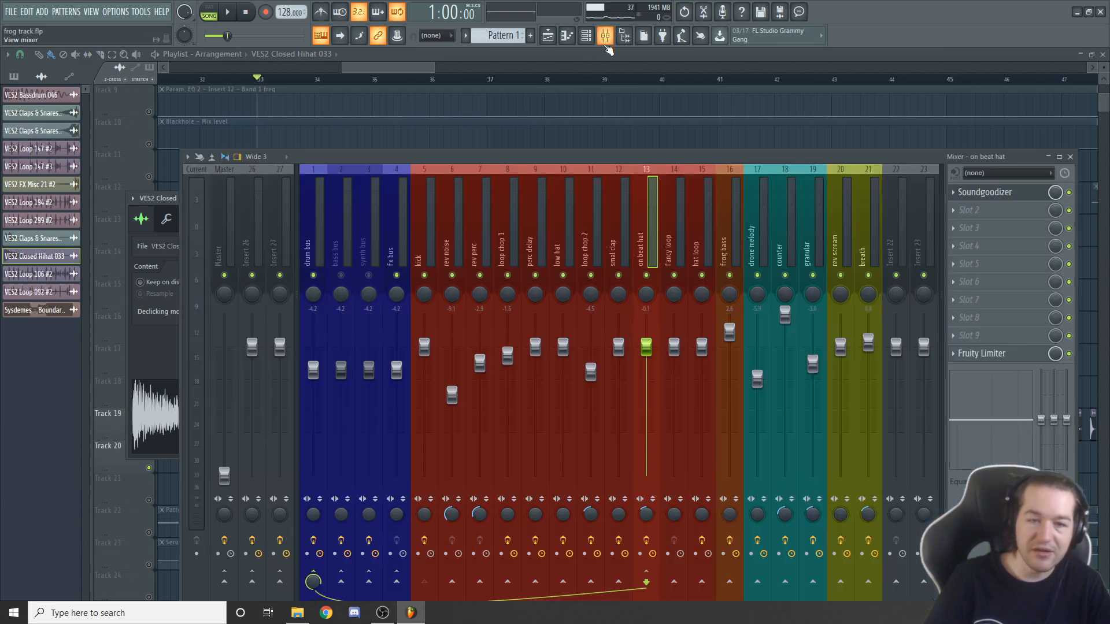
left_click(423, 70)
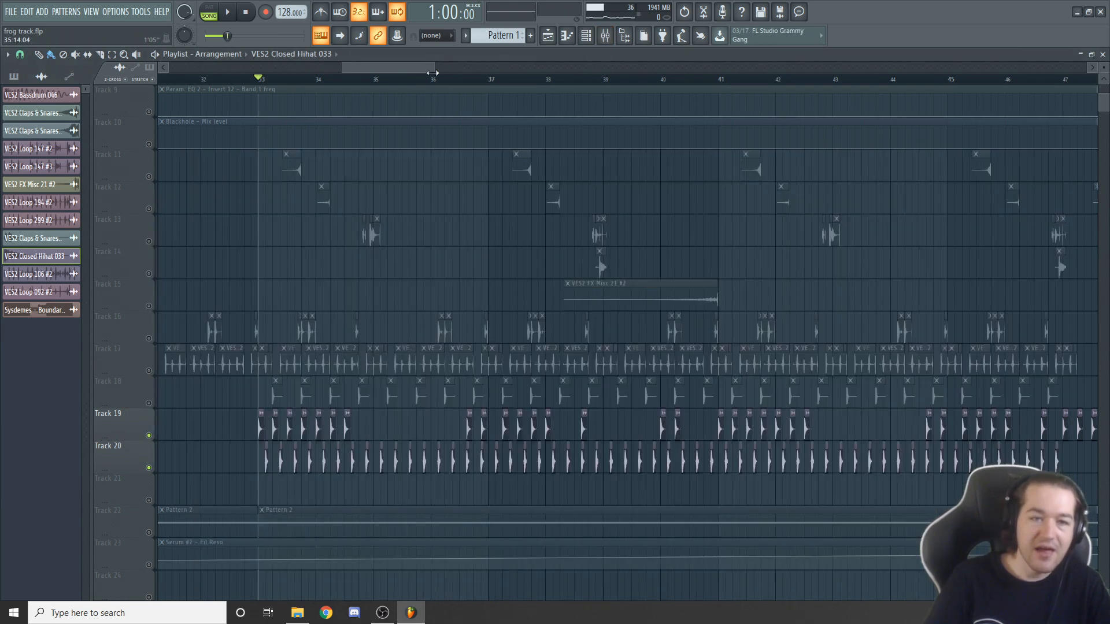
- Unmute all playlist tracks and play the full mix from bar 33
left_click_drag(435, 65, 472, 65)
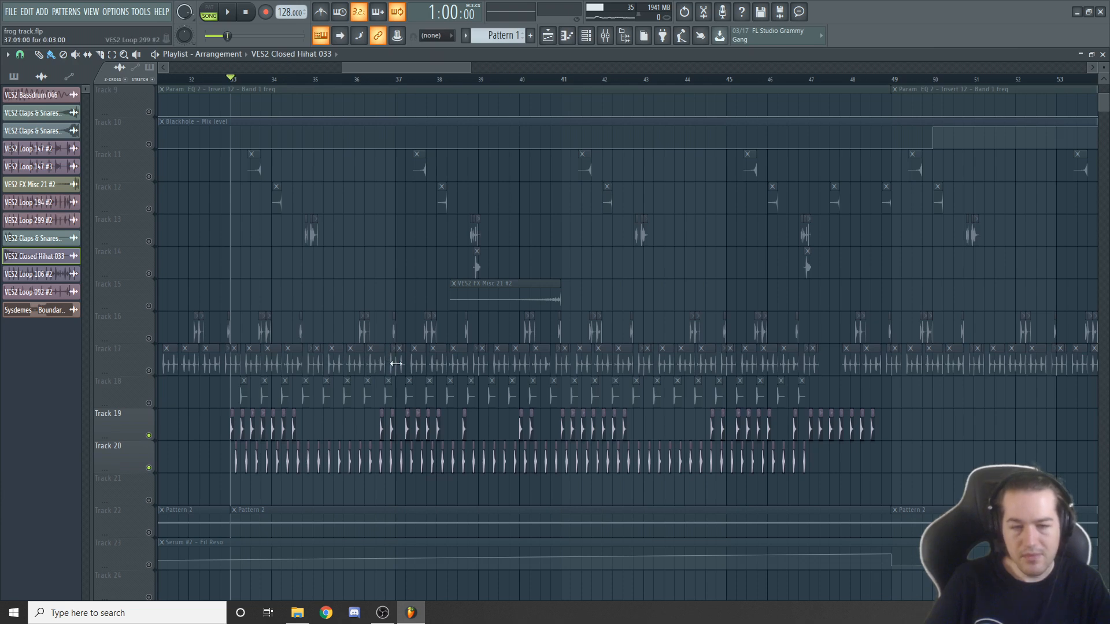
left_click(149, 404, "ctrl")
key("space")
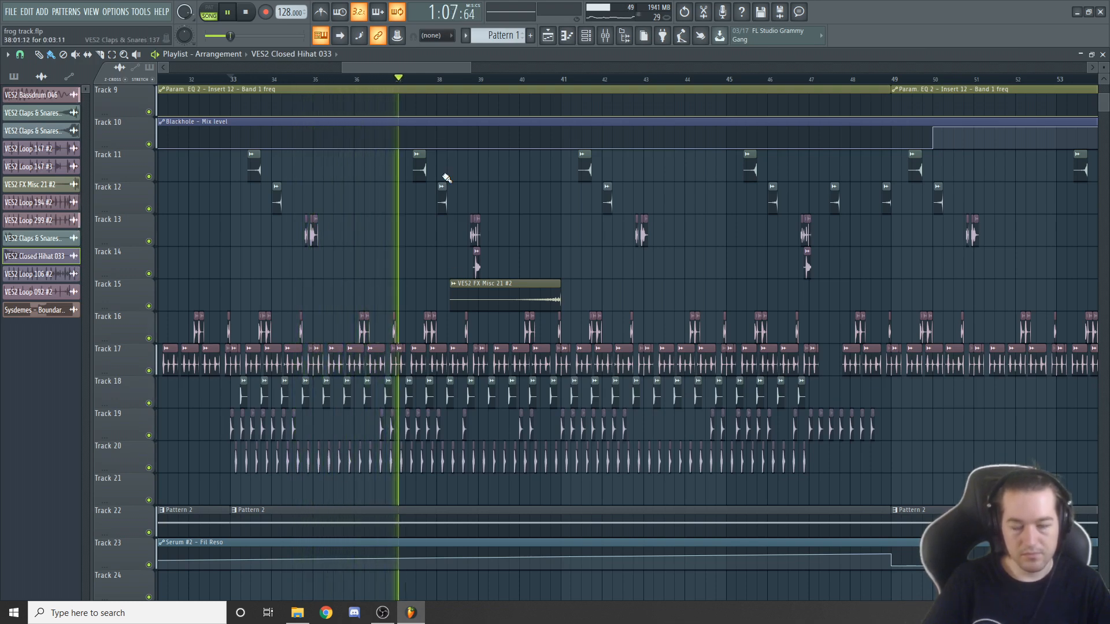
left_click_drag(442, 65, 474, 68)
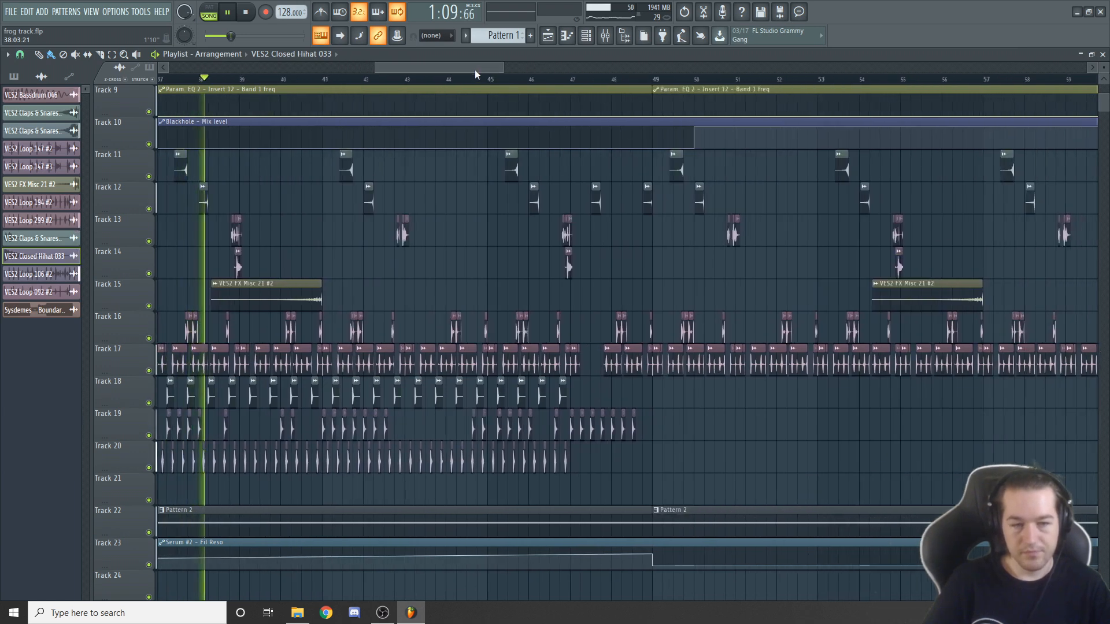
key("space")
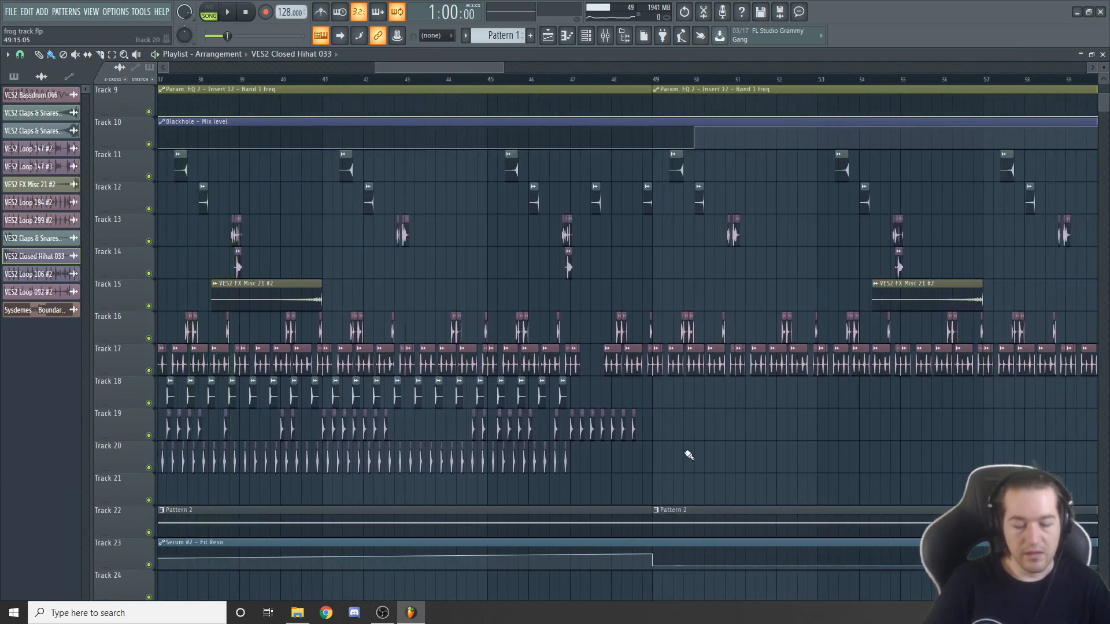
- Move the play position to bar 47 and examine the kick gap and surrounding percussion clips leading into bar 49
scroll(671, 413, "up", 5)
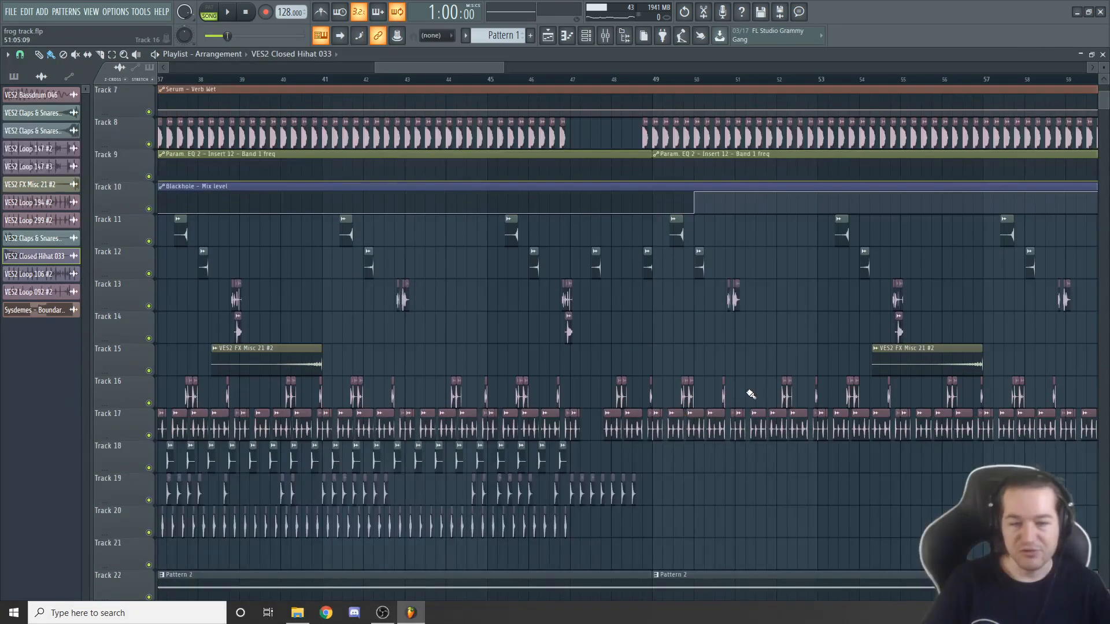
scroll(762, 384, "down", 3)
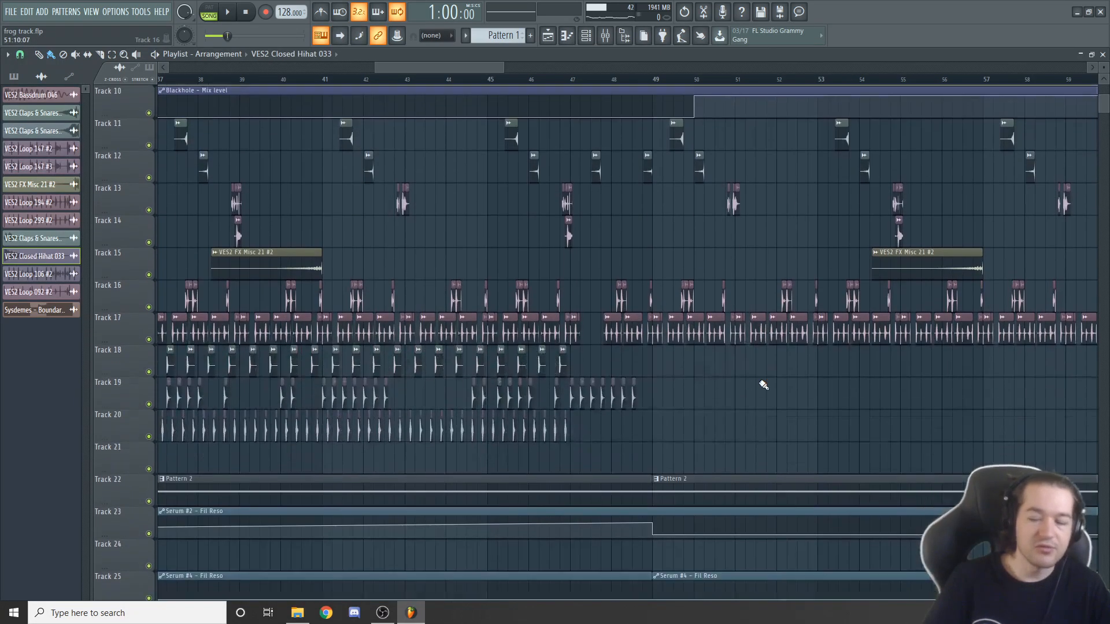
scroll(762, 384, "up", 4)
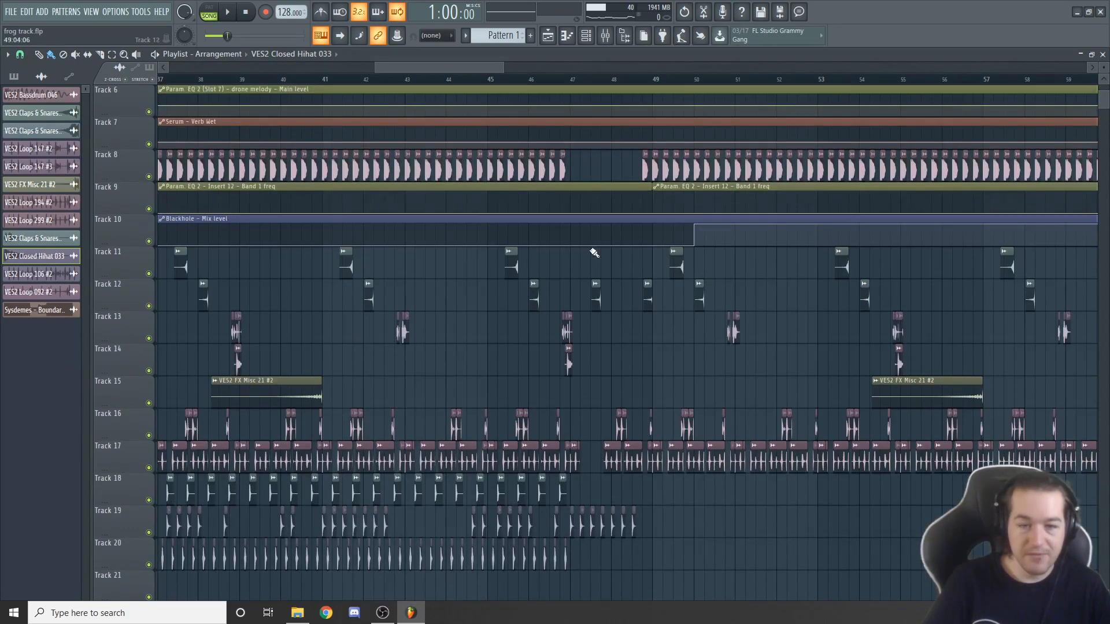
left_click(572, 79)
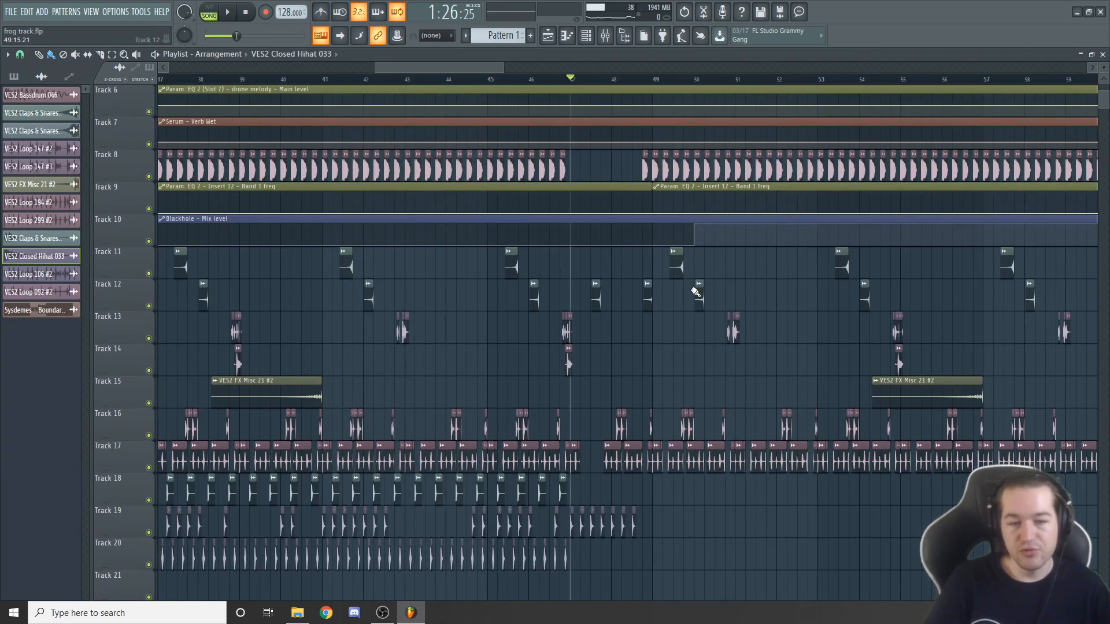
scroll(626, 550, "up", 5)
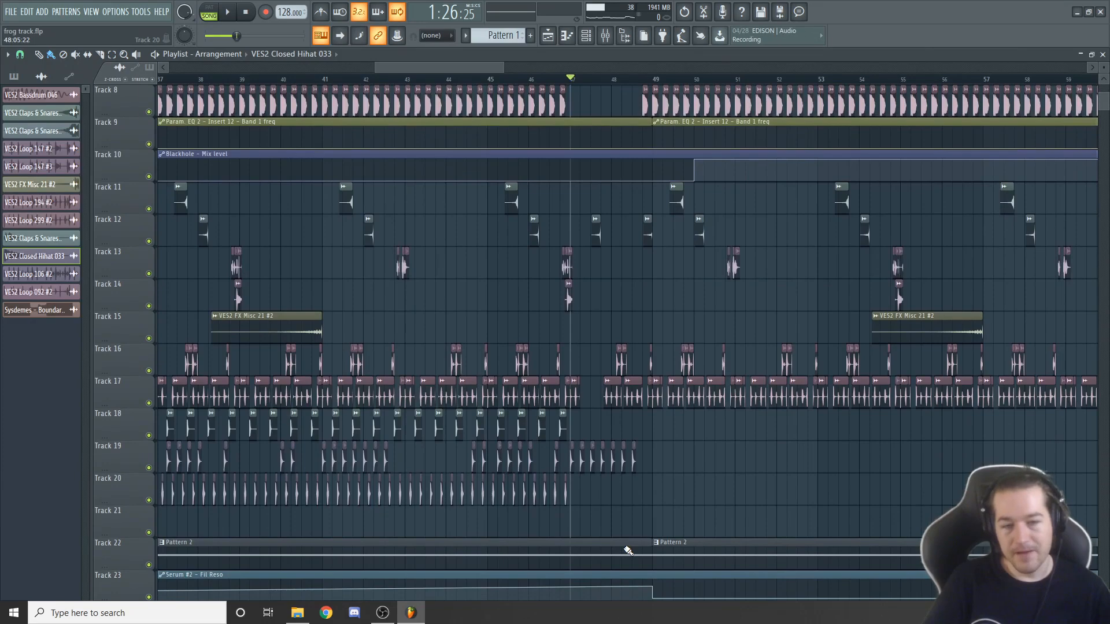
scroll(446, 267, "up", 3)
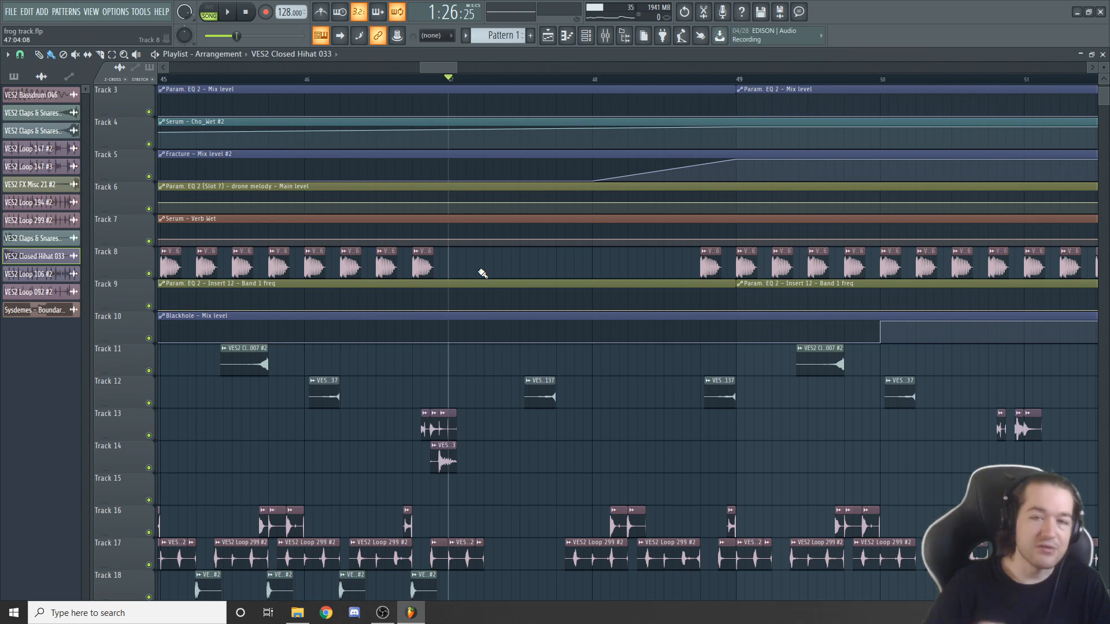
scroll(491, 315, "down", 6)
scroll(495, 347, "up", 4)
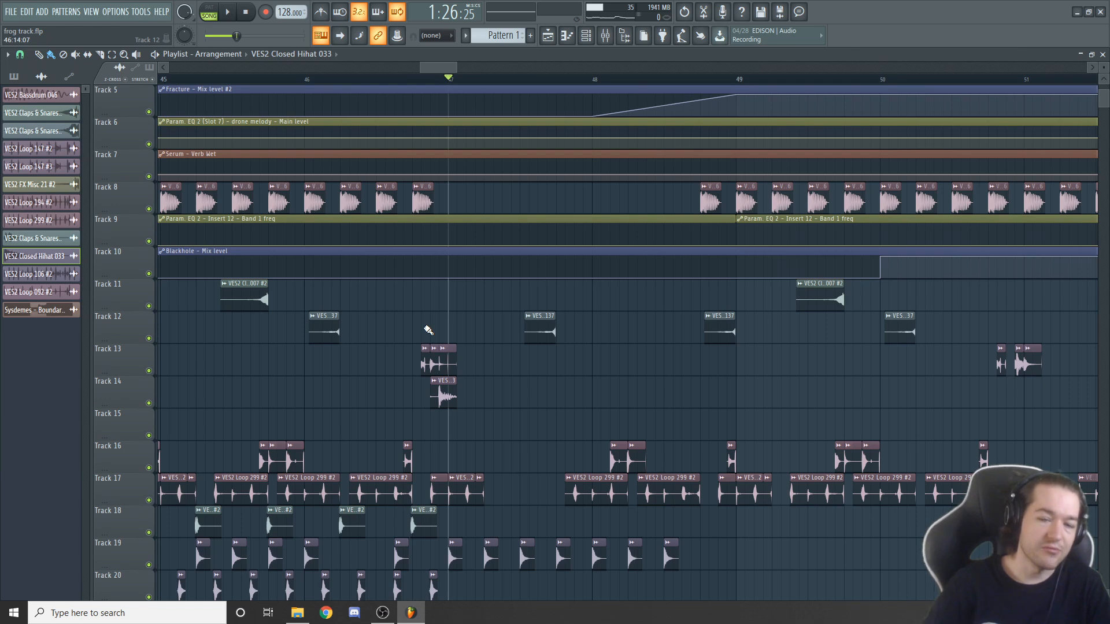
scroll(428, 330, "down", 3)
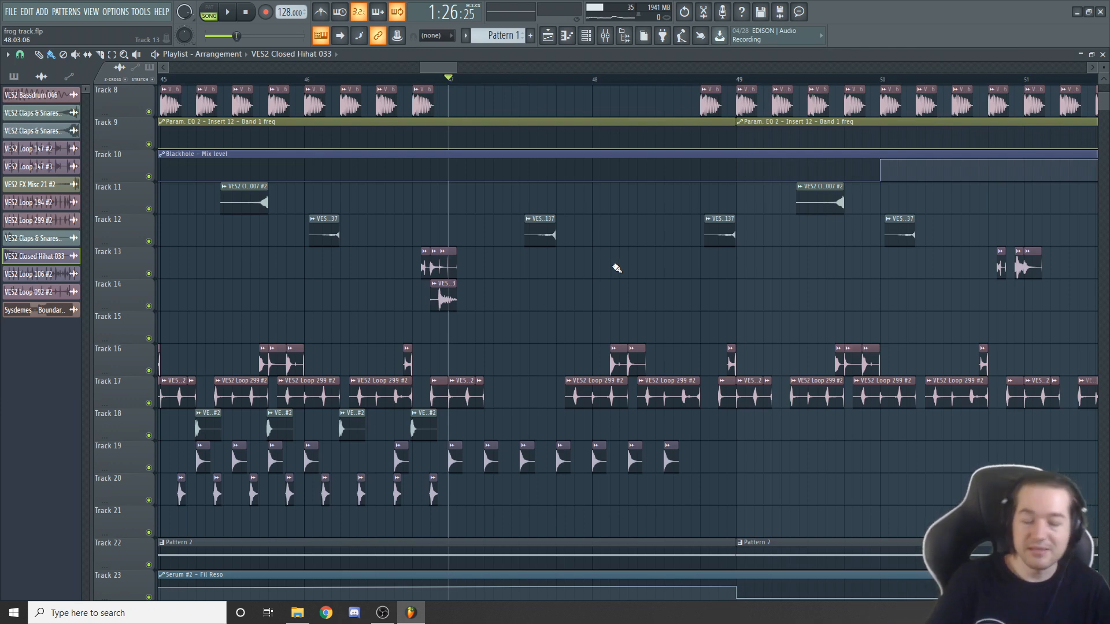
scroll(617, 268, "up", 2)
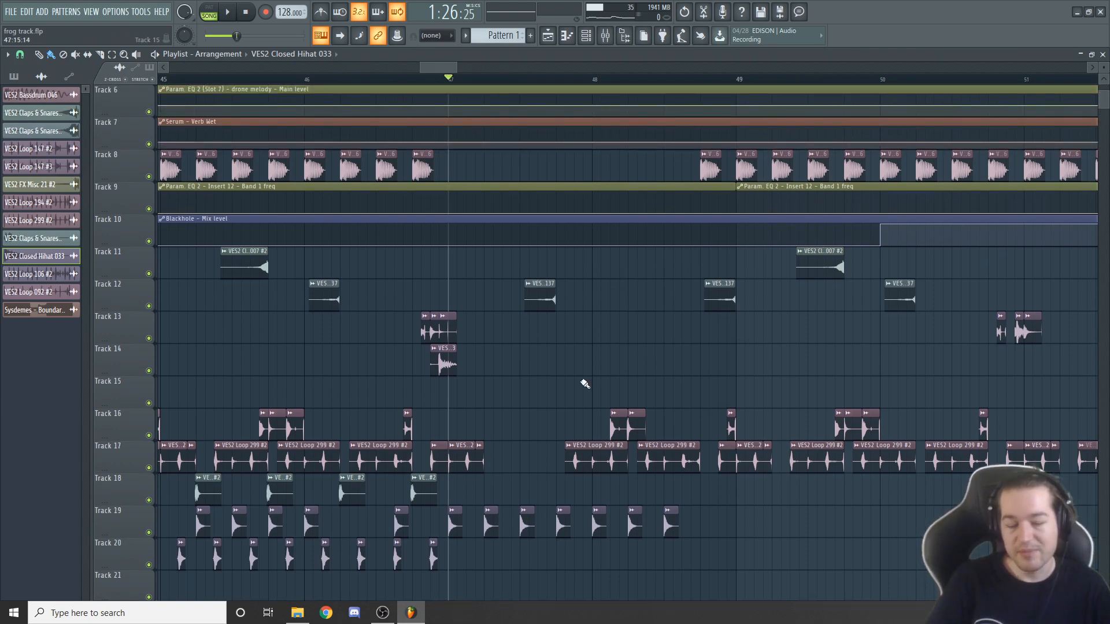
- Move the play position to bar 46 and play the transition into bar 49 twice
left_click_drag(357, 82, 307, 81)
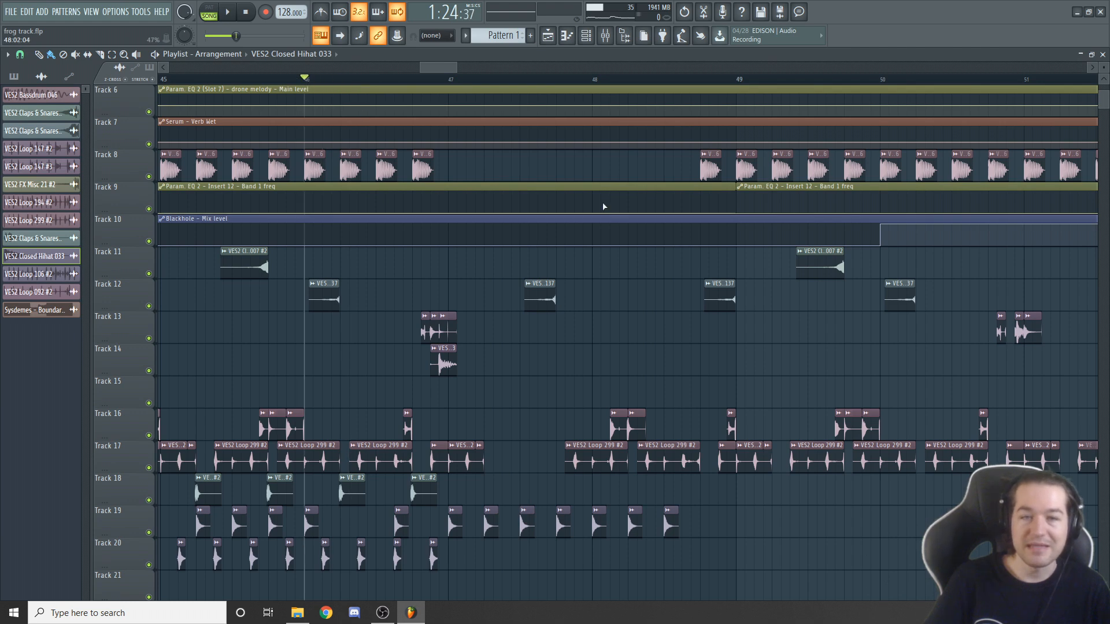
key("space")
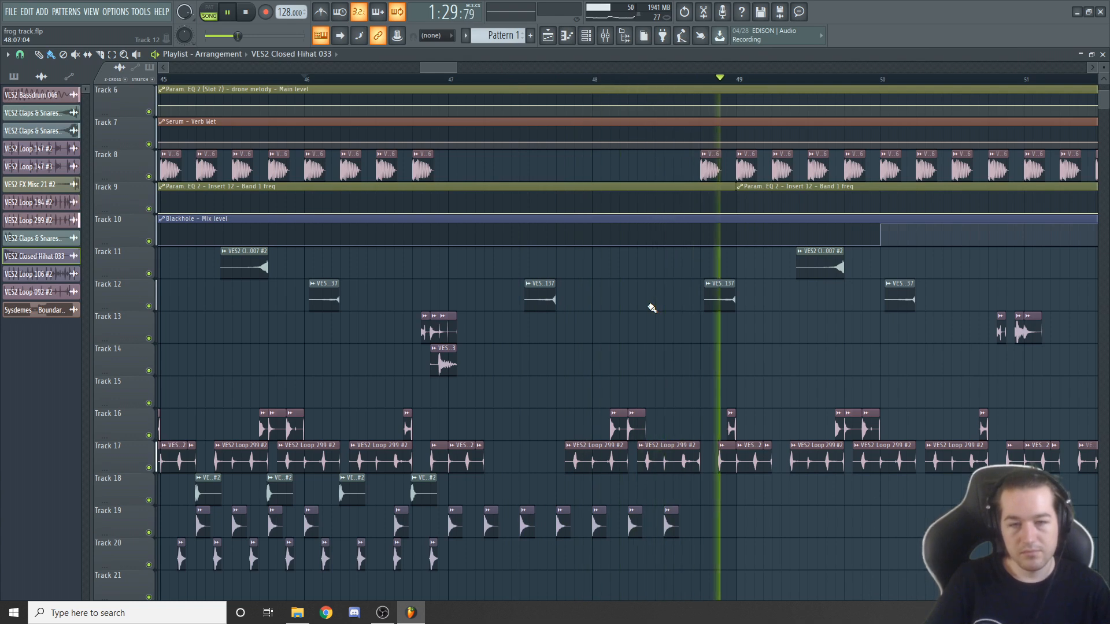
key("space")
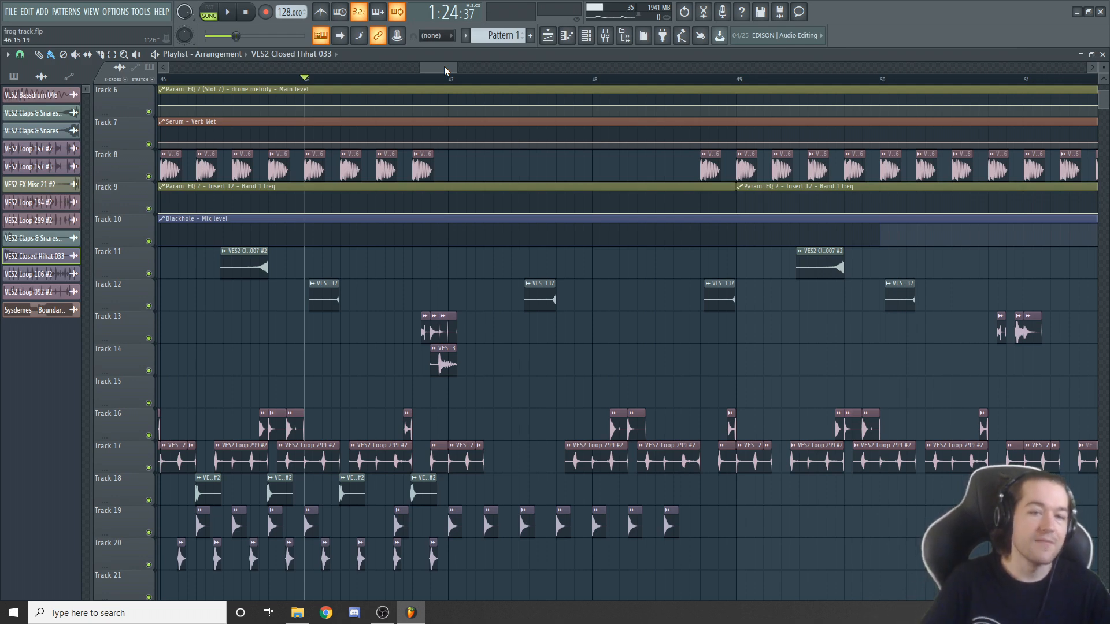
key("space")
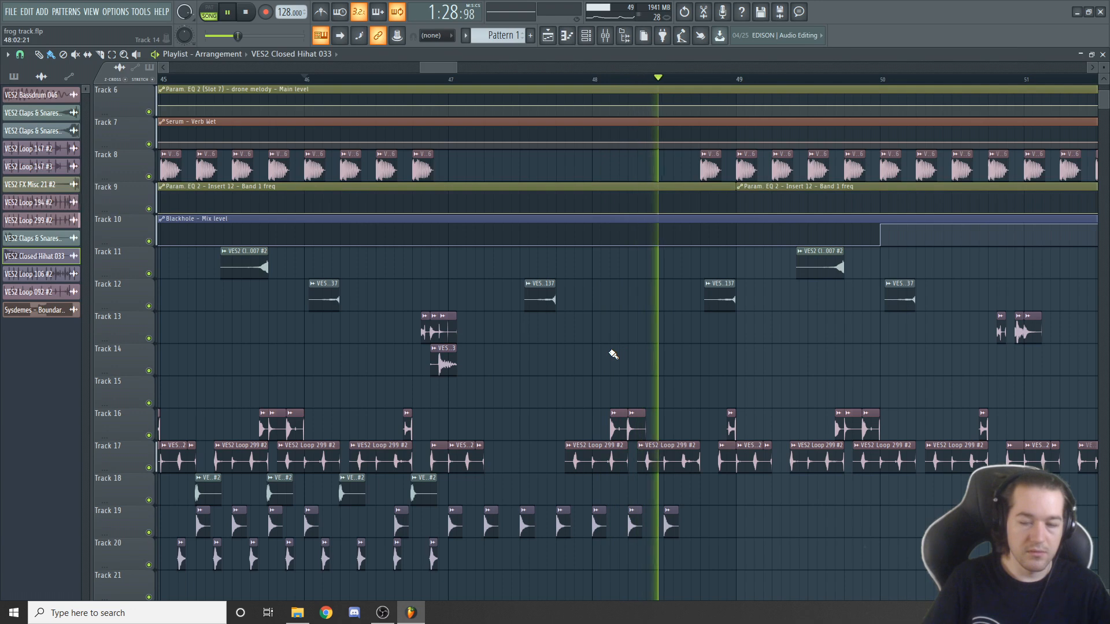
key("space")
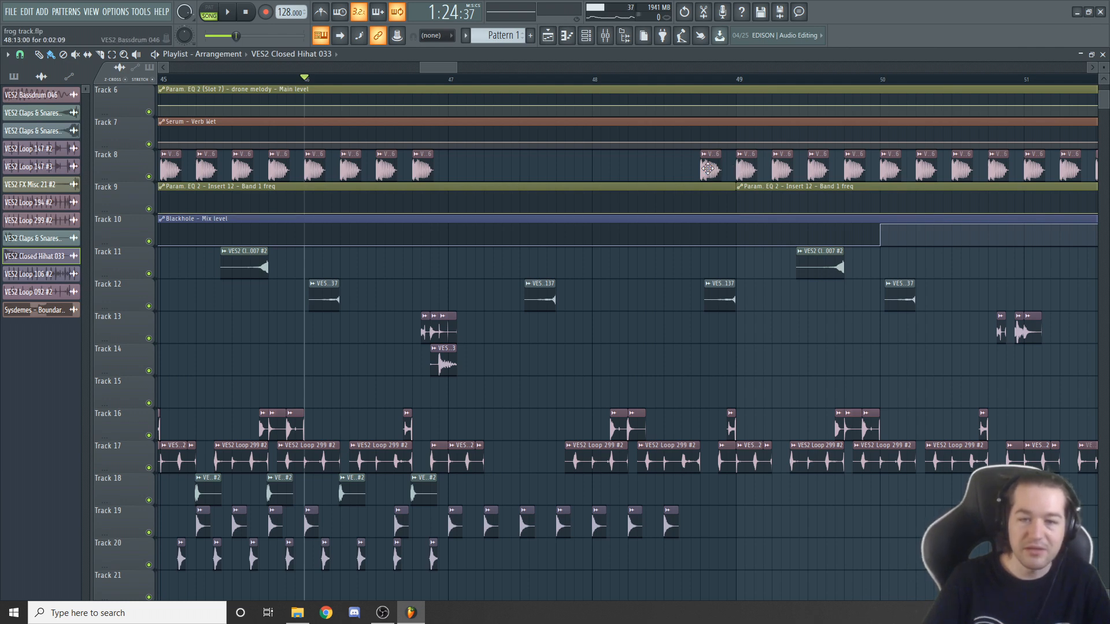
- Try shifting the Track 8 kick just before bar 49 closer to that bar and audition it from bar 48
left_click_drag(707, 168, 725, 169)
left_click(594, 80)
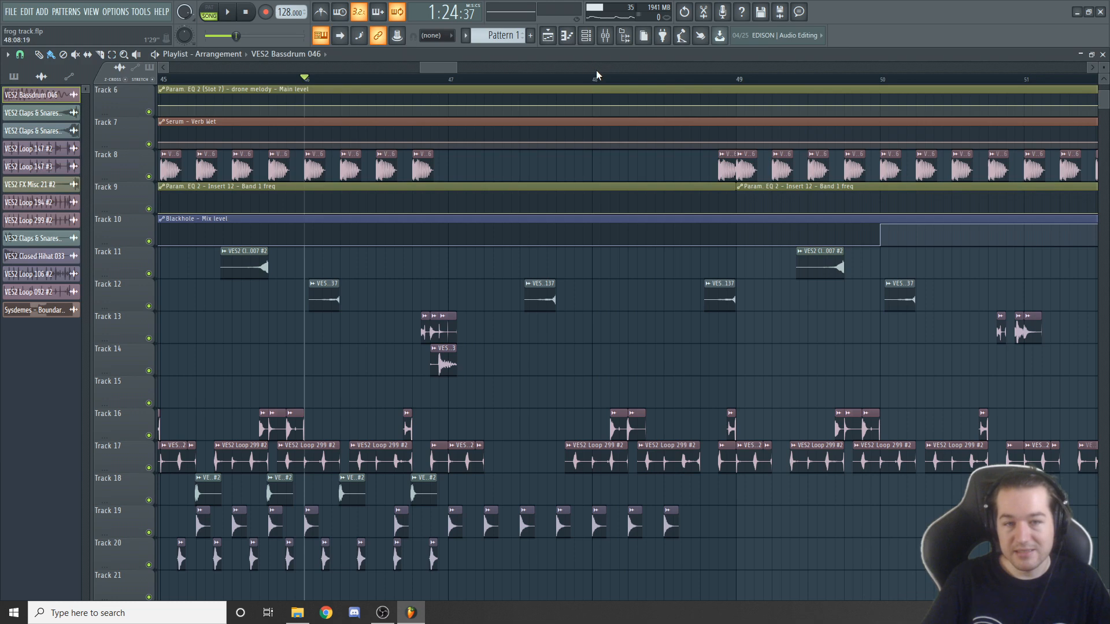
key("space")
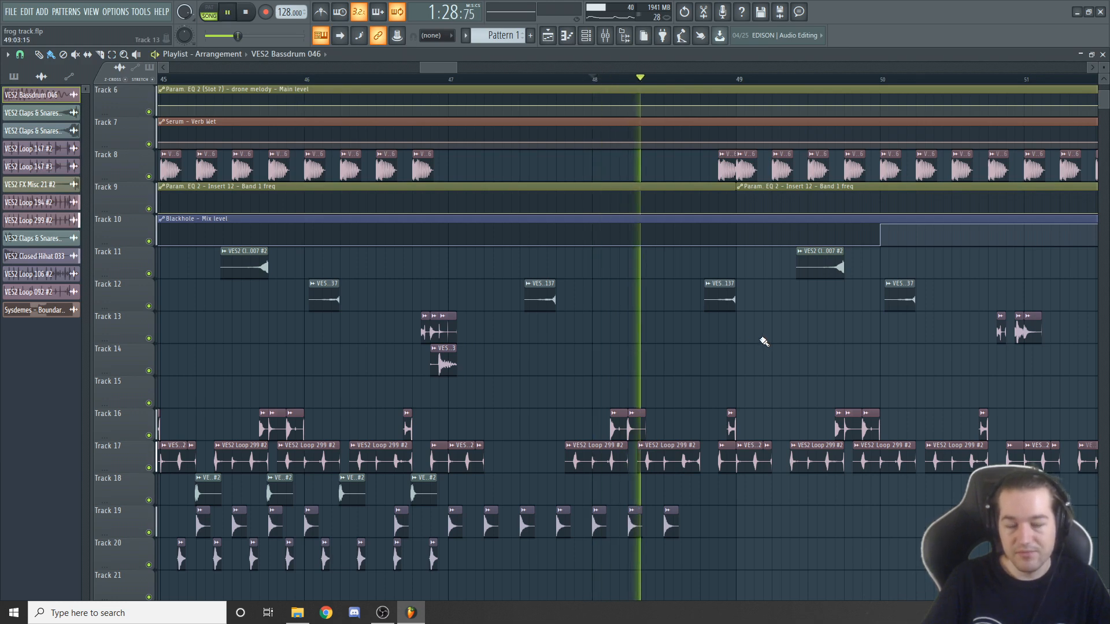
key("space")
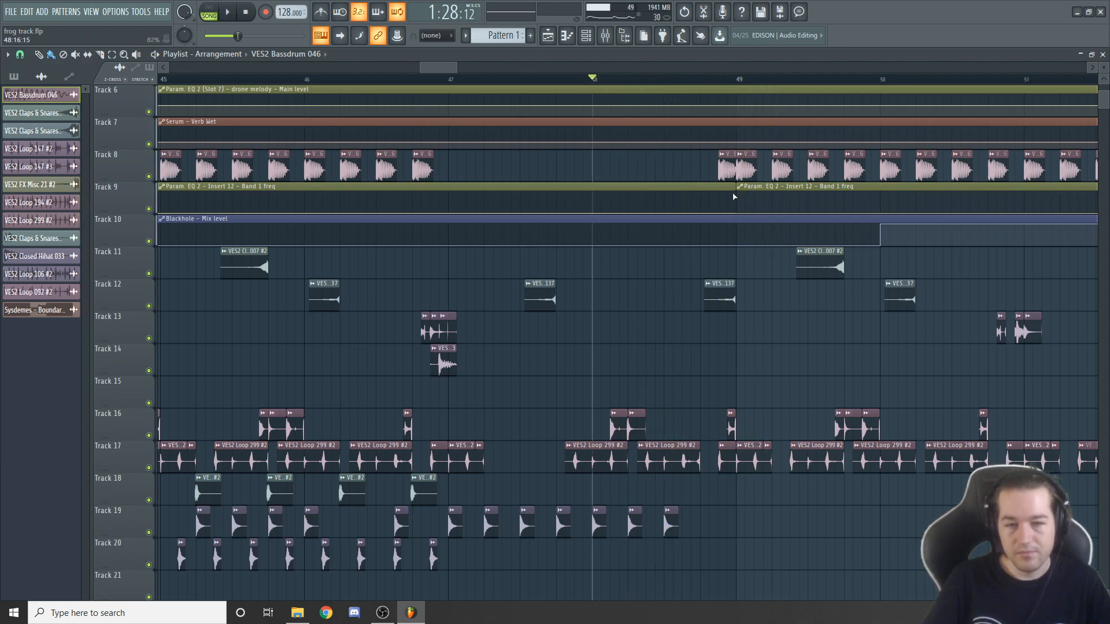
- Move the shifted Track 8 kick back to its original place before bar 49 and replay from bar 48
left_click_drag(728, 168, 711, 168)
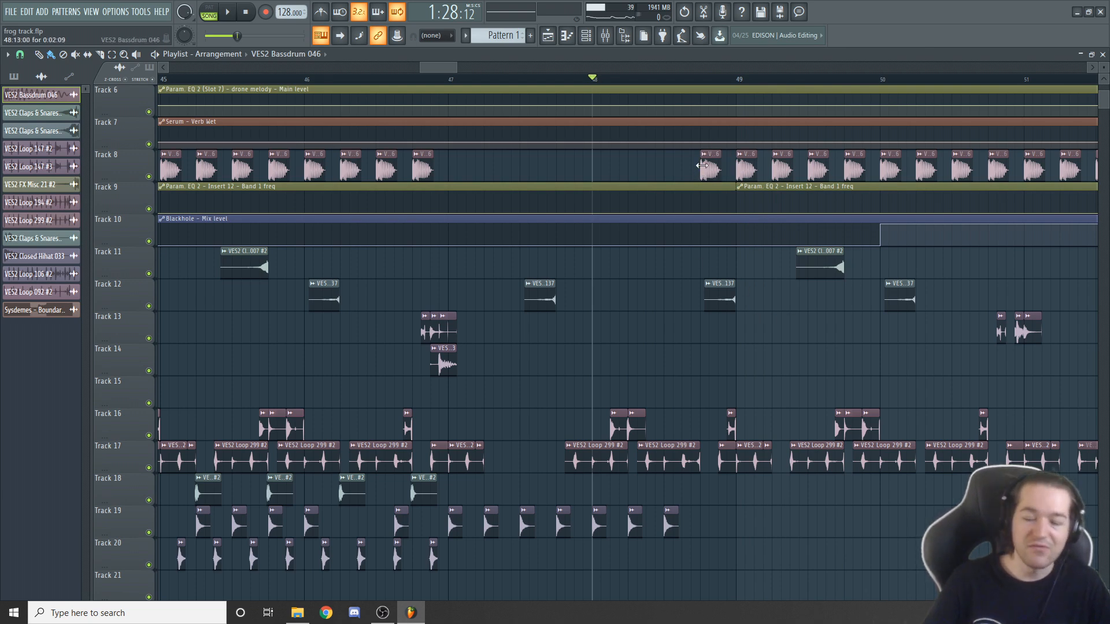
key("space")
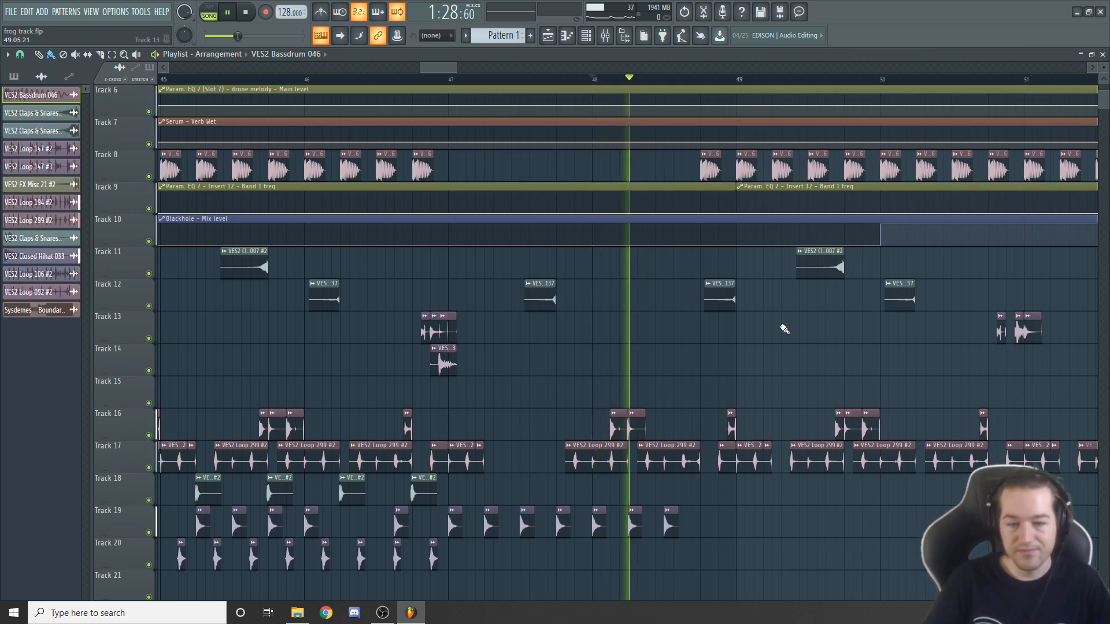
key("space")
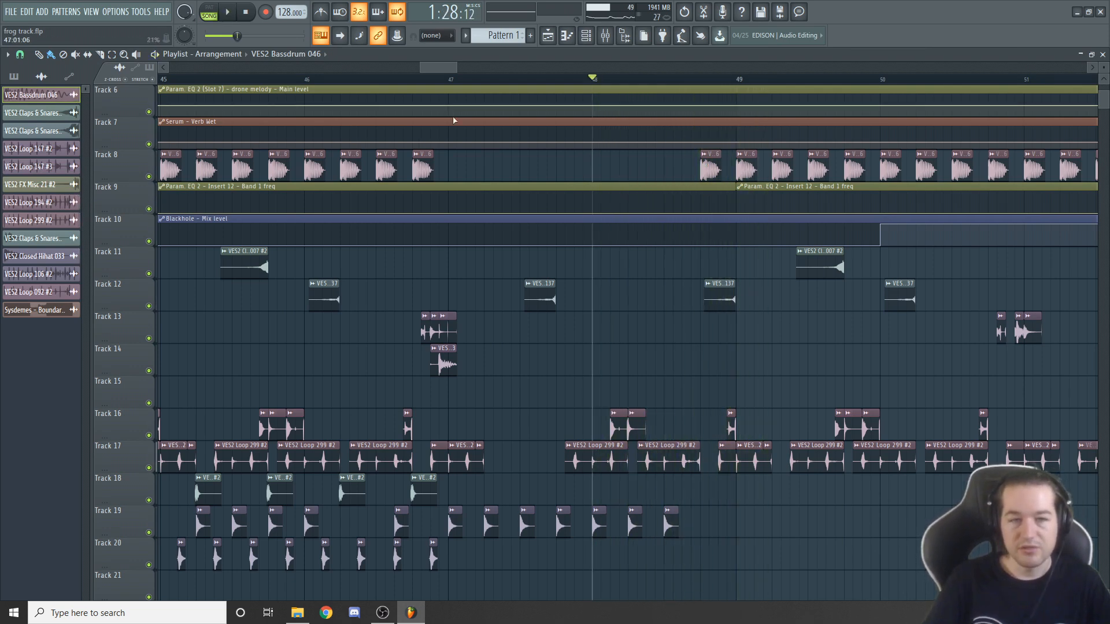
- Move the play position to bar 81, select the Track 20 loop clip there, and compare the percussion with the earlier section
left_click_drag(489, 68, 769, 68)
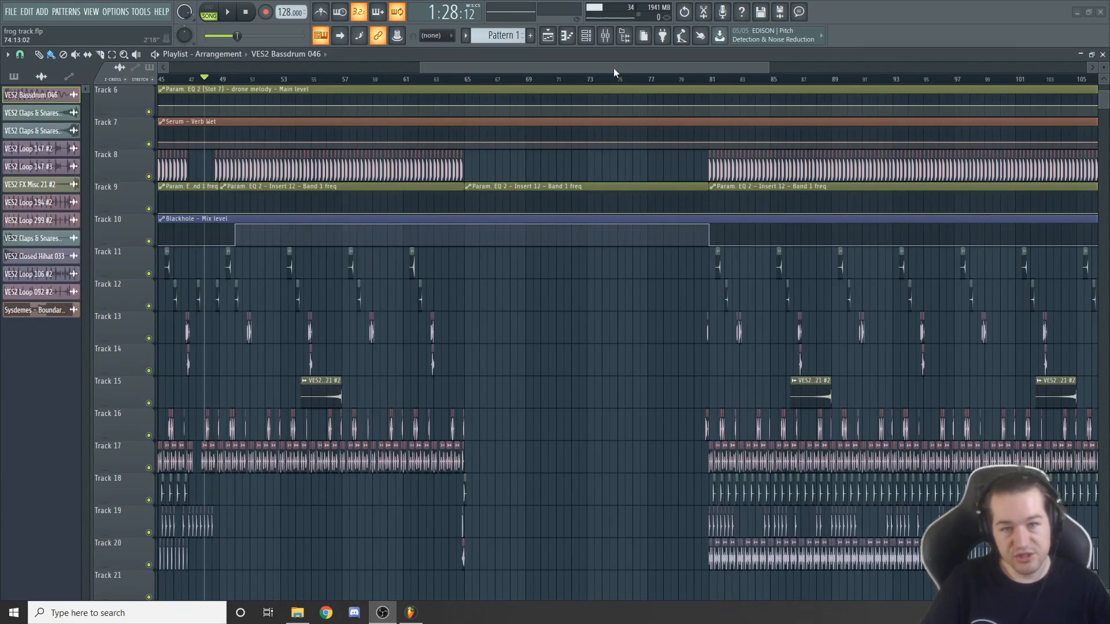
left_click_drag(615, 68, 684, 78)
left_click(532, 78)
scroll(714, 372, "down", 5)
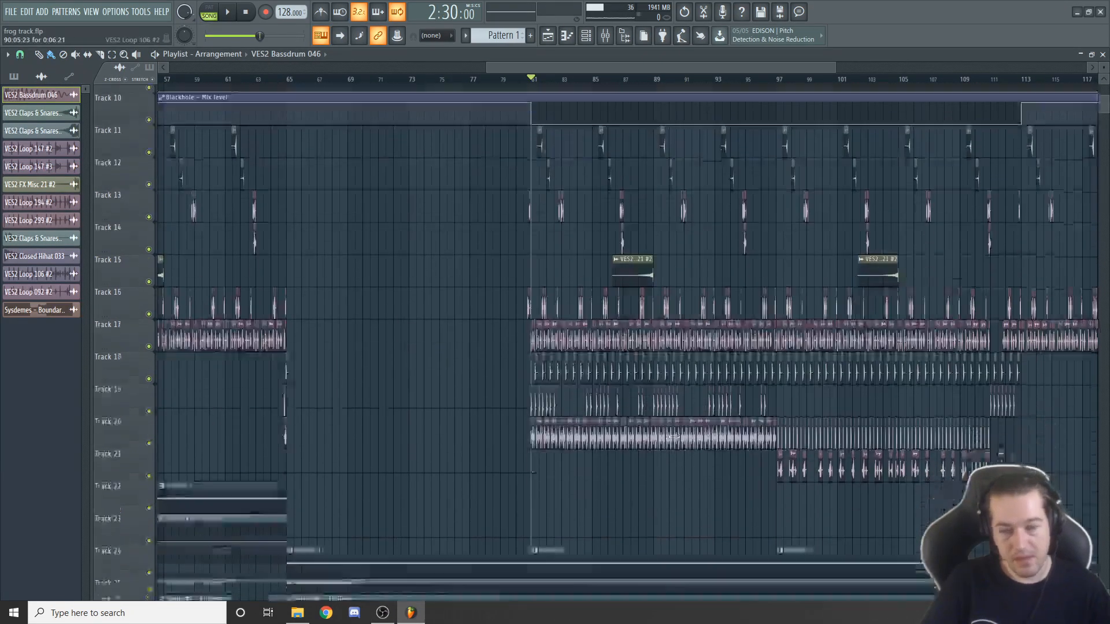
scroll(669, 436, "up", 5, "ctrl")
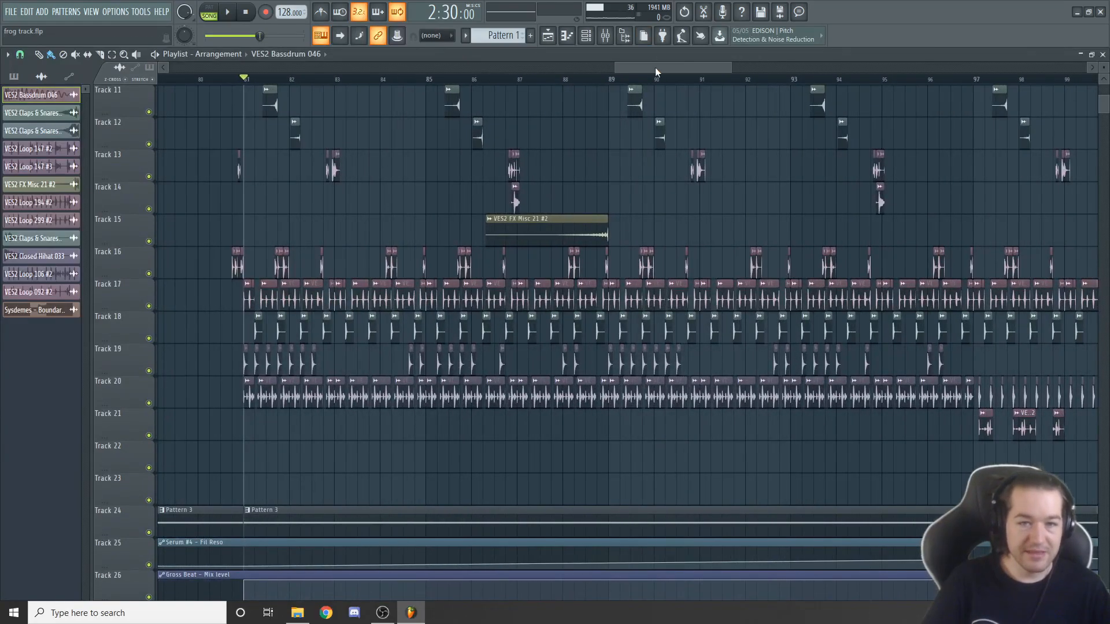
left_click_drag(656, 64, 646, 136)
double_click(474, 400)
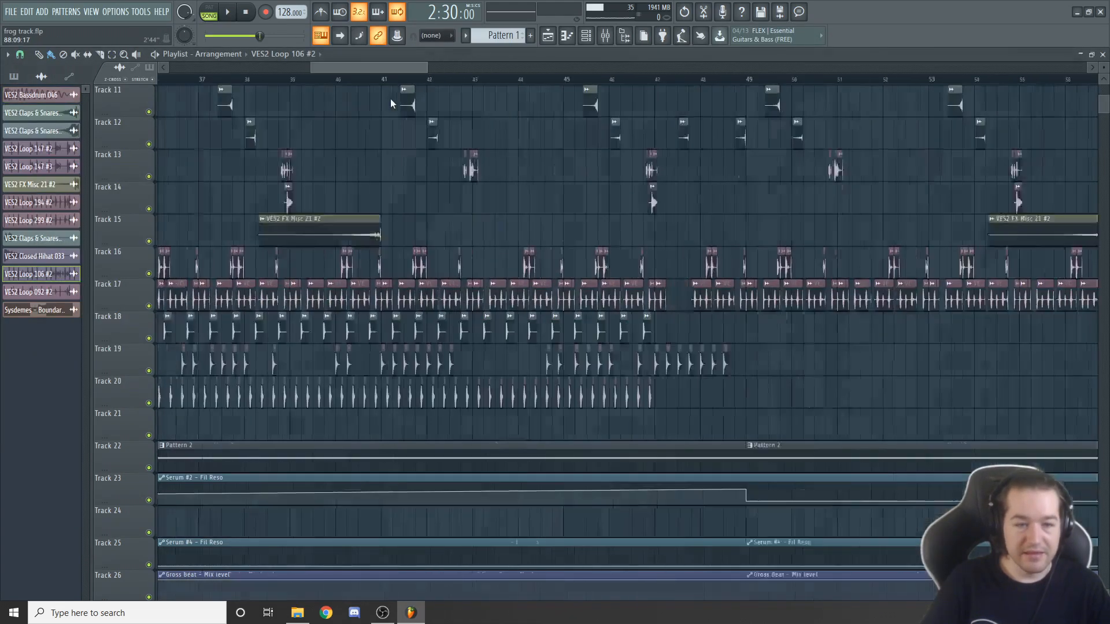
- Move the play position to bar 38, solo Track 20, and audition it in the earlier section
left_click_drag(390, 99, 425, 98)
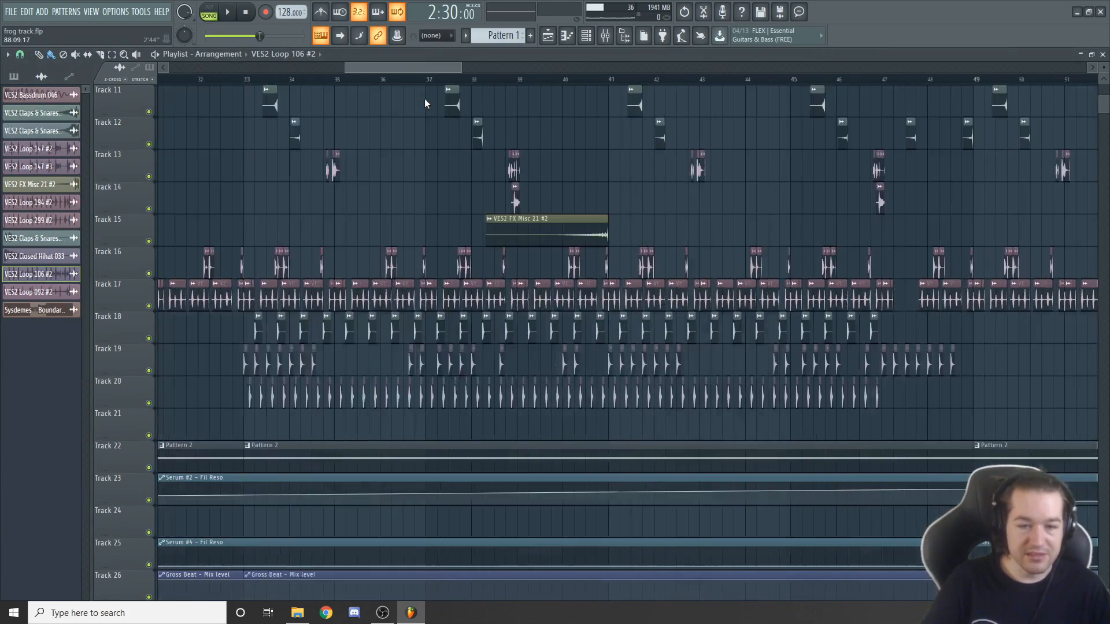
left_click(465, 79)
right_click(148, 404)
key("space")
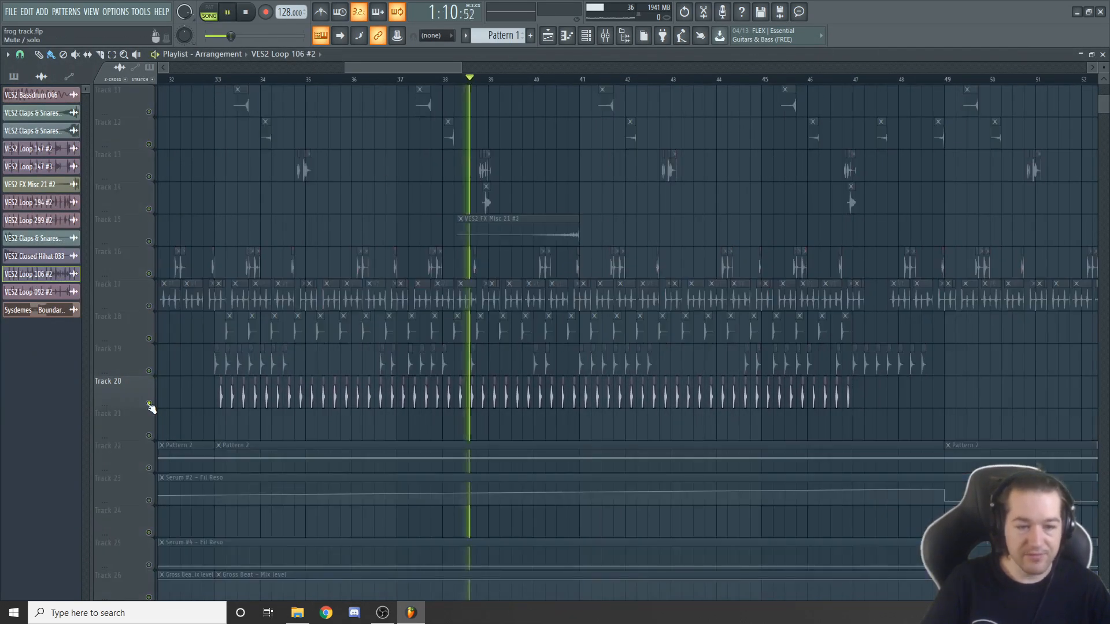
key("space")
- Open the sample settings of the Track 20 loop clip after bar 81, view its waveform, and close them
left_click_drag(430, 64, 661, 441)
double_click(694, 397)
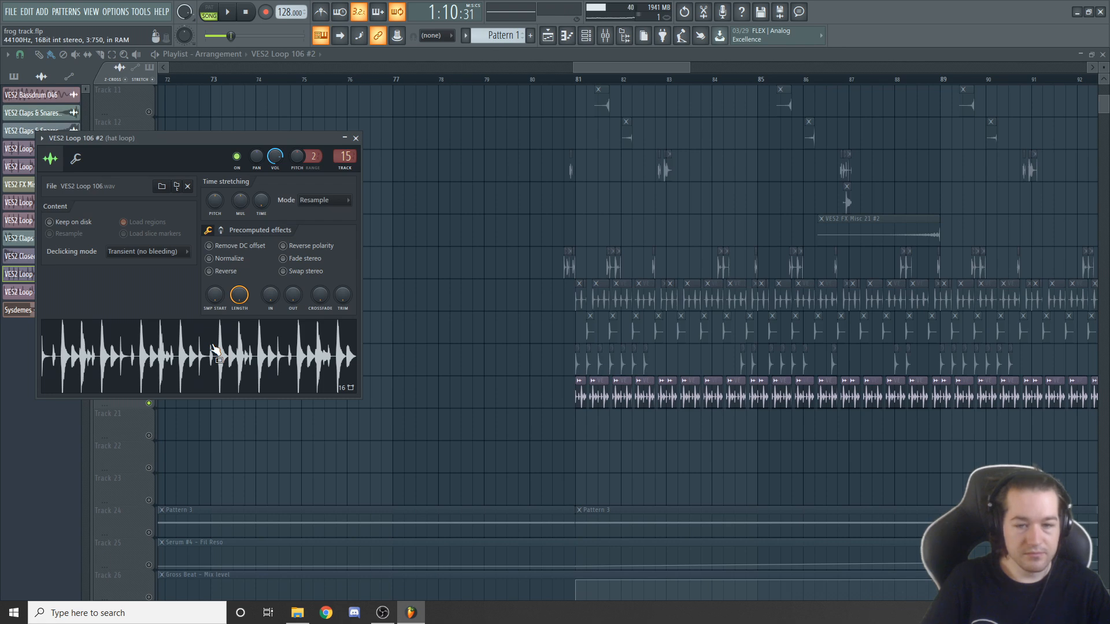
left_click(355, 138)
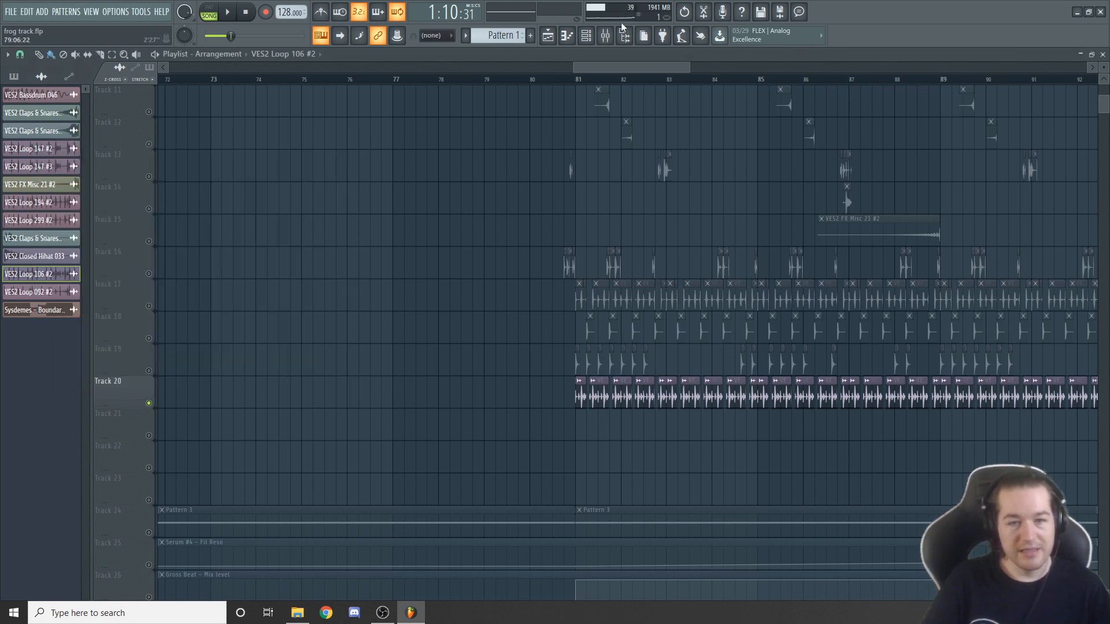
- Move the play position to bar 81 and audition Track 20 alone from there
scroll(740, 405, "up", 3)
mouse_move(689, 67)
left_mouse_down()
mouse_move(828, 95)
mouse_move(761, 96)
left_mouse_up()
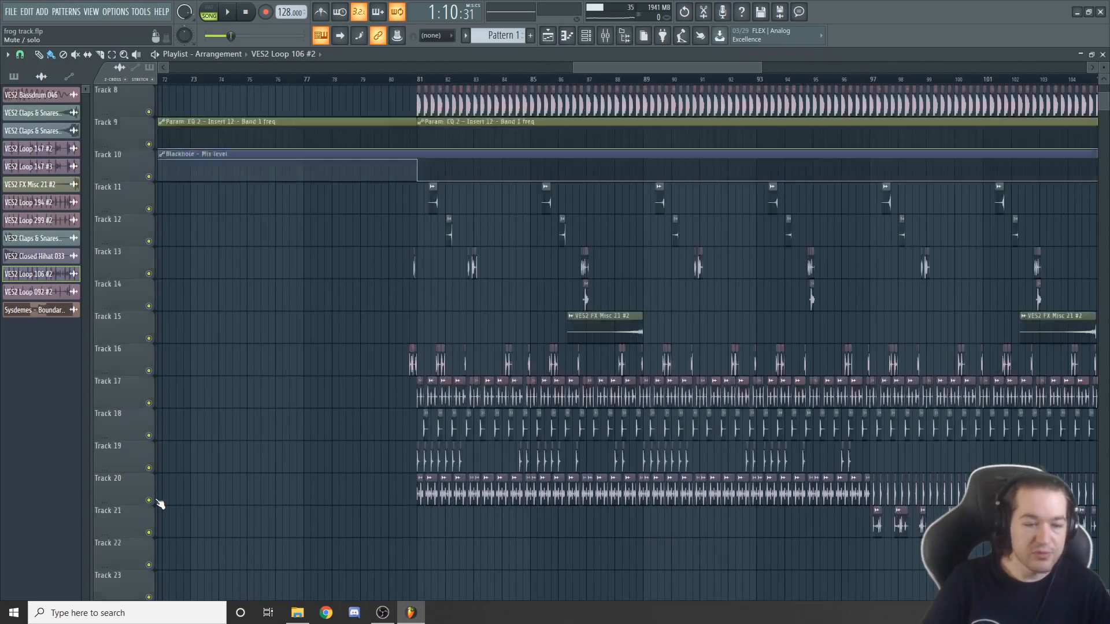
left_click(420, 84)
key("space")
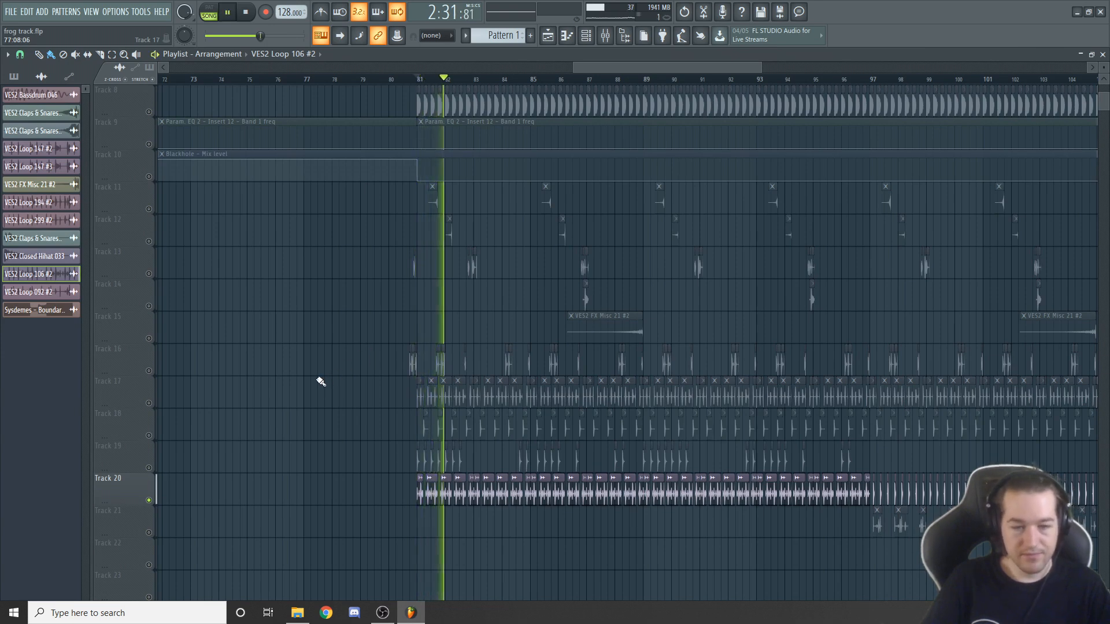
key("space")
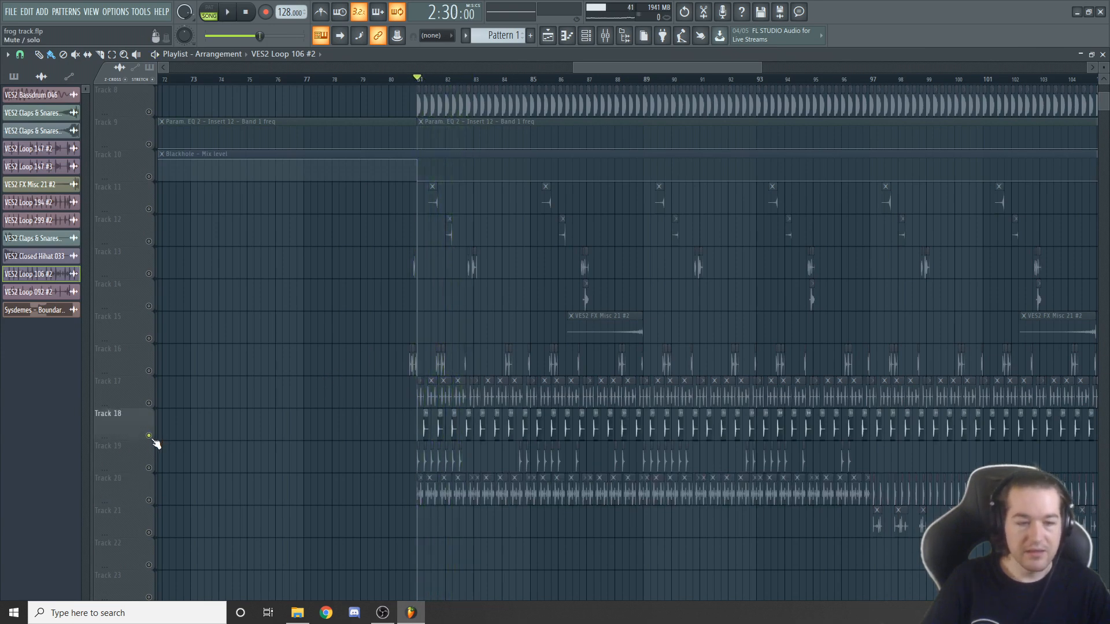
- Clear the solo on Track 18 and play all tracks together from bar 81
right_click(152, 438)
right_click(152, 438)
key("space")
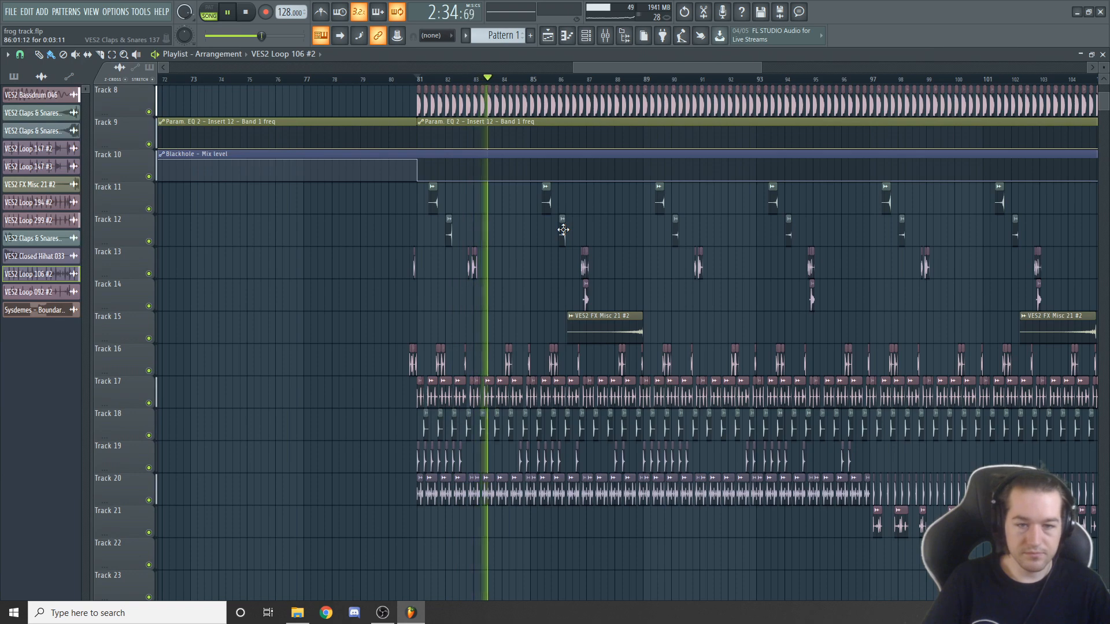
left_click_drag(685, 69, 529, 75)
key("space")
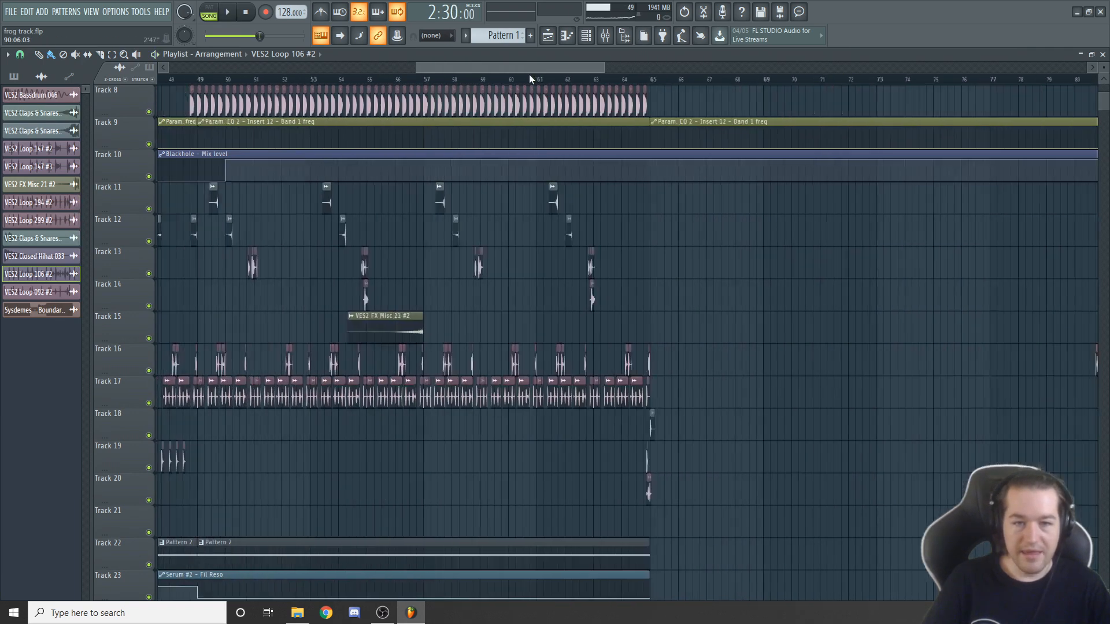
- Examine the automation and percussion tracks before and after the break between bars 65 and 81, and view the mixer
left_click_drag(604, 67, 896, 69)
scroll(547, 256, "up", 5)
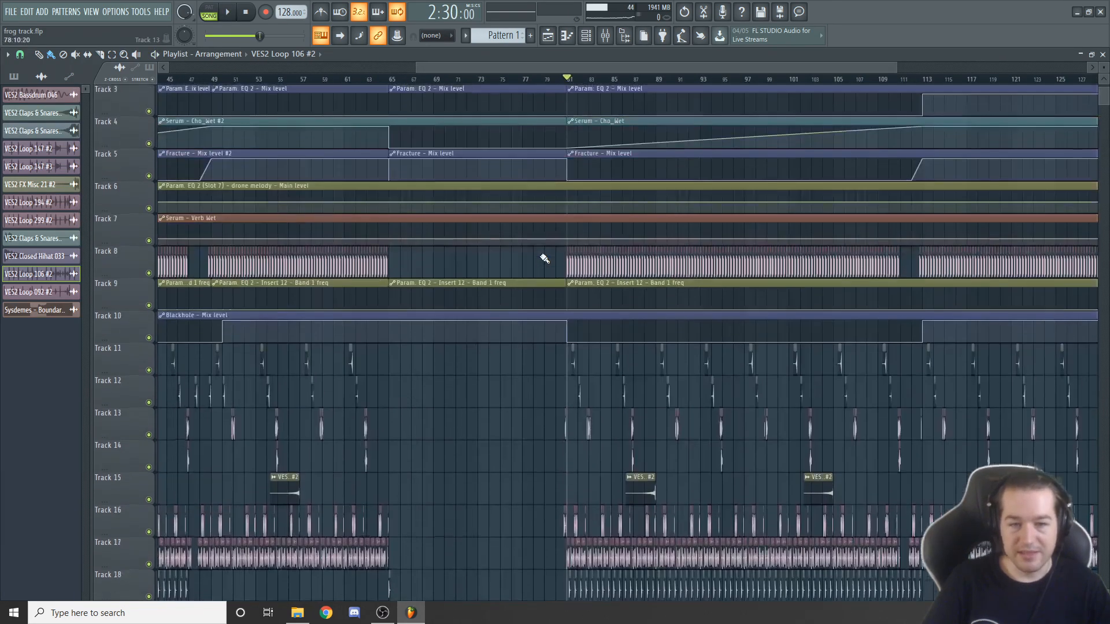
scroll(545, 259, "up", 2)
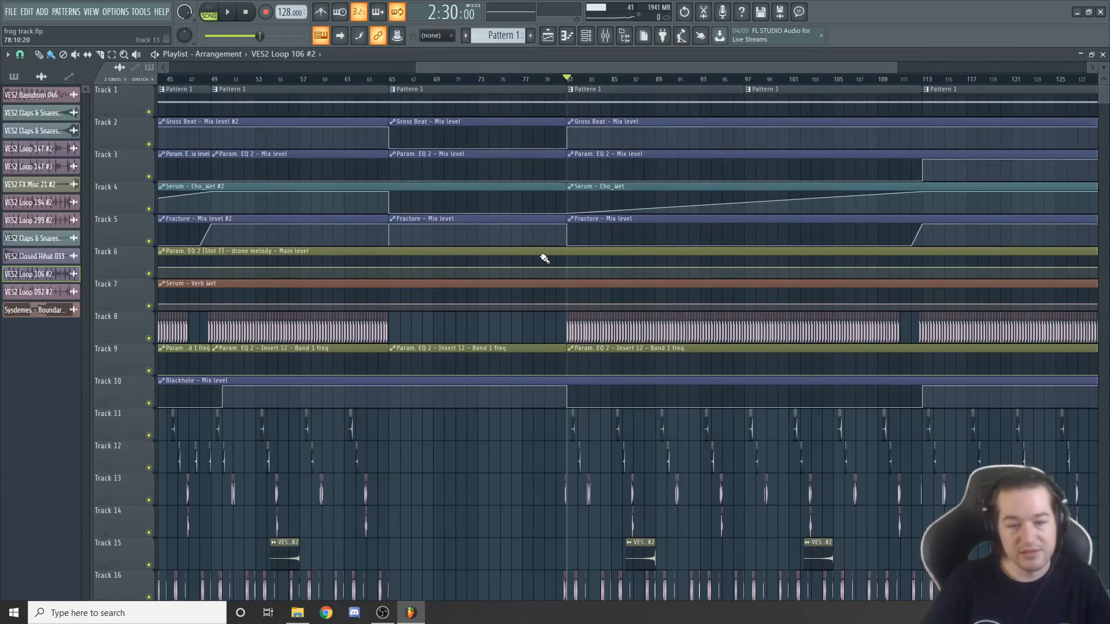
scroll(543, 258, "down", 6)
scroll(524, 249, "down", 4)
scroll(494, 226, "up", 3)
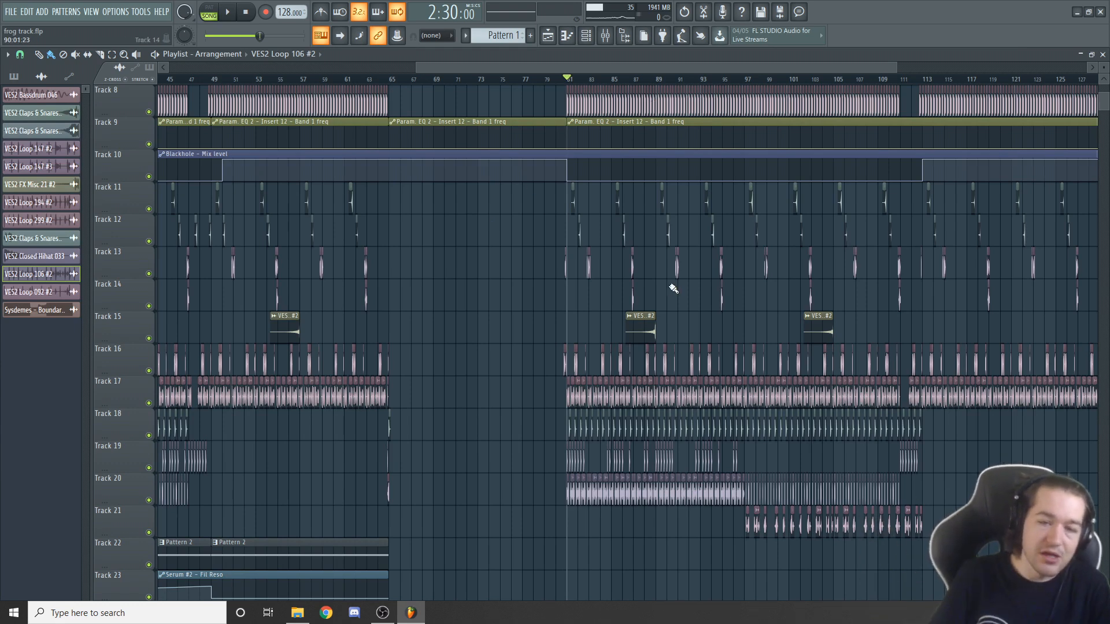
scroll(490, 334, "down", 2)
scroll(489, 336, "up", 2)
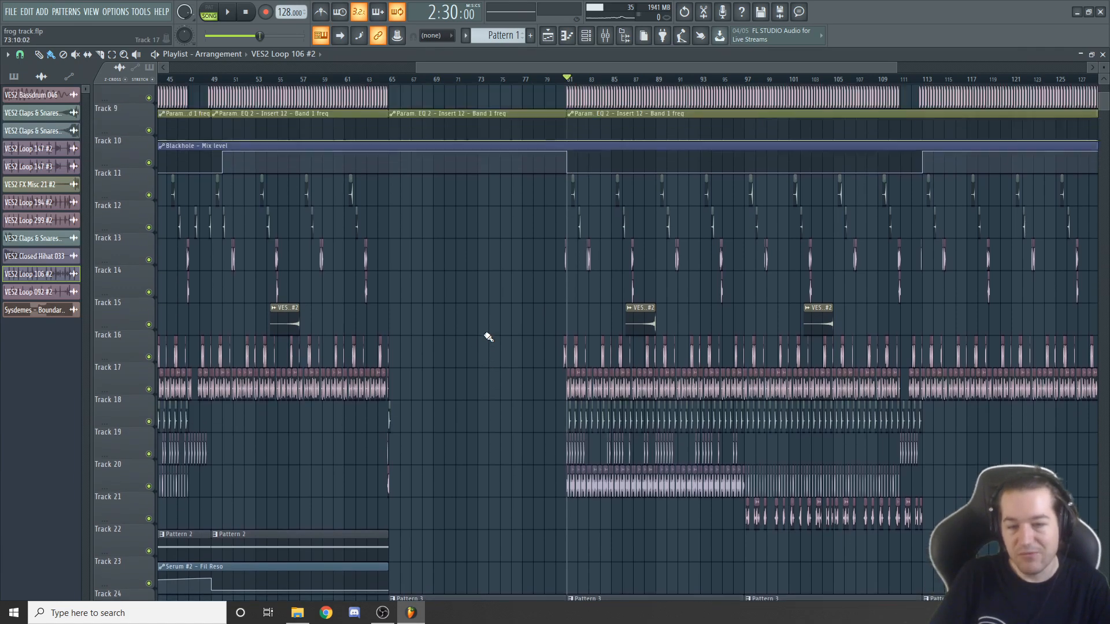
scroll(540, 258, "up", 4)
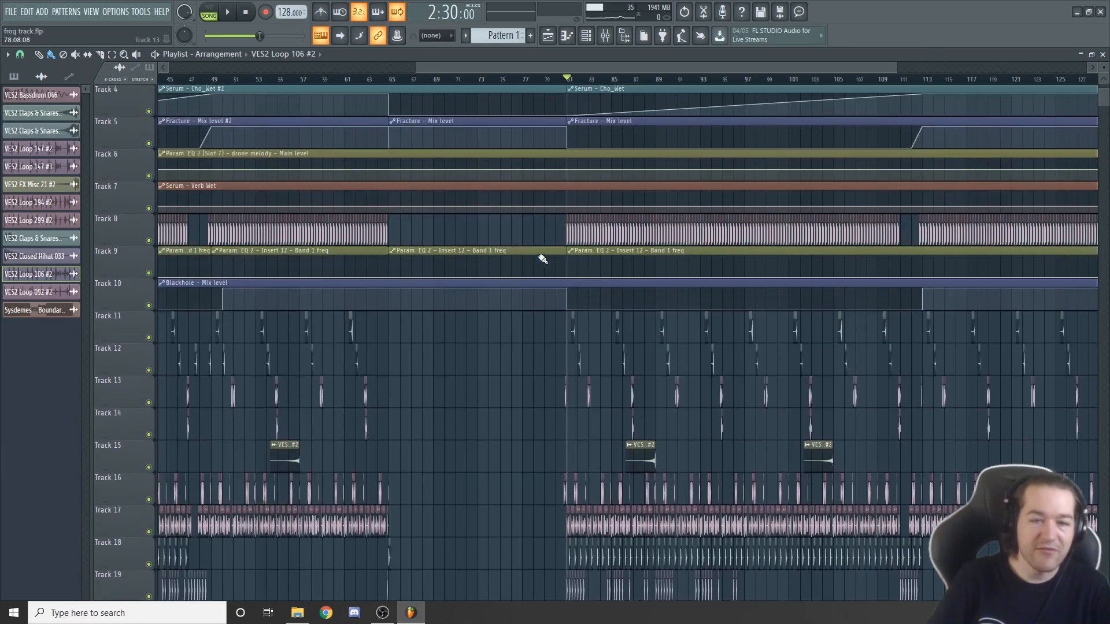
scroll(508, 248, "down", 4)
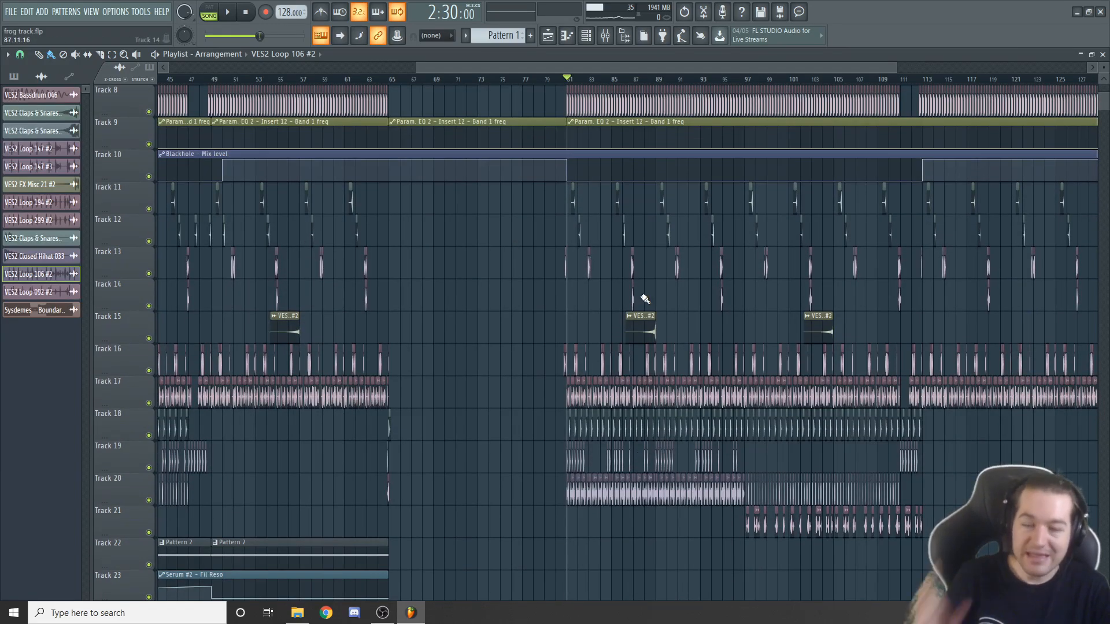
scroll(645, 299, "up", 2)
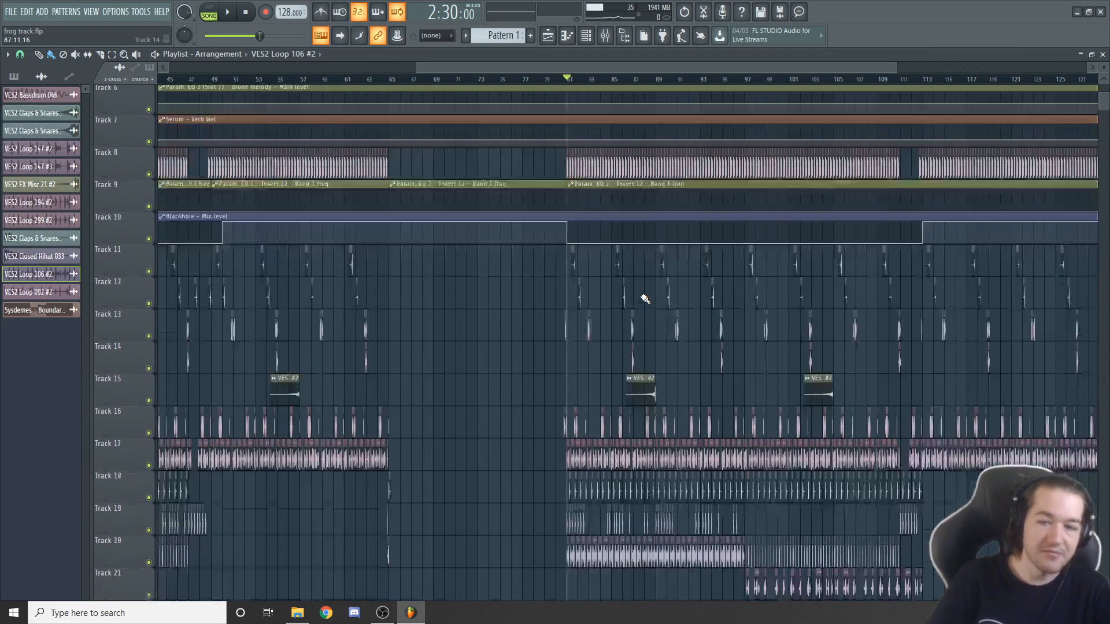
scroll(645, 299, "down", 3)
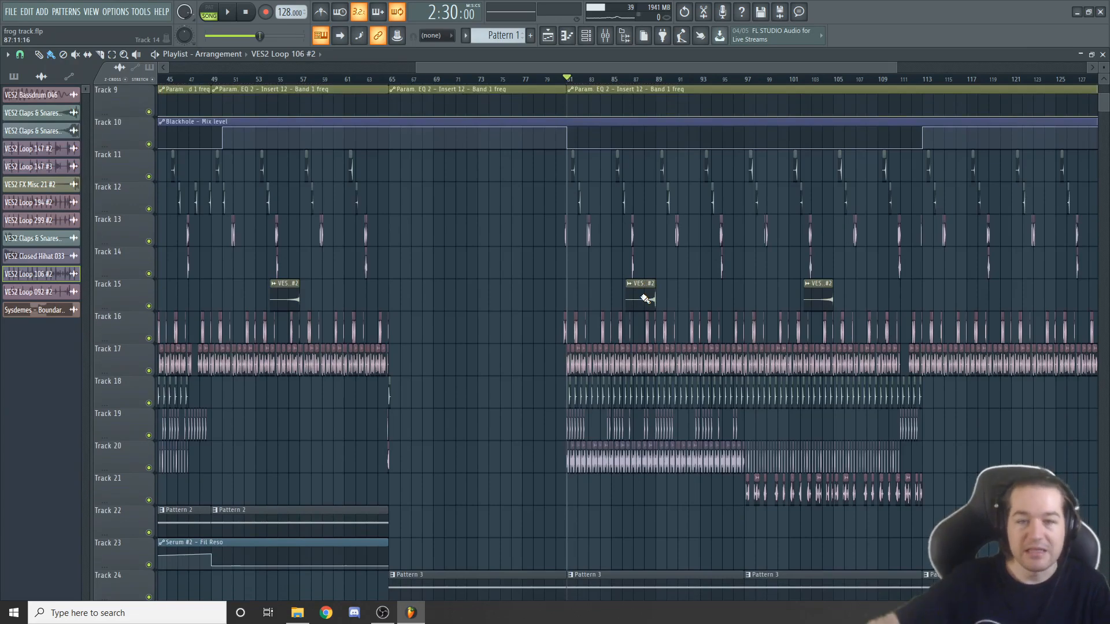
scroll(771, 370, "up", 4)
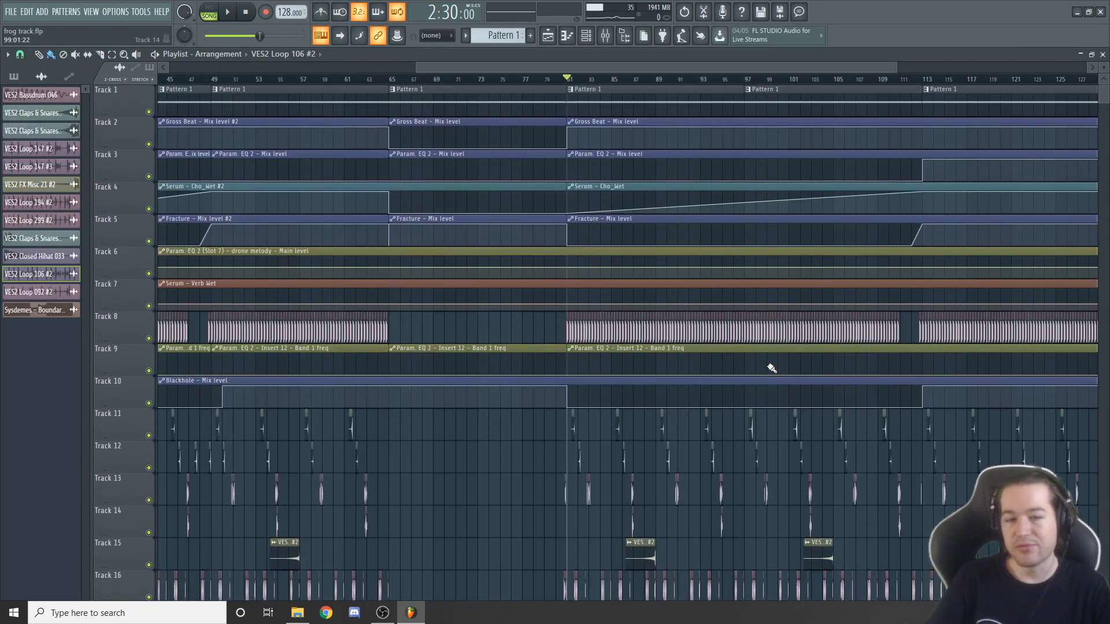
scroll(738, 314, "down", 5)
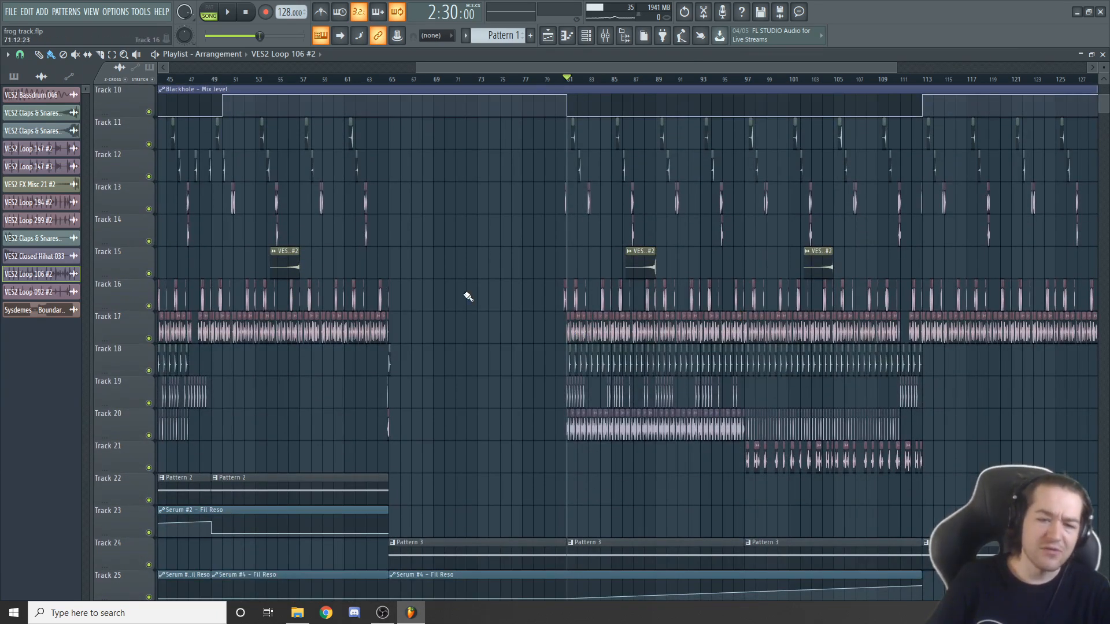
scroll(480, 306, "up", 3)
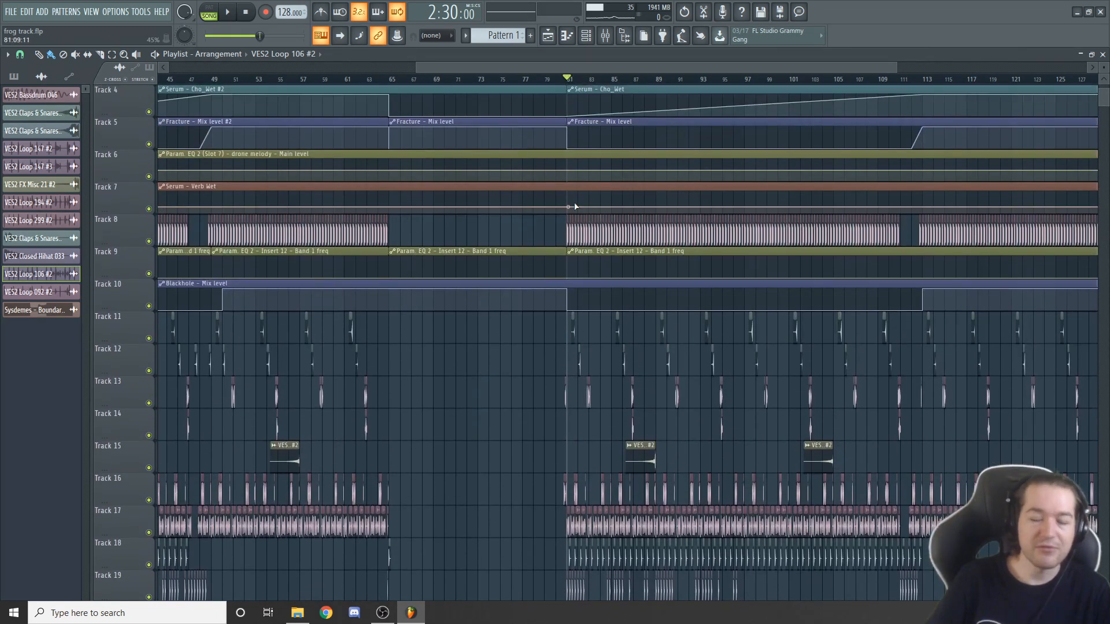
key("F9")
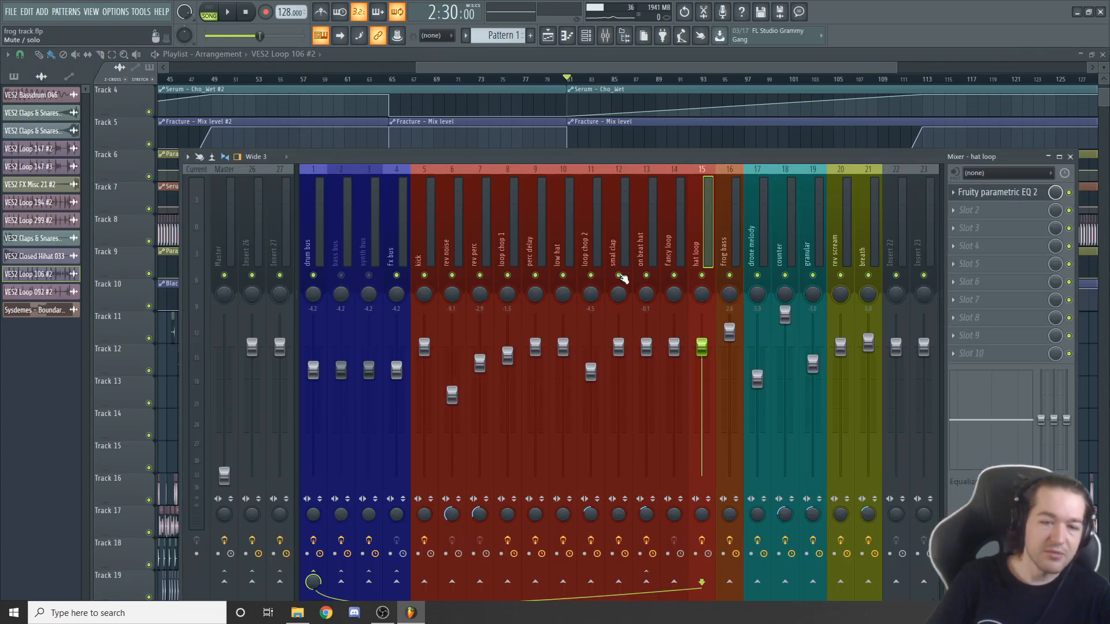
key("F9")
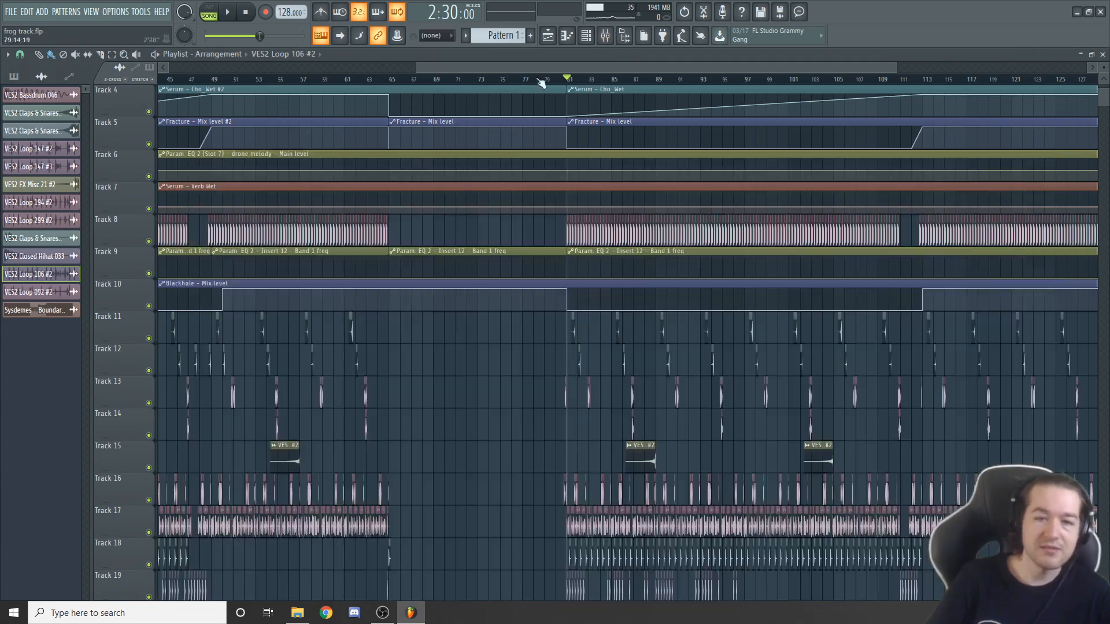
- Move the play position to bar 77 and play the transition into the section at bar 81
left_click(523, 80)
scroll(727, 243, "down", 8)
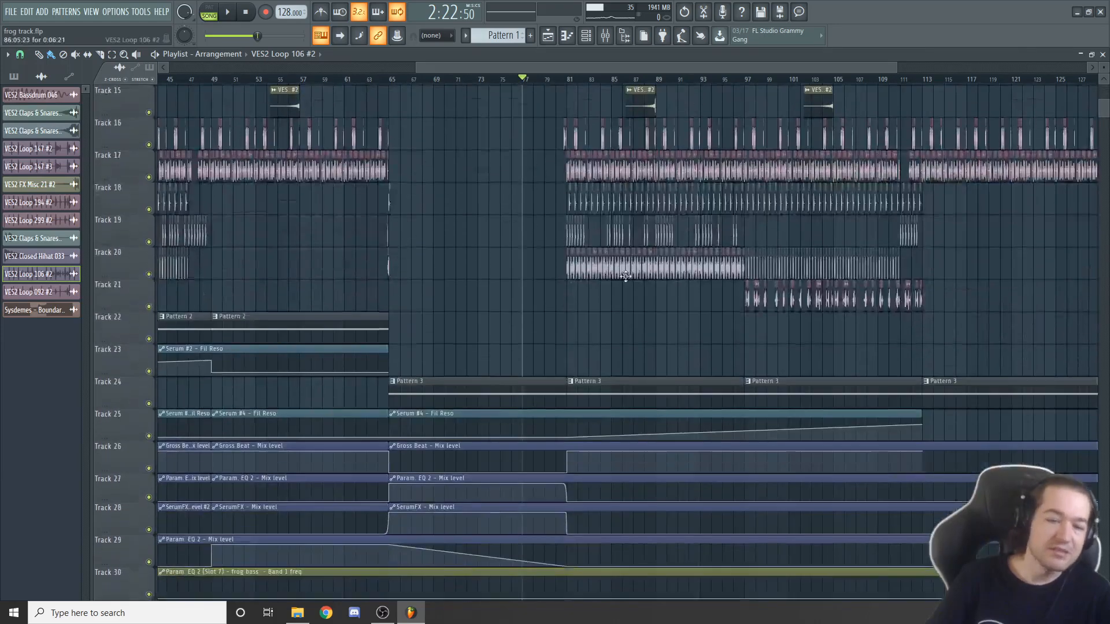
key("space")
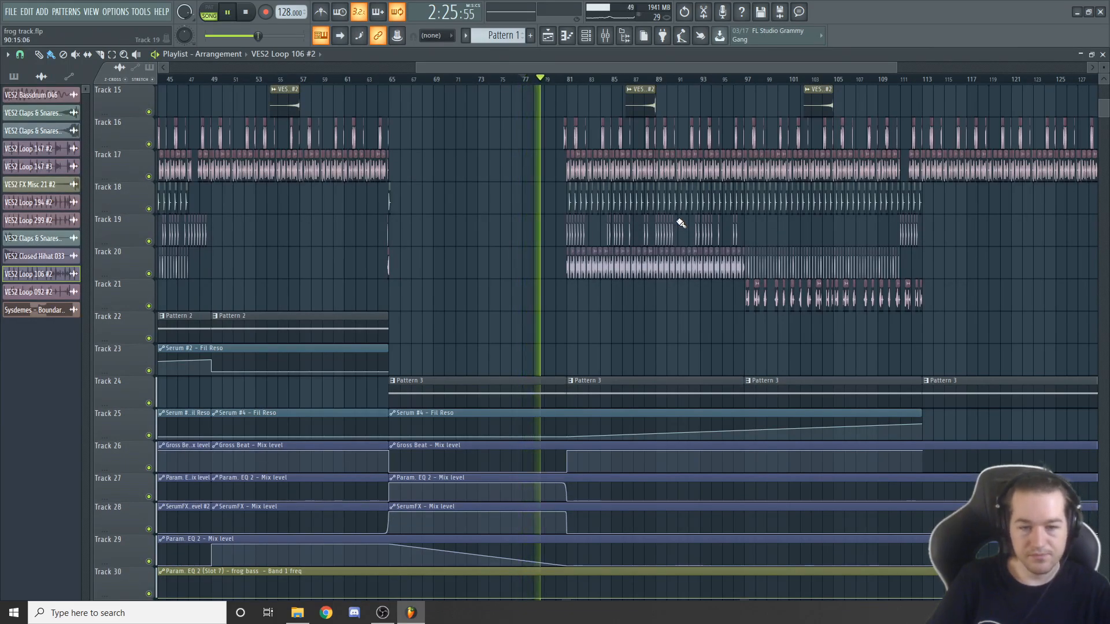
scroll(680, 223, "up", 2)
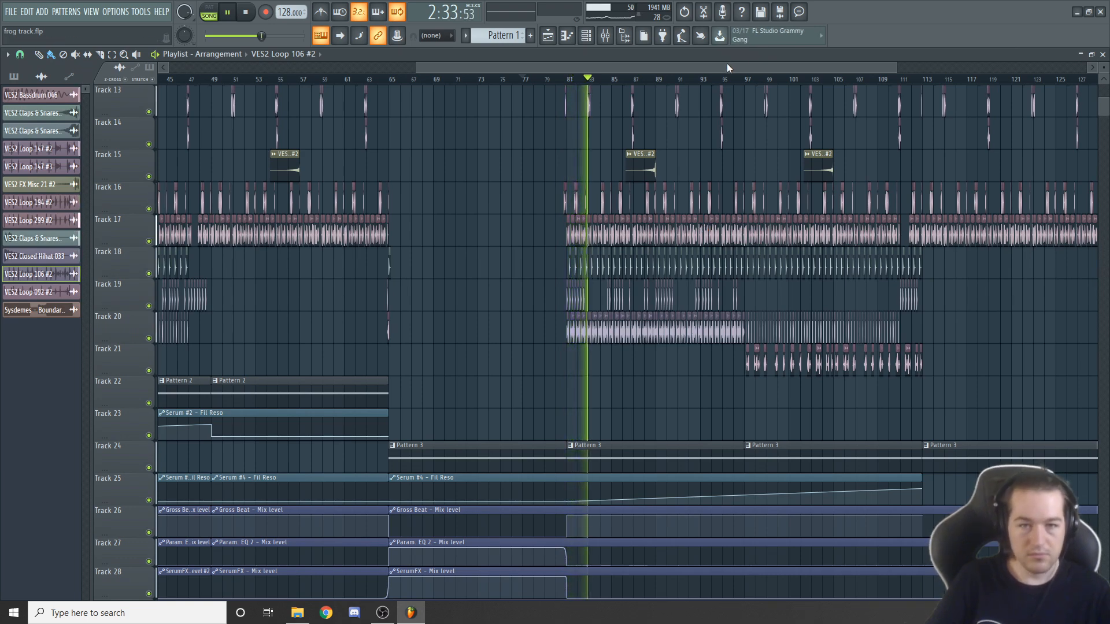
key("space")
- Examine how the percussion tracks develop from bar 81 to bar 113 and view the mixer channels
scroll(706, 185, "up", 8)
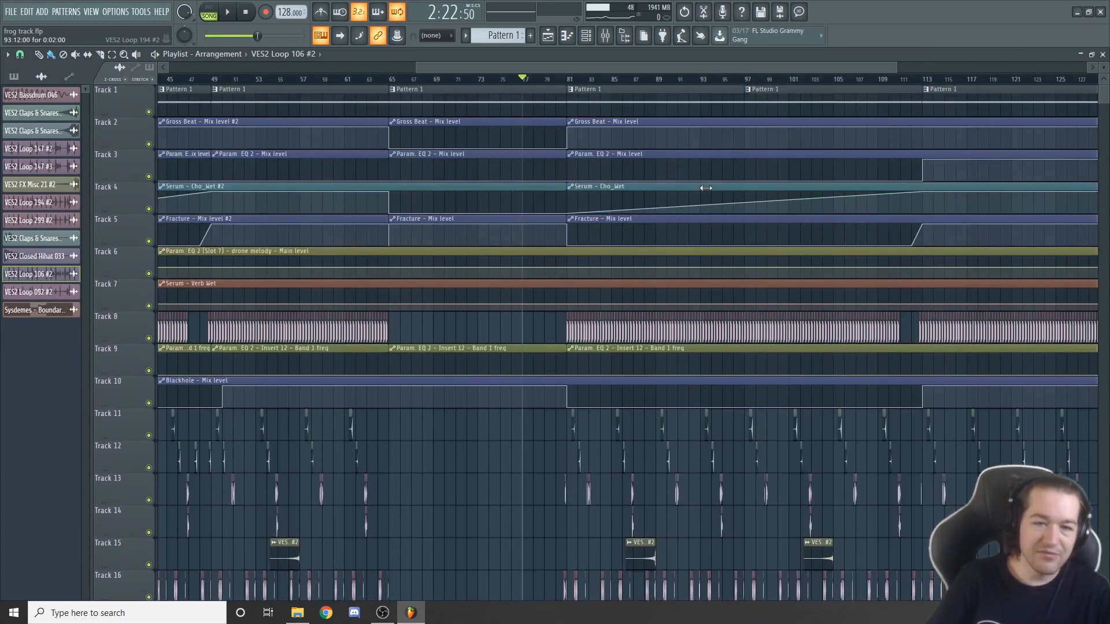
left_click(605, 35)
left_click(695, 63)
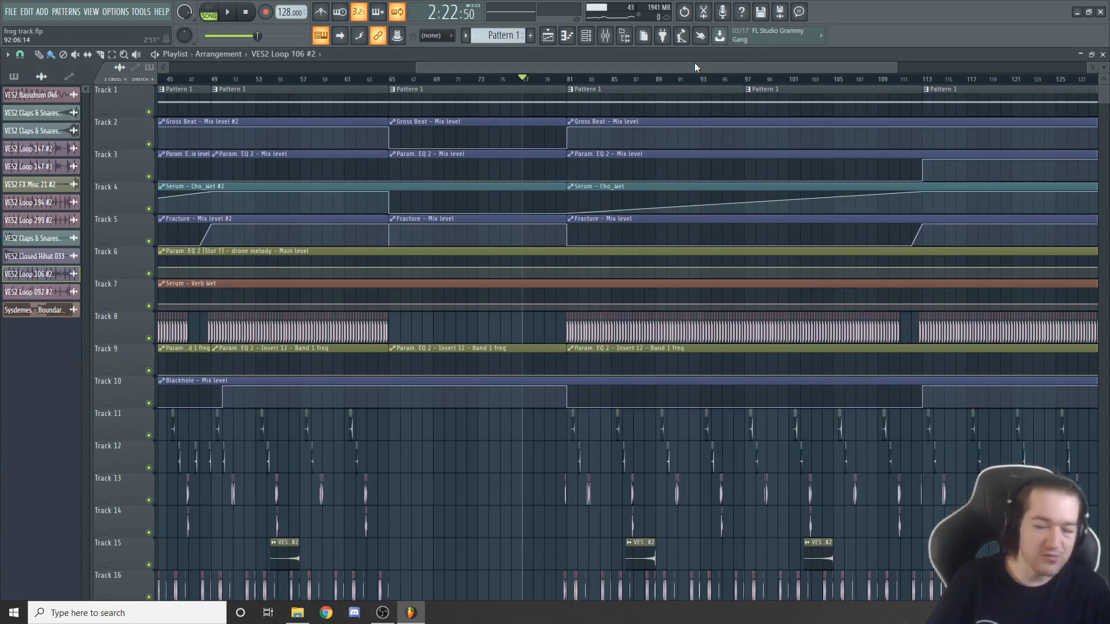
scroll(624, 264, "down", 6)
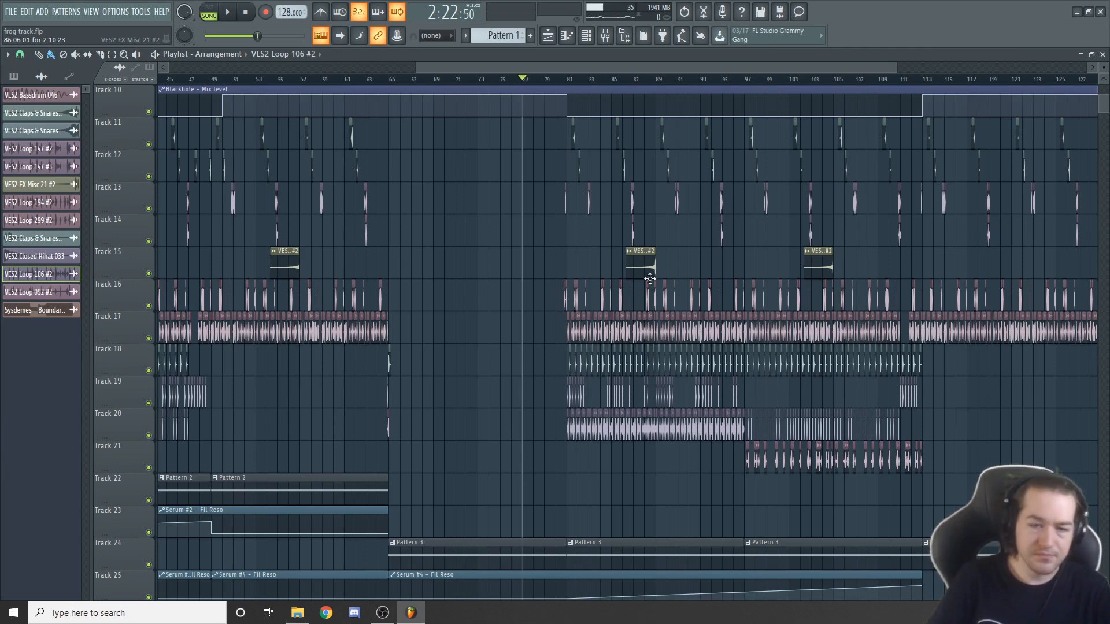
scroll(699, 267, "down", 1)
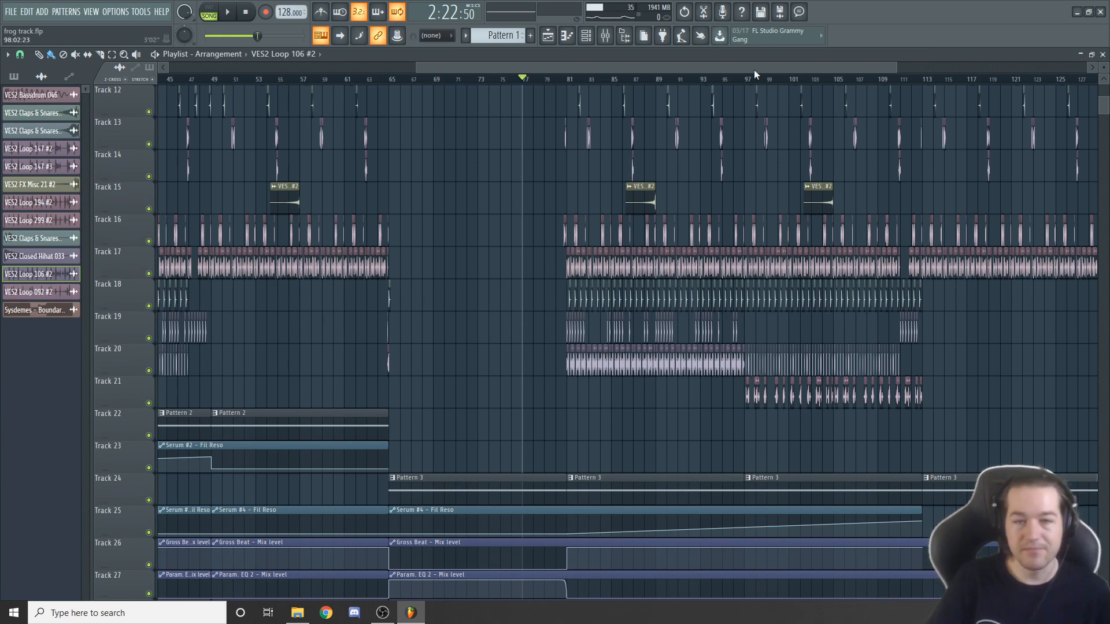
scroll(754, 69, "up", 6)
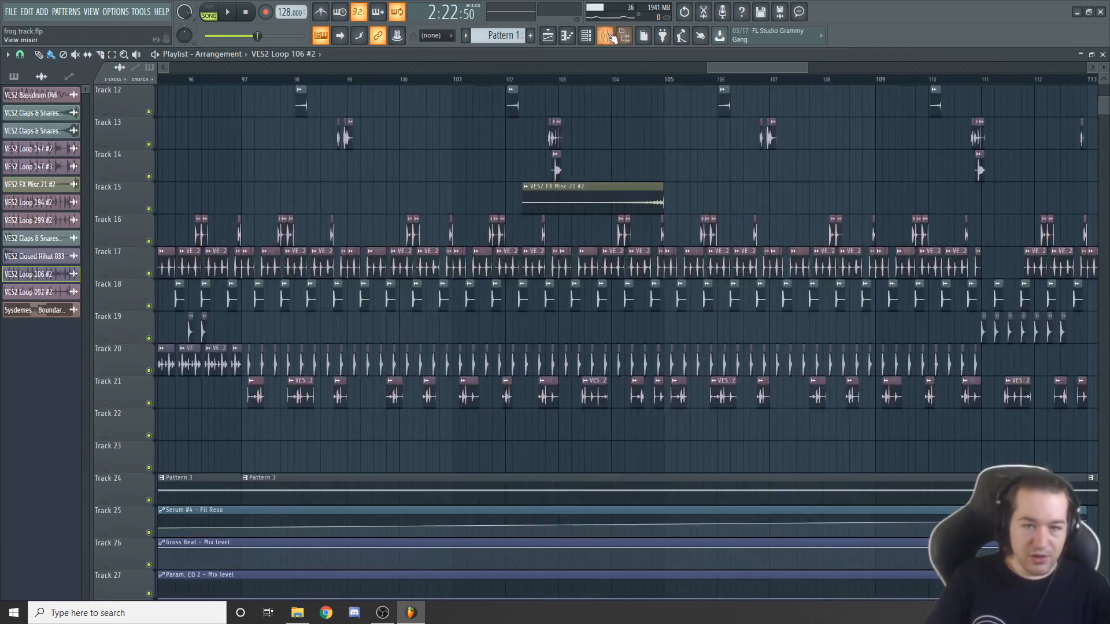
left_click(611, 38)
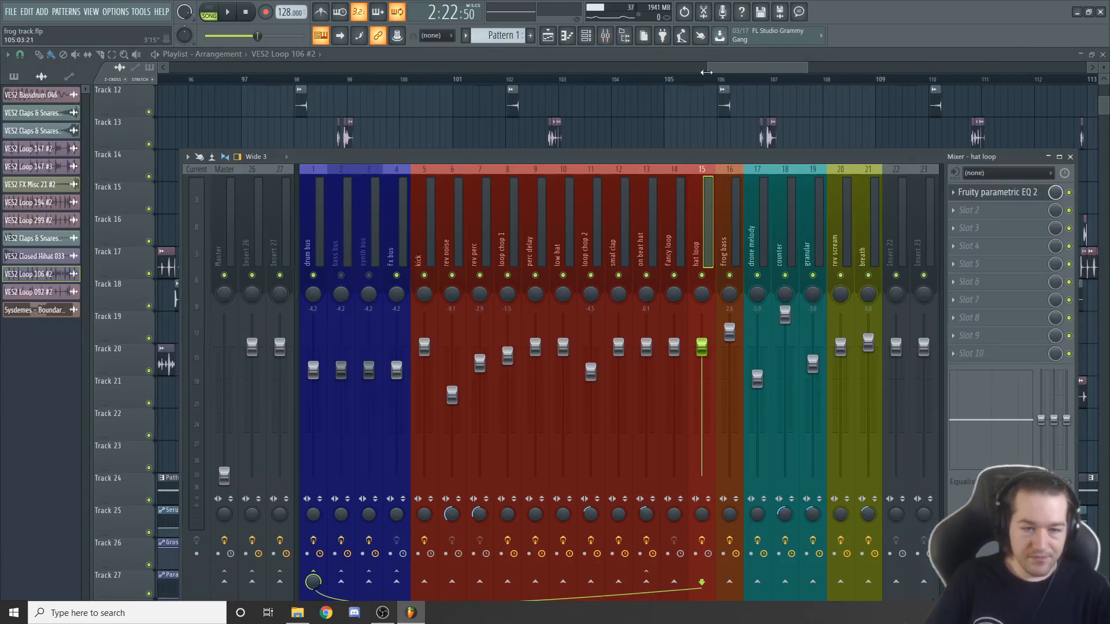
- Move the play position to bar 97, solo Track 20, and audition its pattern from there
left_click_drag(798, 70, 757, 67)
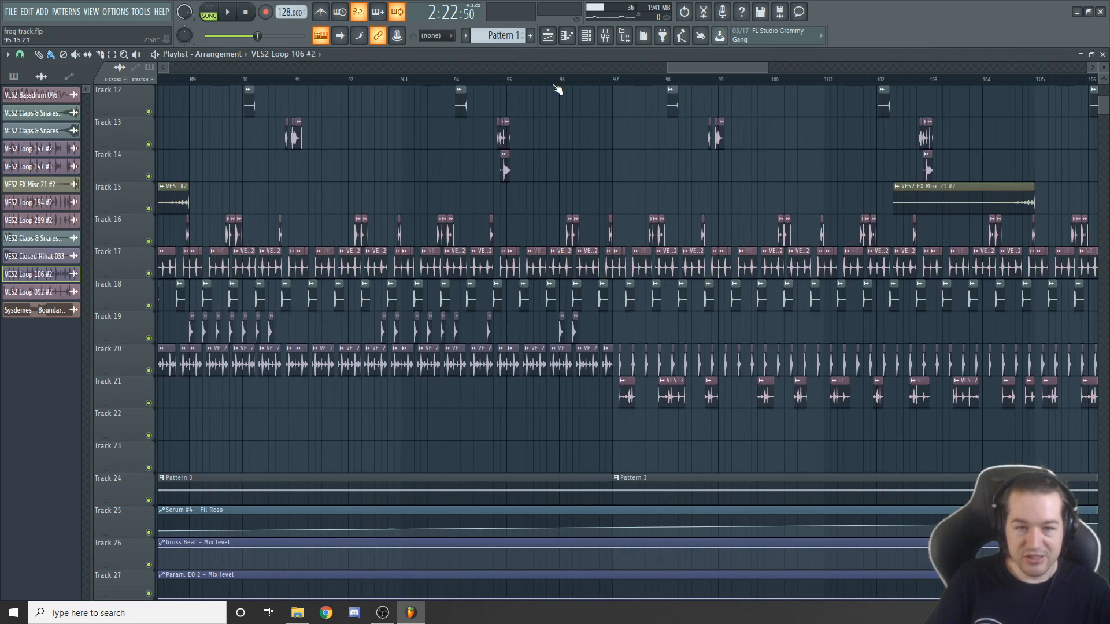
left_click(614, 77)
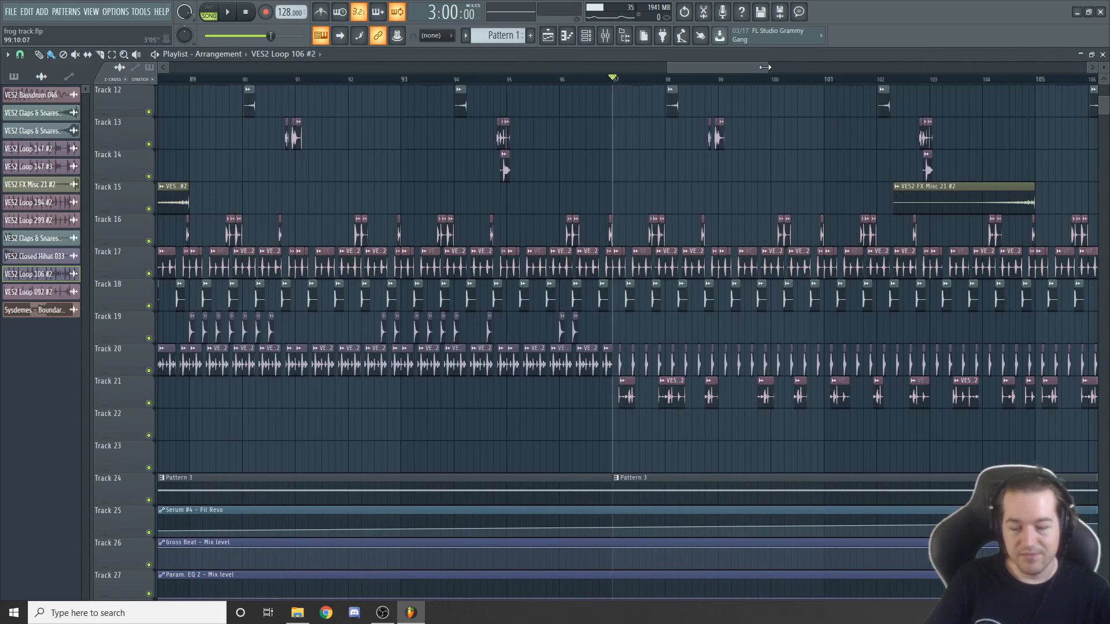
right_click(149, 372)
key("space")
key("space")
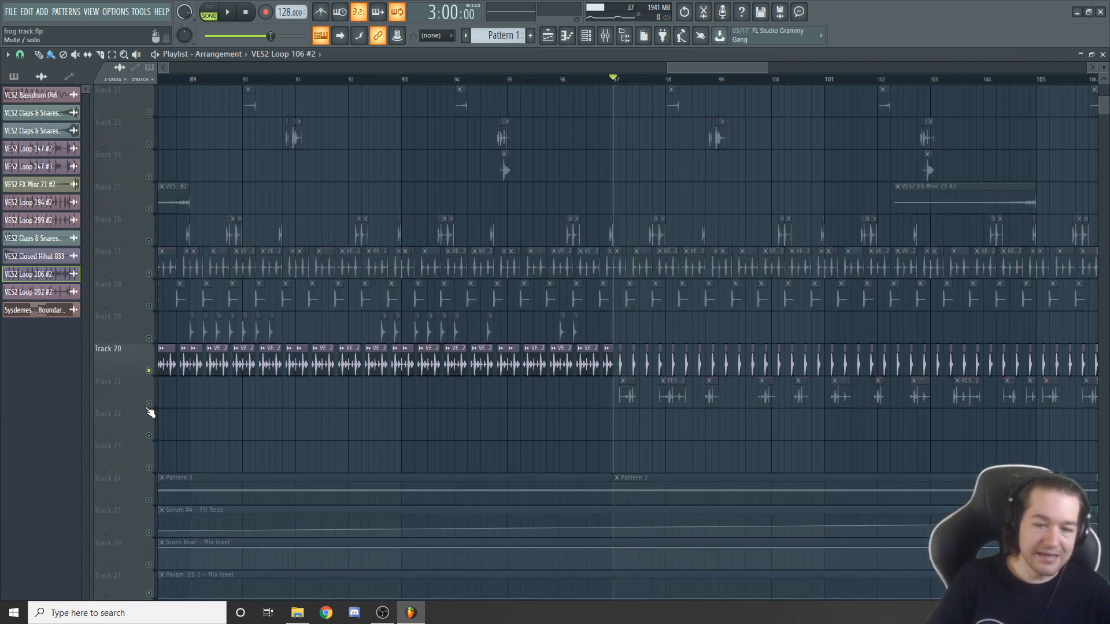
- Solo Track 21 and view the channel settings of its VES2 Loop 092 #2 sample
right_click(148, 404)
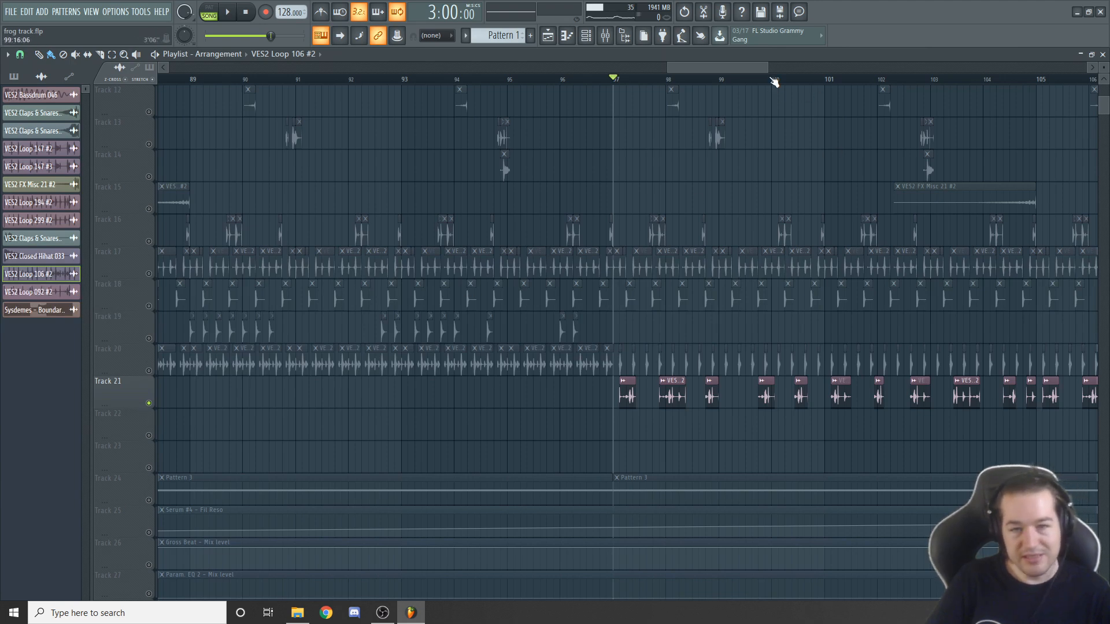
left_click_drag(767, 68, 815, 68)
left_click(28, 292)
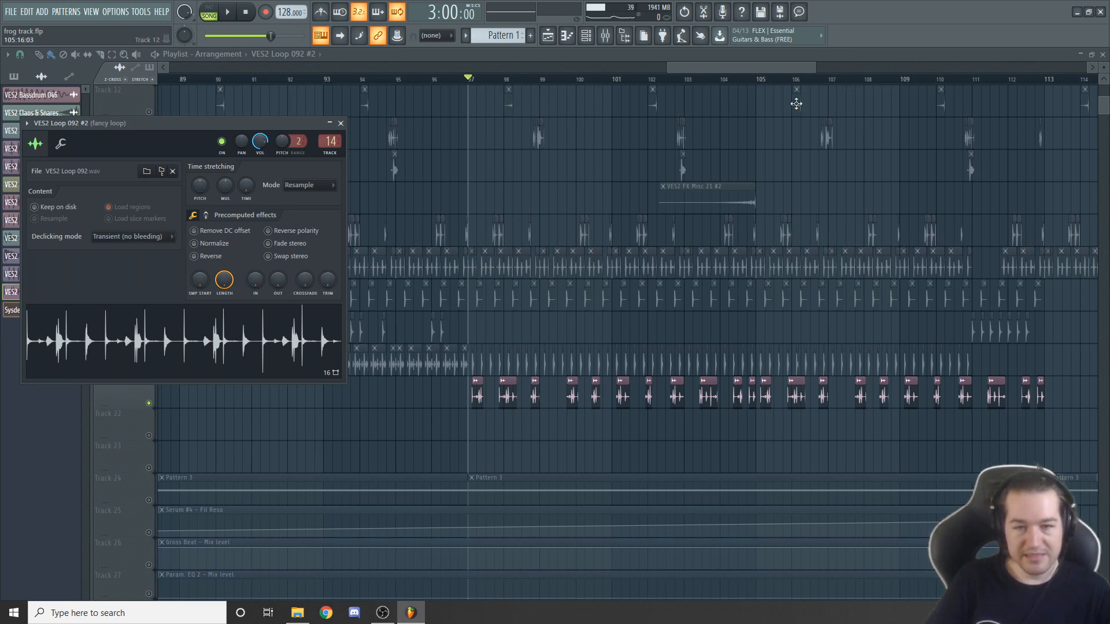
left_click(784, 66)
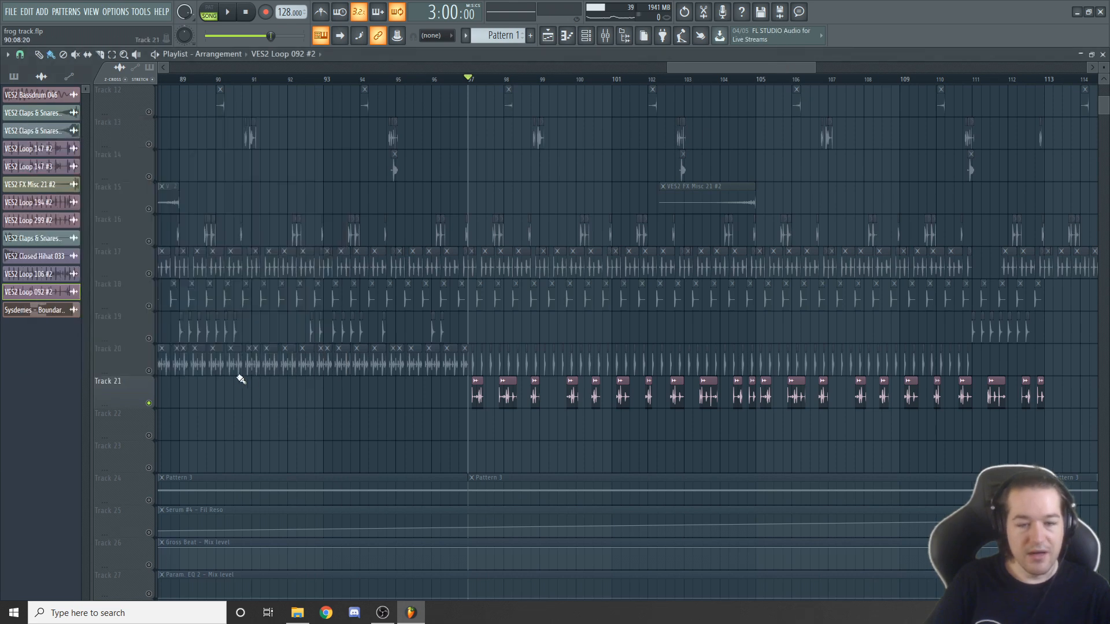
- Turn off the solo so all tracks sound, and play the full mix from bar 97
left_click(150, 370)
scroll(685, 322, "up", 2)
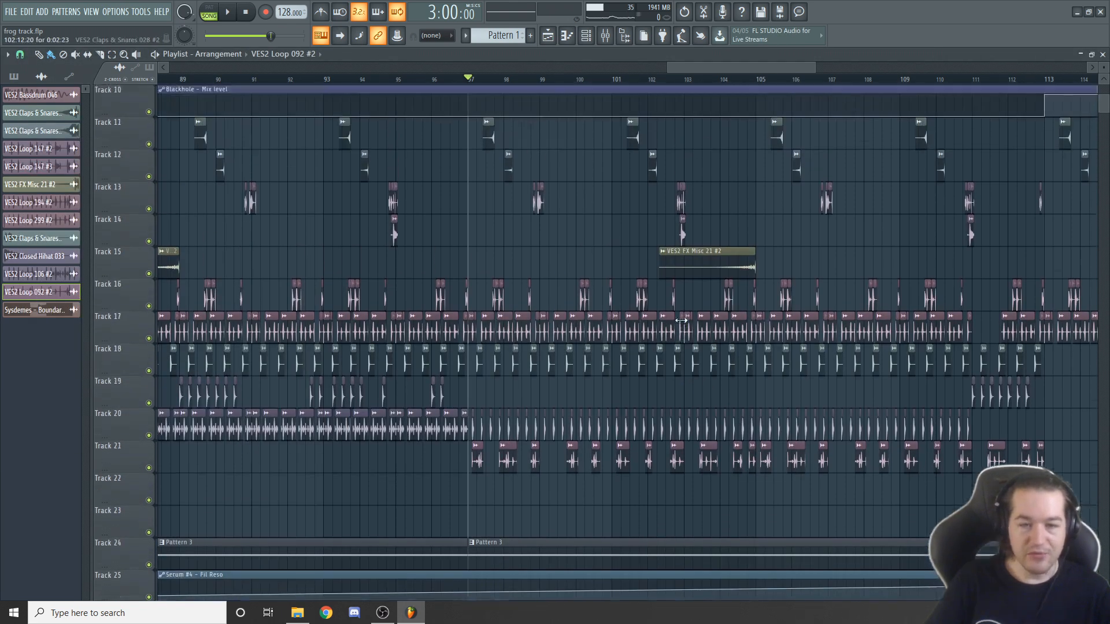
key("space")
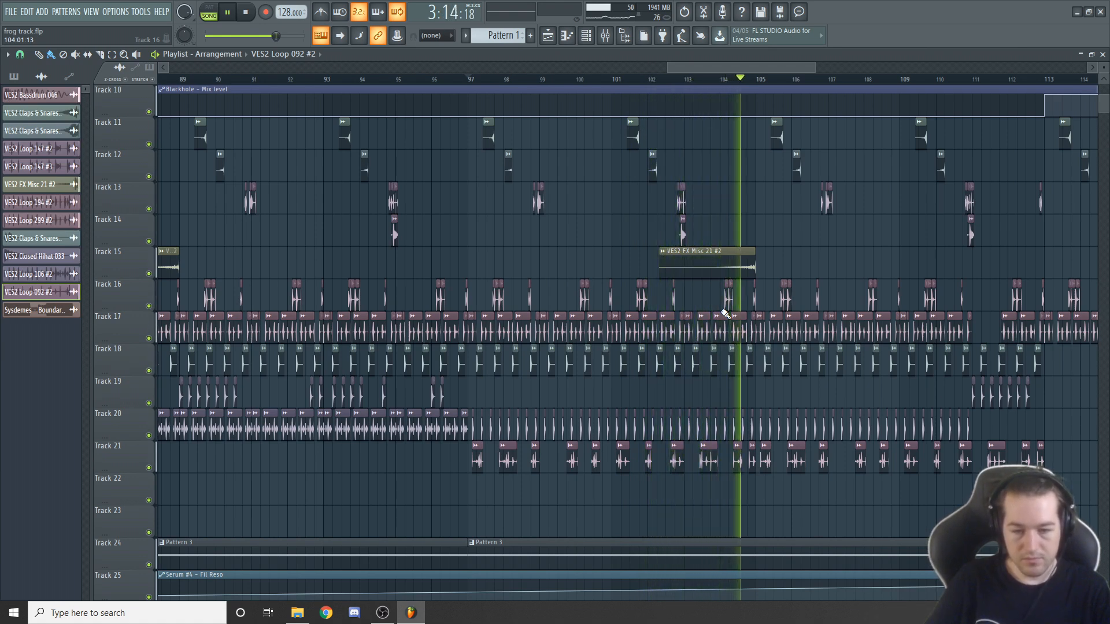
key("space")
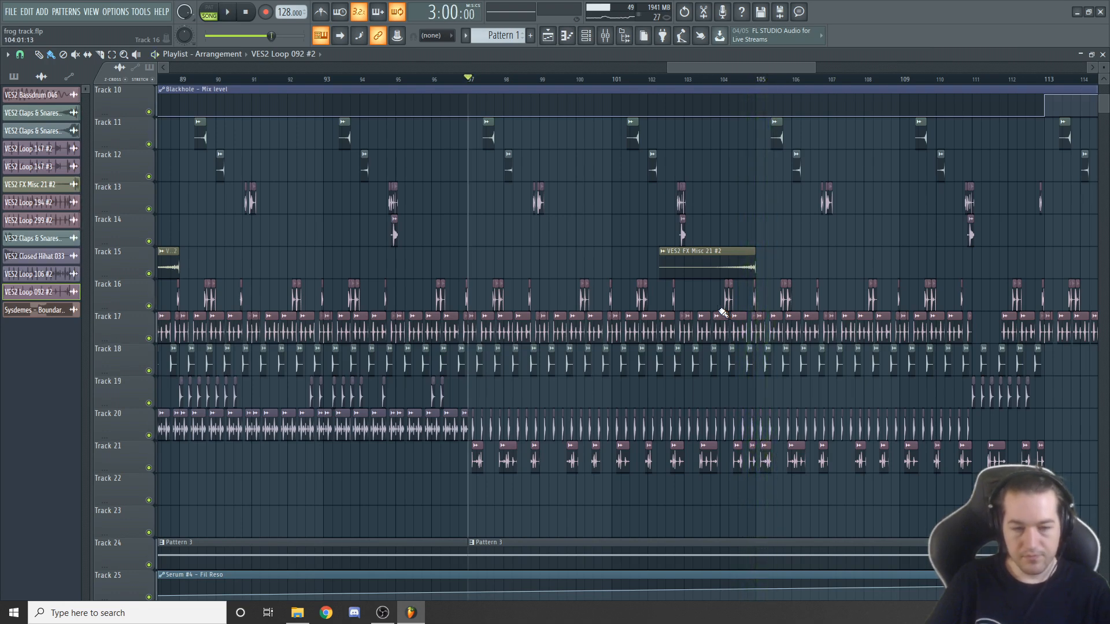
- Move the play position to bar 93 and play the transition into the section at bar 97
left_click(325, 82)
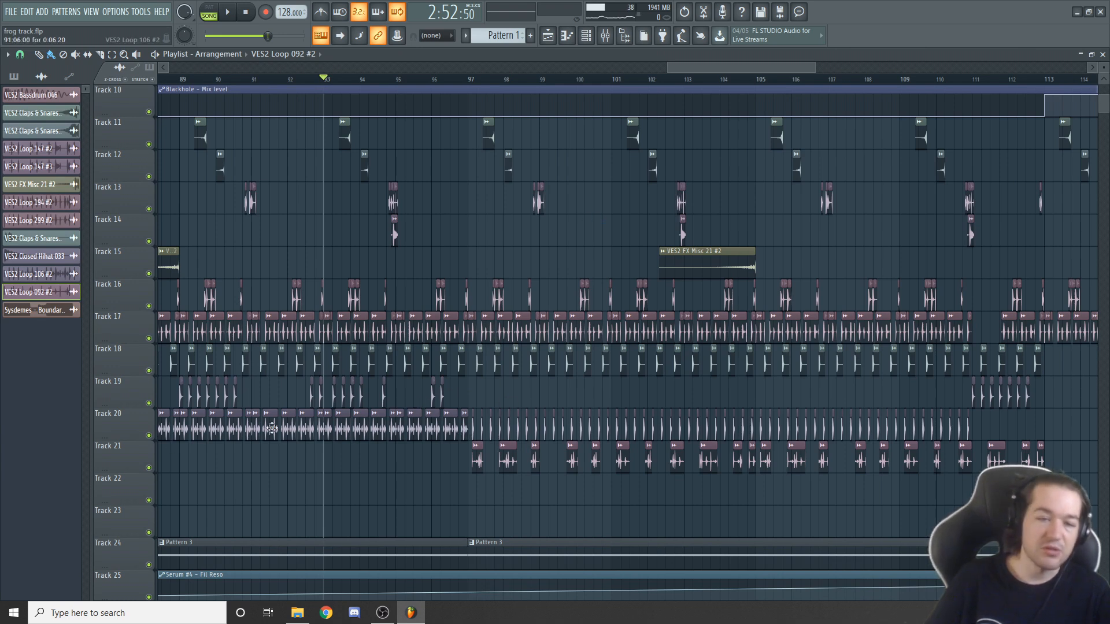
key("space")
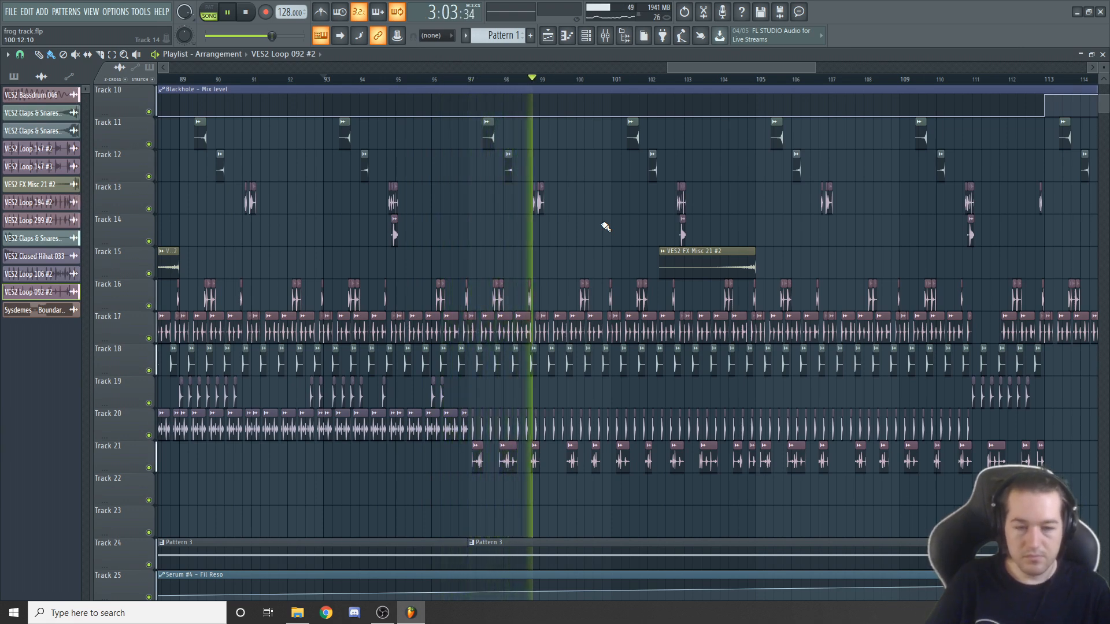
key("space")
- Examine how the kick, percussion and automation tracks are layered between bars 81 and 113
left_click_drag(780, 64, 883, 68)
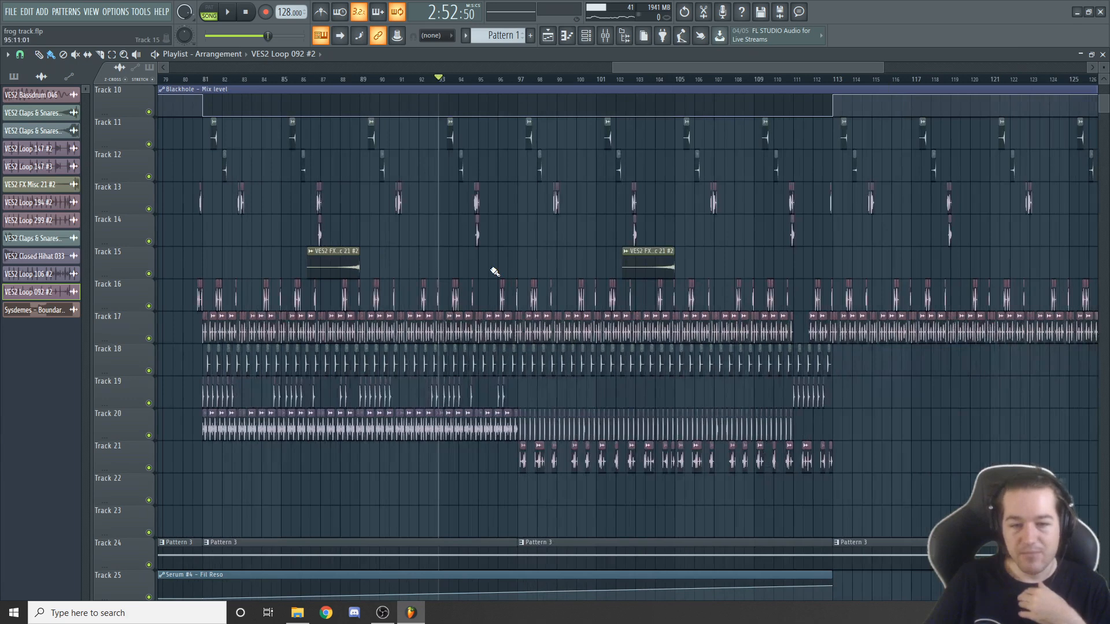
scroll(494, 272, "up", 3)
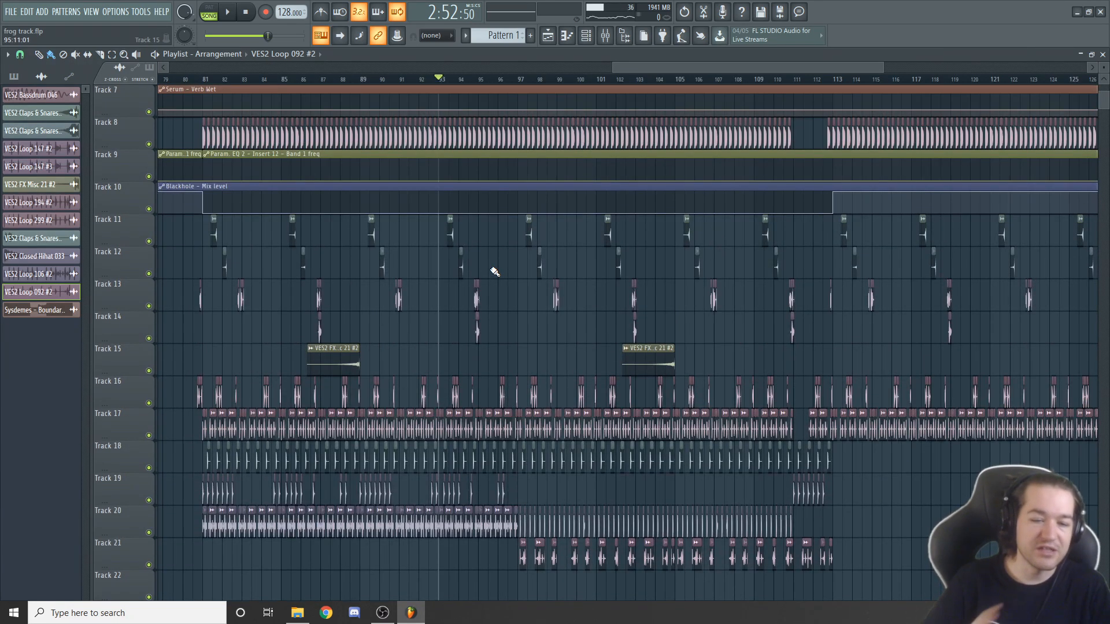
scroll(488, 502, "down", 2)
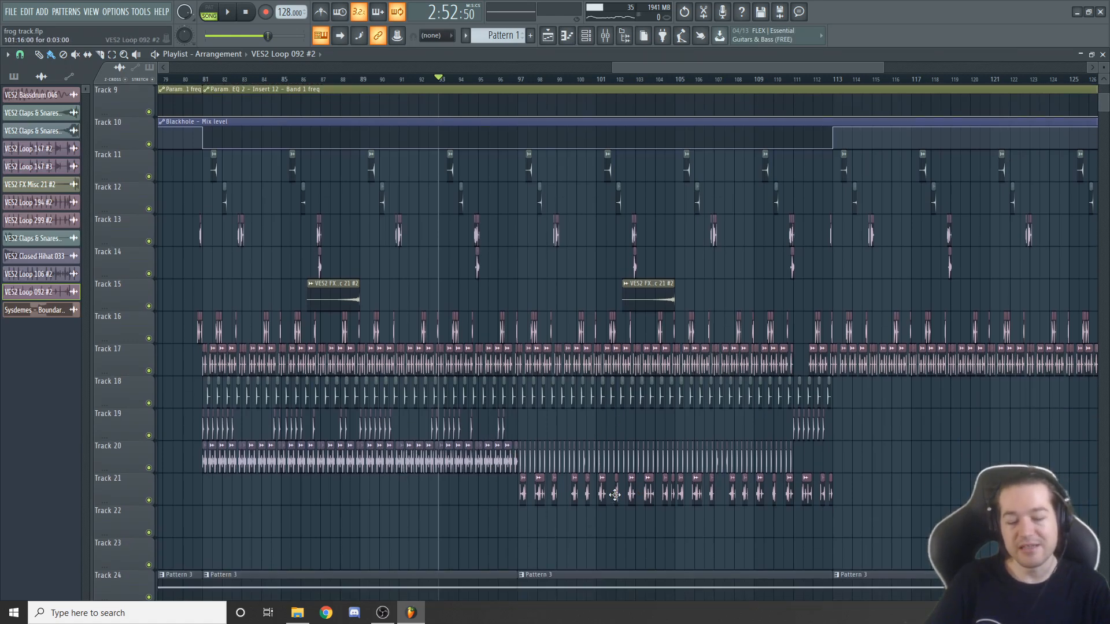
scroll(587, 351, "down", 8)
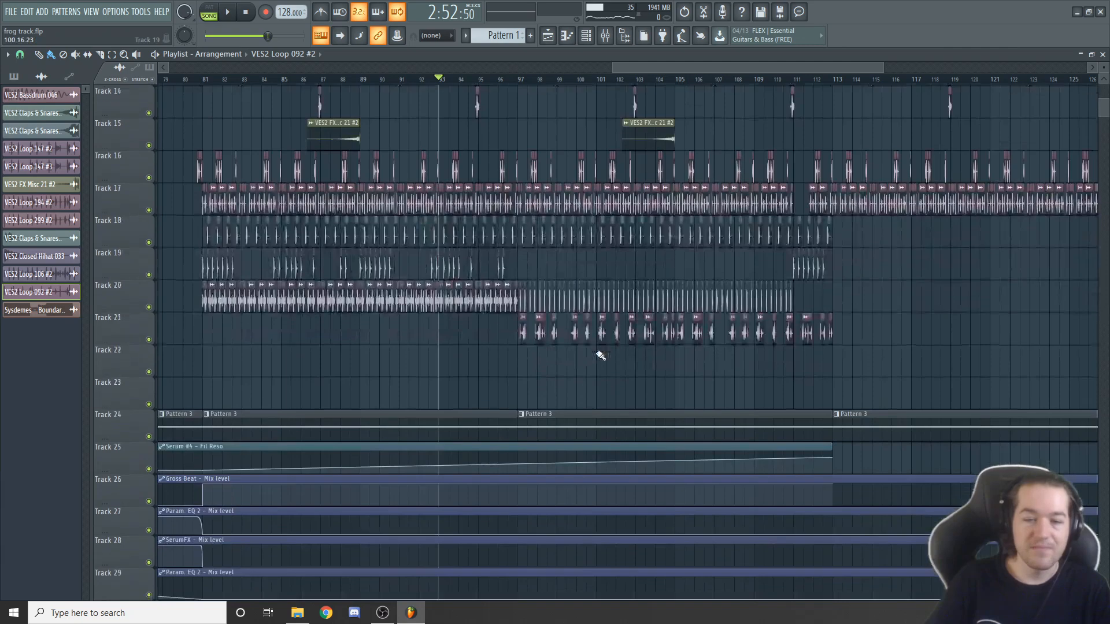
scroll(600, 355, "up", 6)
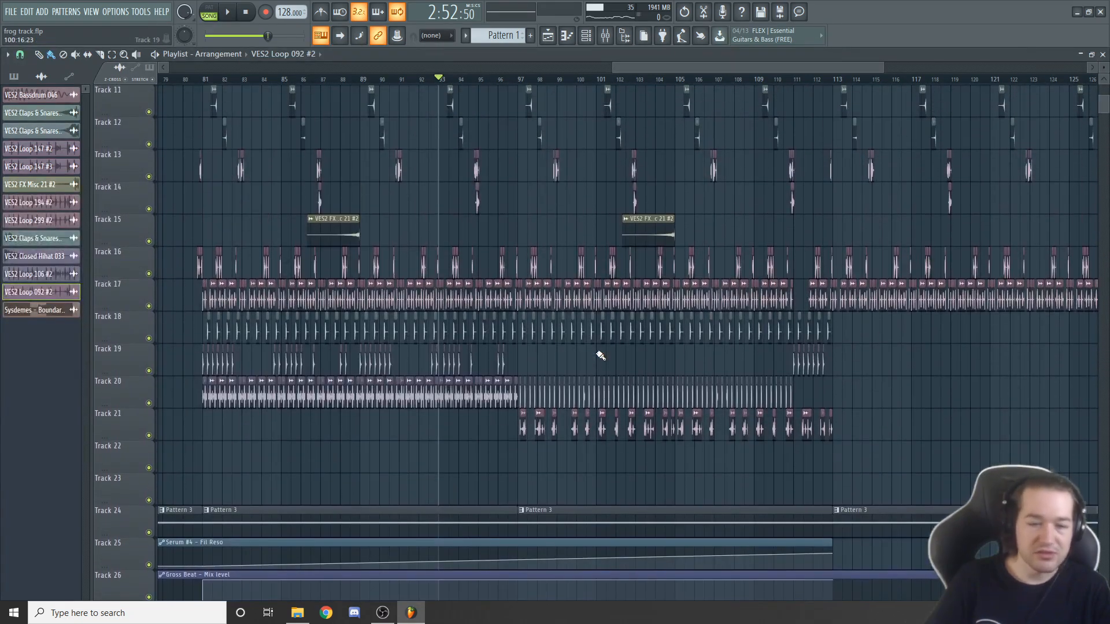
scroll(601, 355, "up", 7)
scroll(595, 354, "down", 6)
- Examine the whole arrangement from bar 1 to bar 145, from the percussion tracks down to the automation on Track 44
left_click_drag(747, 66, 306, 65)
left_click_drag(444, 68, 1029, 86)
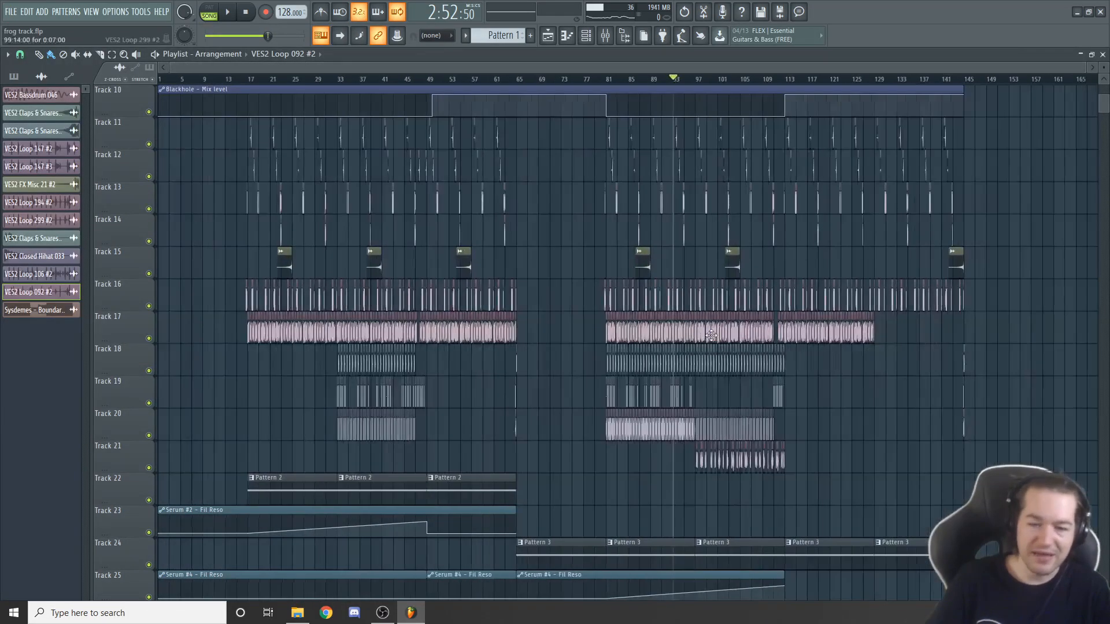
scroll(711, 335, "down", 17)
scroll(711, 334, "down", 6)
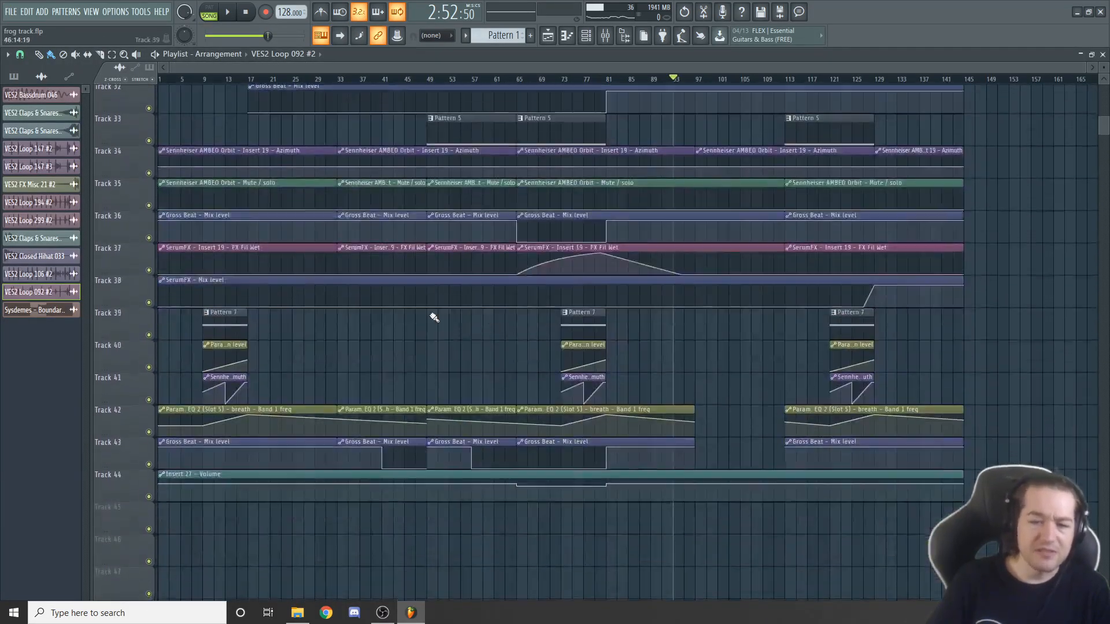
scroll(584, 332, "up", 20)
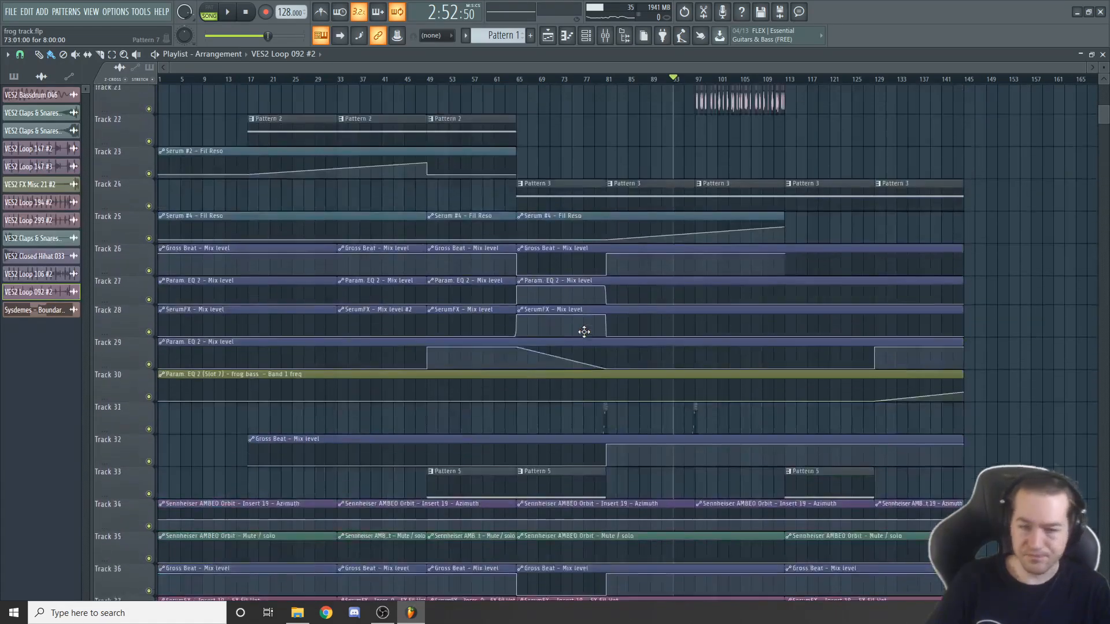
scroll(584, 332, "up", 1)
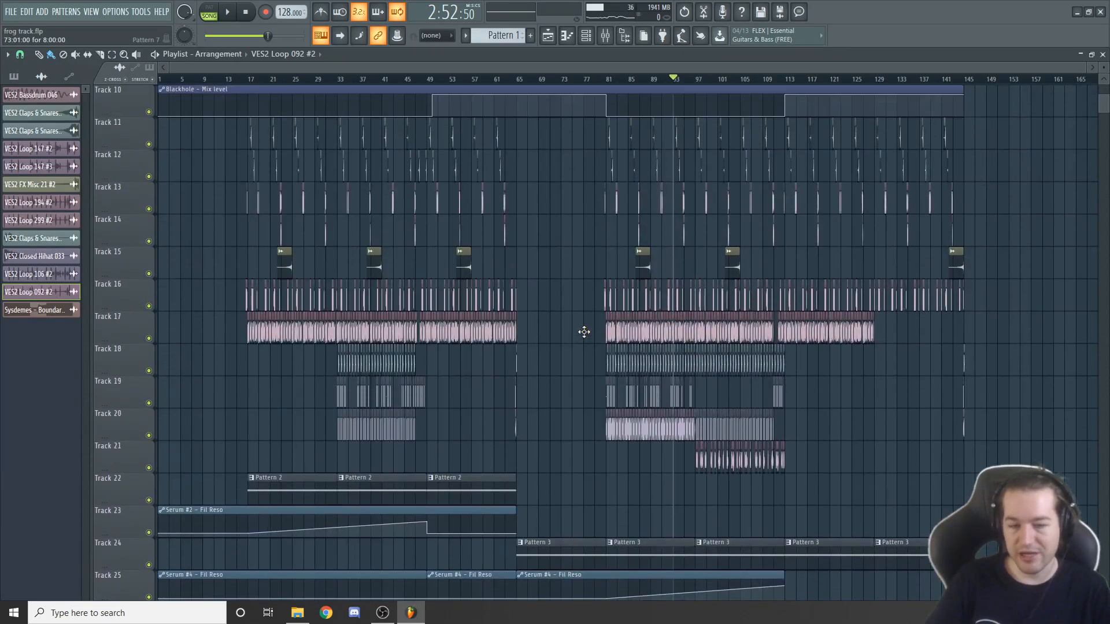
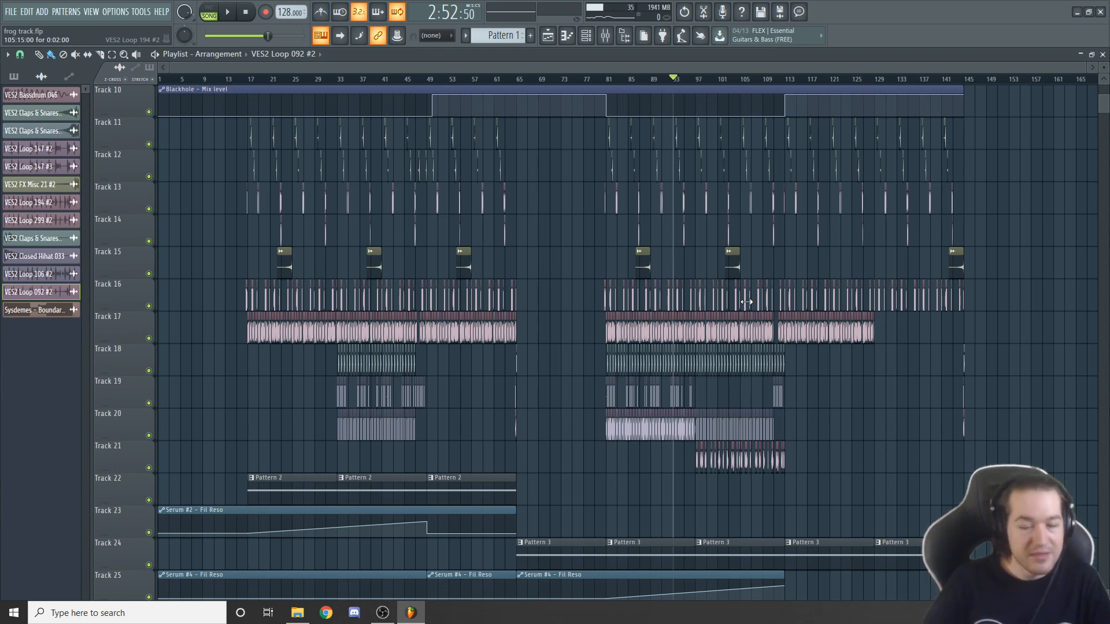
- Examine the drum, percussion and automation tracks in the closing section from bar 113 to bar 145
scroll(829, 377, "down", 2)
scroll(829, 379, "up", 6, "ctrl")
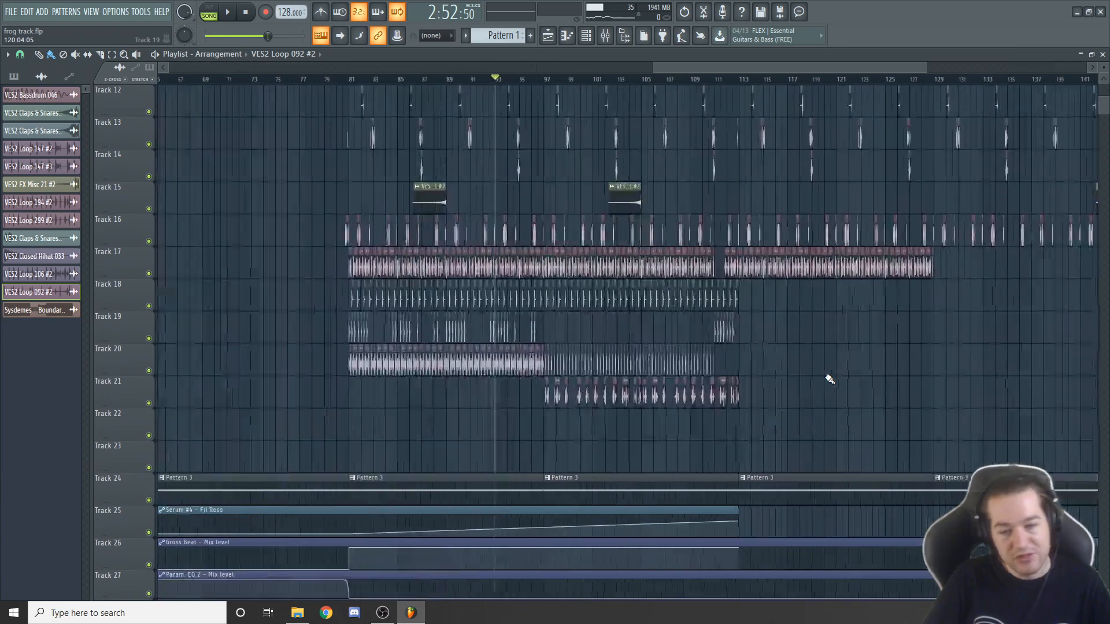
scroll(584, 376, "up", 7)
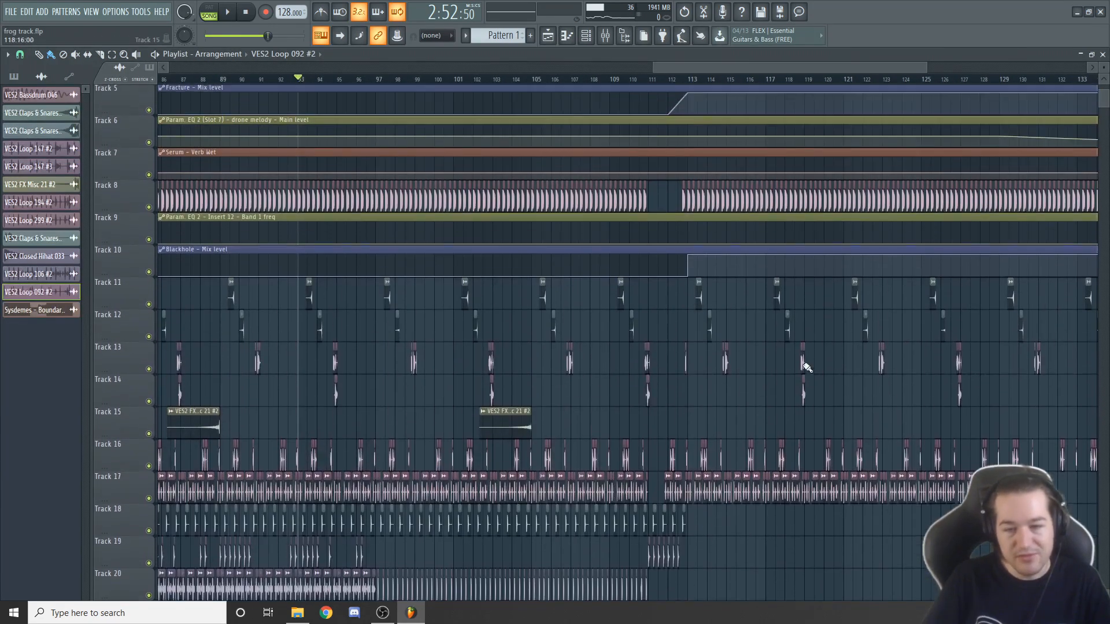
left_click_drag(795, 68, 904, 82)
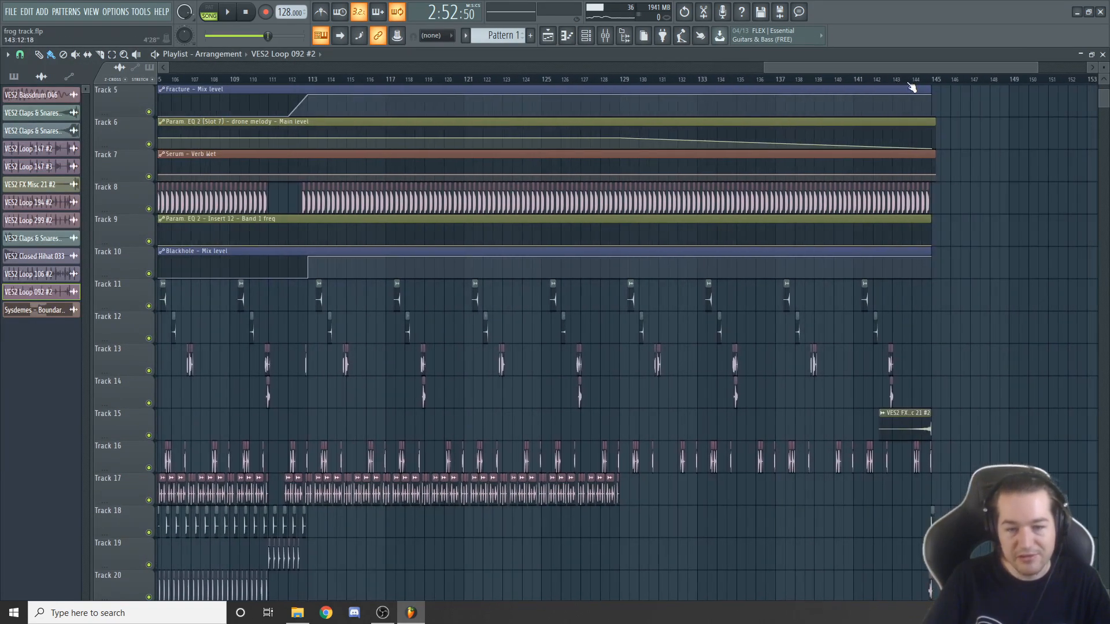
- Play the arrangement from bar 129 to hear the closing section while looking over its tracks
scroll(769, 391, "up", 2)
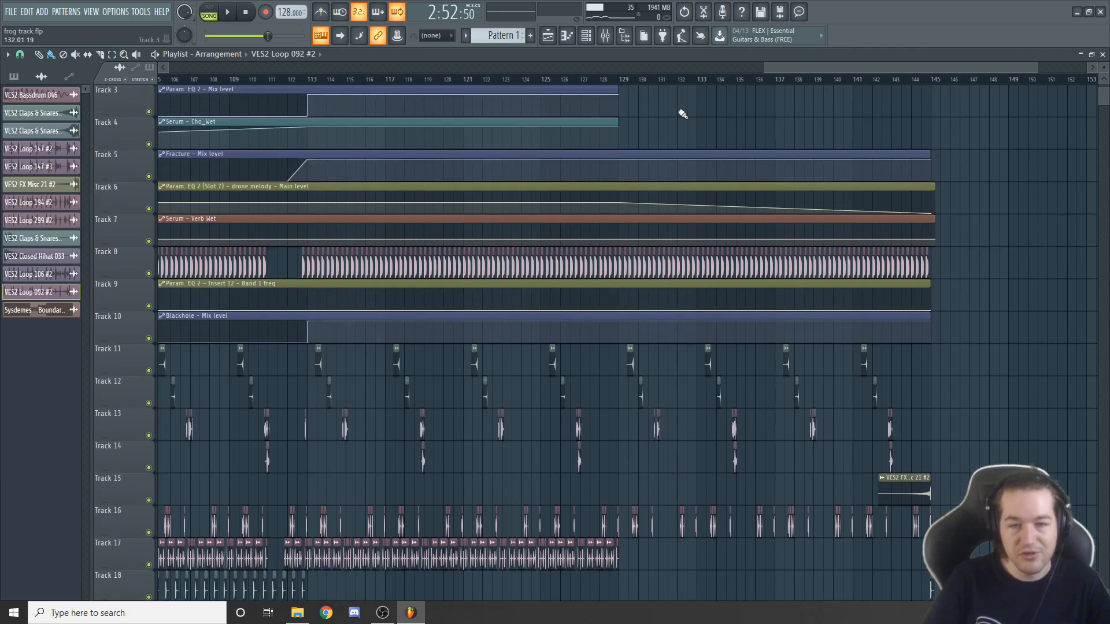
left_click(626, 81)
scroll(911, 339, "down", 6)
scroll(743, 303, "down", 3)
scroll(743, 303, "up", 3)
key("space")
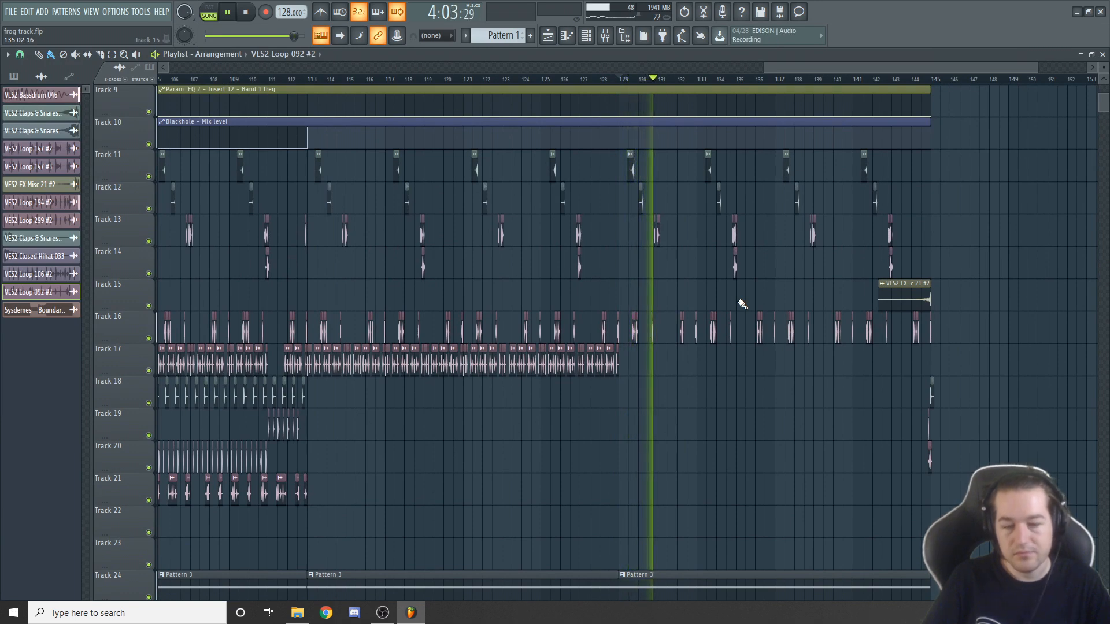
scroll(742, 304, "up", 5)
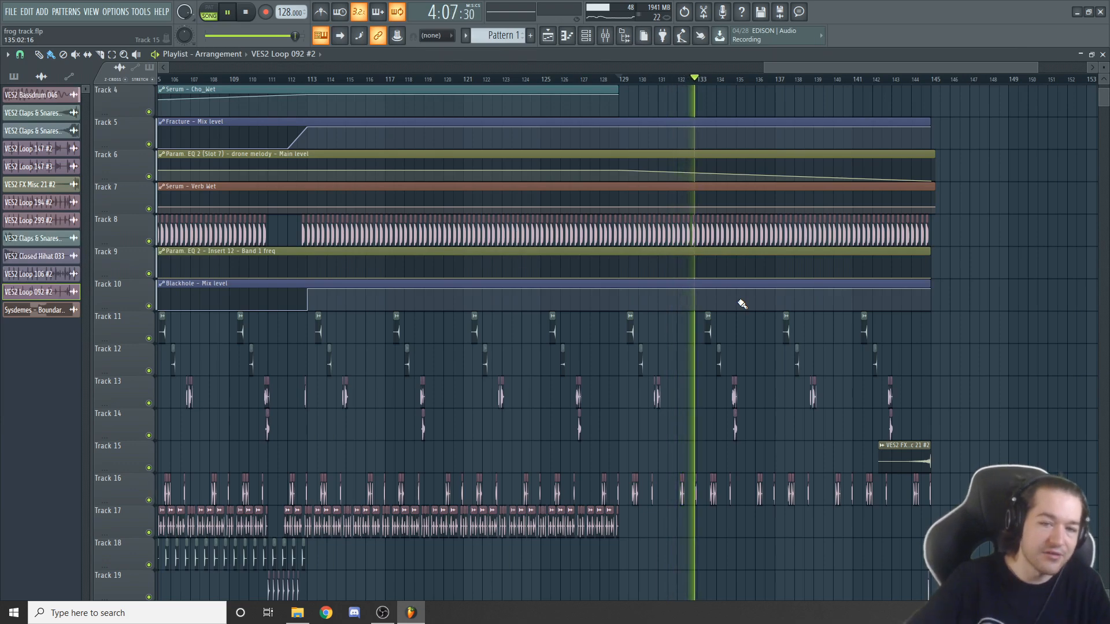
key("space")
- Show the full length of the arrangement in the playlist and review its drum, pattern and automation tracks
left_click_drag(910, 69, 315, 71)
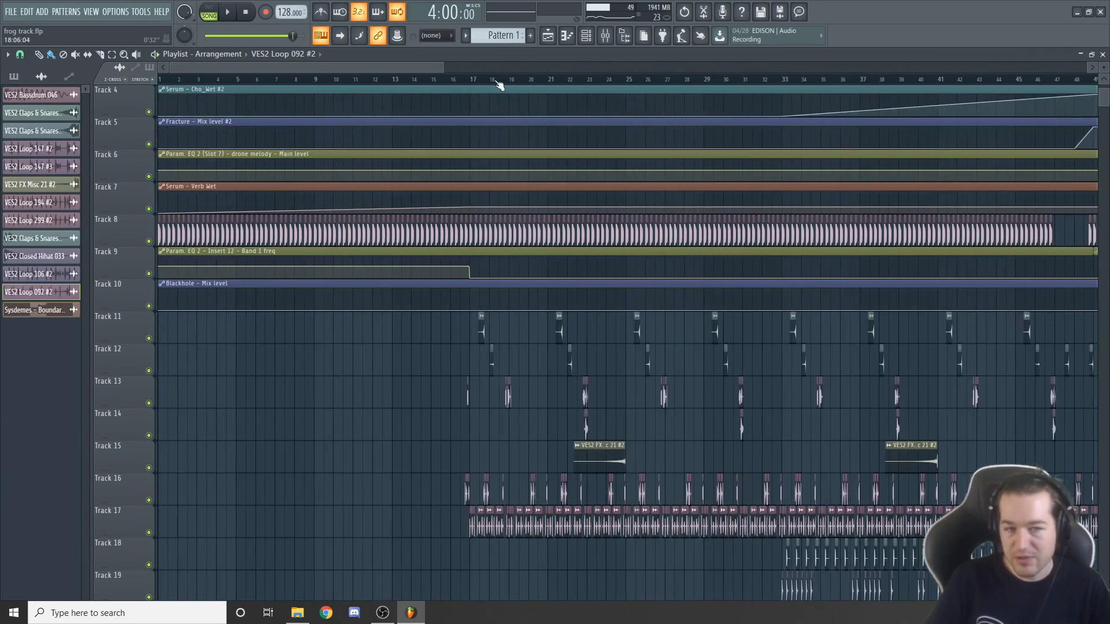
left_click_drag(444, 68, 1086, 63)
scroll(852, 288, "down", 5)
scroll(936, 223, "up", 3)
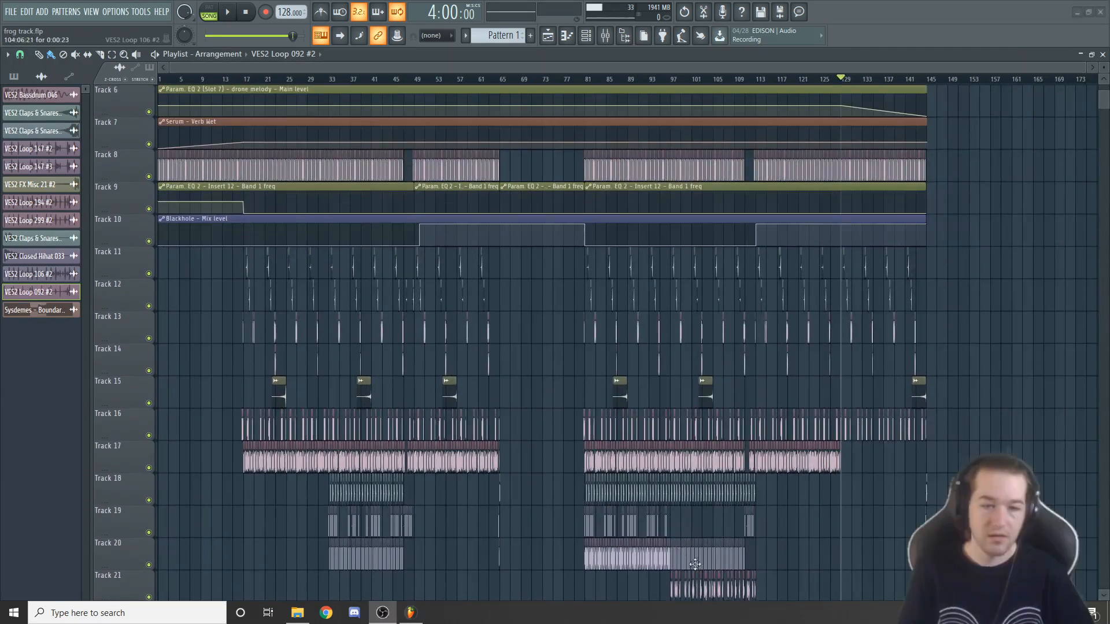
scroll(533, 371, "down", 7)
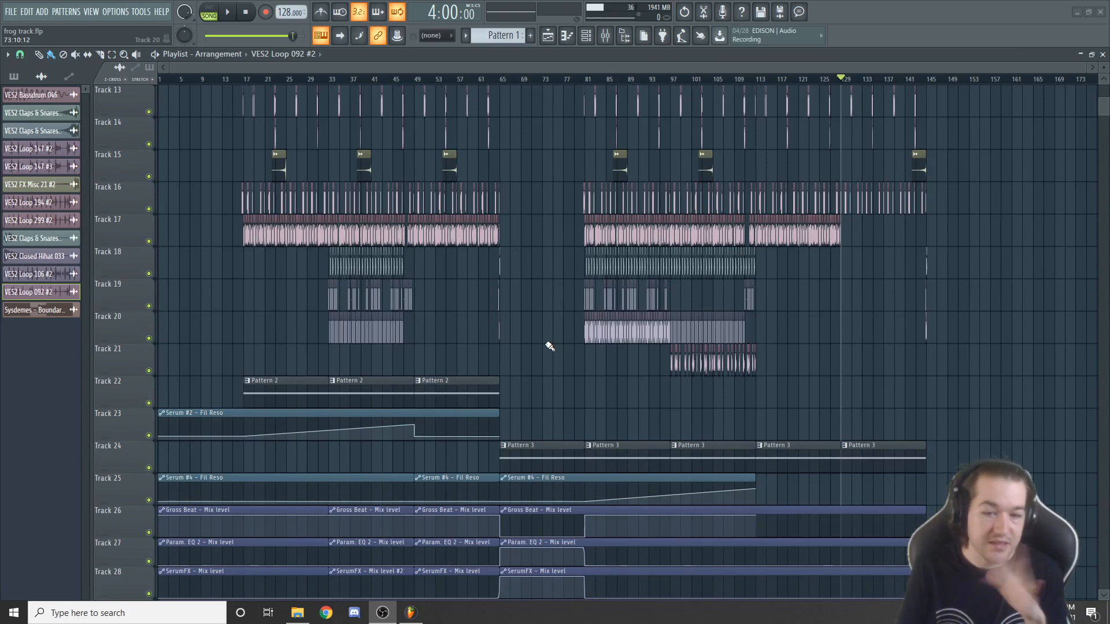
- Place the playhead at bar 17, switch playback to pattern mode and check the mixer and channel rack
left_click(248, 80)
key("l")
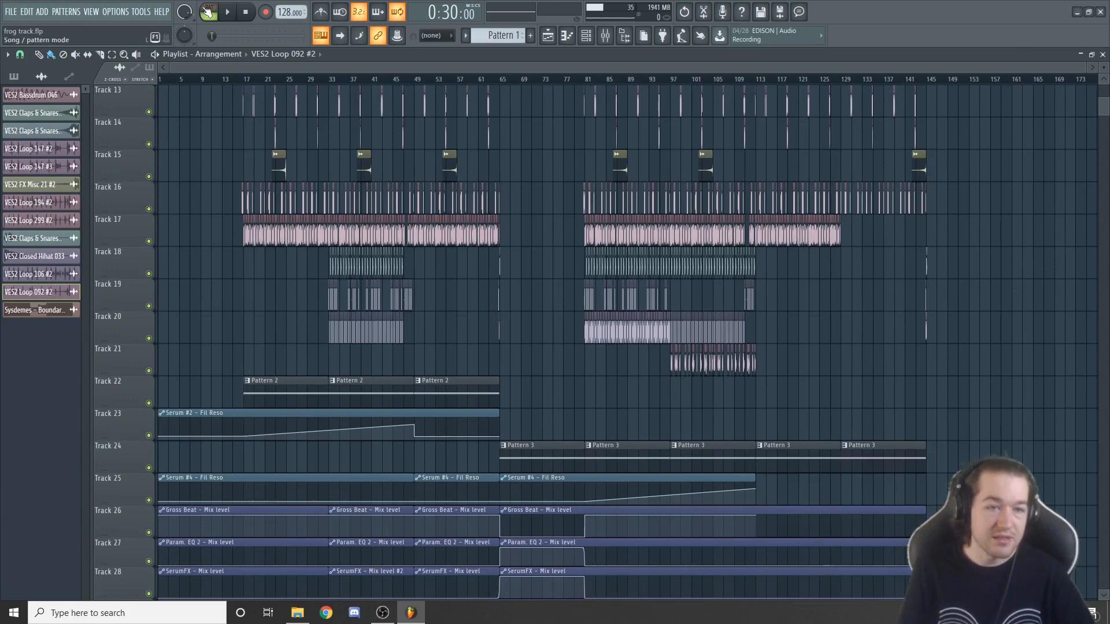
left_click(604, 38)
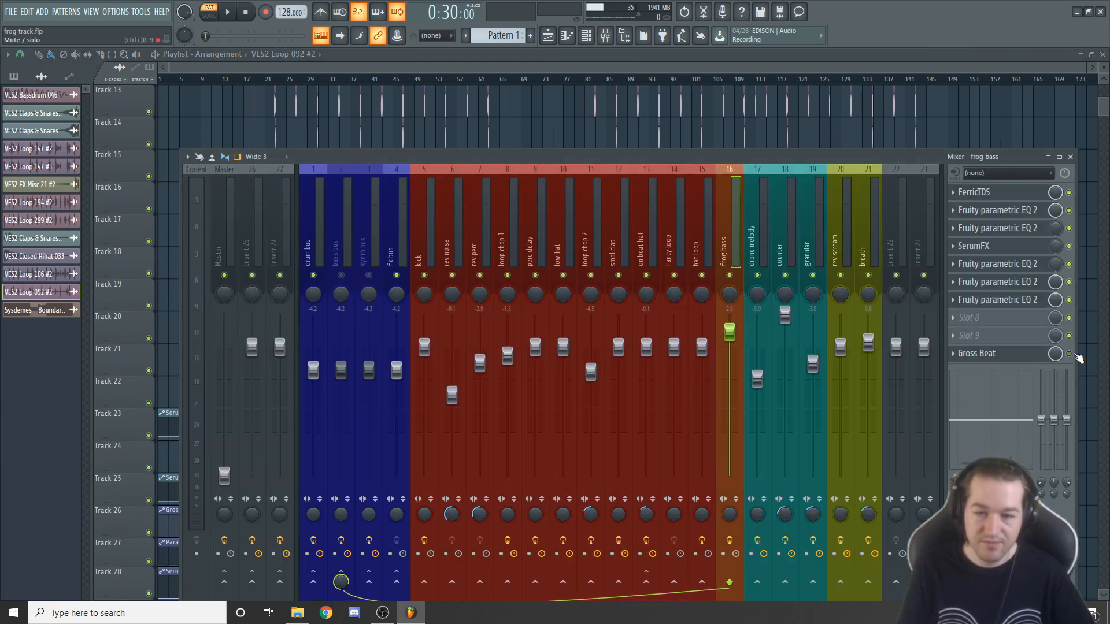
left_click(586, 36)
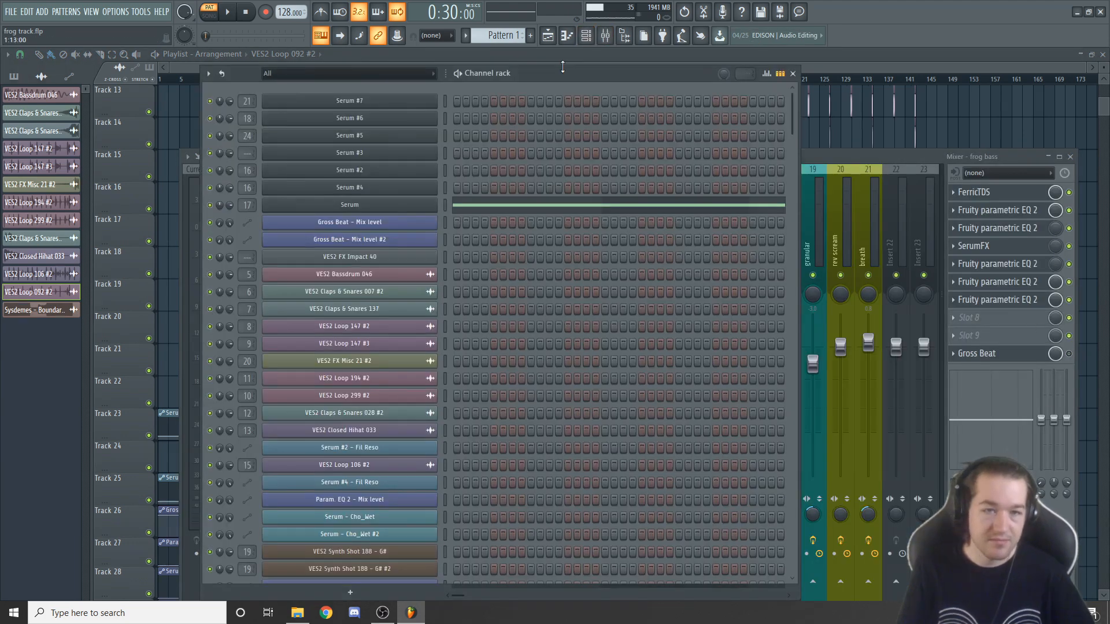
left_click_drag(563, 68, 561, 291)
left_click(639, 58)
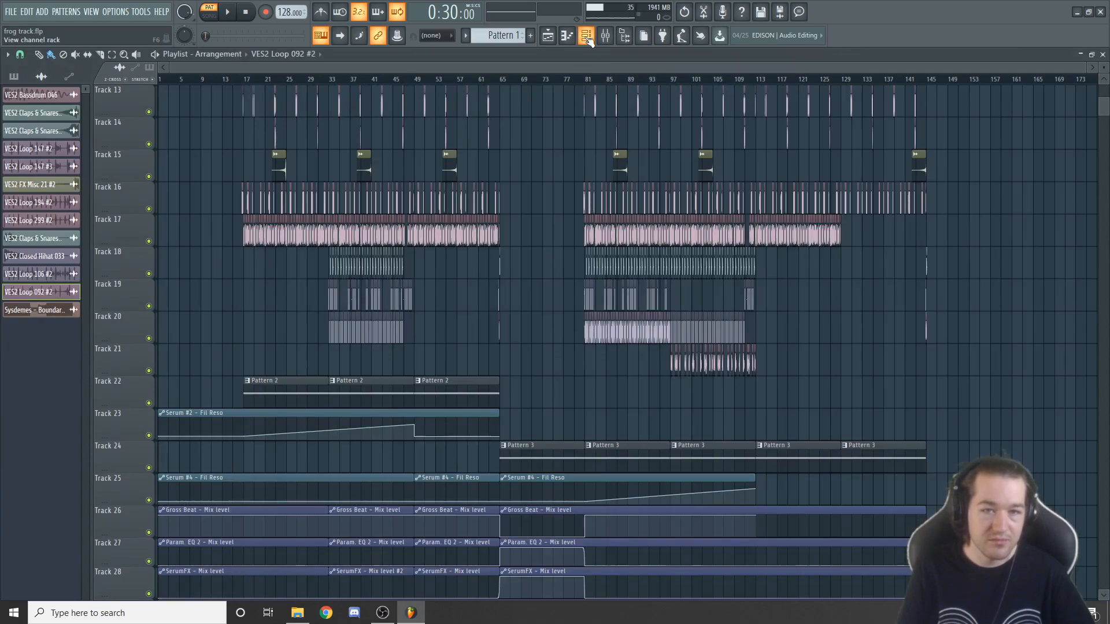
- Select Pattern 2 and play it briefly with the channel rack open
key("F6")
left_click_drag(562, 290, 545, 153)
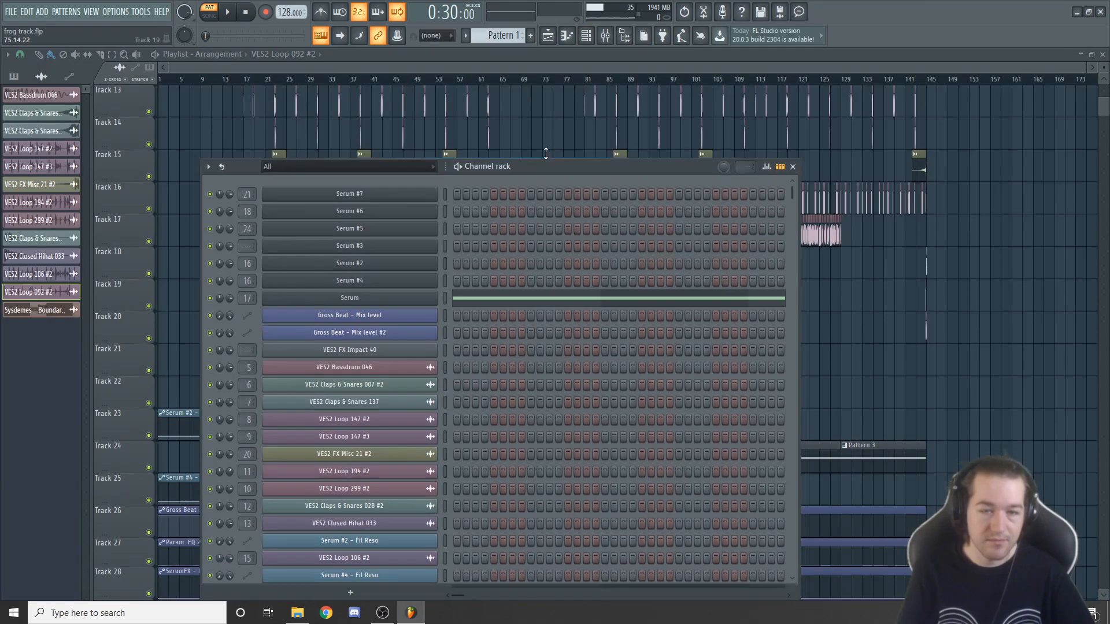
scroll(498, 36, "down", 1)
key("space")
key("space")
- Isolate the bass bus in the mixer by enabling it and muting the drum, synth and fx buses, with Pattern 2 playing
left_click(605, 36)
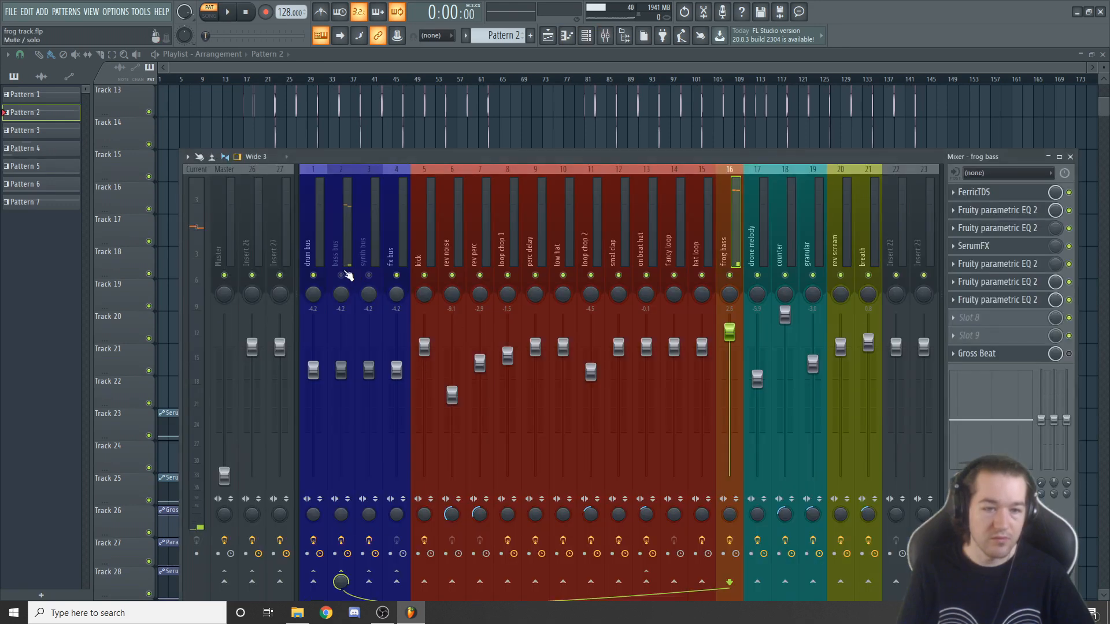
left_click(342, 275)
left_click(313, 275)
left_click(369, 275)
left_click(396, 275)
left_click(370, 275)
key("space")
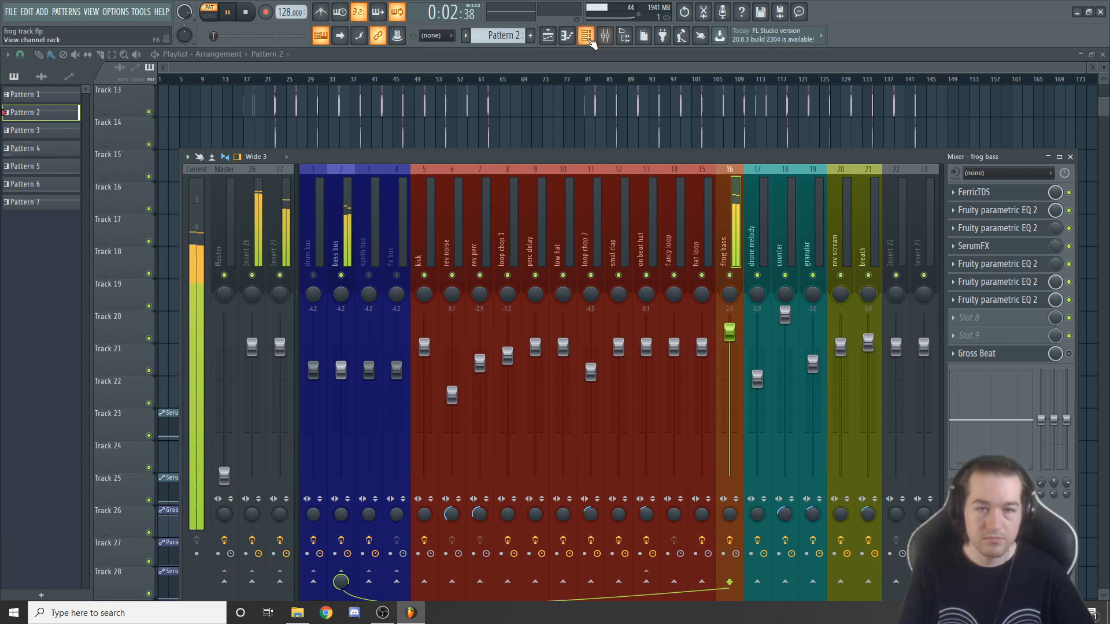
- Open the Serum #2 frog bass instrument from the channel rack and listen to its pattern
key("F6")
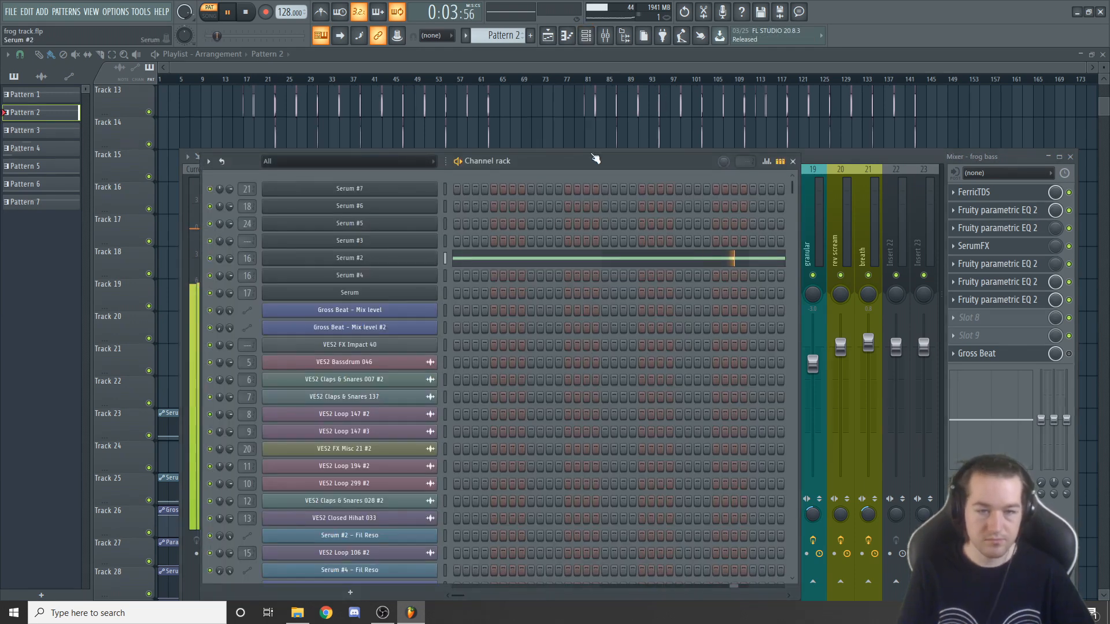
left_click(384, 261)
left_click_drag(510, 109, 587, 84)
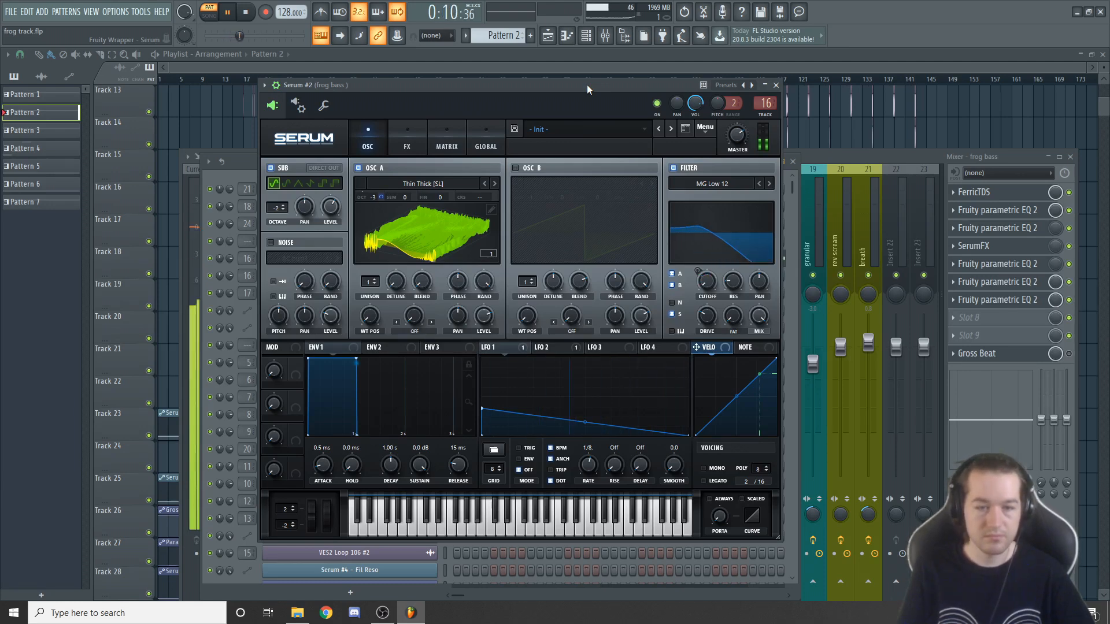
left_click_drag(588, 85, 590, 109)
key("space")
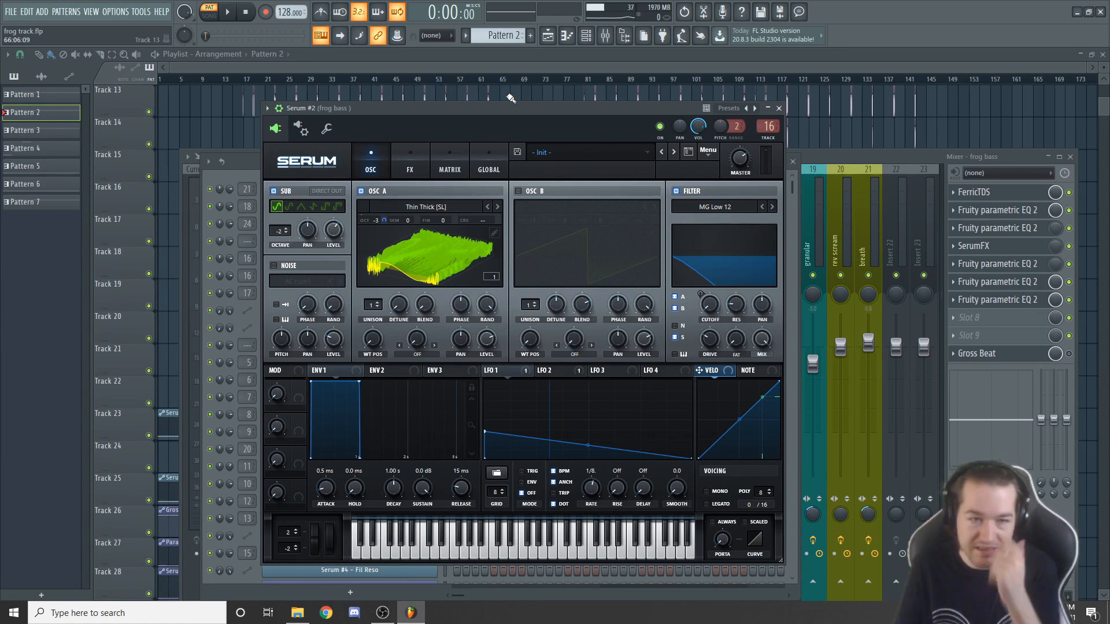
- Audition the frog bass with Serum's sub oscillator switched off and back on
left_click_drag(494, 109, 508, 110)
key("space")
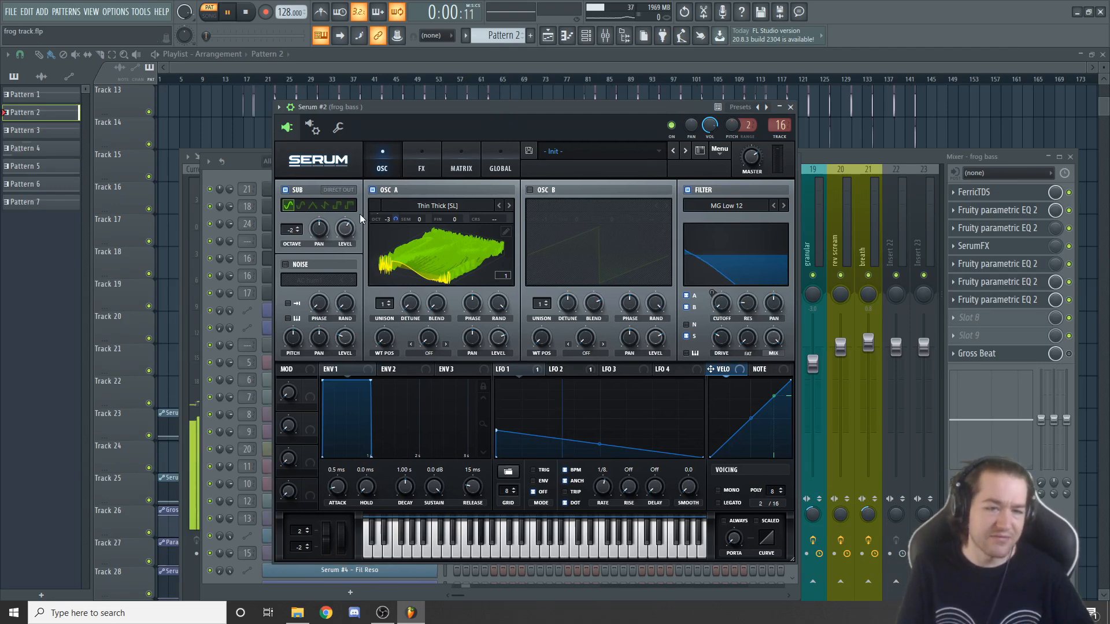
left_click(285, 191)
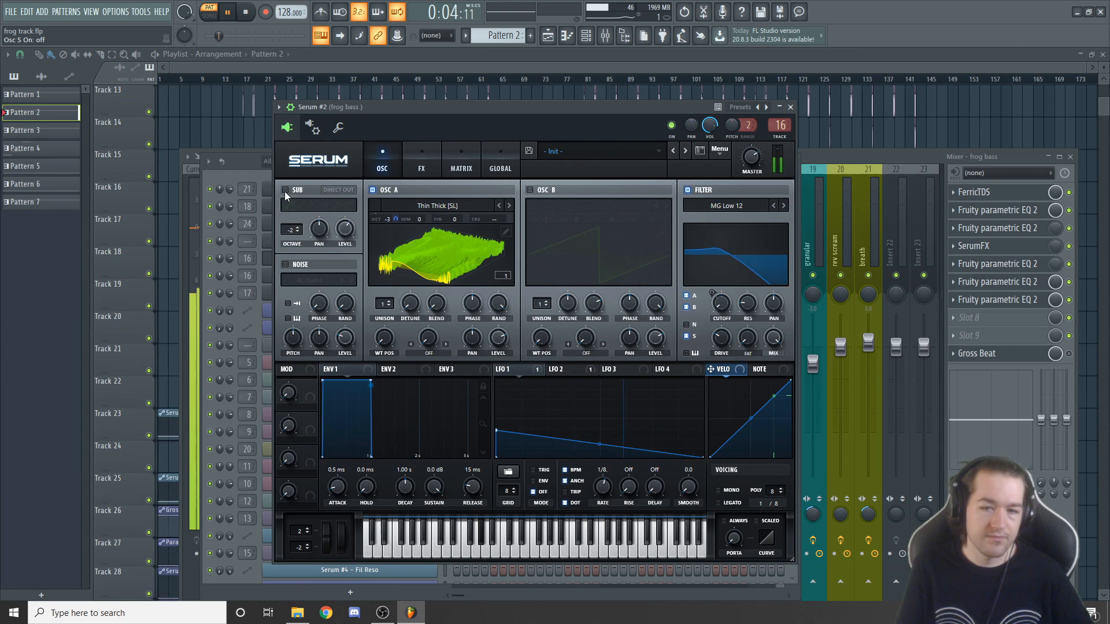
left_click(284, 190)
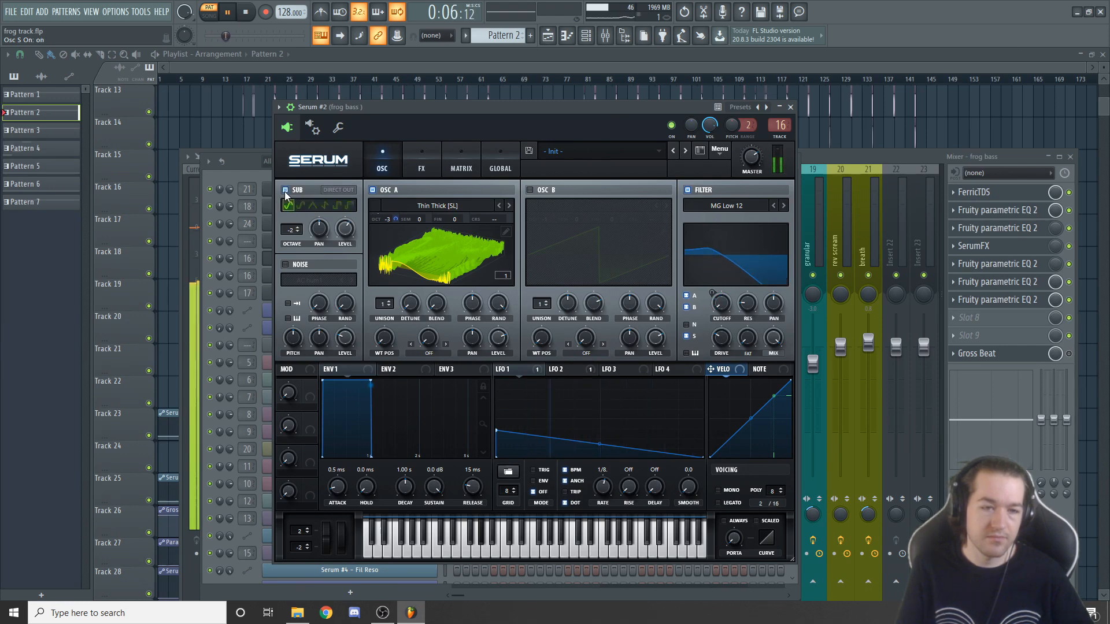
left_click_drag(558, 106, 533, 109)
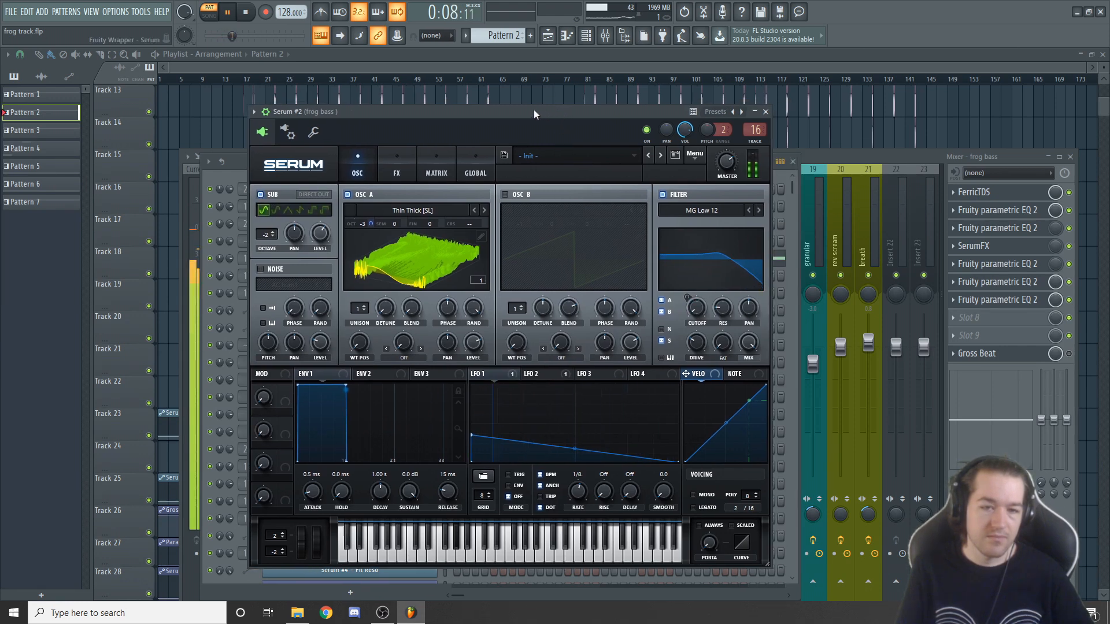
key("space")
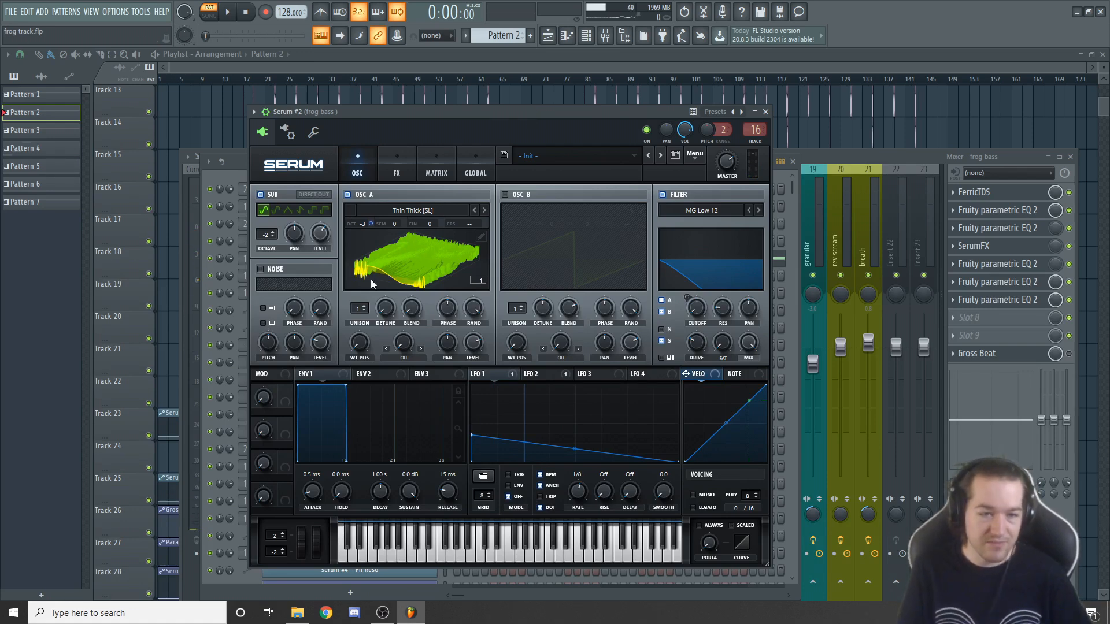
- Review the frog bass effects in Serum's FX section, and return to the oscillators with LFO 1 shown
left_click(396, 173)
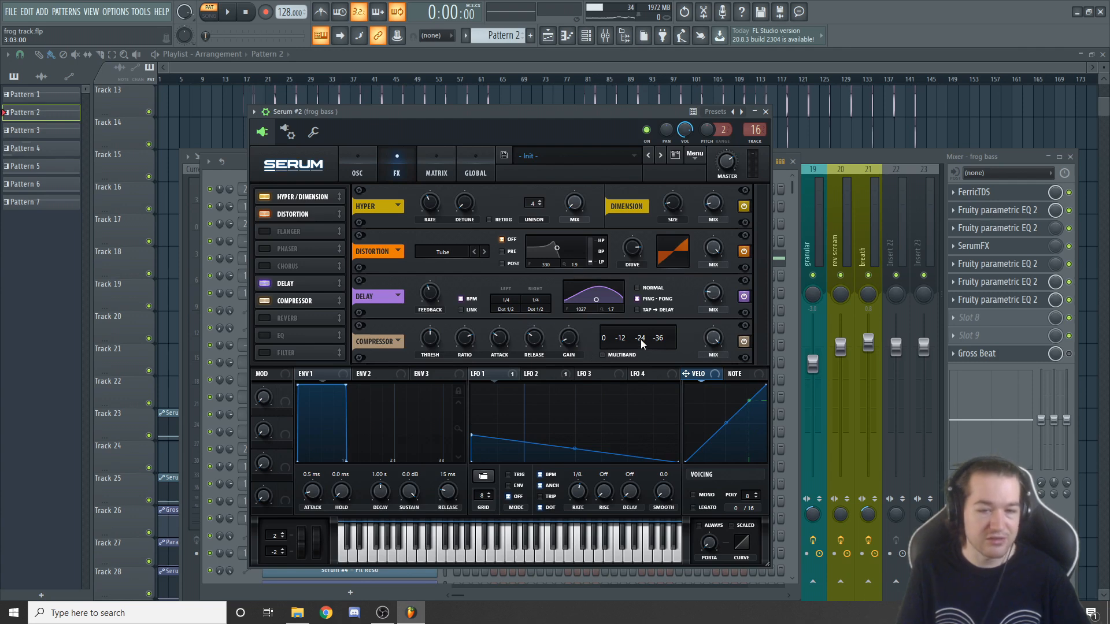
left_click(361, 178)
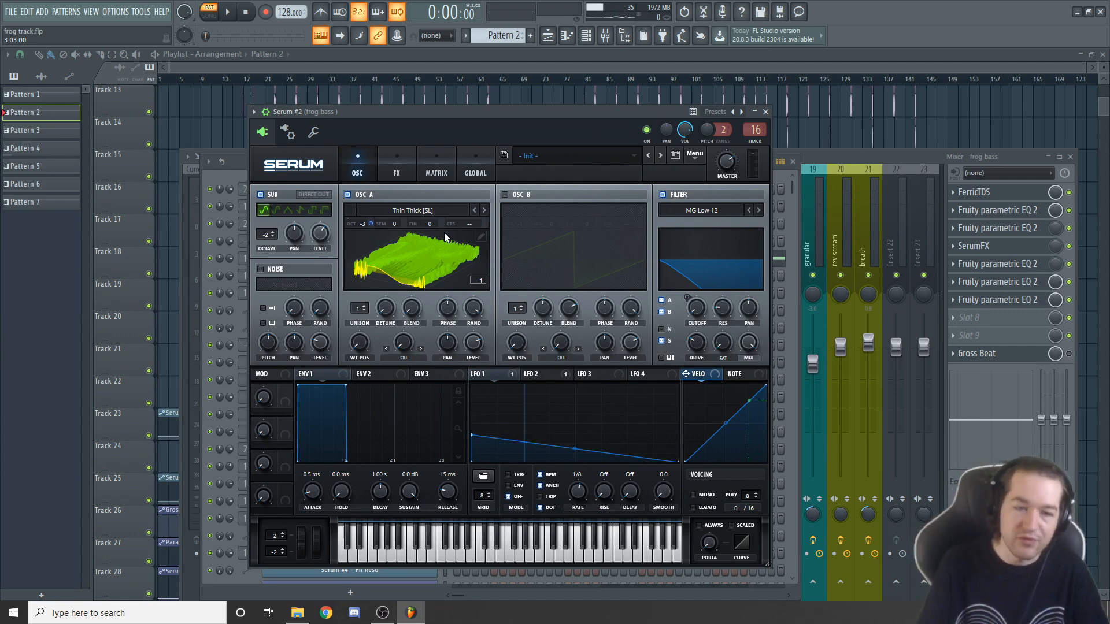
left_click(492, 377)
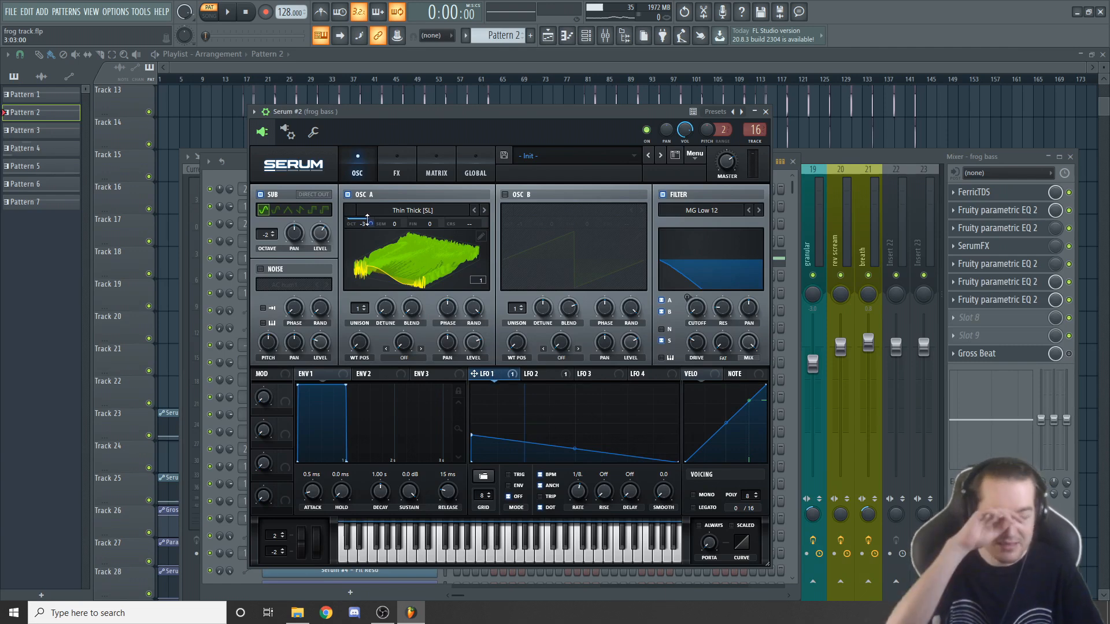
- Bypass all LFO 1 destinations and play the pattern to hear the bass without the octave modulation
right_click(511, 378)
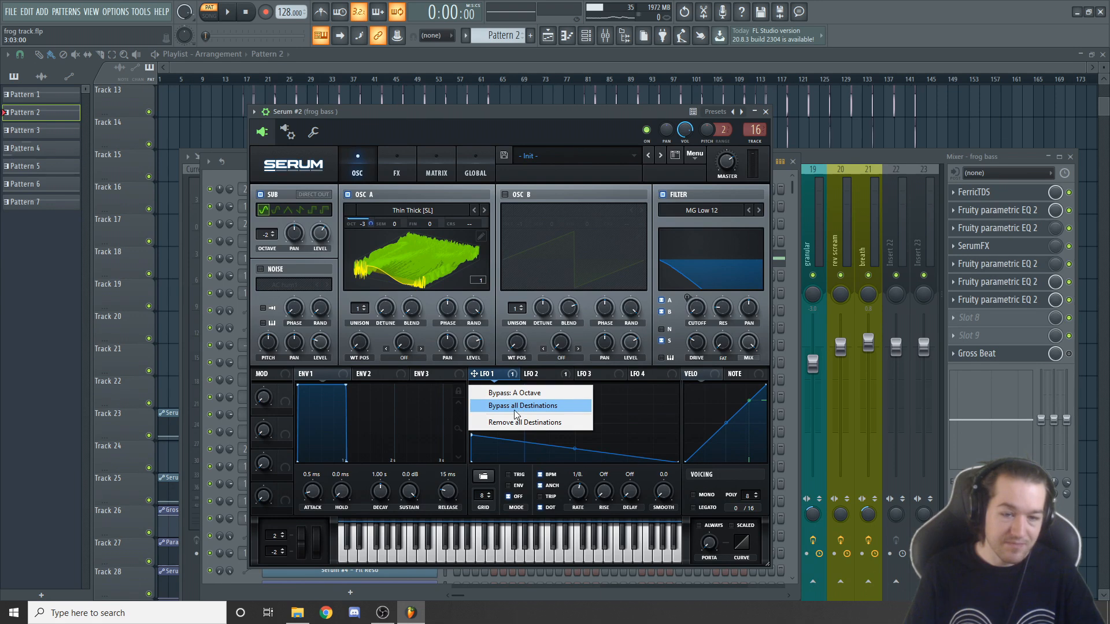
left_click(514, 409)
left_click_drag(564, 116, 538, 115)
key("space")
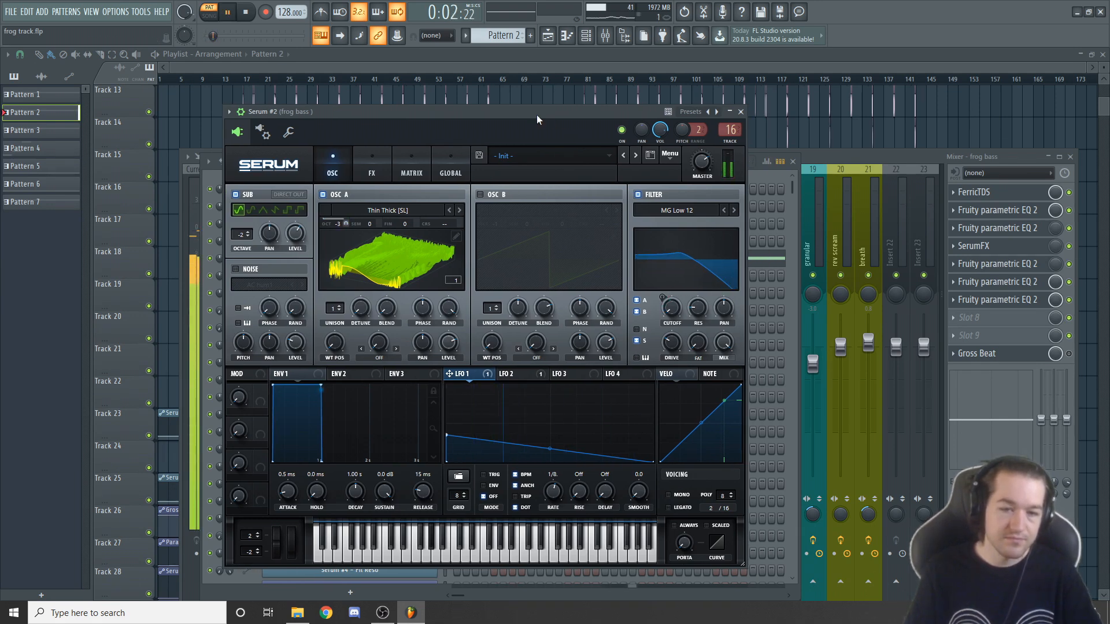
- Examine LFO 2's shape and filter cutoff modulation, and LFO 1's link to oscillator A's octave
left_click(515, 374)
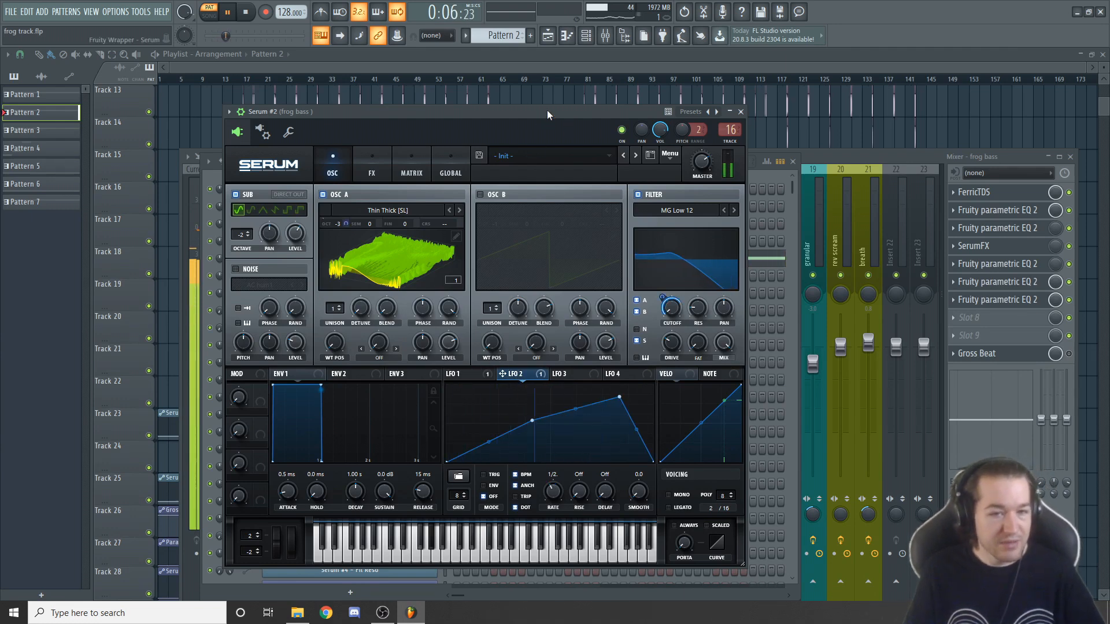
key("space")
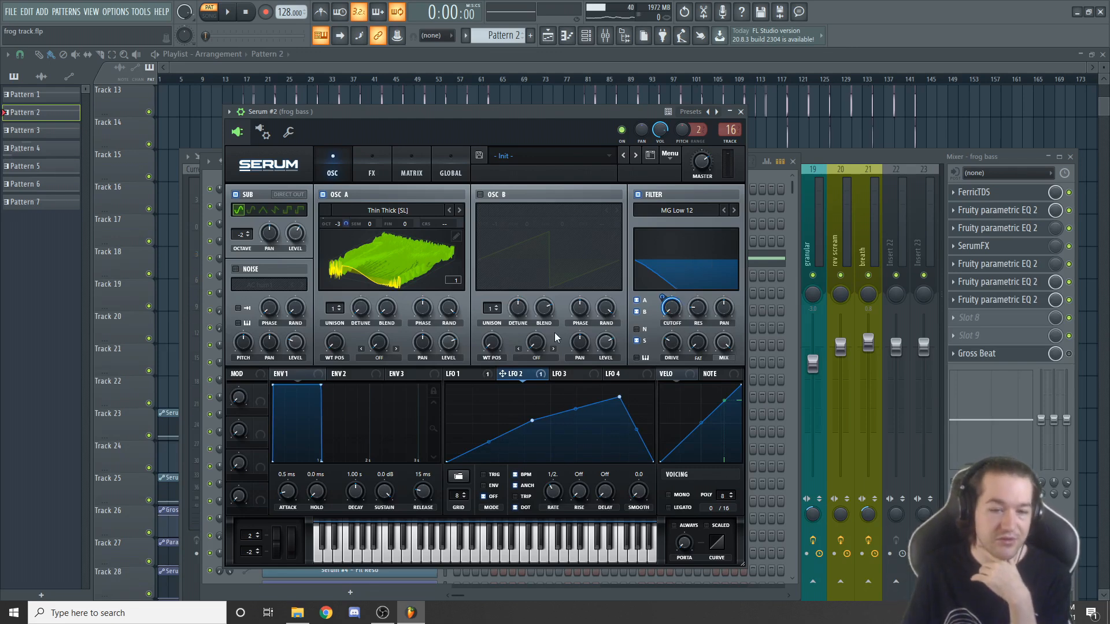
left_click(469, 373)
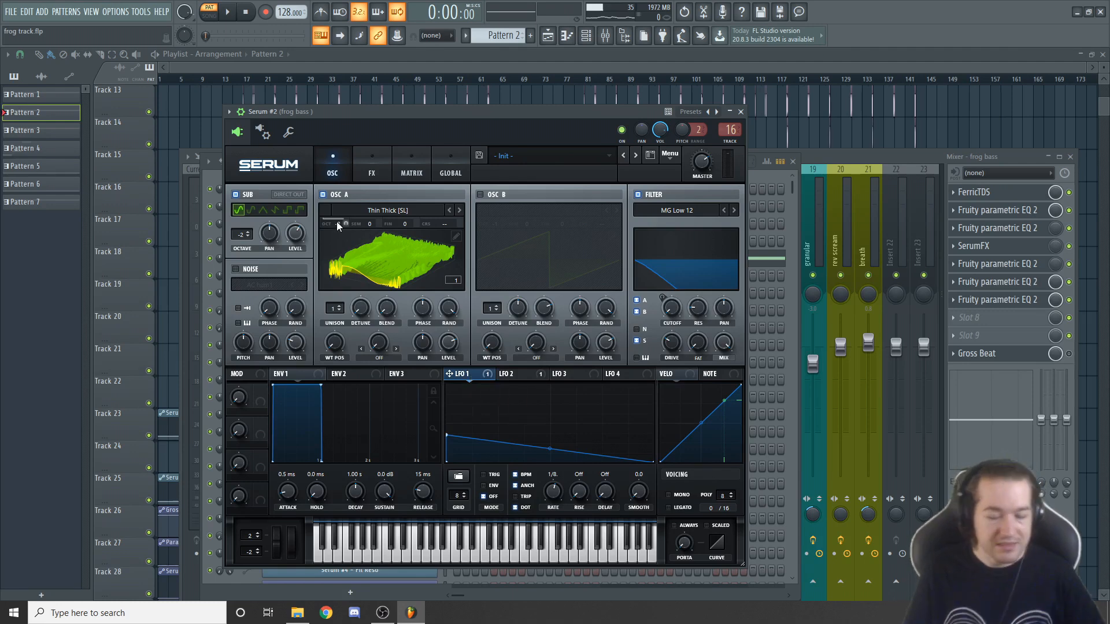
left_click_drag(338, 224, 525, 462)
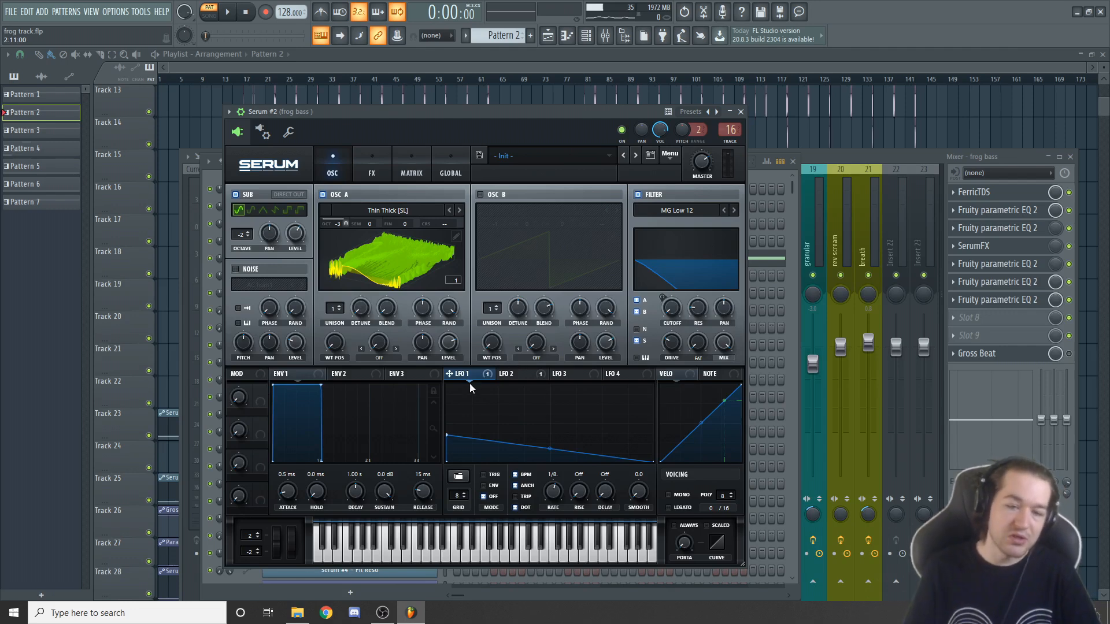
mouse_move(469, 375)
left_mouse_down()
mouse_move(415, 343)
mouse_move(439, 302)
mouse_move(467, 373)
left_mouse_up()
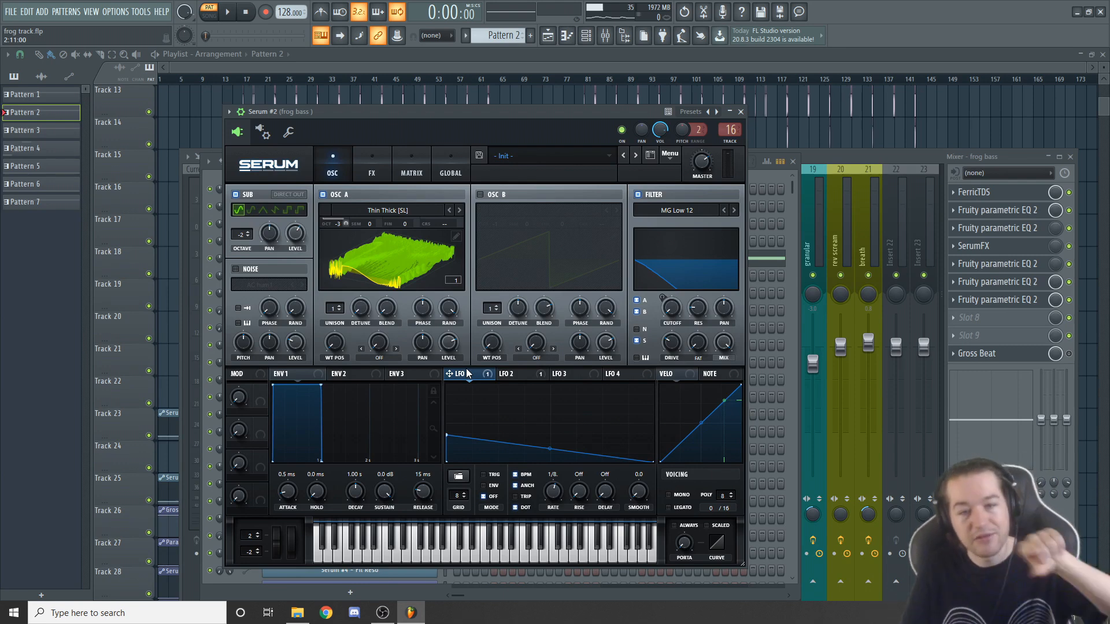
- Activate all LFO 1 destinations and play the frog bass pattern with the octave modulation
right_click(470, 377)
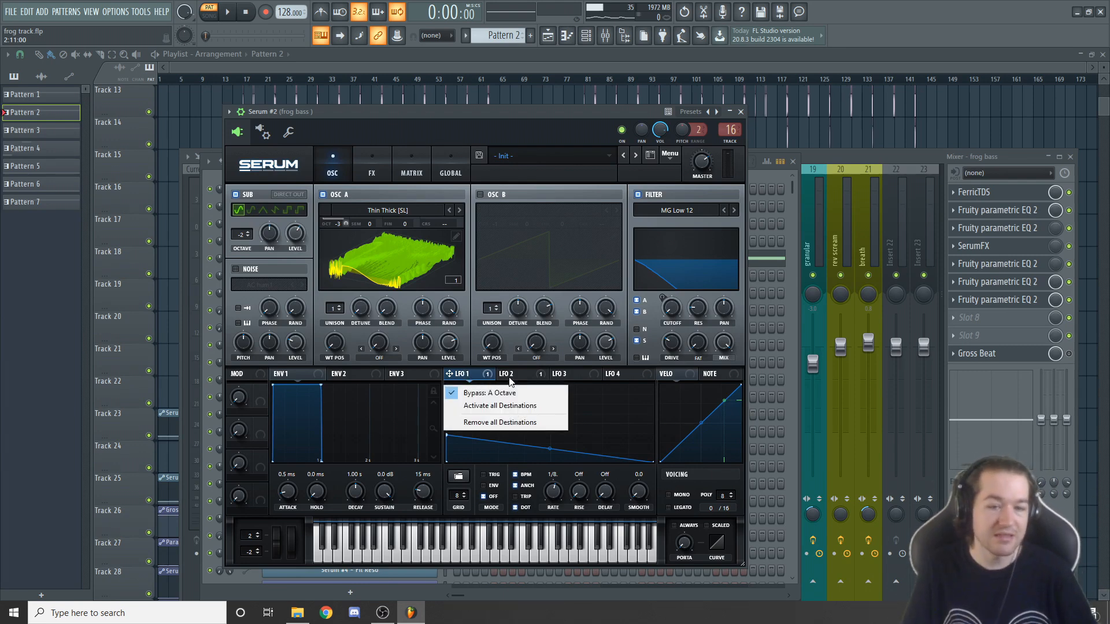
left_click(516, 406)
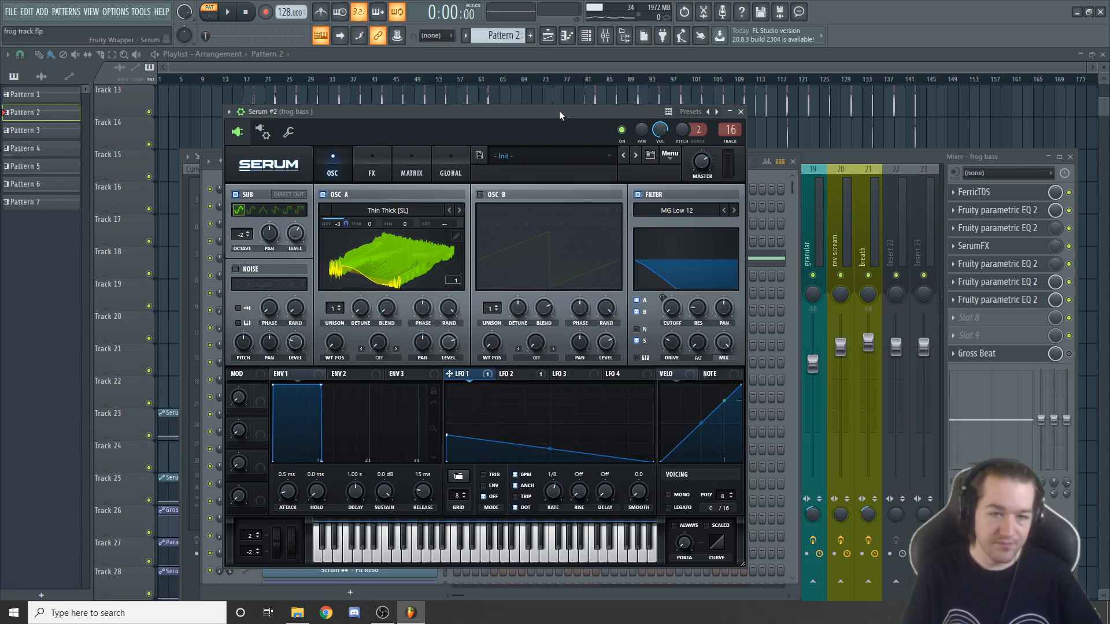
left_click_drag(559, 111, 576, 106)
key("space")
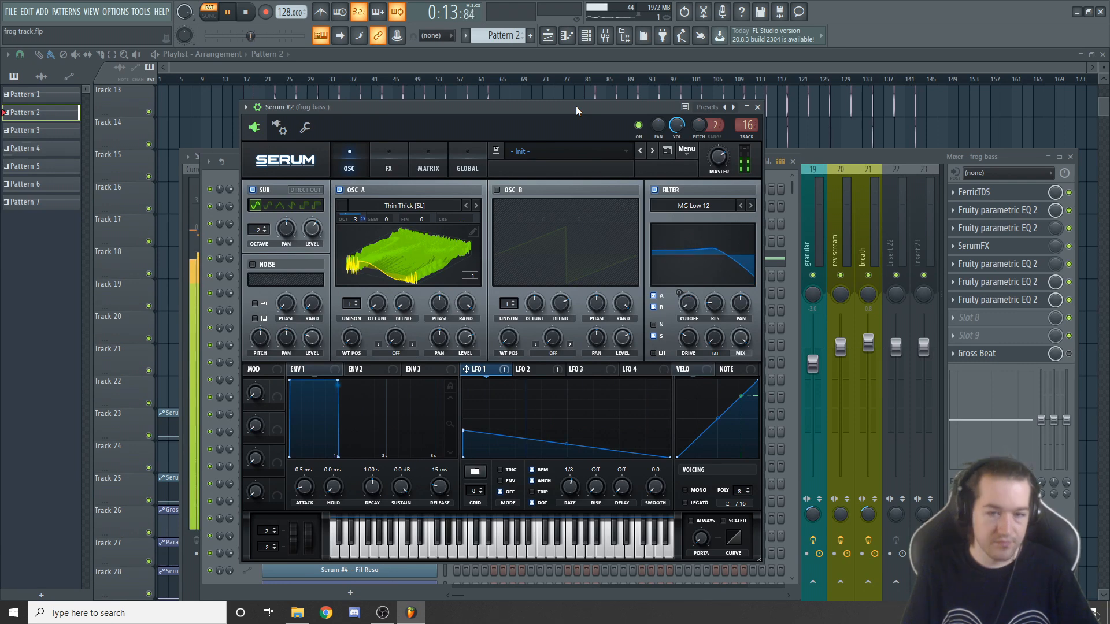
- Stop the pattern and return from Serum to the playlist arrangement
left_click_drag(576, 106, 702, 106)
key("space")
left_click(626, 62)
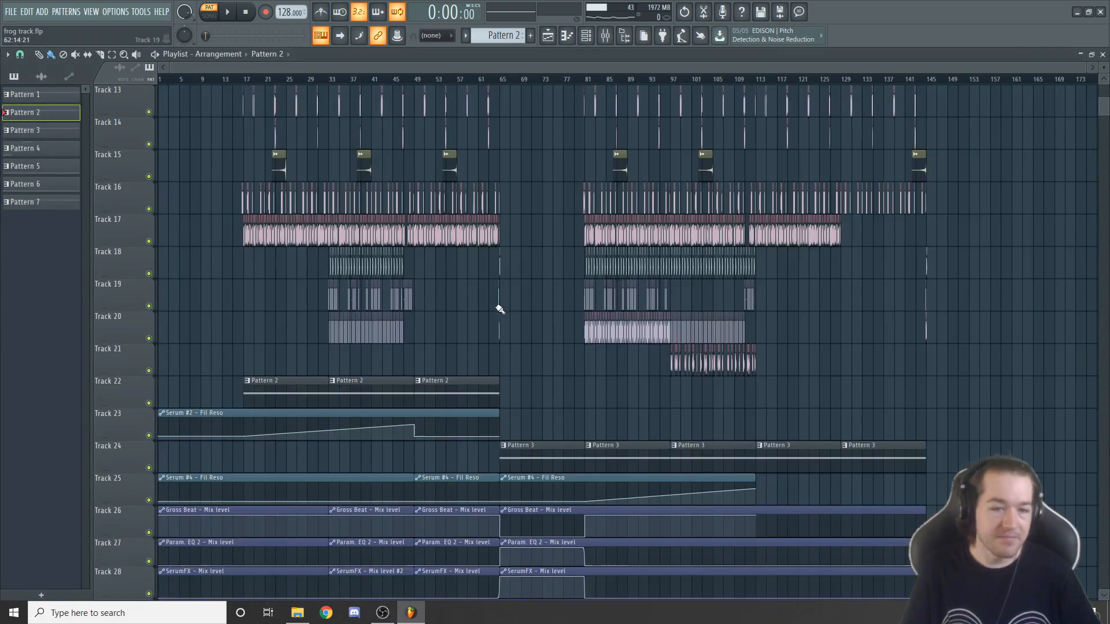
- Open the Serum #2 frog bass instrument from the channel rack
mouse_move(315, 422)
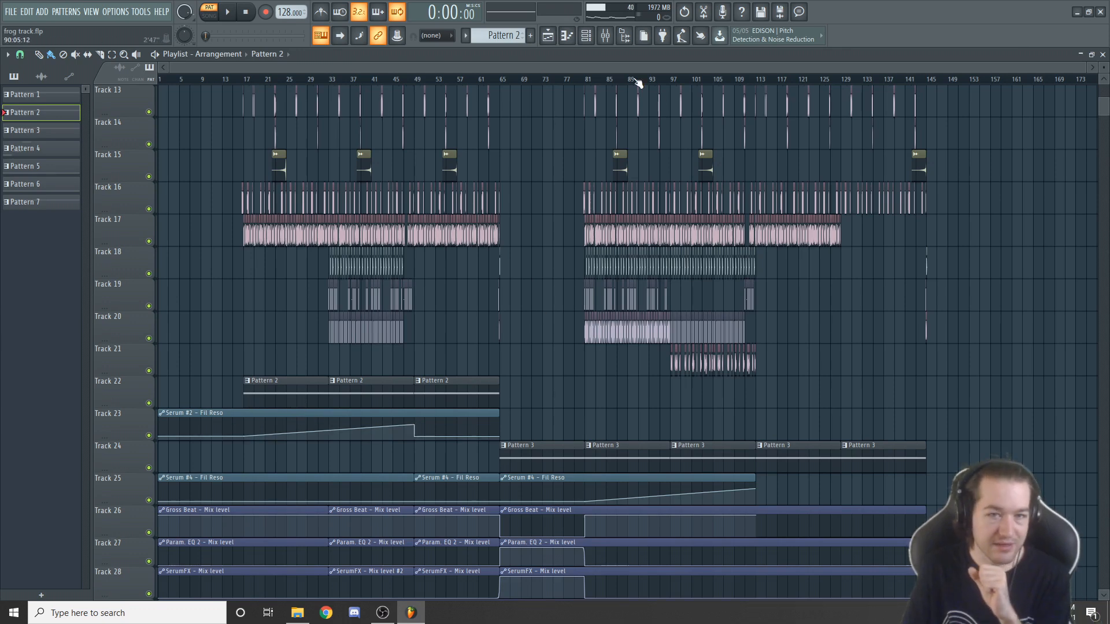
left_click(605, 36)
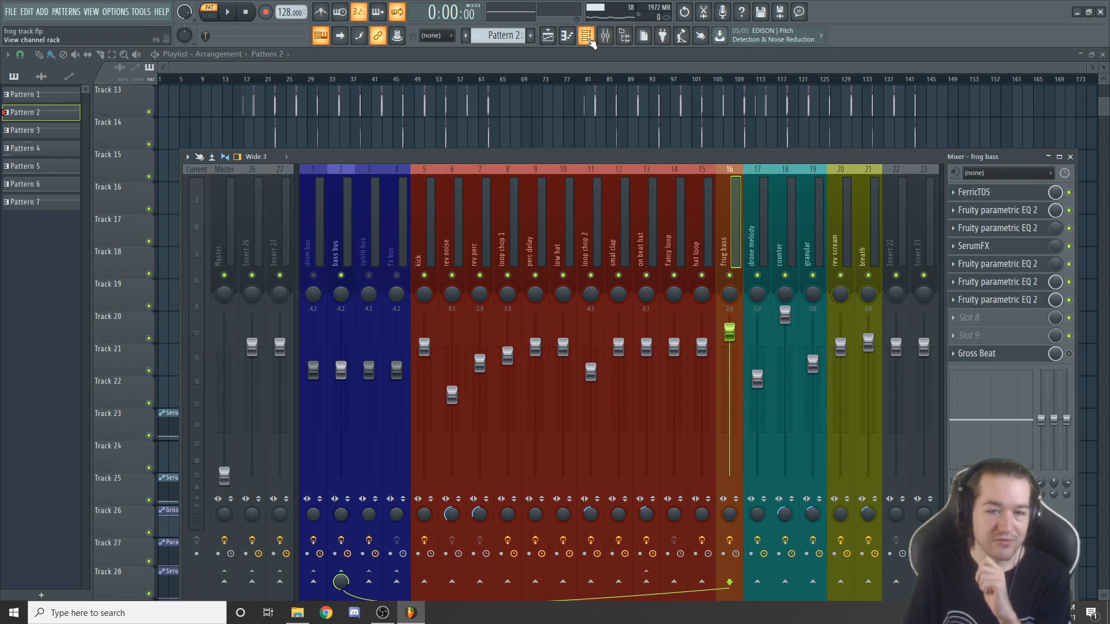
left_click(661, 42)
left_click(425, 258)
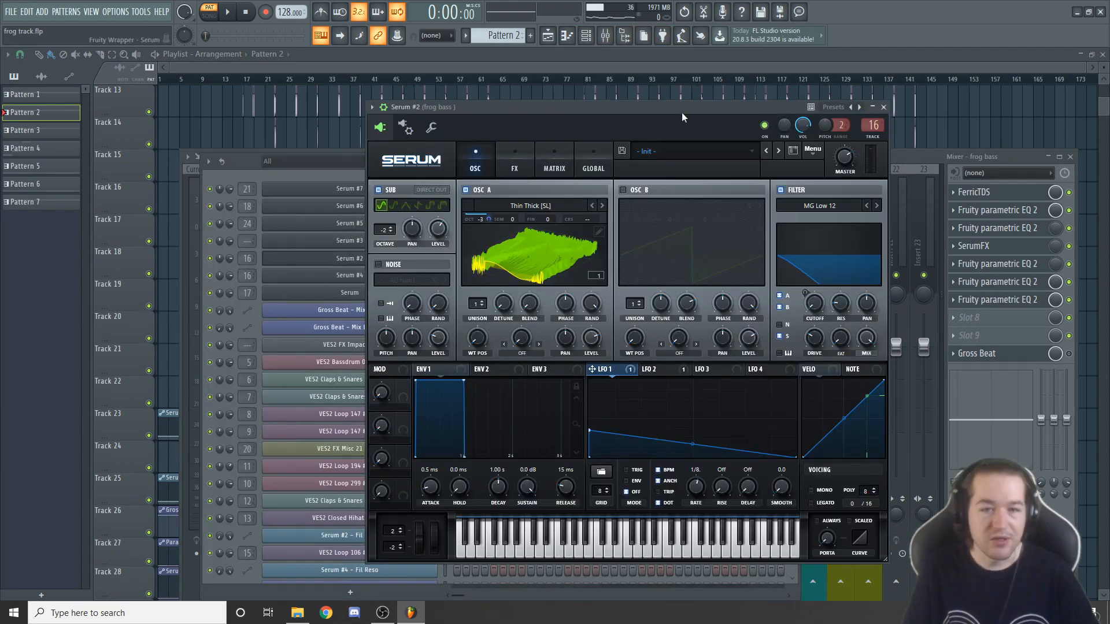
left_click_drag(681, 112, 606, 101)
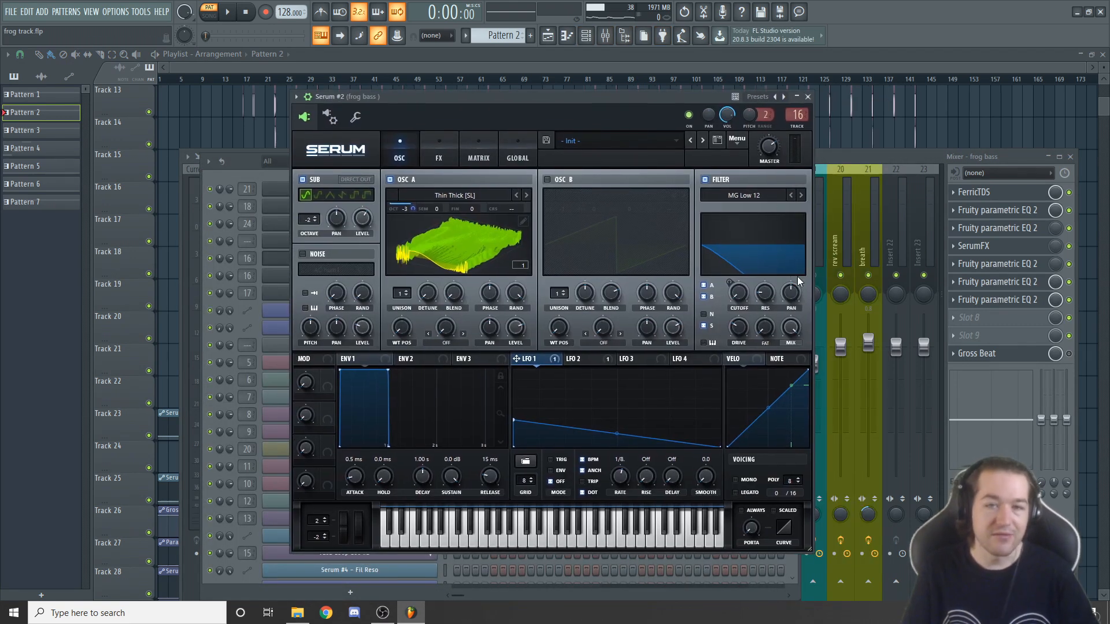
- Play Pattern 2 while raising Serum #2's filter resonance to 73%, and return to the playlist arrangement
key("space")
left_click_drag(768, 297, 773, 255)
key("space")
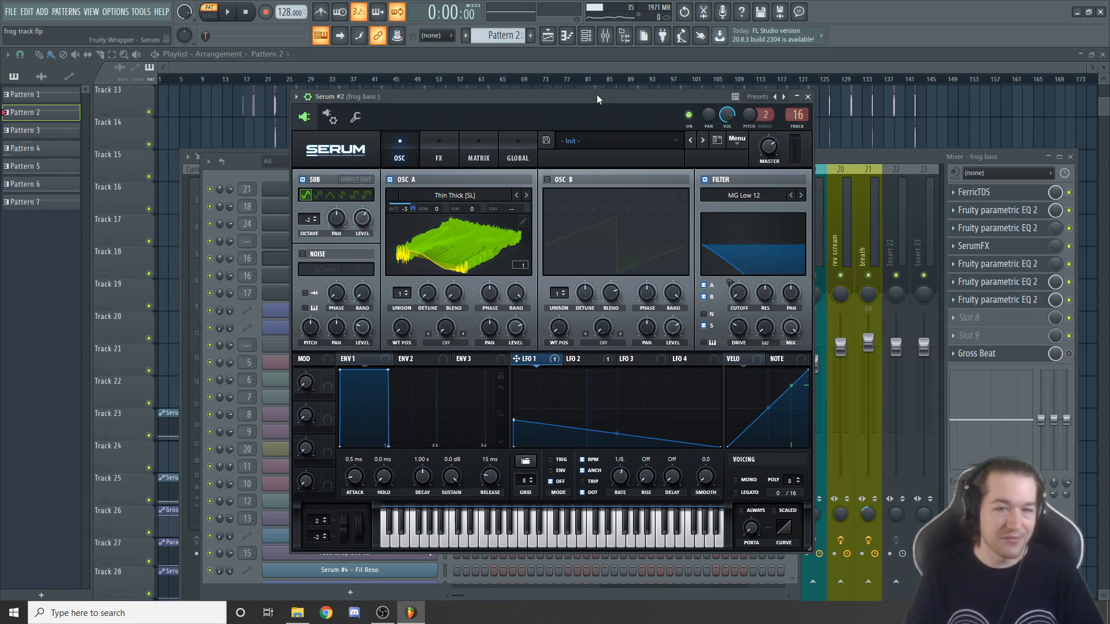
left_click_drag(601, 95, 549, 108)
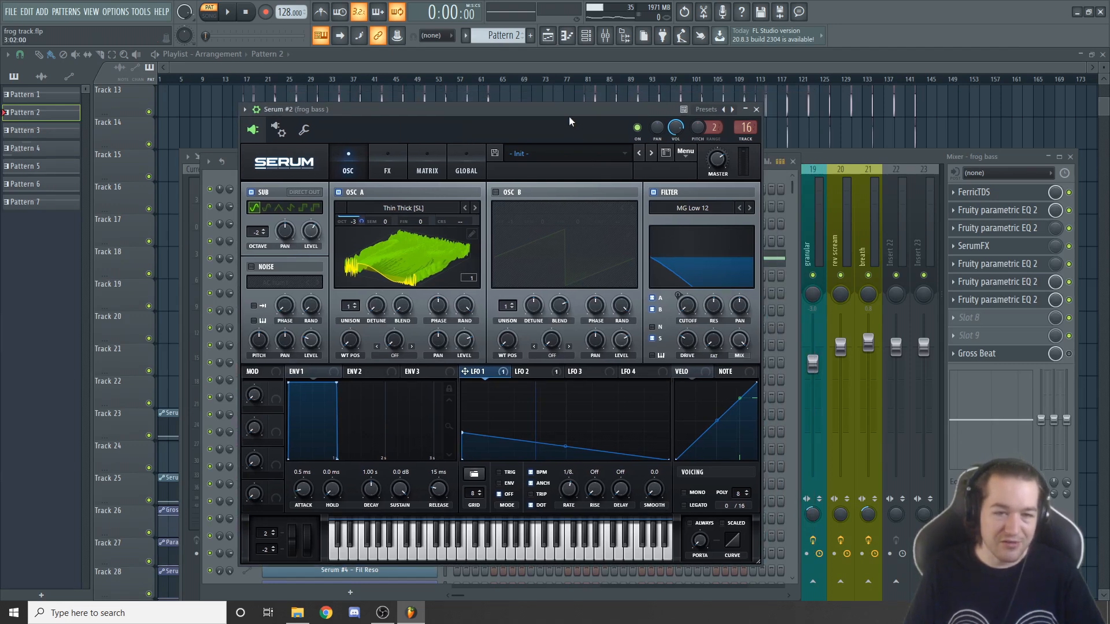
left_click_drag(567, 110, 593, 116)
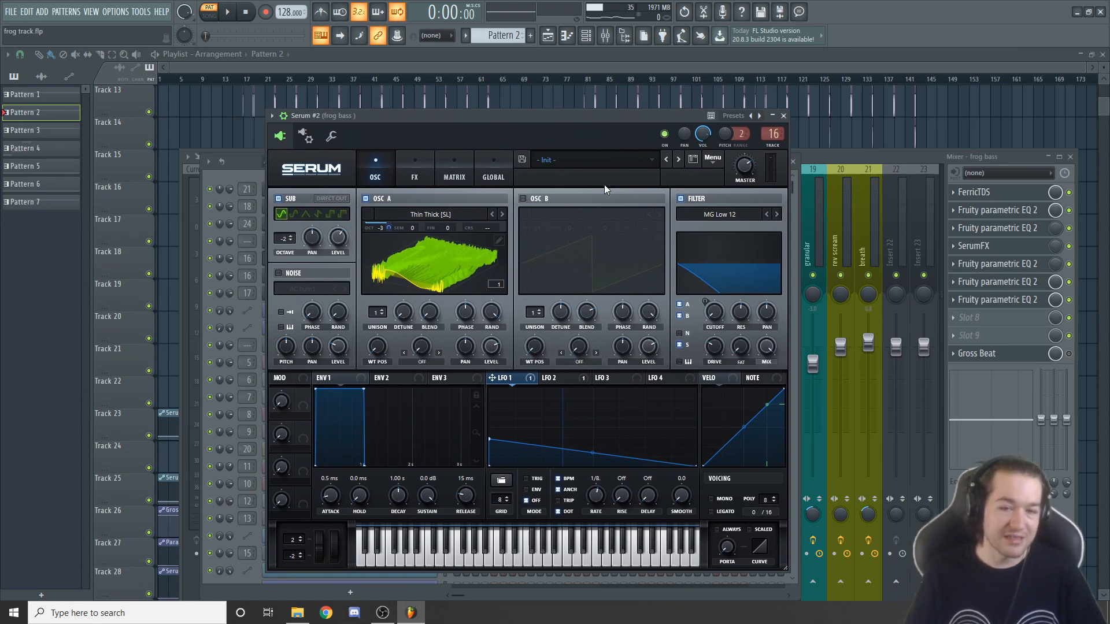
key("space")
left_click_drag(744, 313, 744, 287)
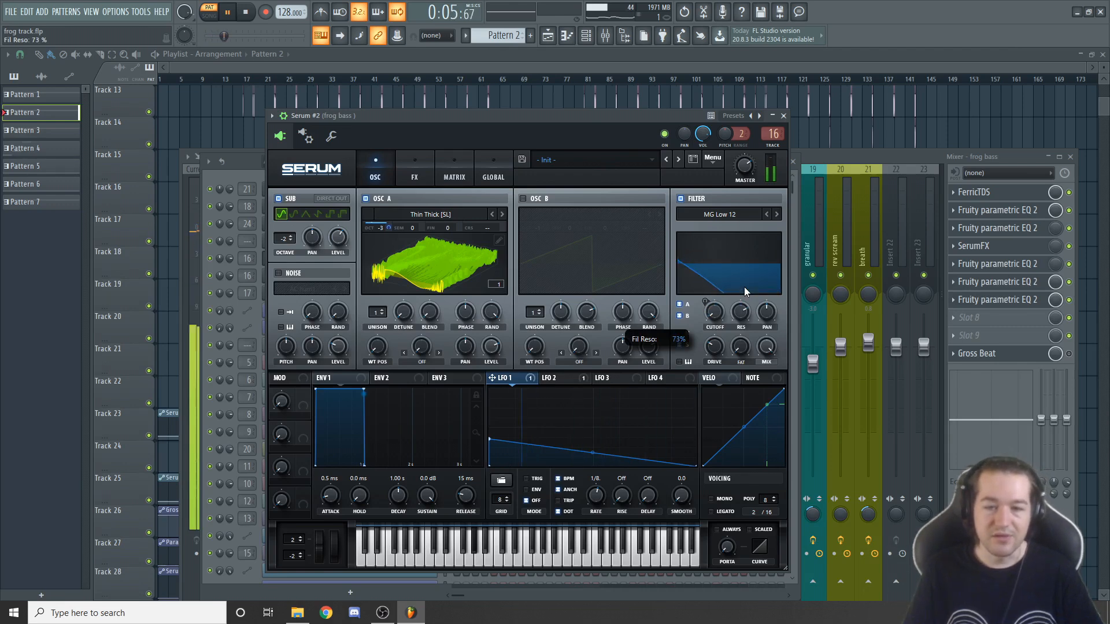
key("space")
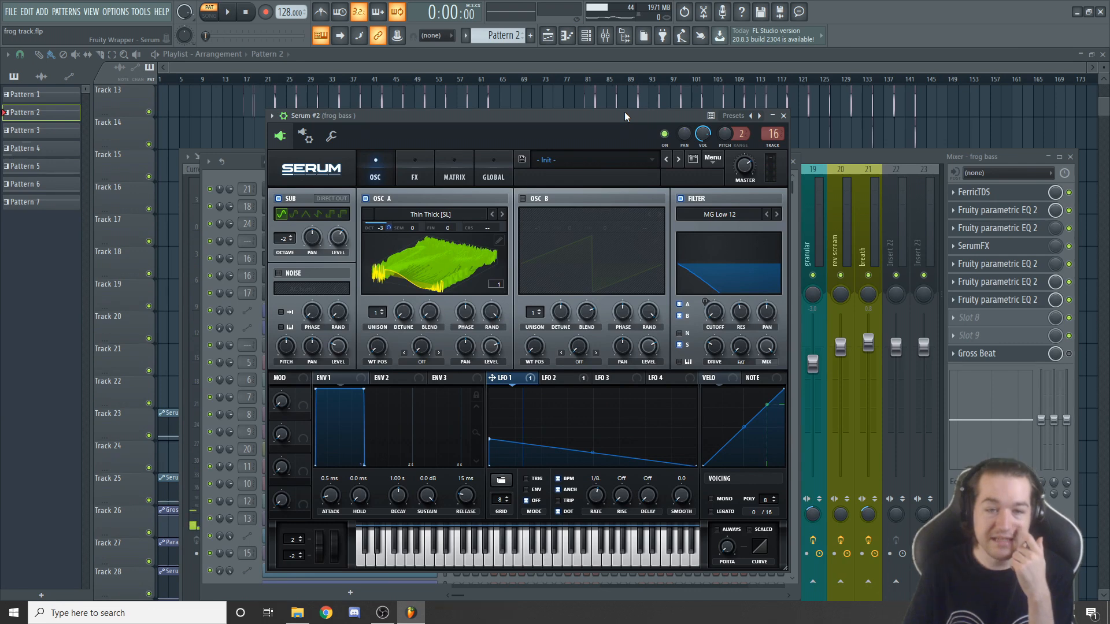
left_click(612, 61)
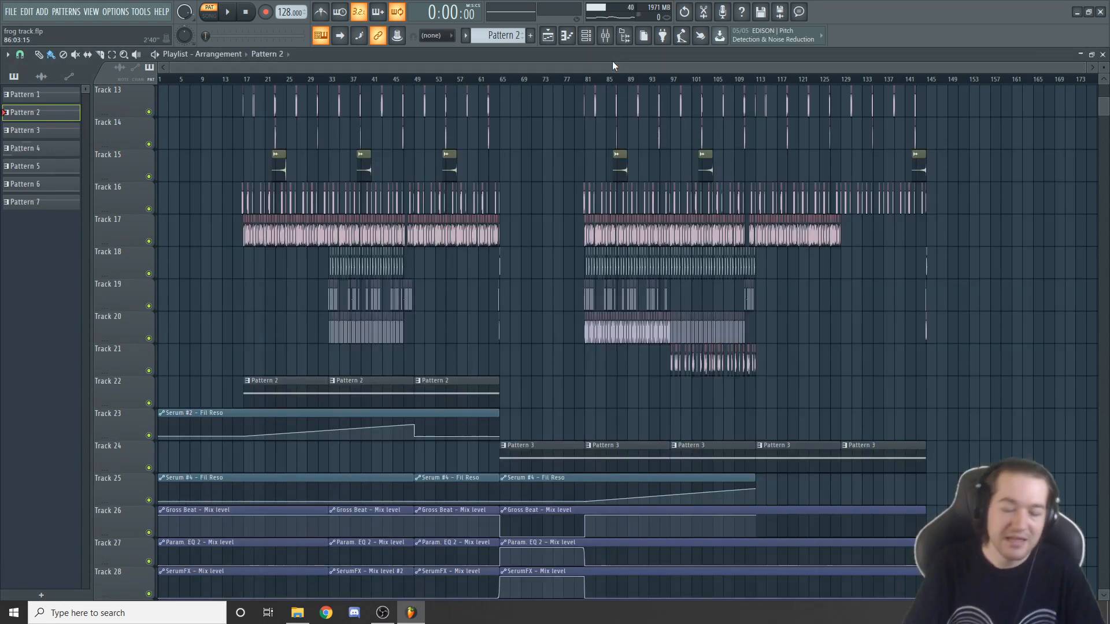
- Play Pattern 3 from the channel rack and open its Serum #4 frog bass instrument
left_click(585, 79)
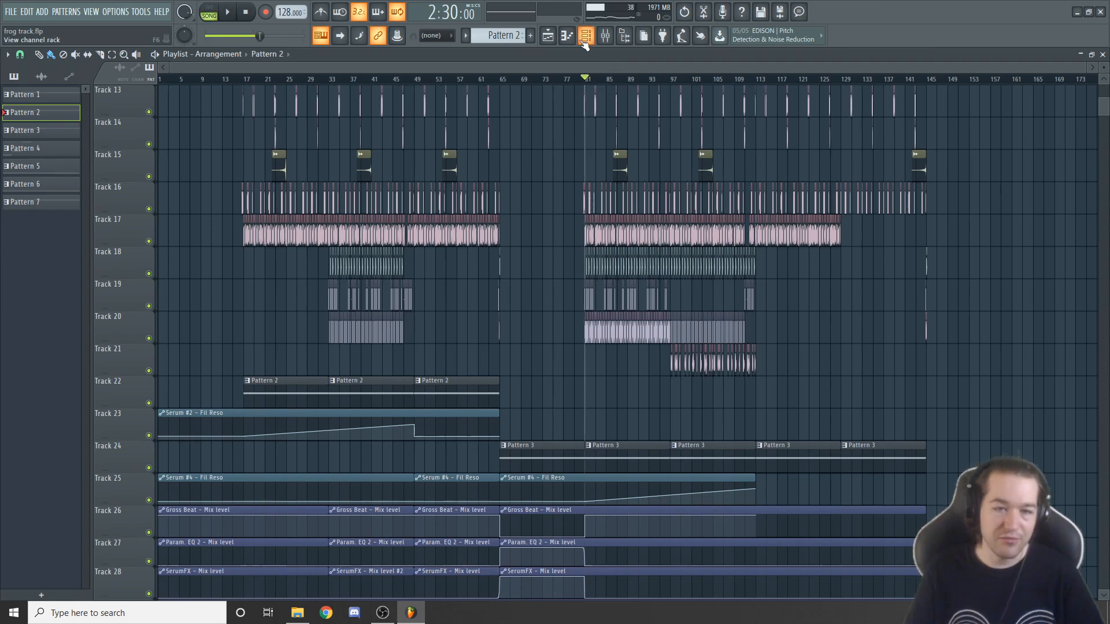
left_click(586, 36)
scroll(493, 38, "down", 1)
key("l")
key("space")
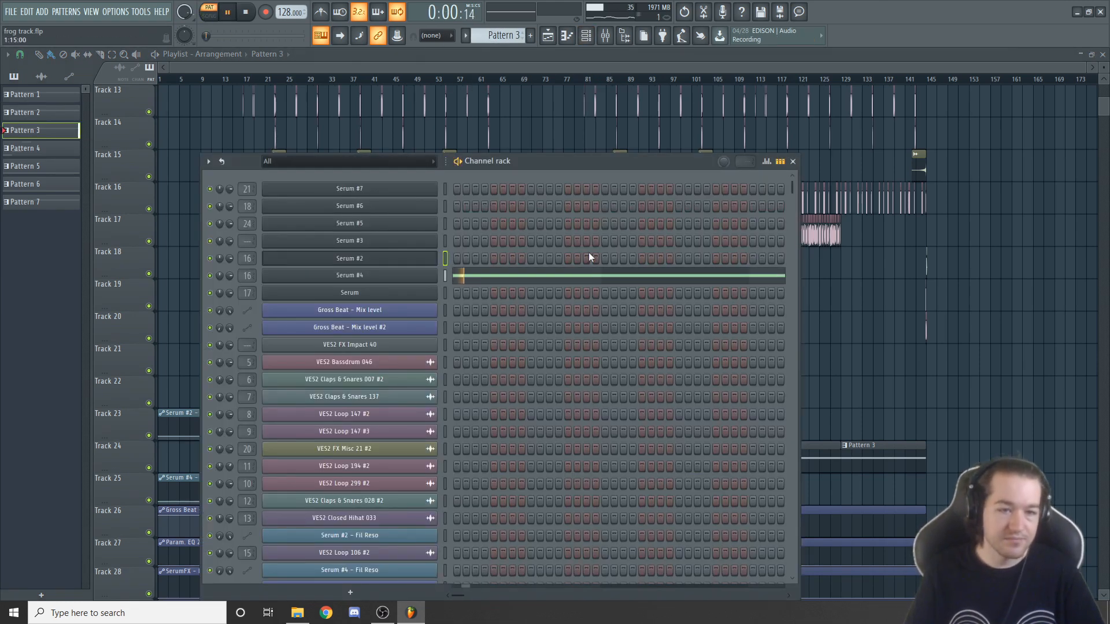
left_click(411, 276)
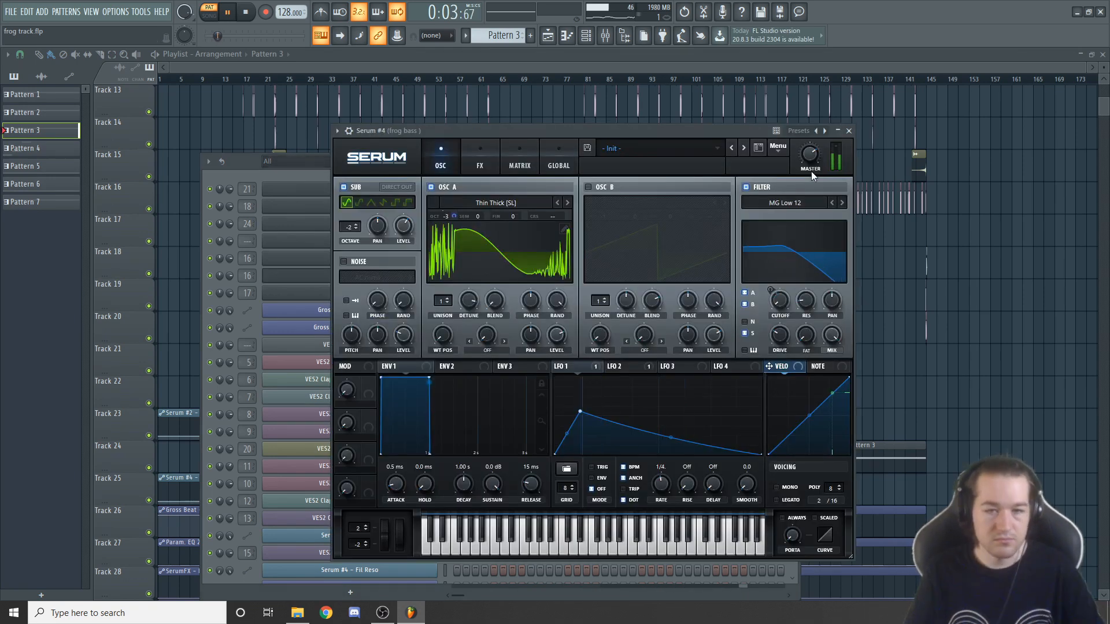
left_click_drag(700, 131, 668, 125)
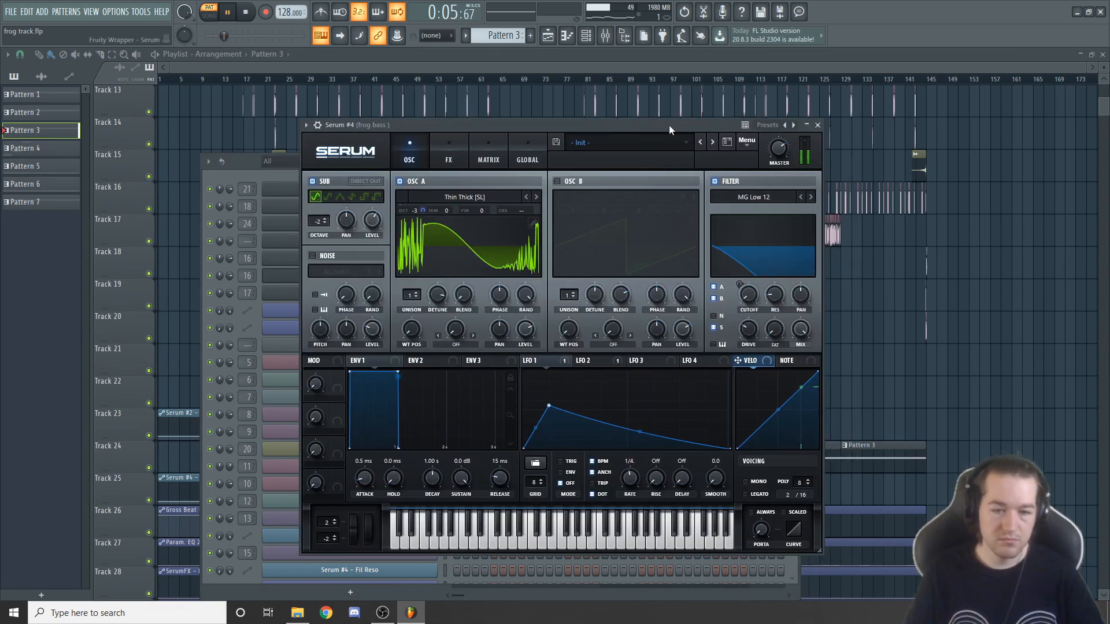
key("space")
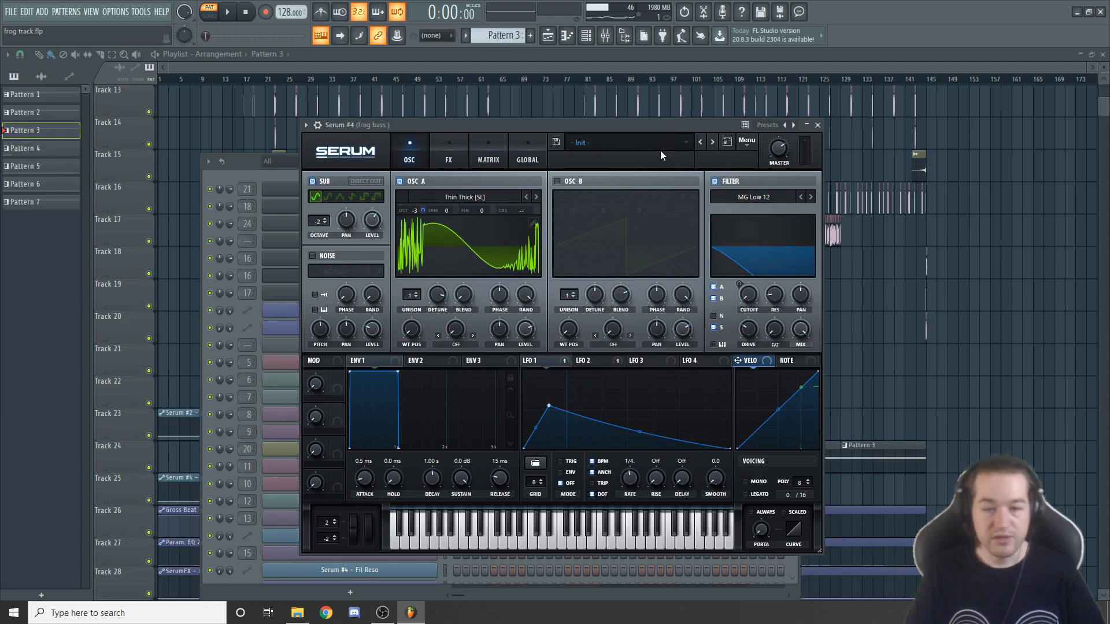
- Examine the LFO 2 and LFO 1 shapes and their modulation targets in Serum #4
left_click(599, 360)
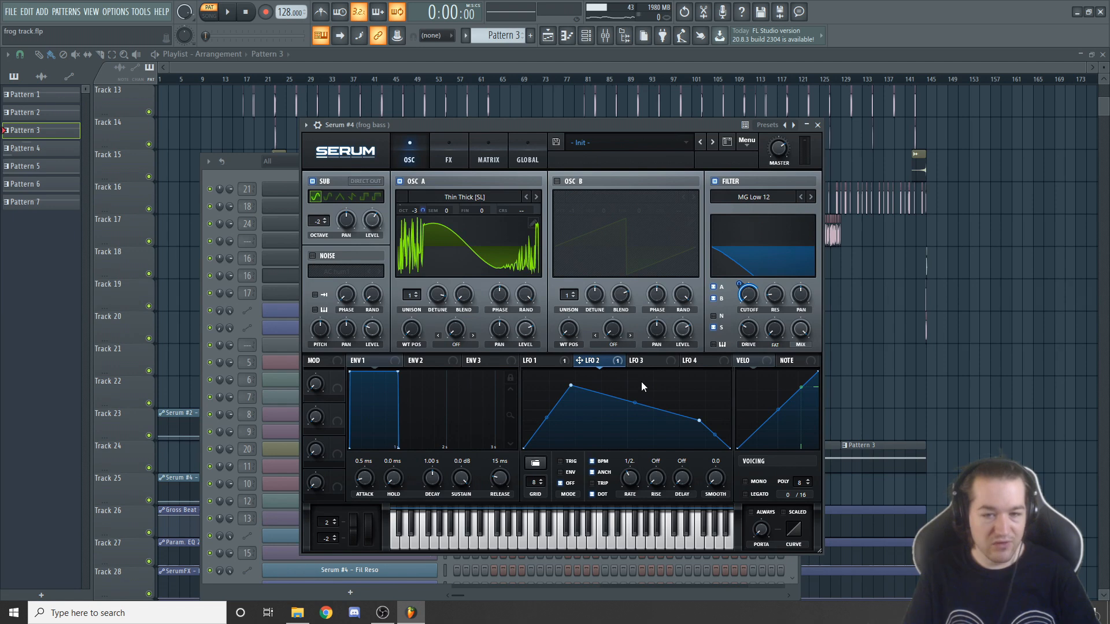
left_click(547, 363)
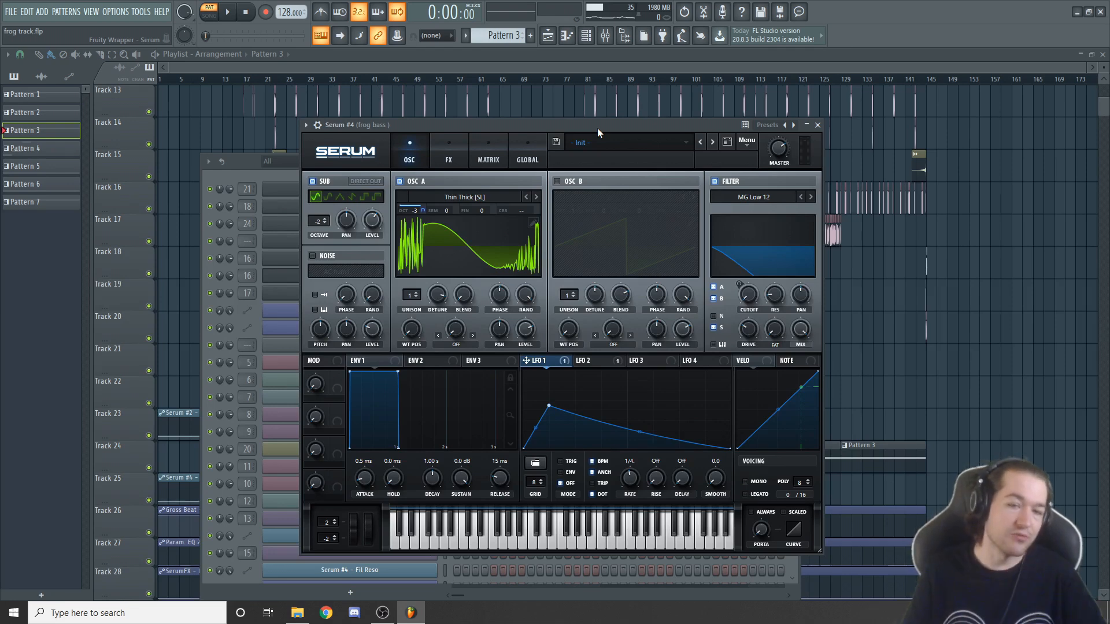
left_click_drag(598, 129, 575, 137)
- Play Pattern 3 while raising Serum #4's filter resonance, and return to the playlist
key("space")
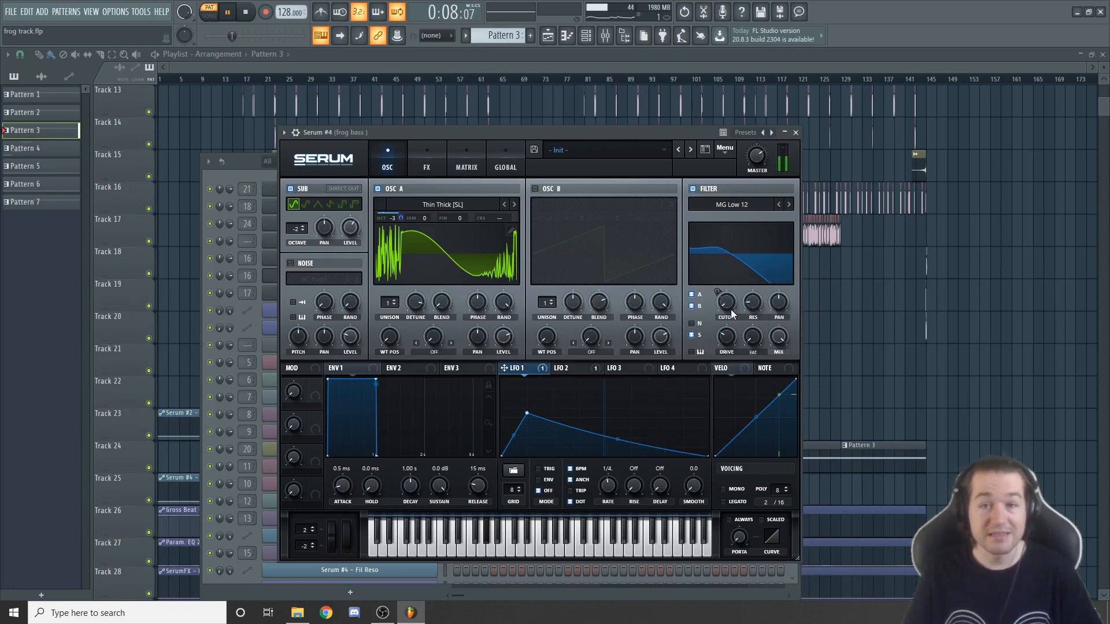
mouse_move(758, 289)
left_mouse_down()
mouse_move(756, 226)
mouse_move(751, 279)
left_mouse_up()
key("space")
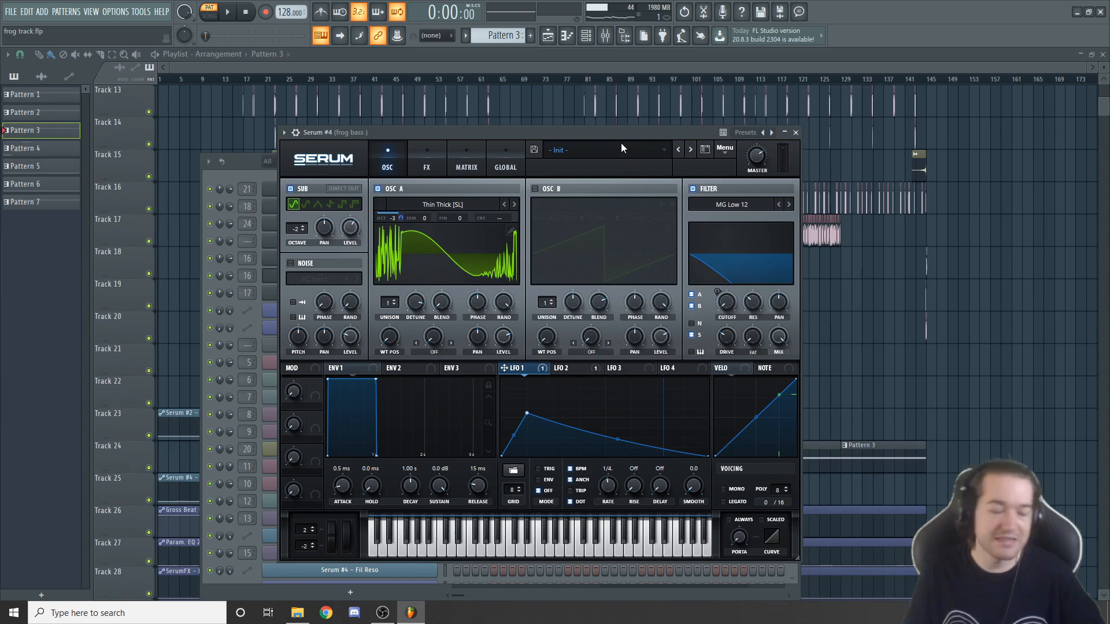
left_click(655, 78)
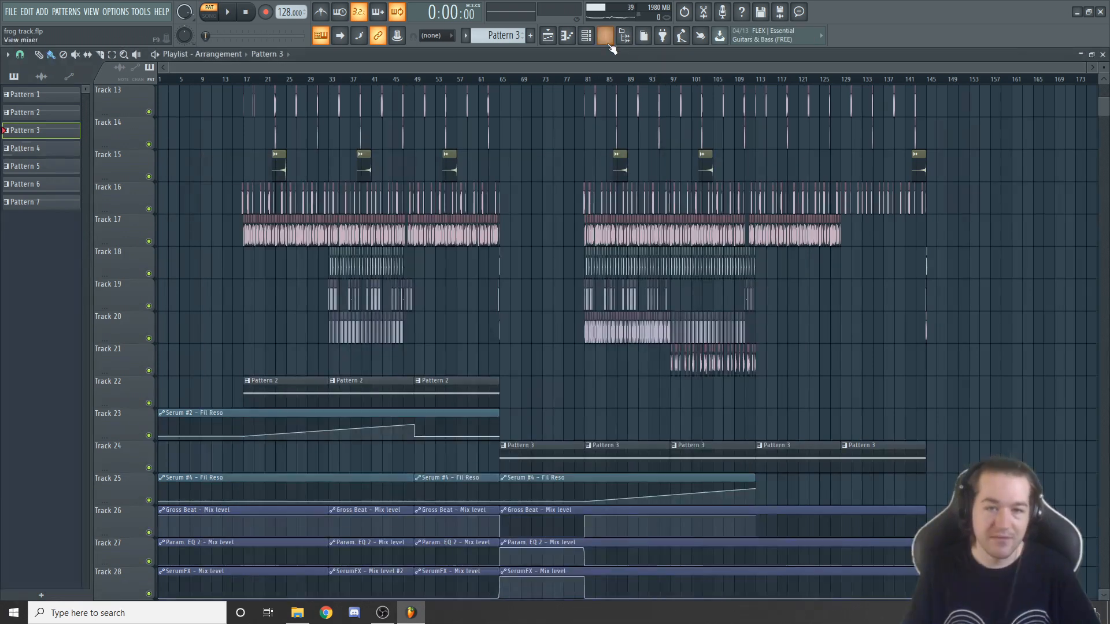
- Inspect FerricTDS and the slot 2 Fruity parametric EQ 2 on the frog bass mixer track
left_click(608, 40)
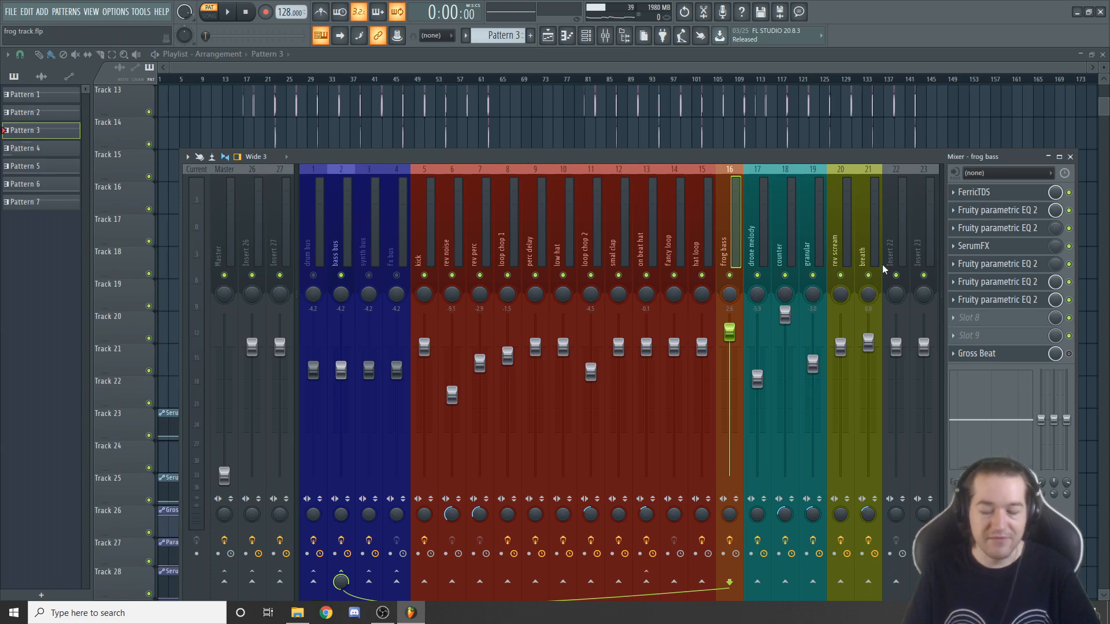
left_click(1000, 195)
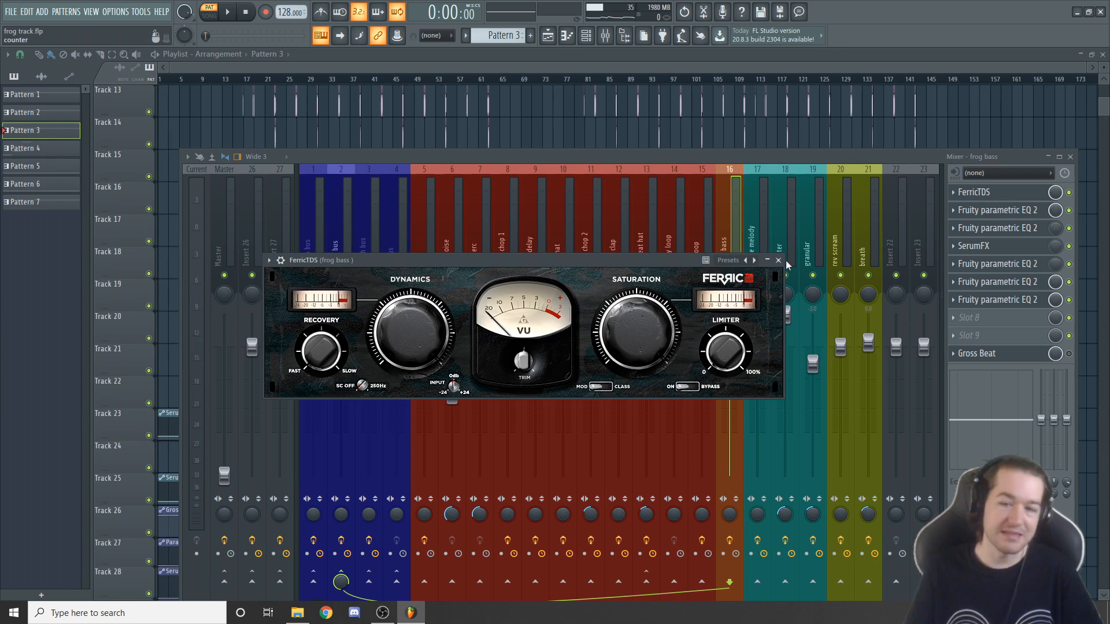
left_click(778, 260)
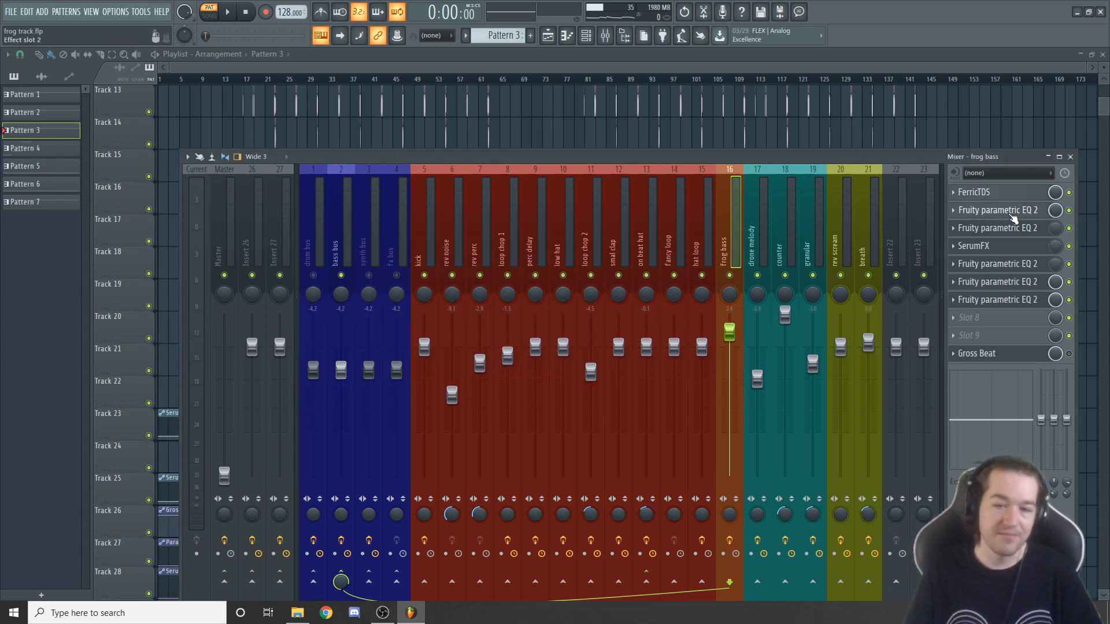
left_click(1012, 215)
left_click_drag(217, 277, 221, 298)
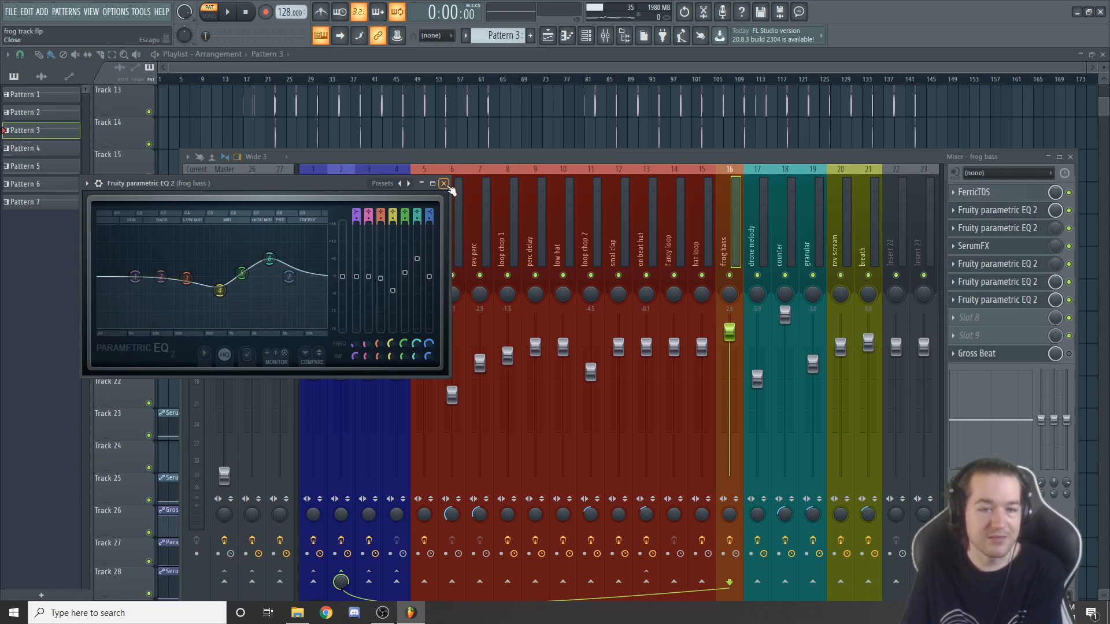
left_click(443, 184)
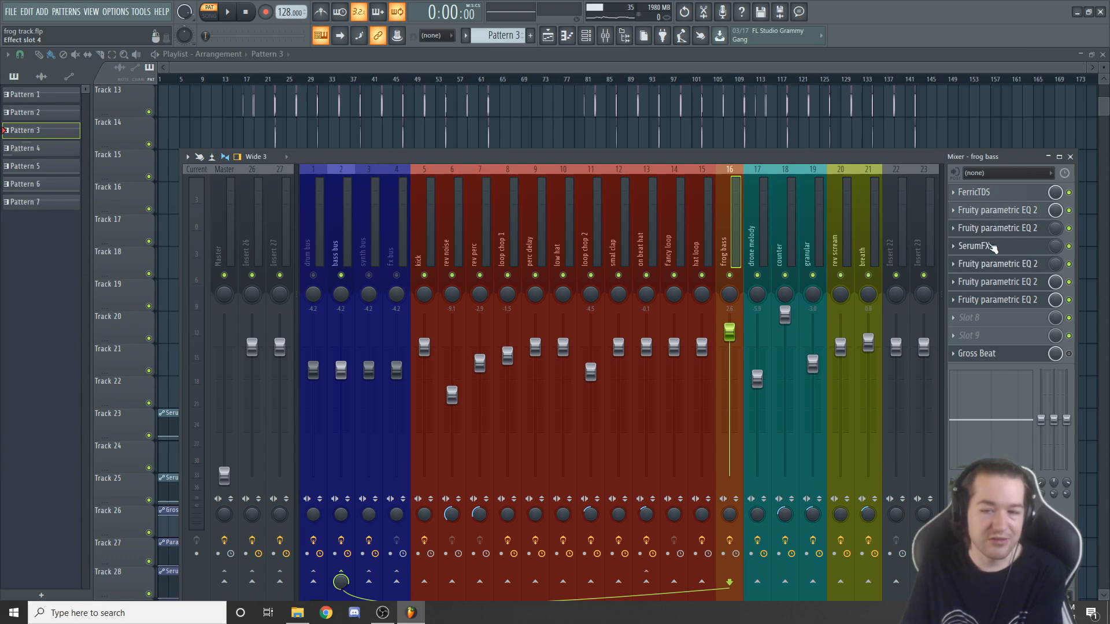
- Inspect the slot 6 Fruity parametric EQ 2 curve on the frog bass track and close the mixer
left_click(986, 282)
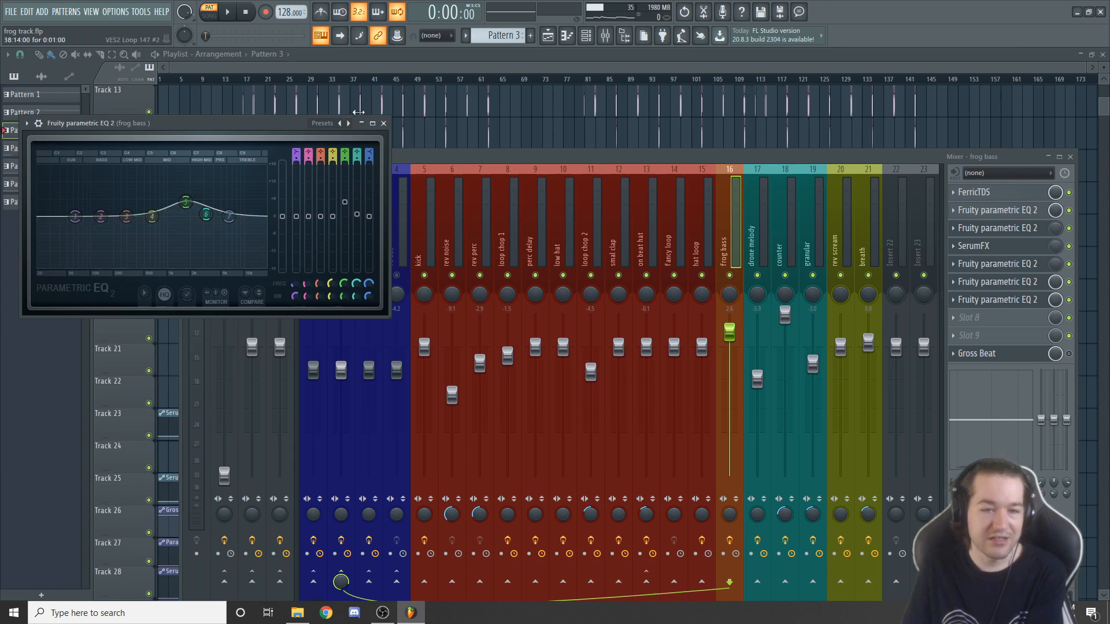
left_click(383, 123)
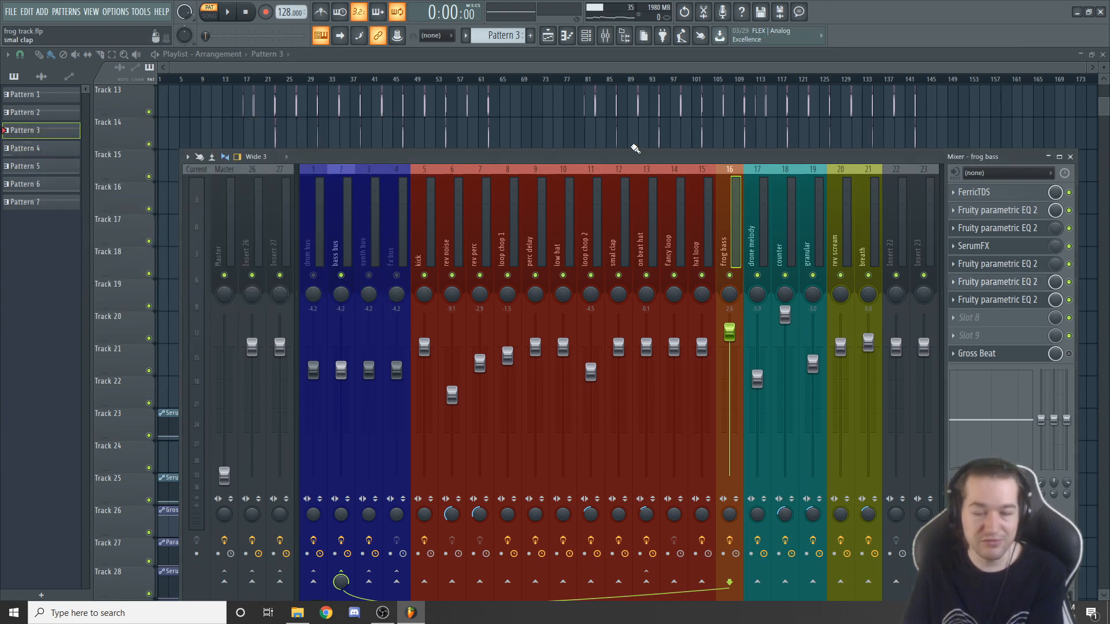
key("F9")
- Check the automation tracks in the playlist and inspect the frog bass track's slot 7 Fruity parametric EQ 2
scroll(583, 358, "up", 1)
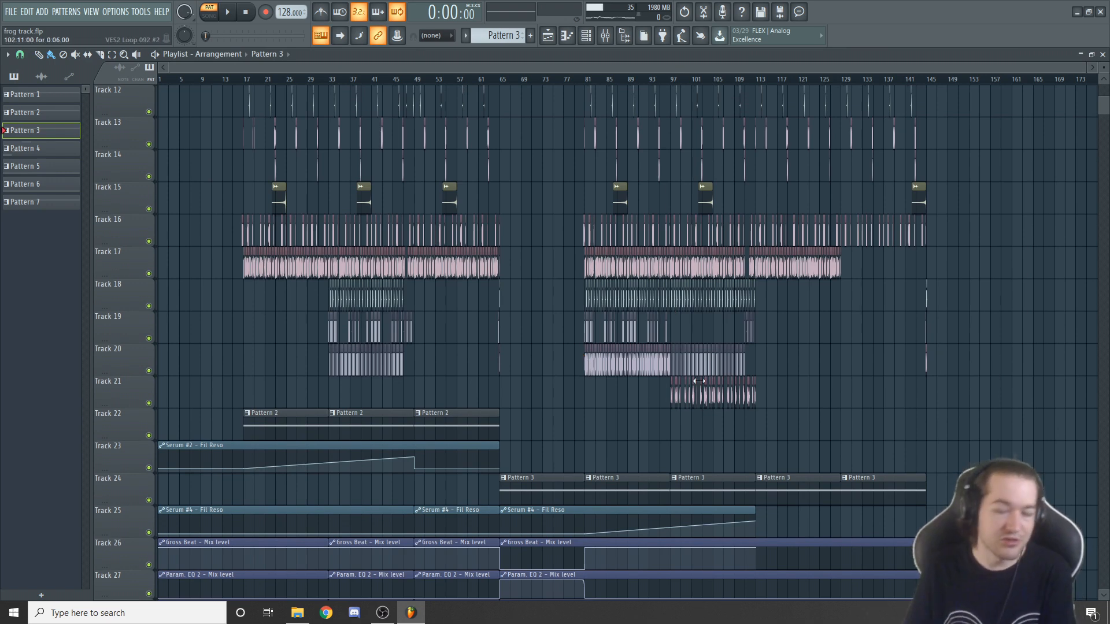
scroll(710, 393, "down", 3)
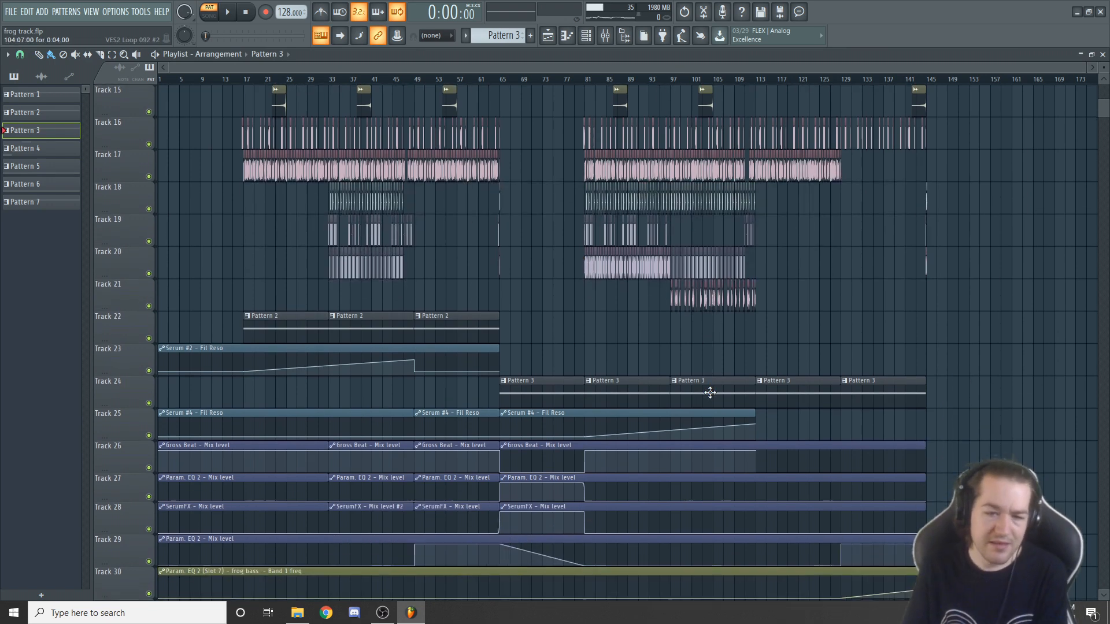
left_click(605, 35)
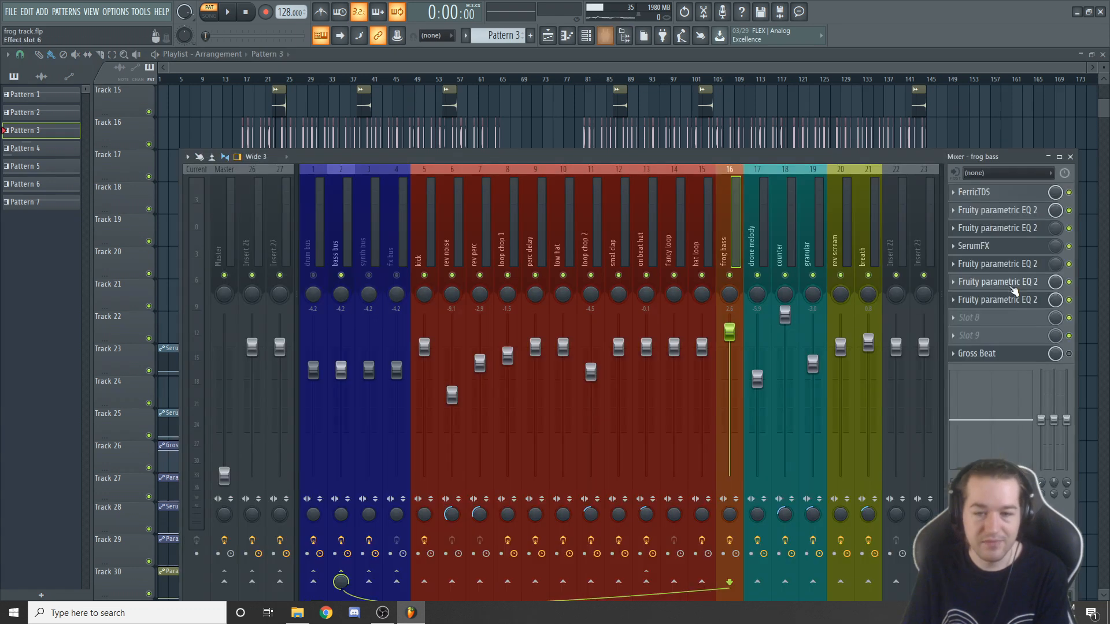
left_click(1005, 300)
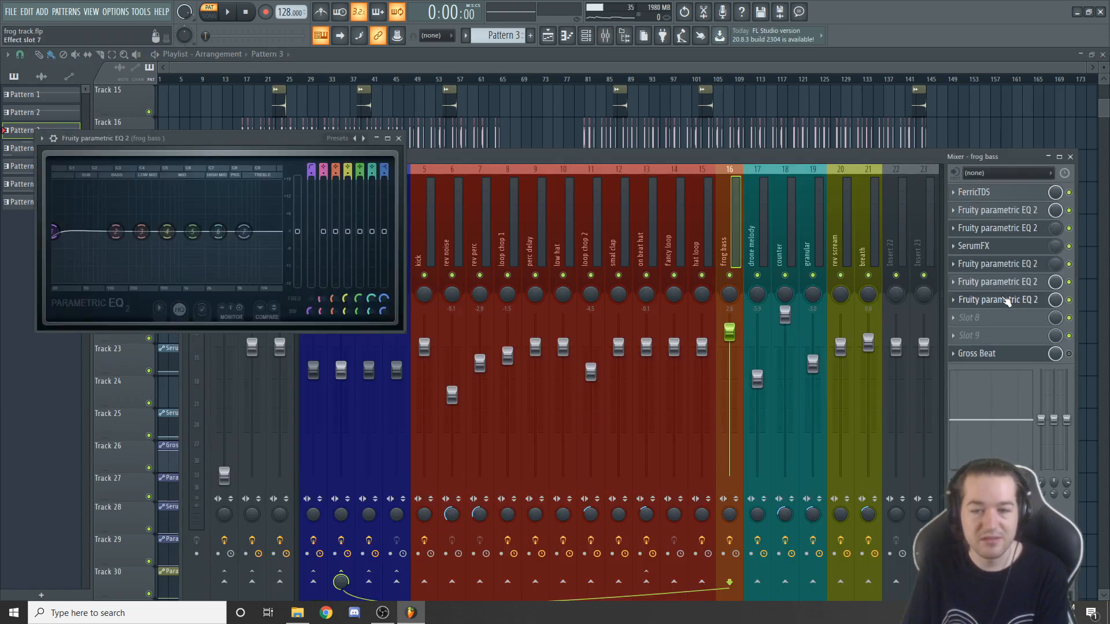
left_click(398, 138)
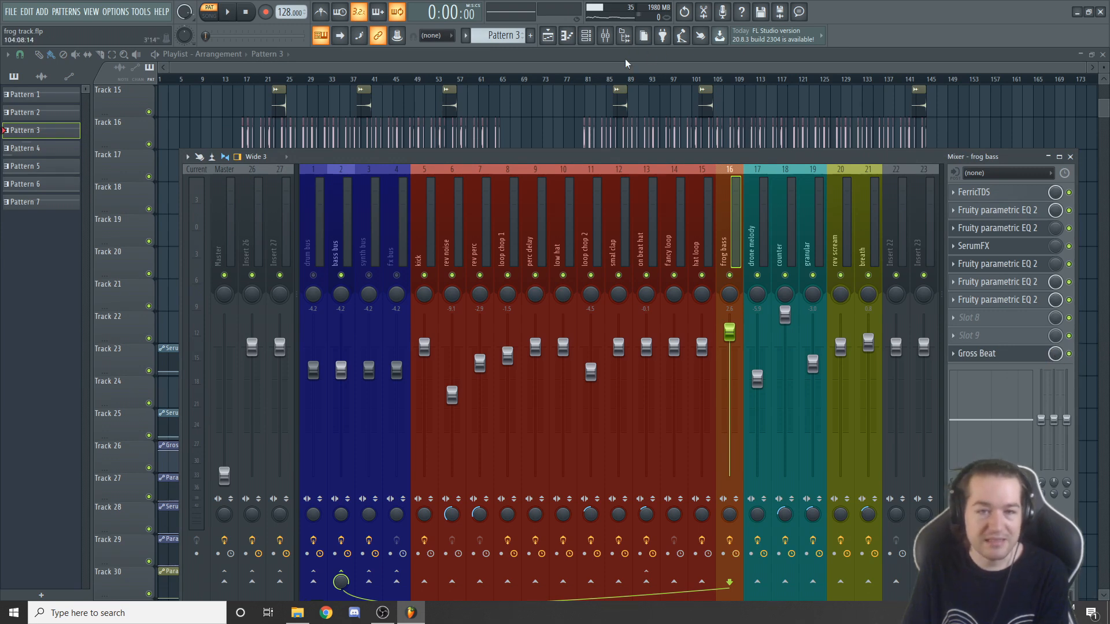
- Return to the playlist and review the arrangement from the percussion tracks down to the automation clips
left_click(605, 36)
scroll(454, 230, "down", 2)
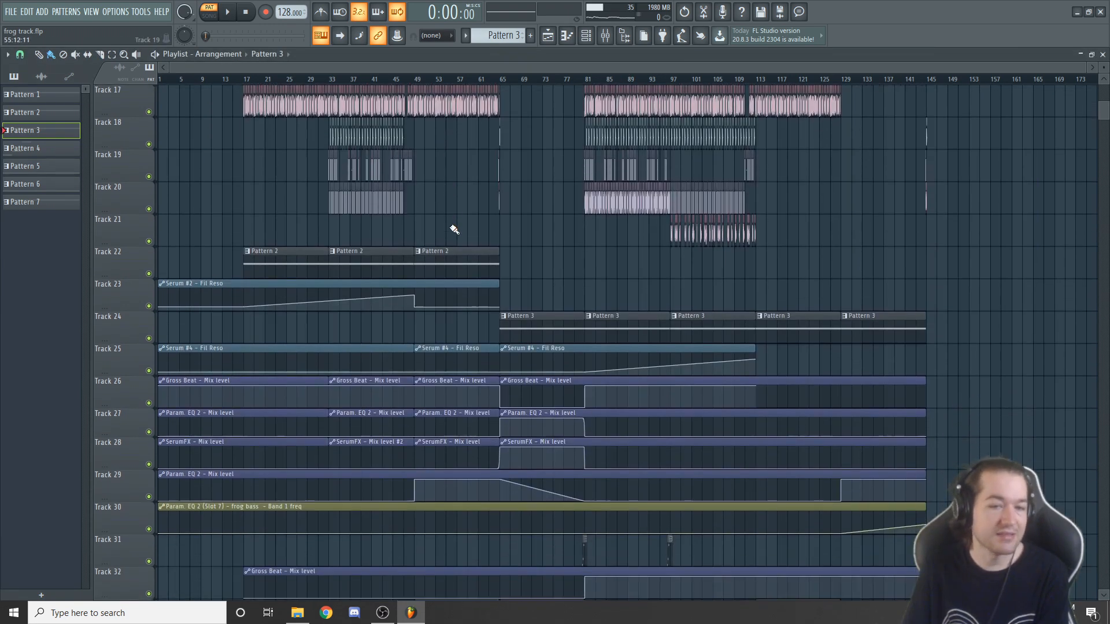
scroll(455, 229, "up", 8)
scroll(454, 230, "up", 1)
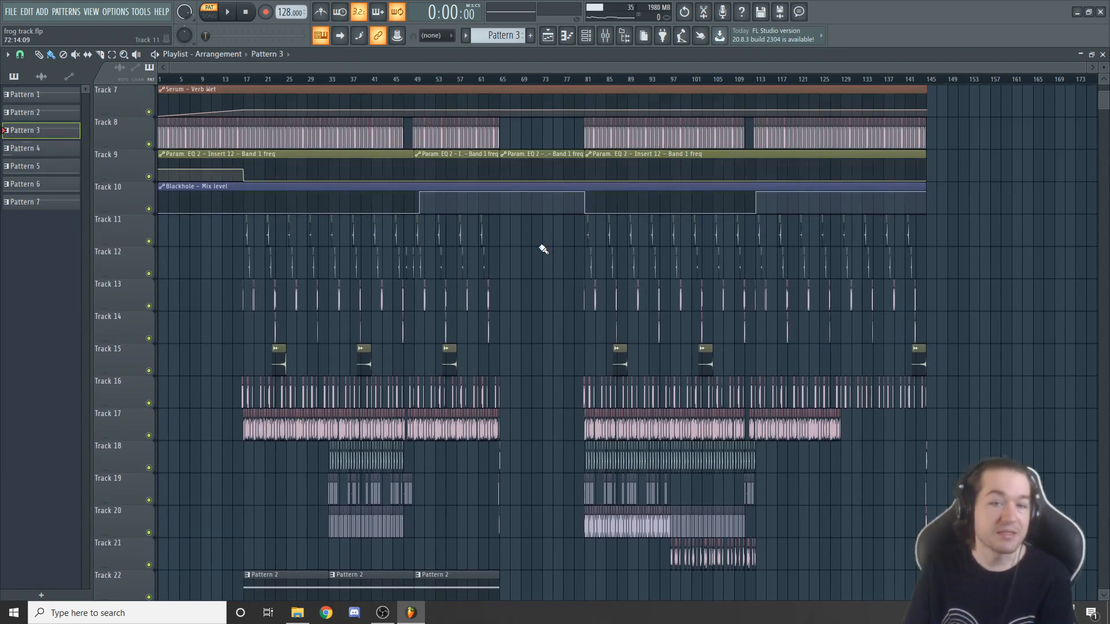
scroll(543, 249, "down", 8)
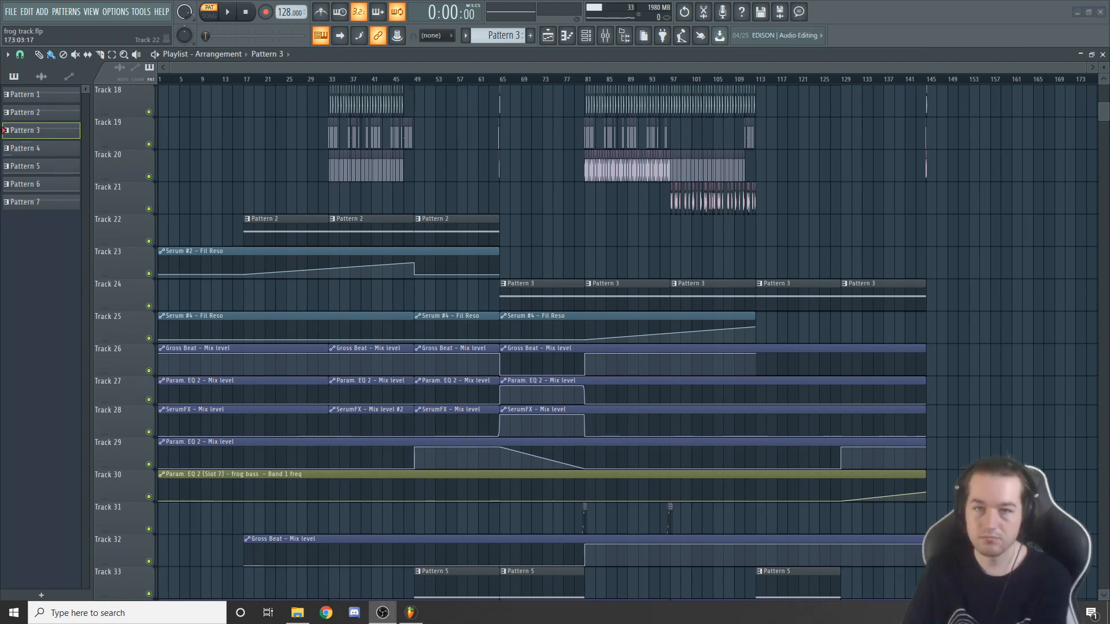
- Set the song position to about bar 80, just before the first Pattern 4 clip on track 31
scroll(724, 364, "down", 1)
scroll(722, 359, "down", 3)
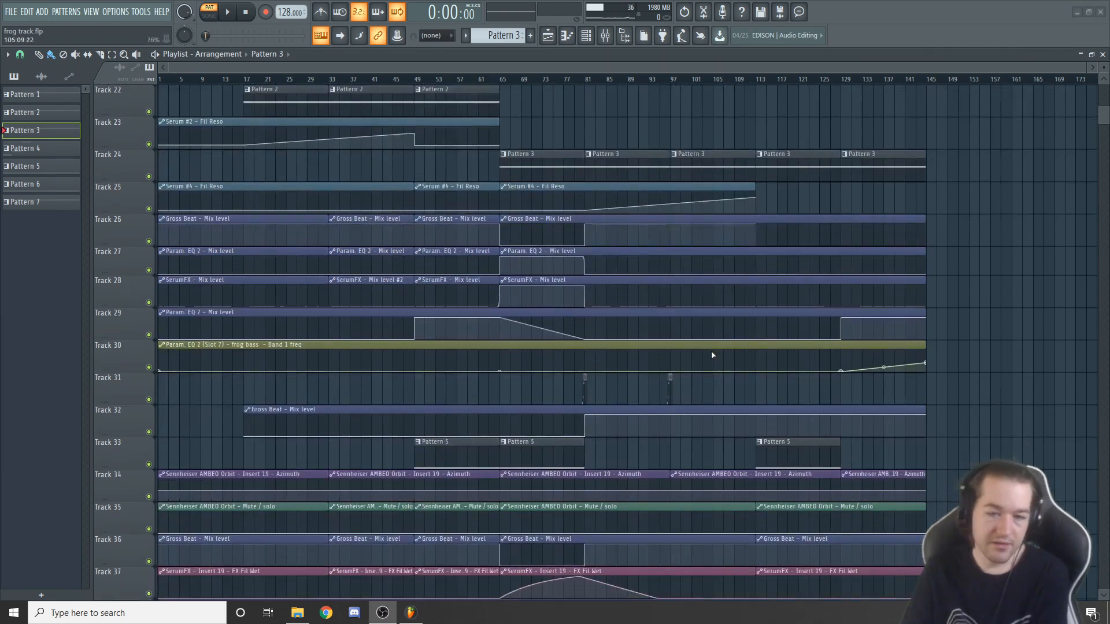
scroll(614, 396, "up", 5)
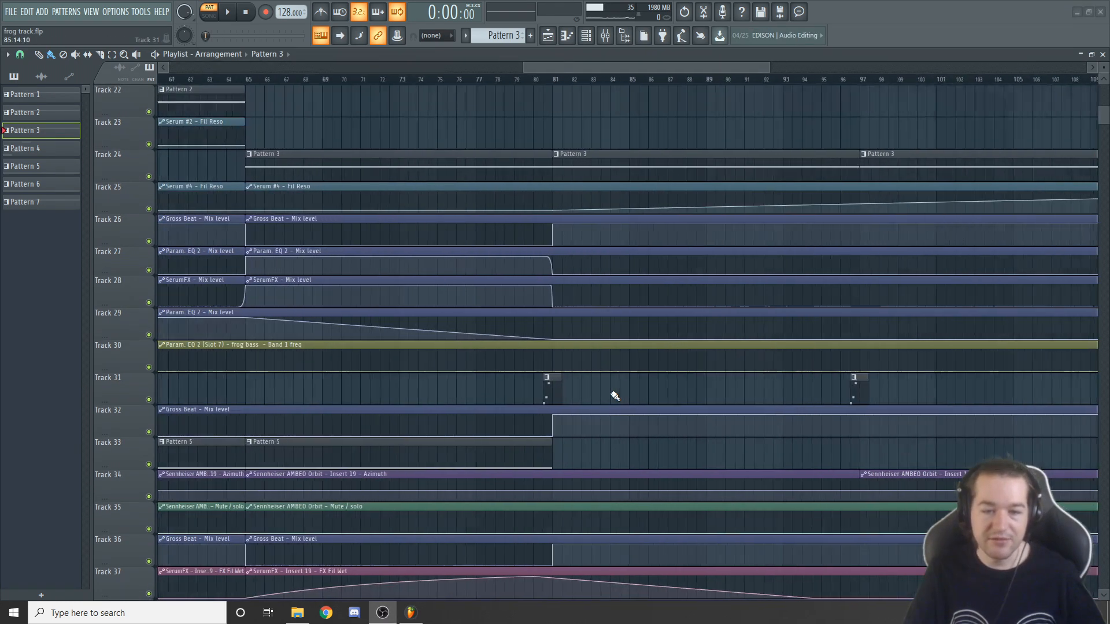
left_click(493, 82)
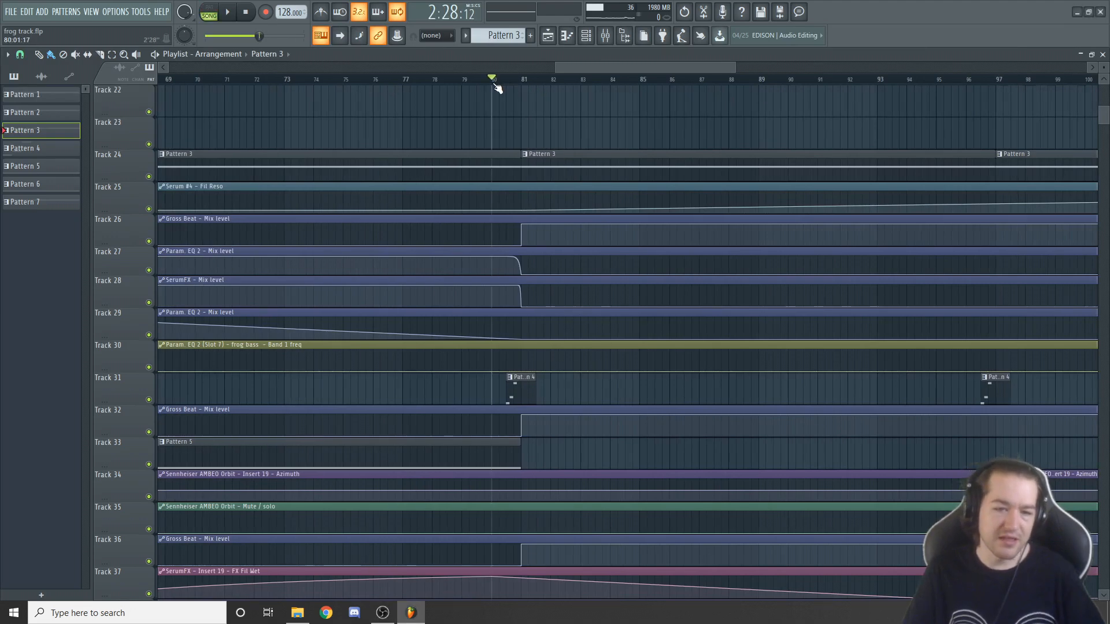
- Check the counter track in the mixer, close it and audition the arrangement from about bar 80
left_click(604, 35)
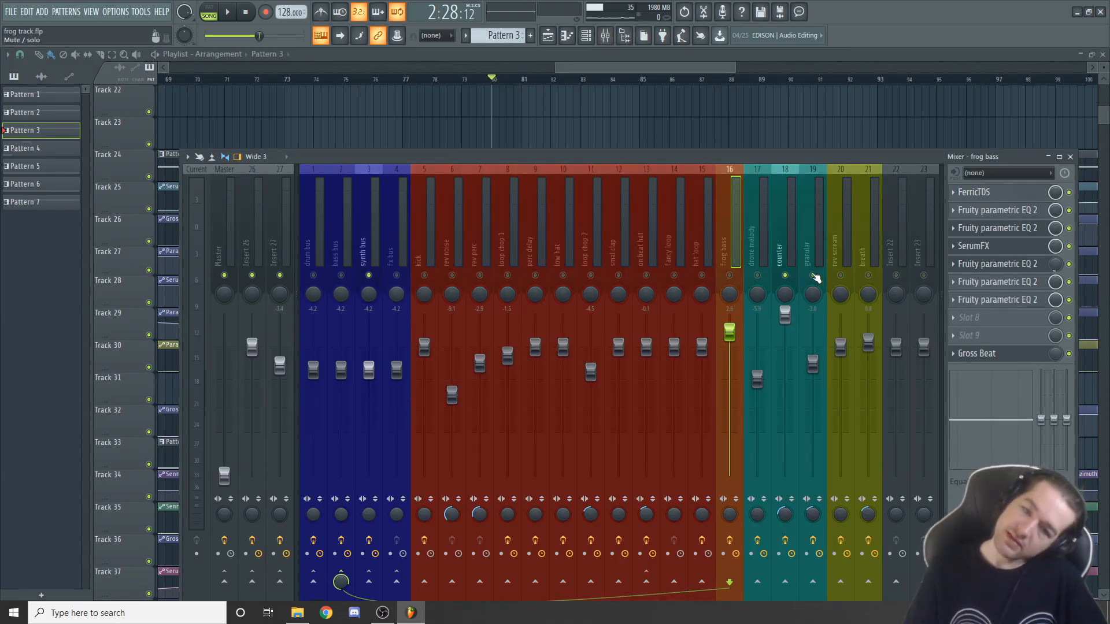
left_click(598, 66)
key("space")
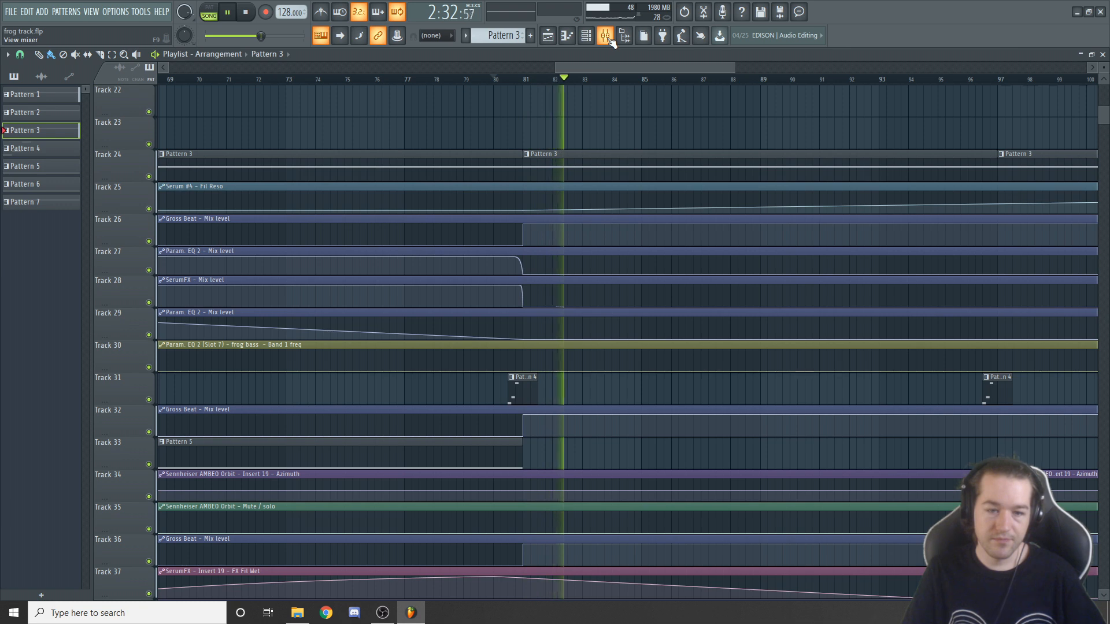
key("space")
- Audition the section with the channel rack open and bring up the Serum #6 counter synth
left_click(586, 36)
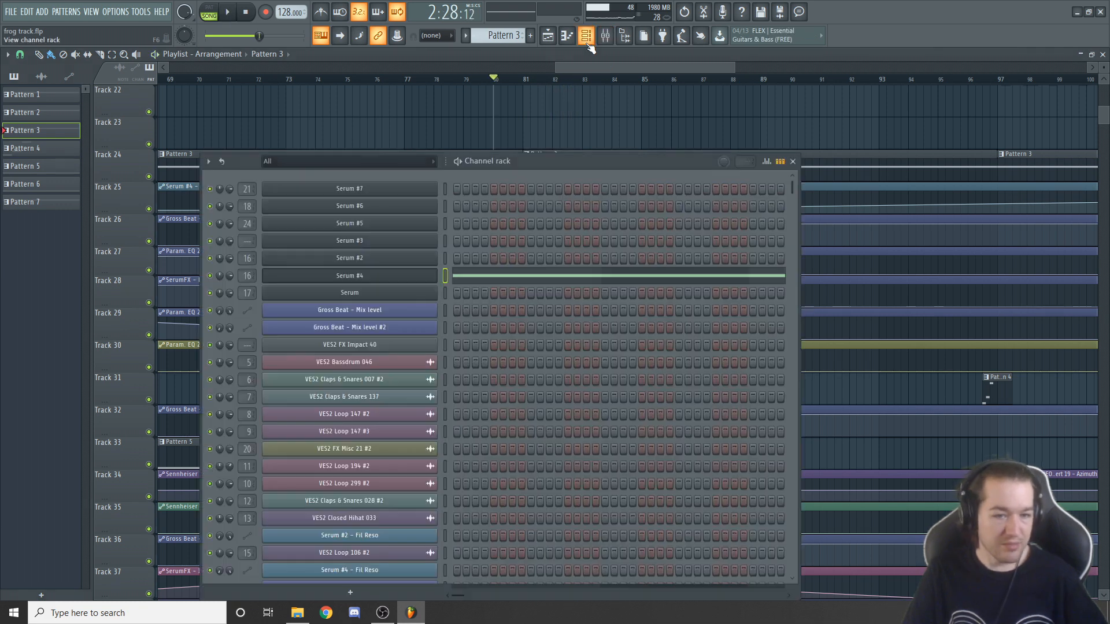
left_click_drag(533, 159, 578, 243)
key("space")
key("space")
left_click(450, 290)
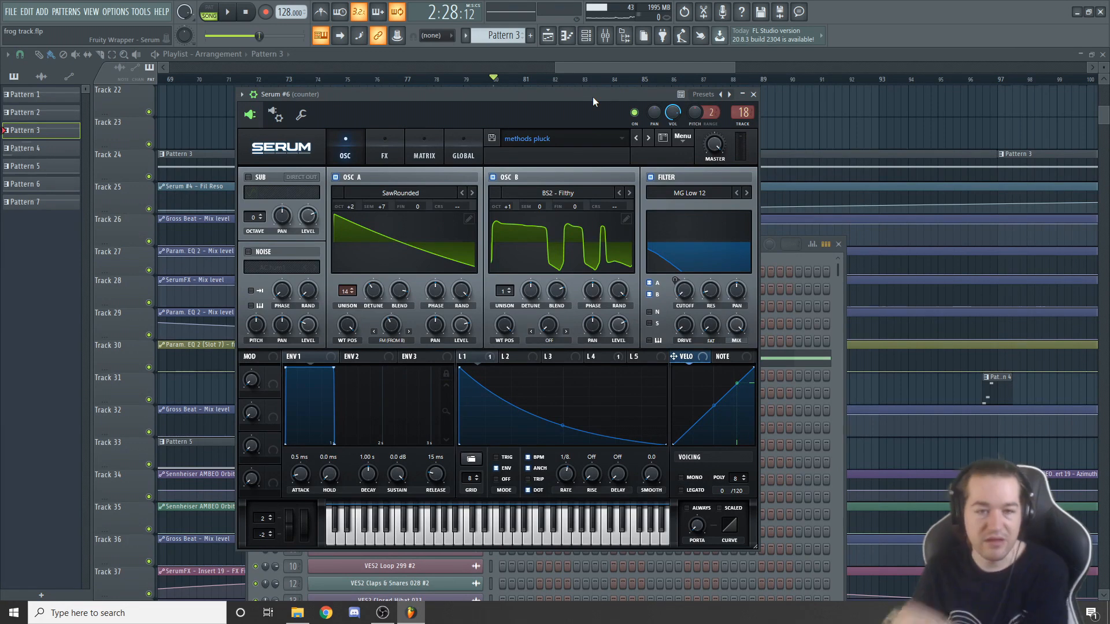
left_click_drag(574, 96, 646, 104)
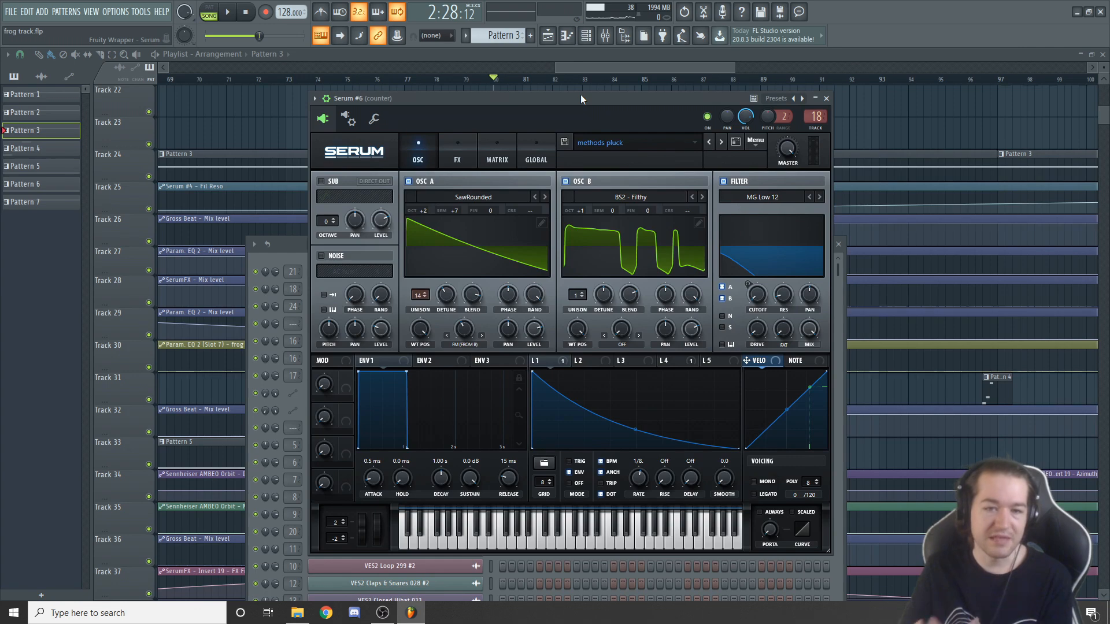
- Browse Serum's track specific preset folder without loading anything, and close all plugin windows
left_click(669, 144)
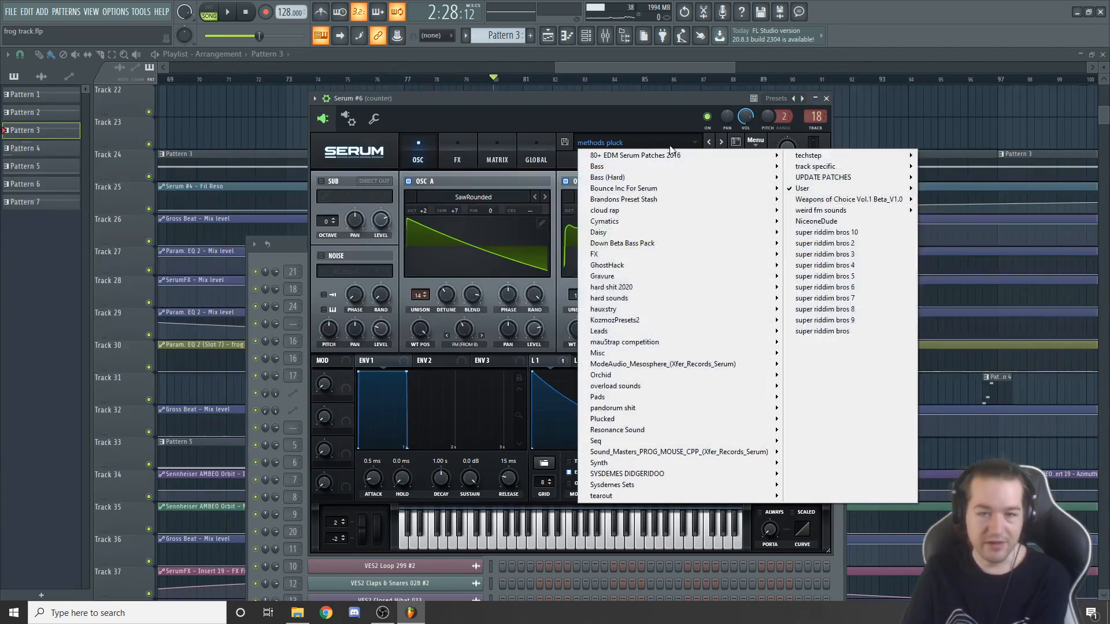
mouse_move(849, 172)
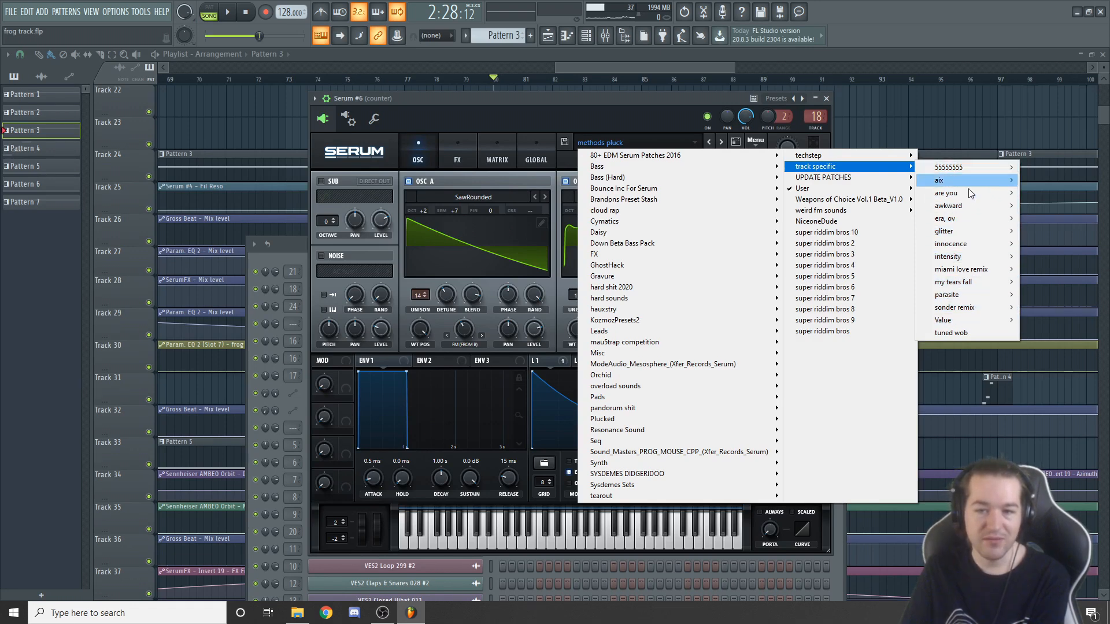
left_click(699, 100)
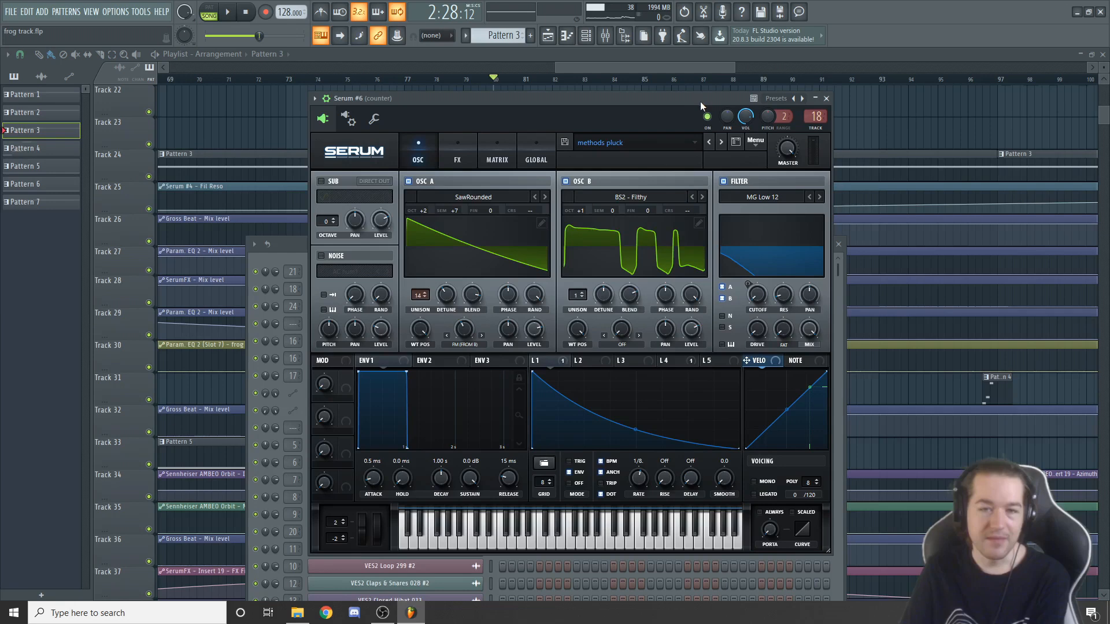
key("F12")
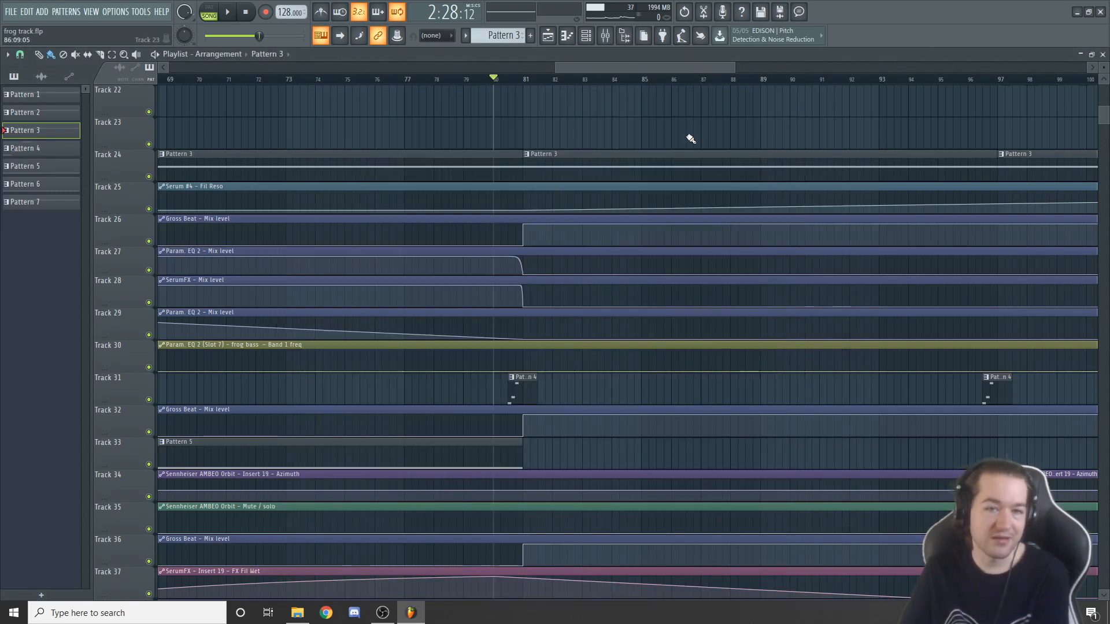
- Review the playlist from track 1 down to the Pattern 7 clips and return to the Pattern 4 clip on track 31
scroll(686, 183, "down", 5)
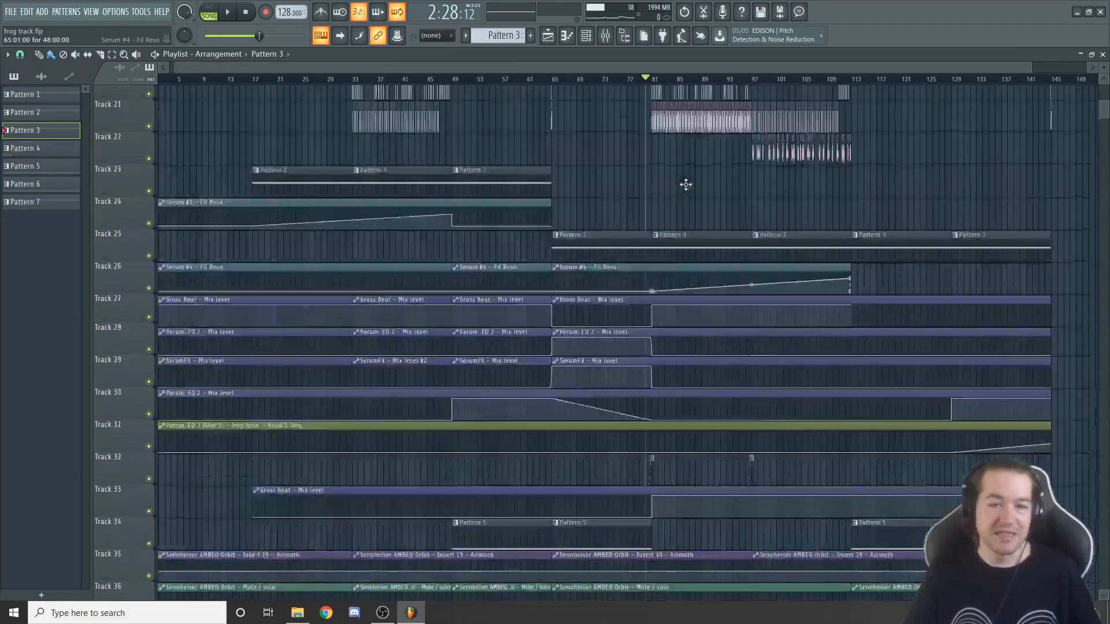
scroll(686, 184, "up", 7)
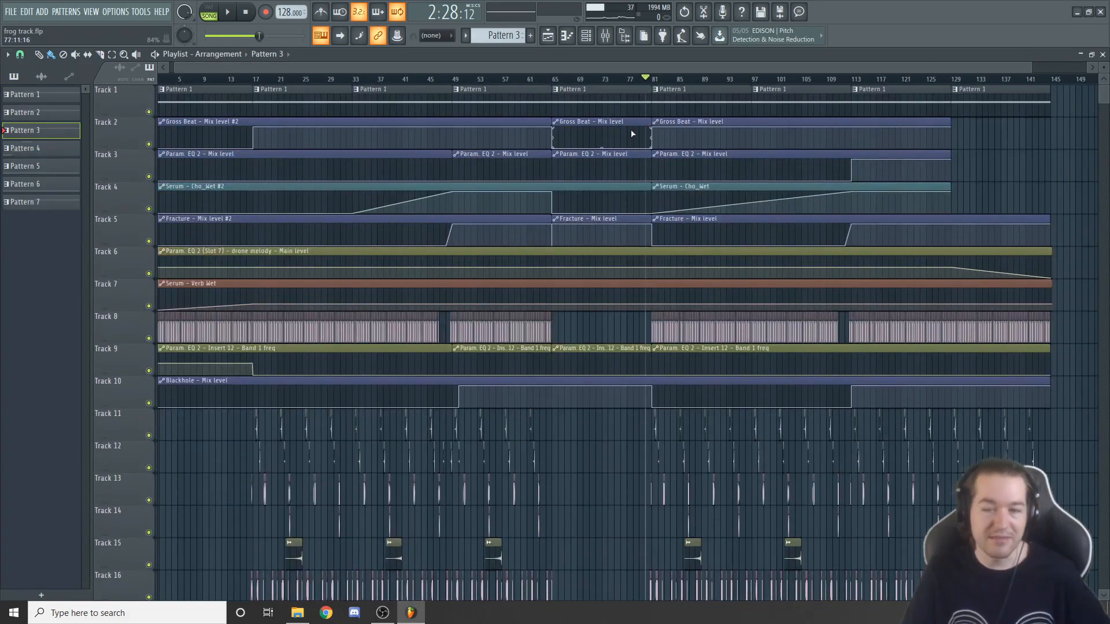
scroll(632, 134, "down", 7)
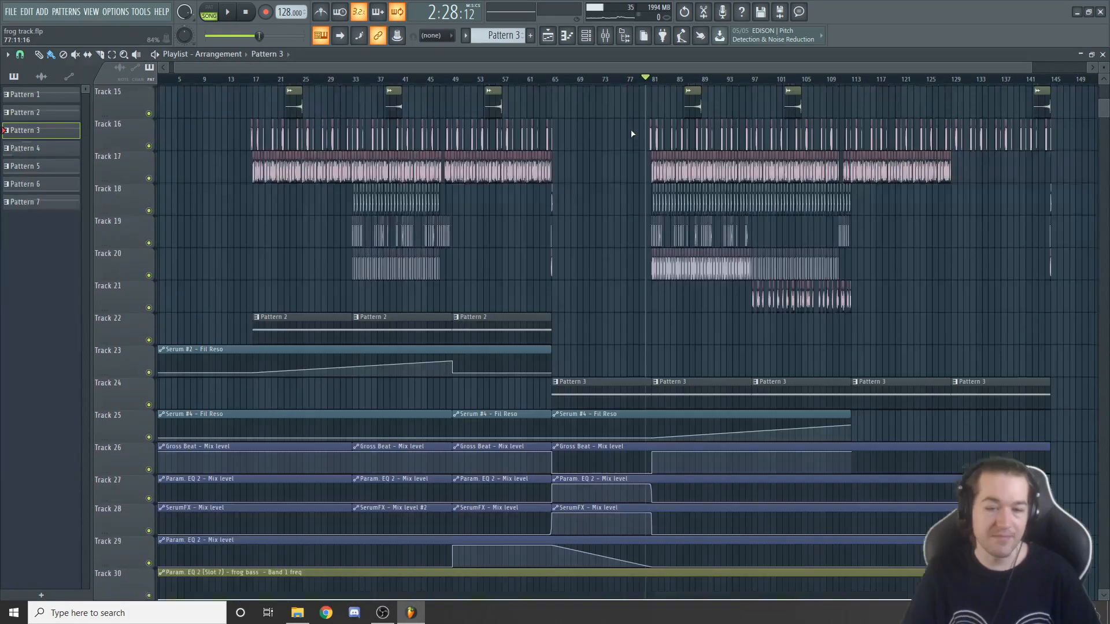
scroll(677, 249, "down", 3)
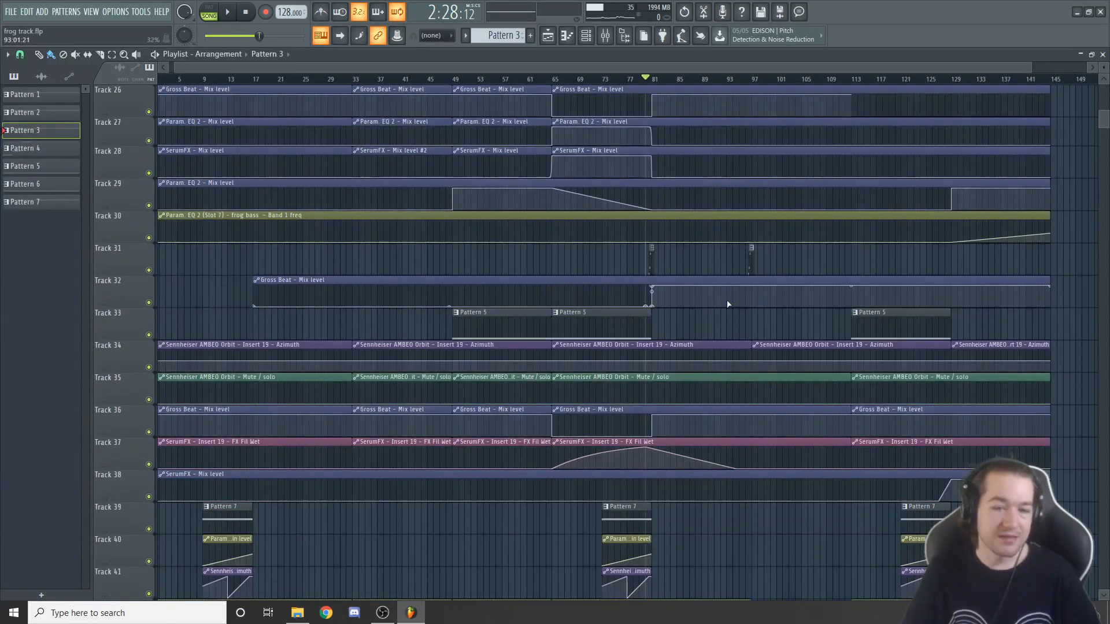
scroll(727, 303, "up", 4)
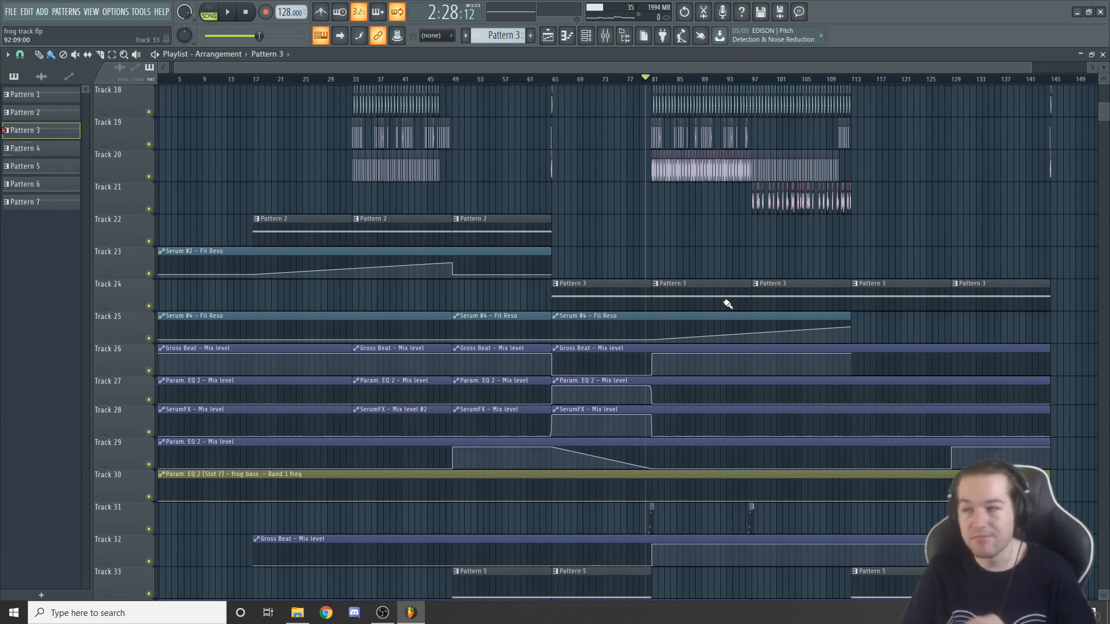
scroll(722, 307, "down", 1)
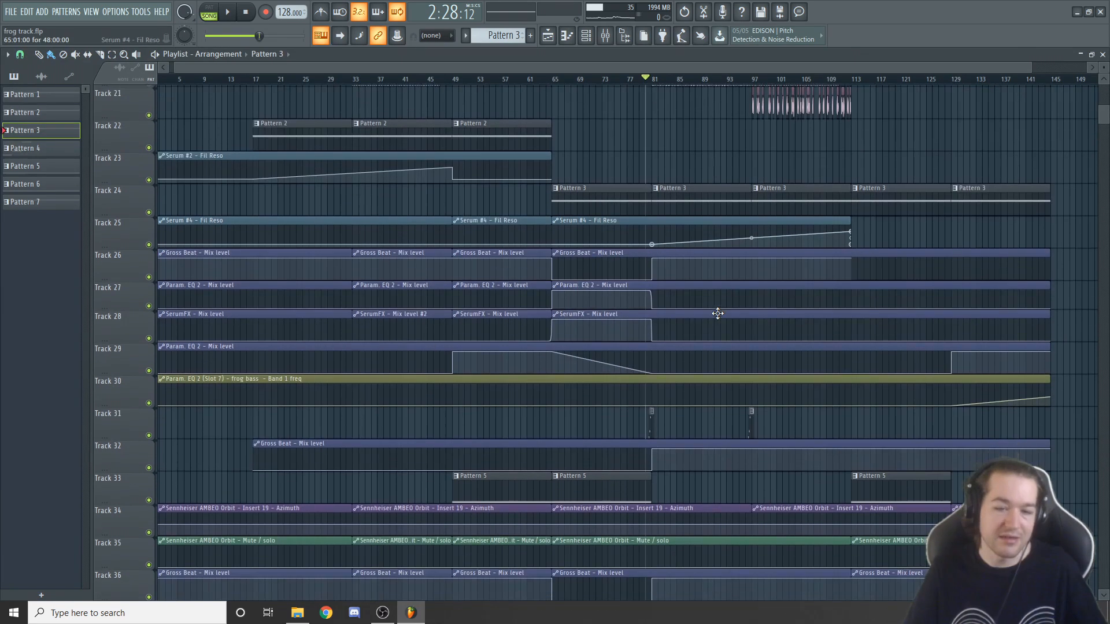
scroll(707, 412, "up", 3)
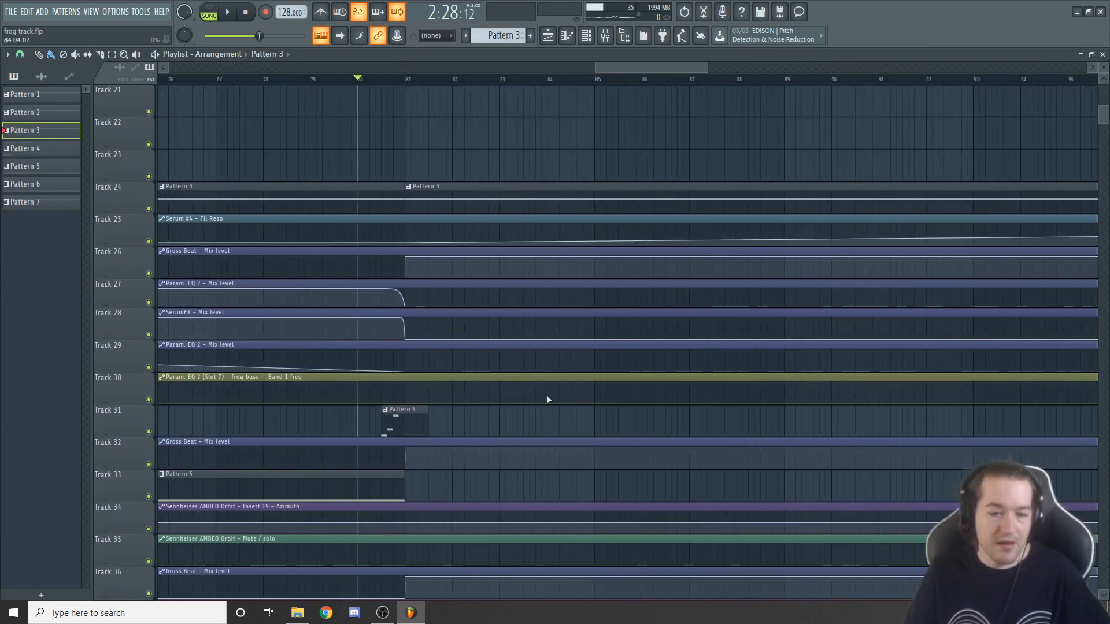
- Reopen Serum #6 from the channel rack and audition its methods pluck patch from about bar 80
key("F6")
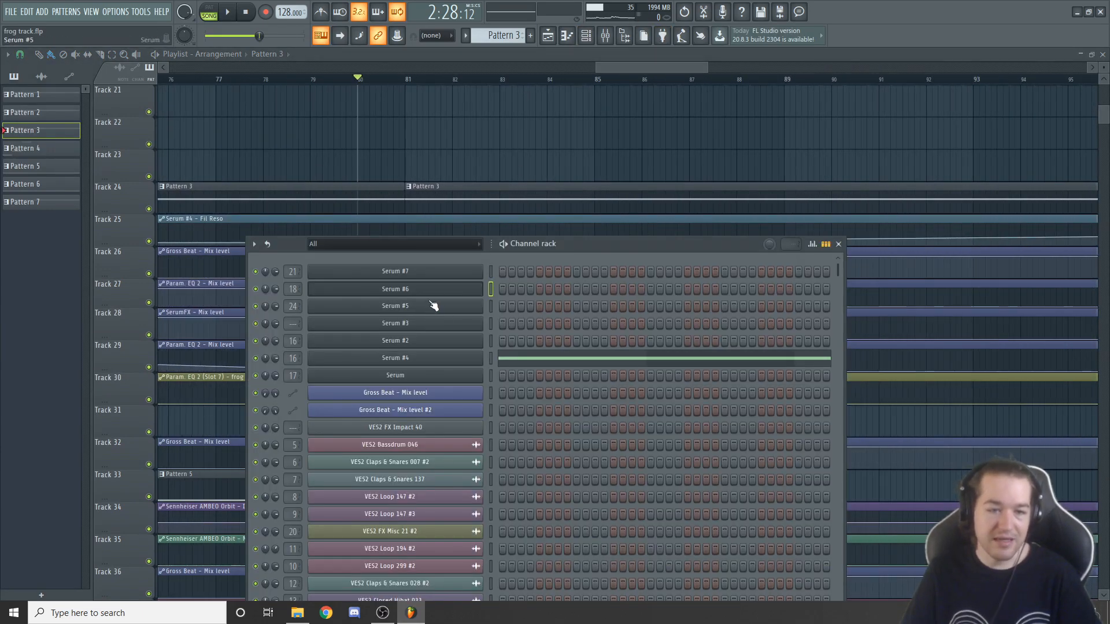
left_click(438, 290)
mouse_move(611, 100)
left_mouse_down()
mouse_move(595, 107)
mouse_move(598, 119)
left_mouse_up()
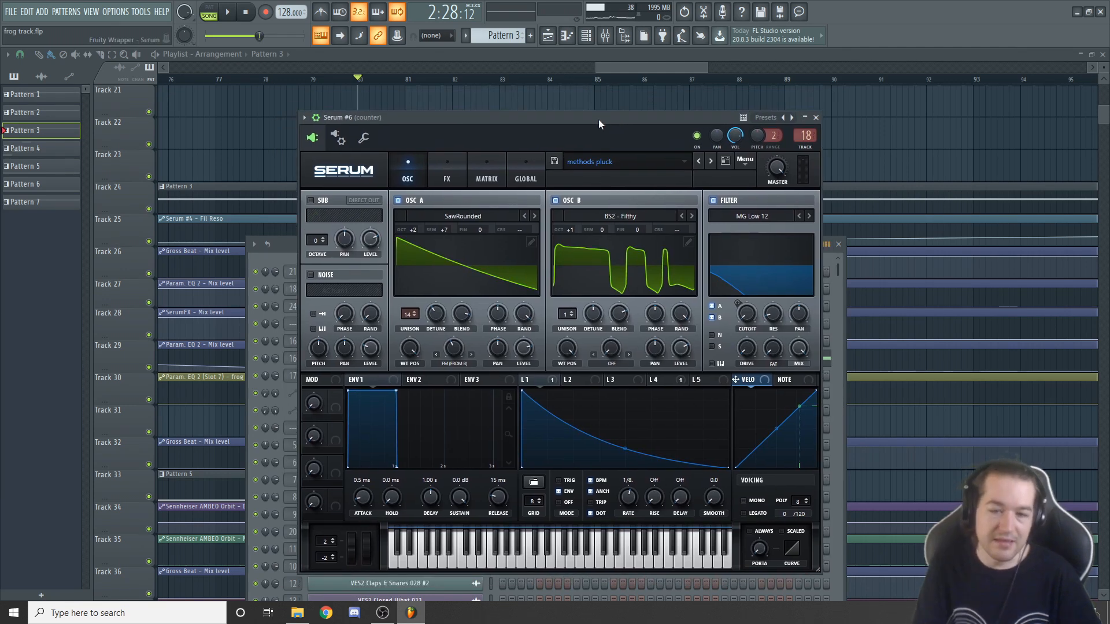
left_click_drag(598, 119, 551, 113)
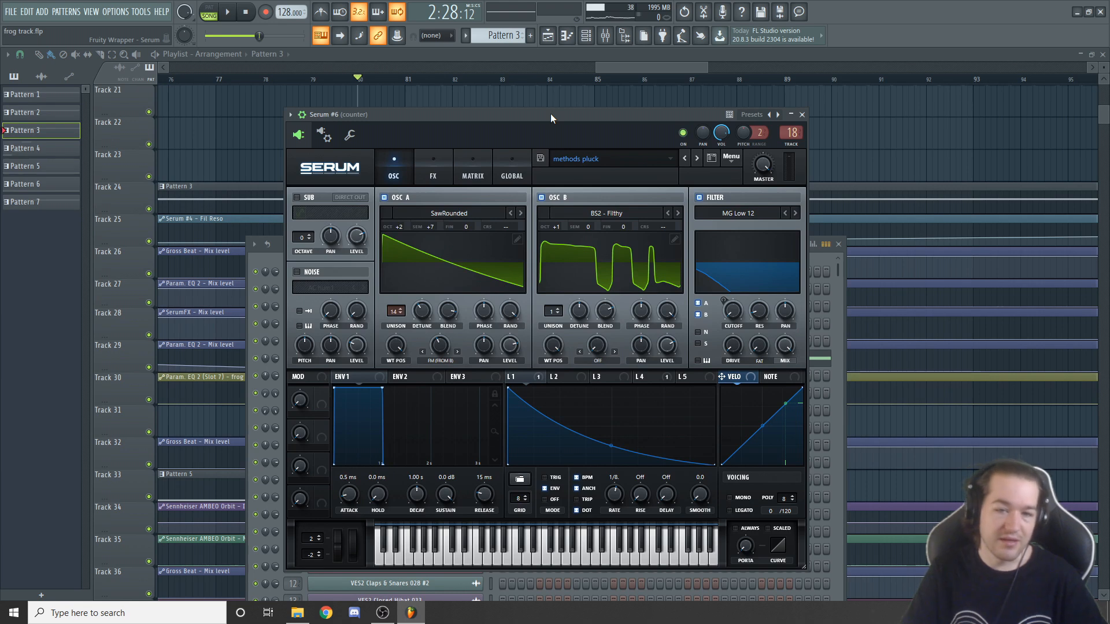
mouse_move(550, 113)
left_mouse_down()
mouse_move(586, 102)
mouse_move(563, 114)
left_mouse_up()
key("space")
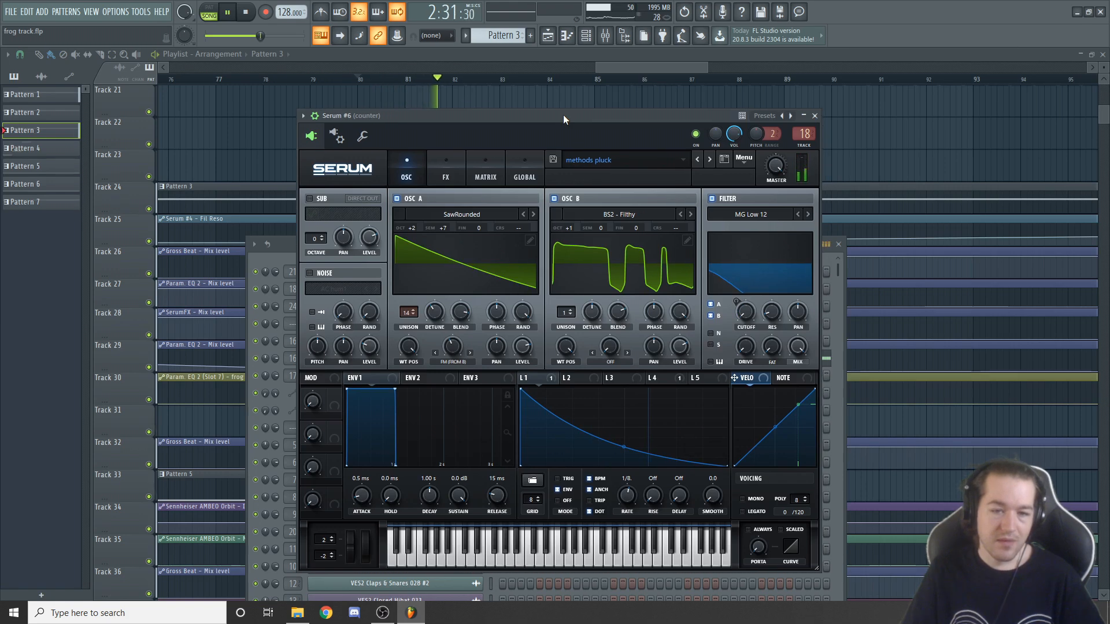
key("space")
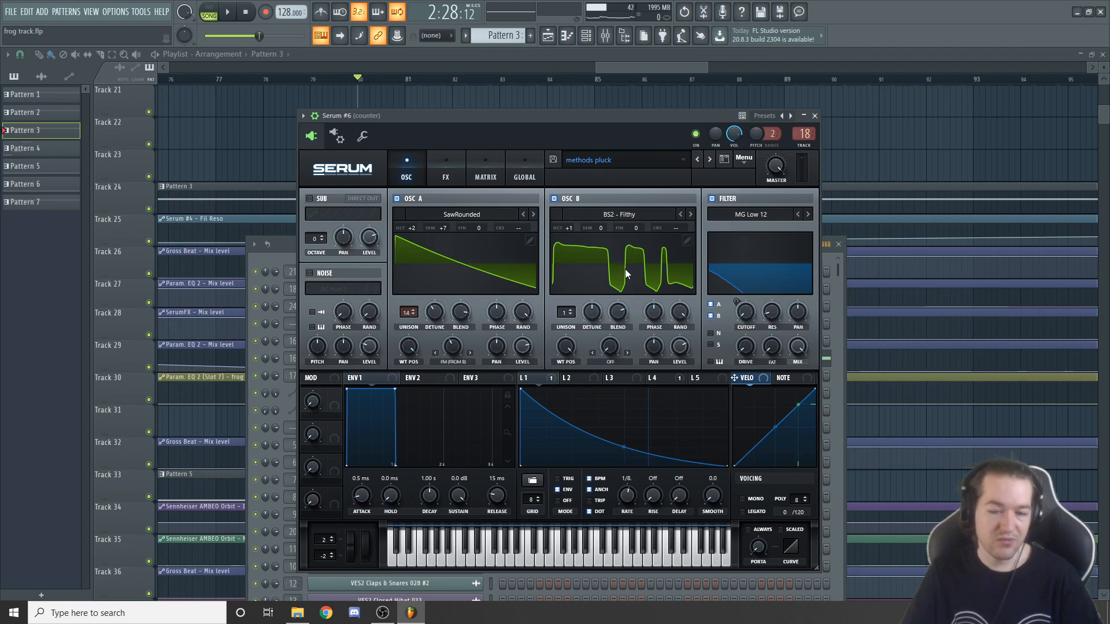
- Inspect the LFO shapes and LFO 1's cutoff modulation in Serum #6, and examine its effects chain
left_click_drag(640, 110, 656, 109)
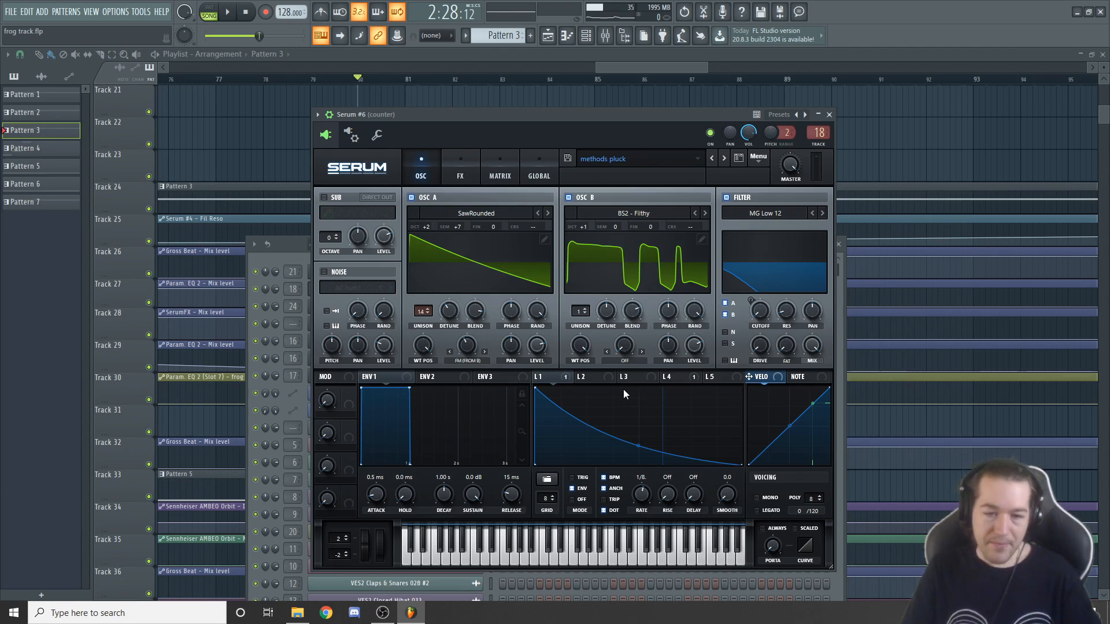
left_click(678, 377)
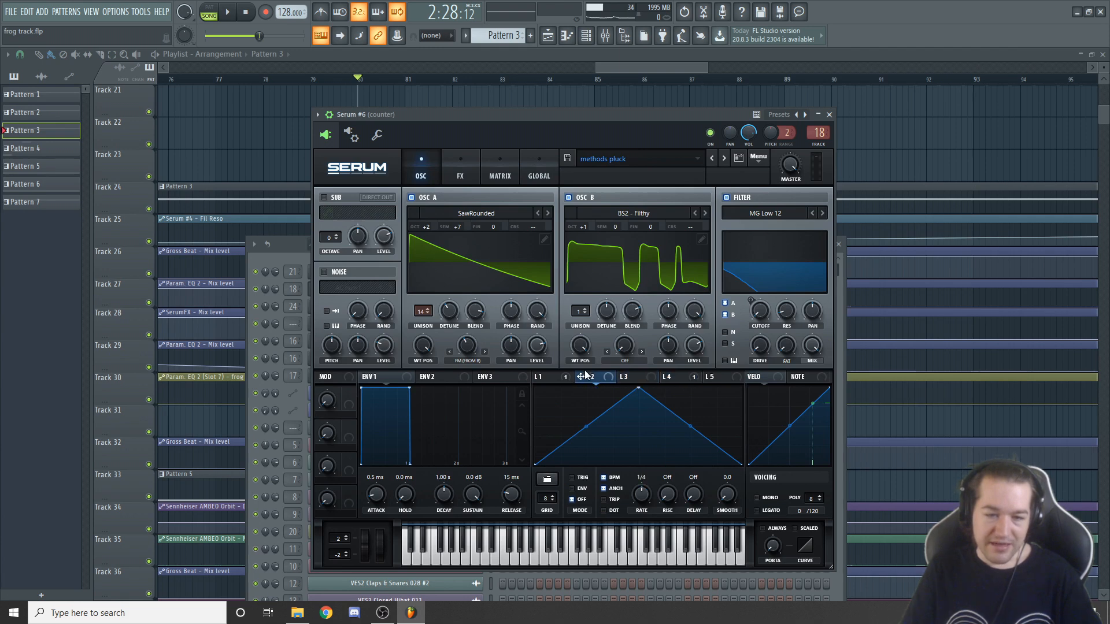
left_click(543, 377)
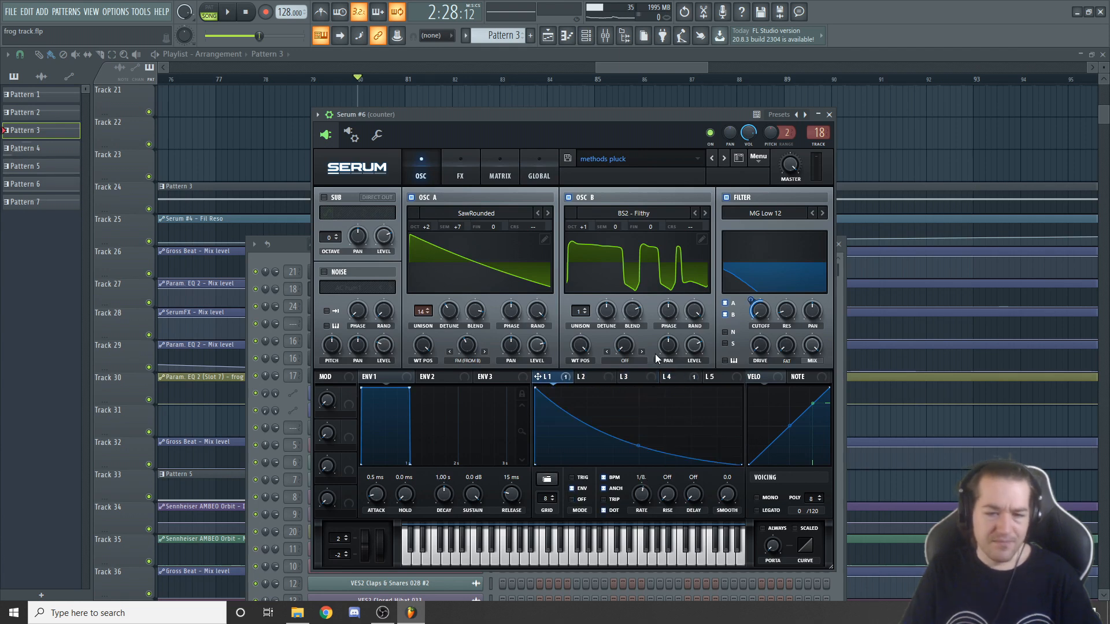
left_click(675, 378)
left_click(548, 377)
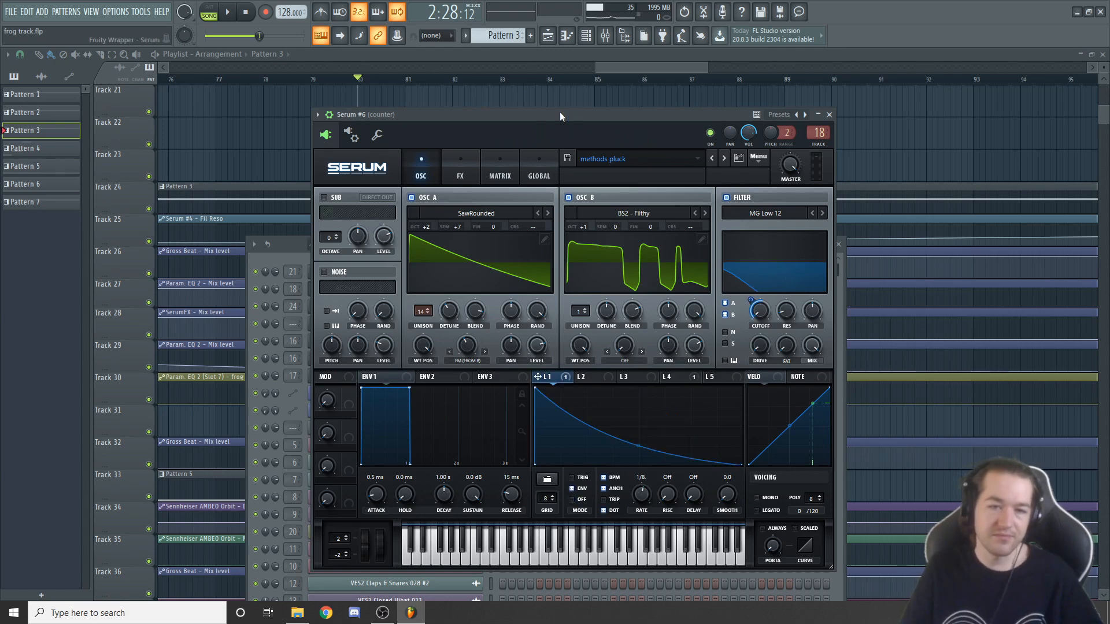
left_click(462, 169)
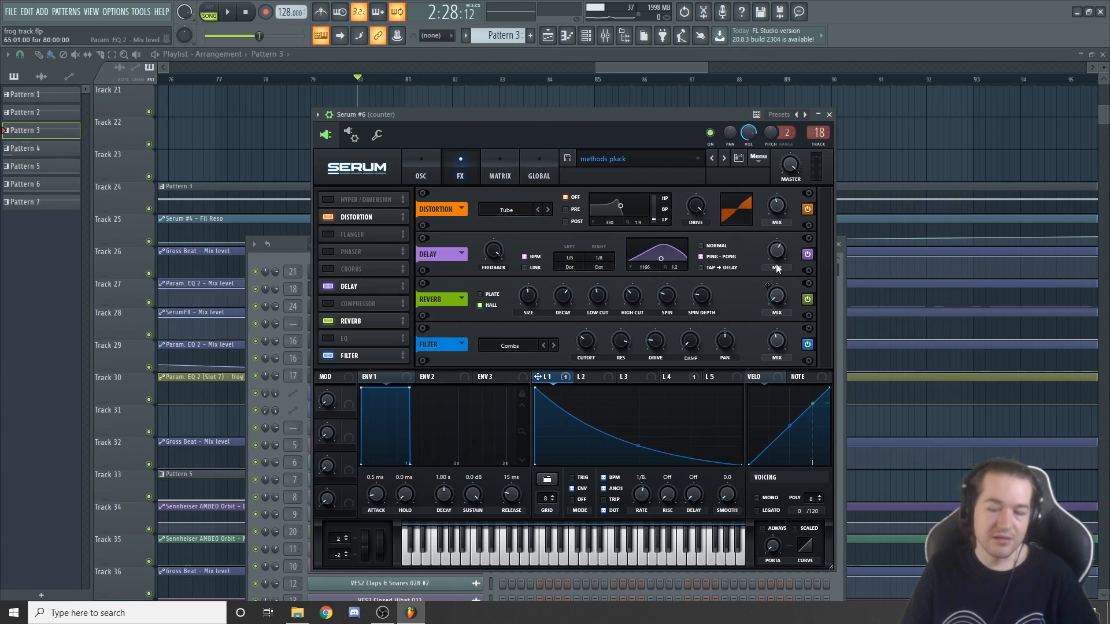
left_click_drag(614, 113, 632, 107)
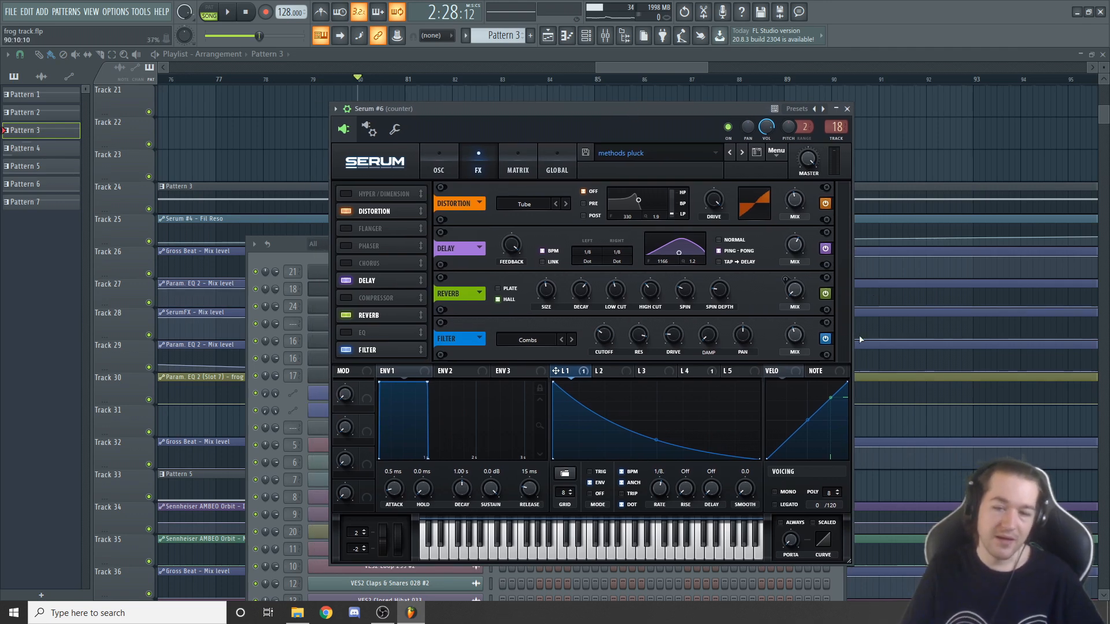
- Restart playback from about bar 80 and bring the Serum #6 counter synth back up
left_click(684, 79)
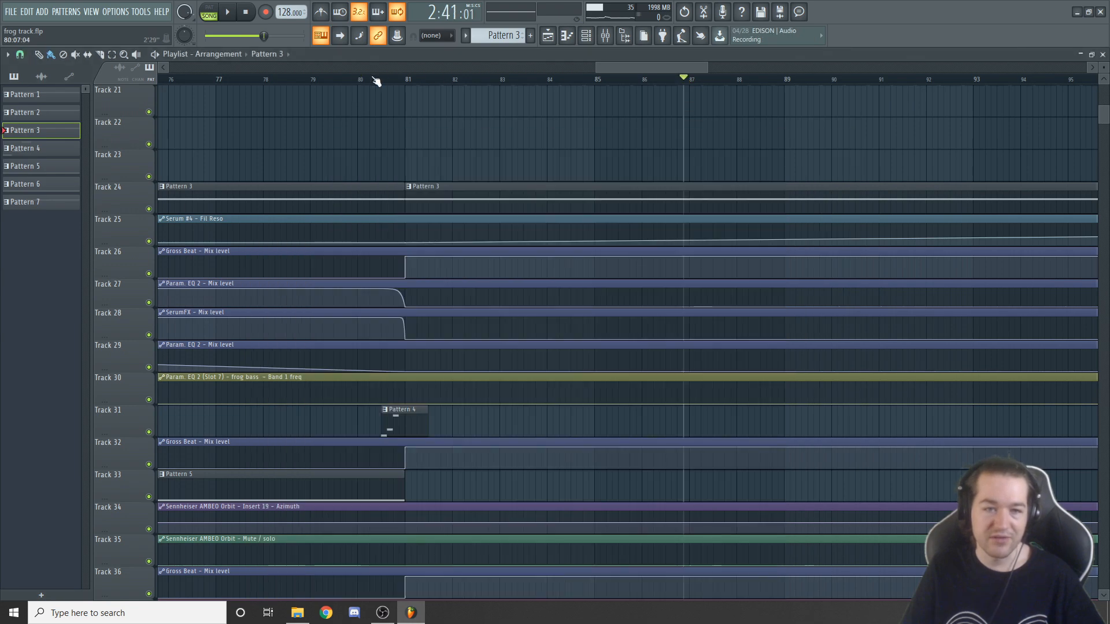
left_click(358, 81)
key("space")
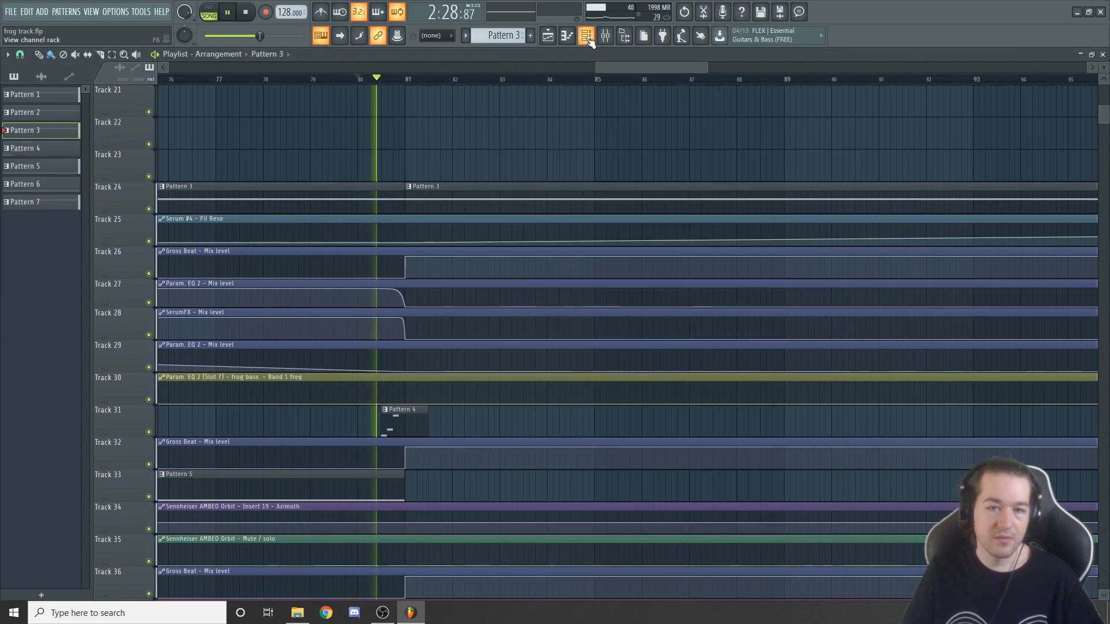
key("F6")
left_click(456, 290)
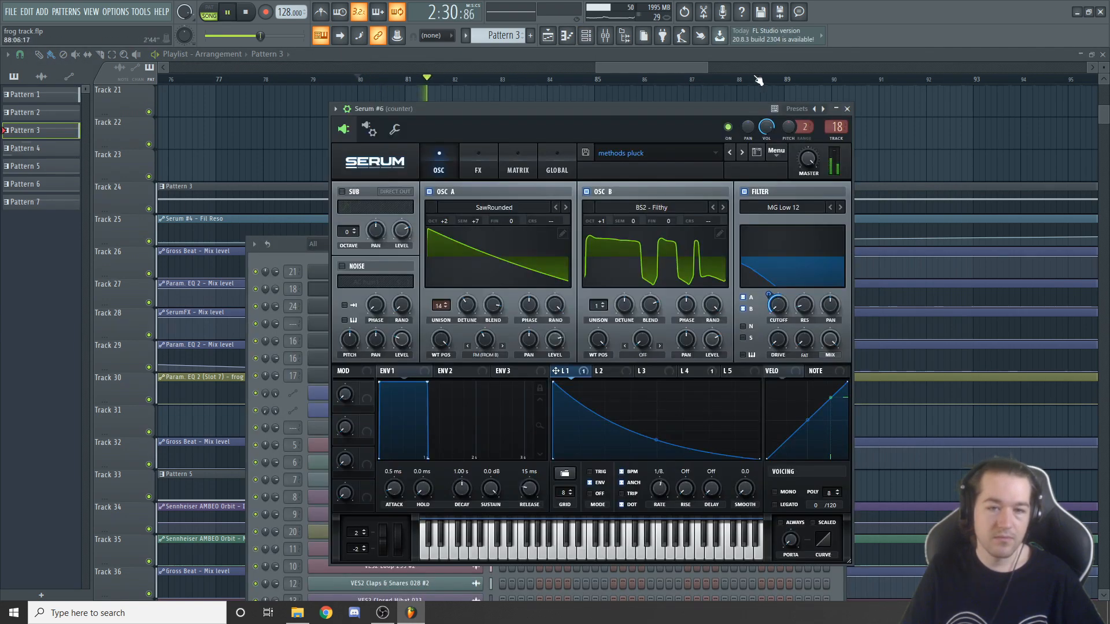
- Open Serum #6's effects chain and audition the methods pluck from about bar 80
left_click(473, 166)
left_click_drag(609, 113, 573, 112)
key("space")
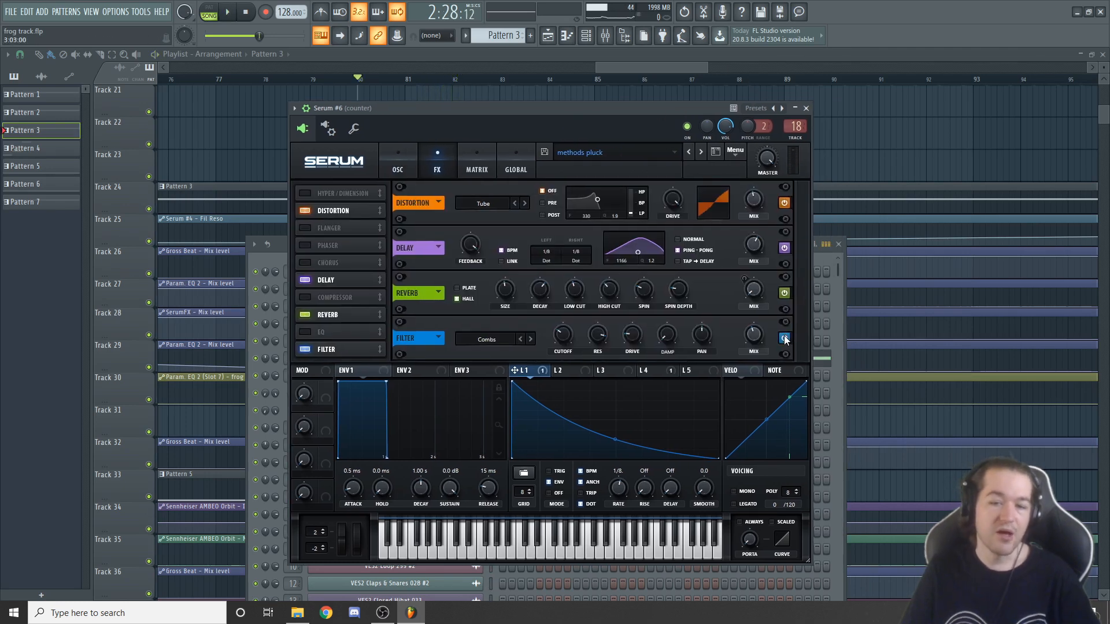
left_click_drag(630, 108, 653, 103)
key("space")
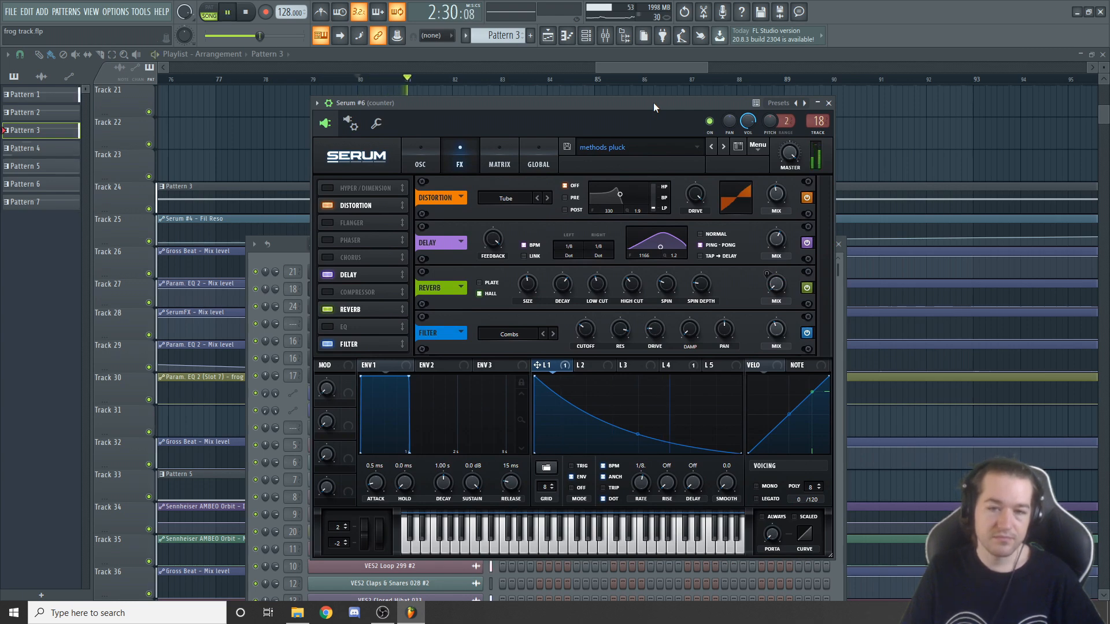
key("space")
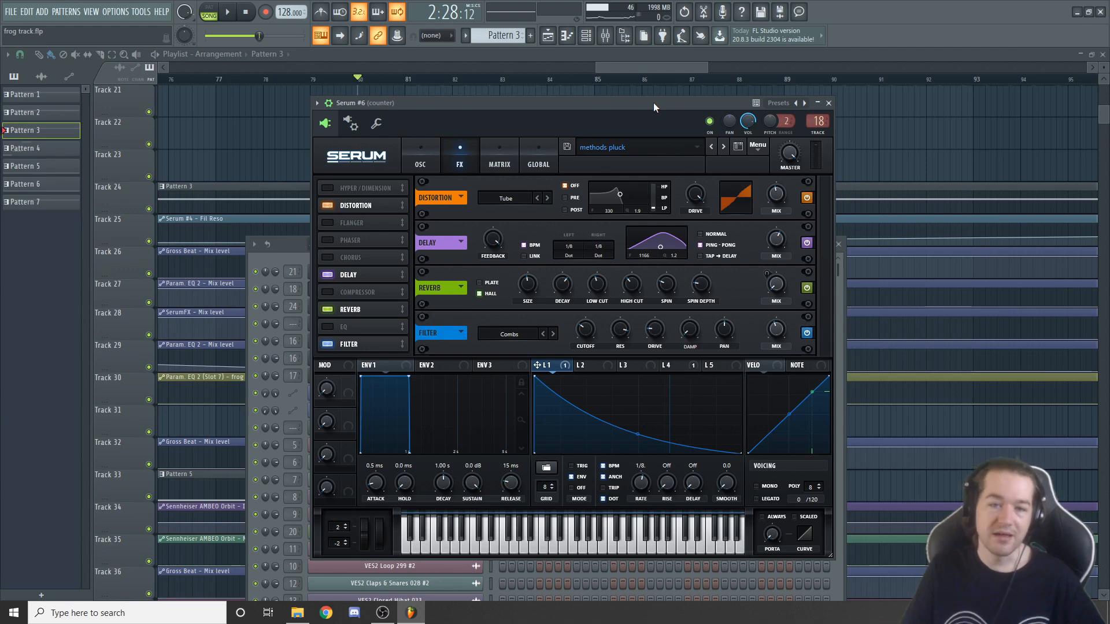
- Bypass the Combs filter in Serum #6's effects chain and audition the pluck without it
left_click(807, 334)
left_click_drag(650, 103, 641, 106)
key("space")
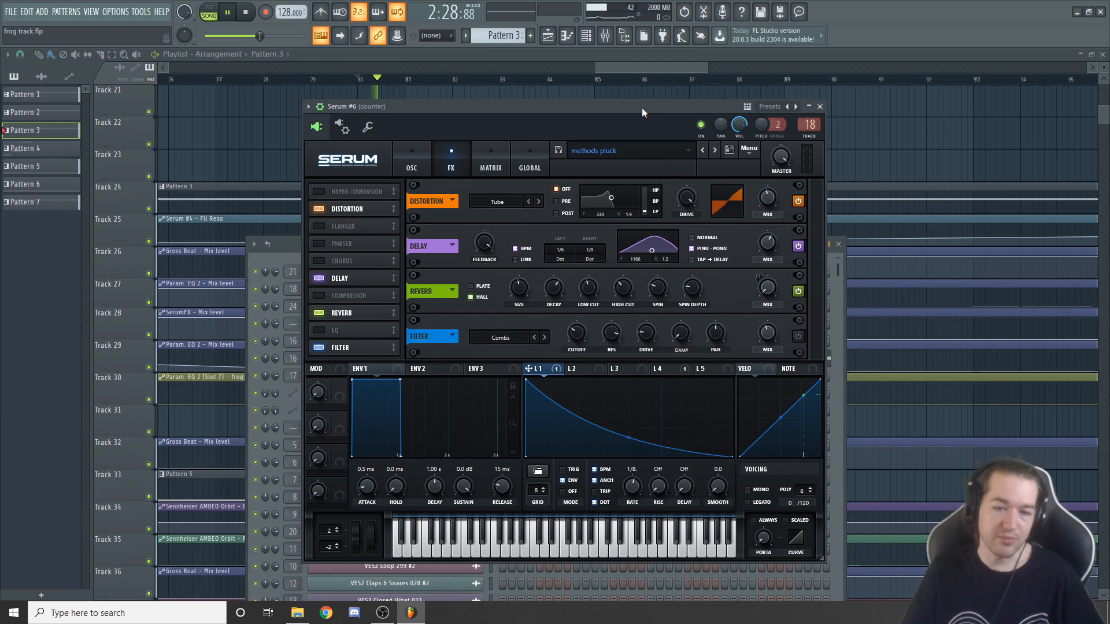
key("space")
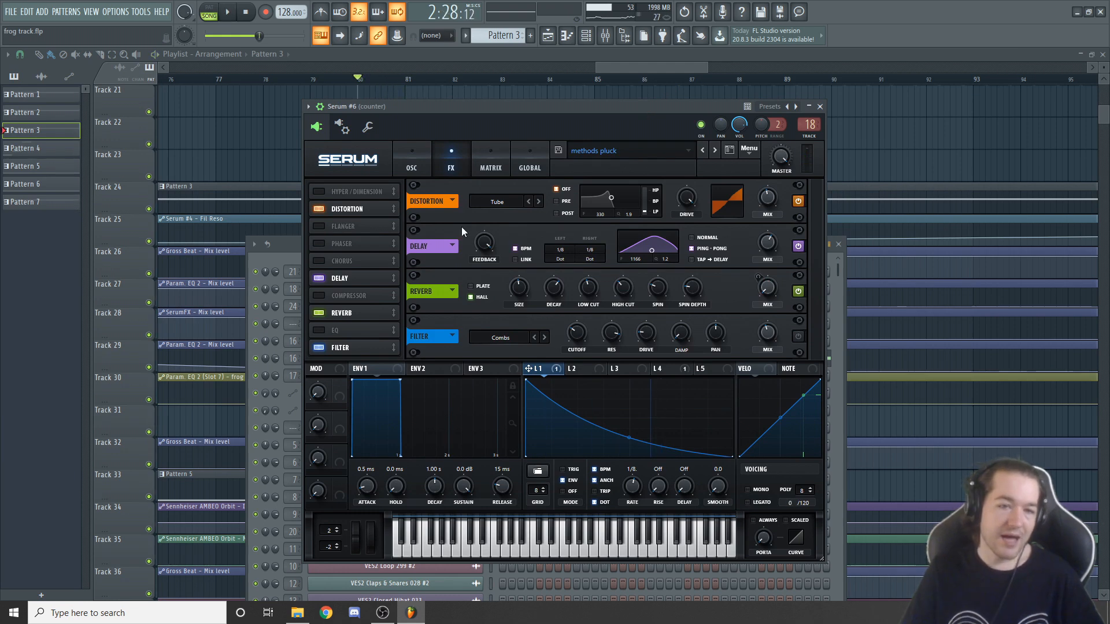
- Inspect Serum #6's oscillators and LFO 4 shape, and examine its modulation of the reverb mix in the effects chain
left_click(411, 168)
mouse_move(563, 109)
left_mouse_down()
mouse_move(590, 119)
mouse_move(594, 102)
mouse_move(573, 99)
left_mouse_up()
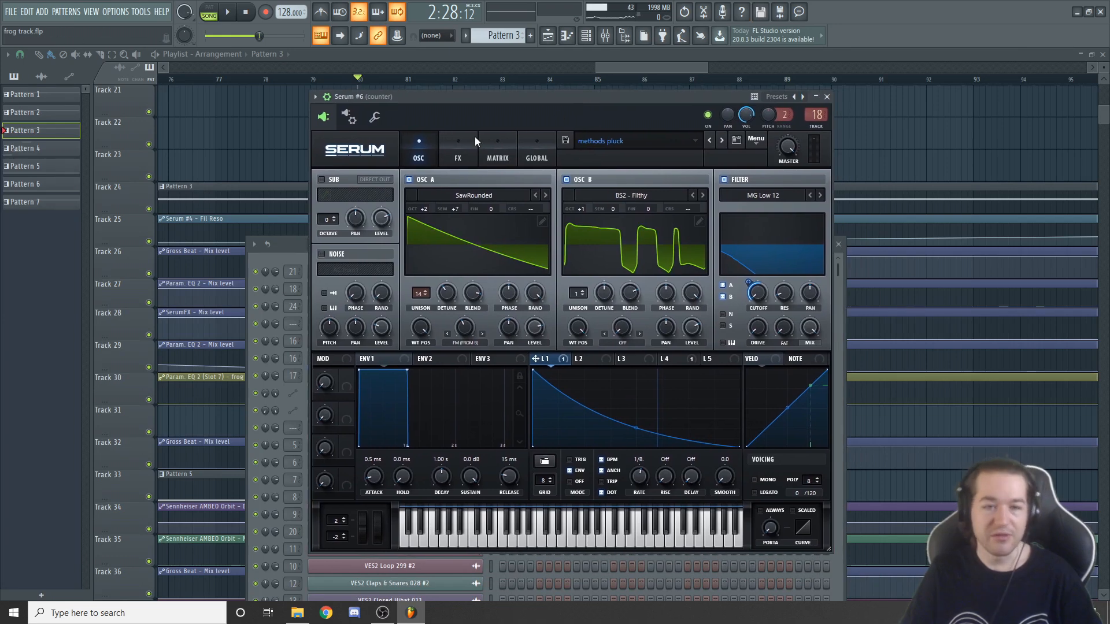
left_click(462, 150)
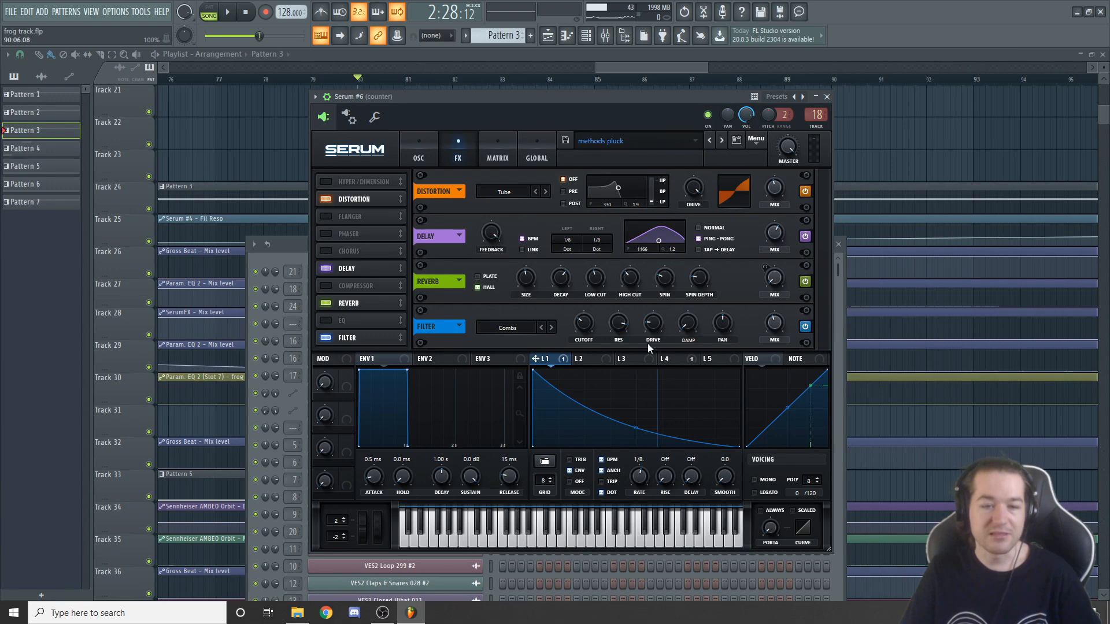
left_click(425, 154)
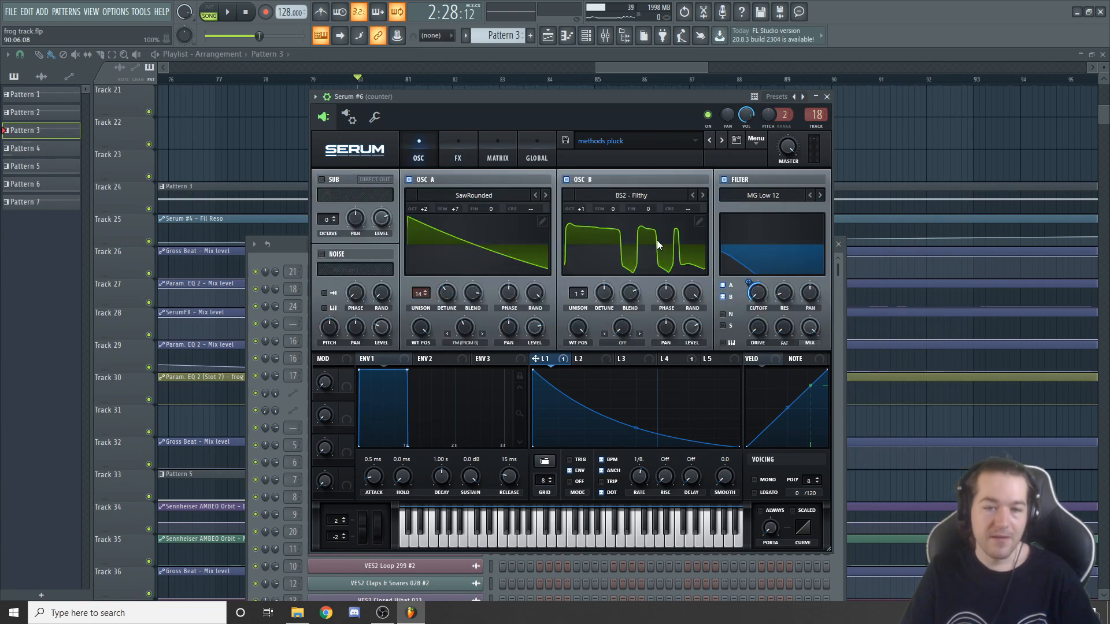
left_click(669, 359)
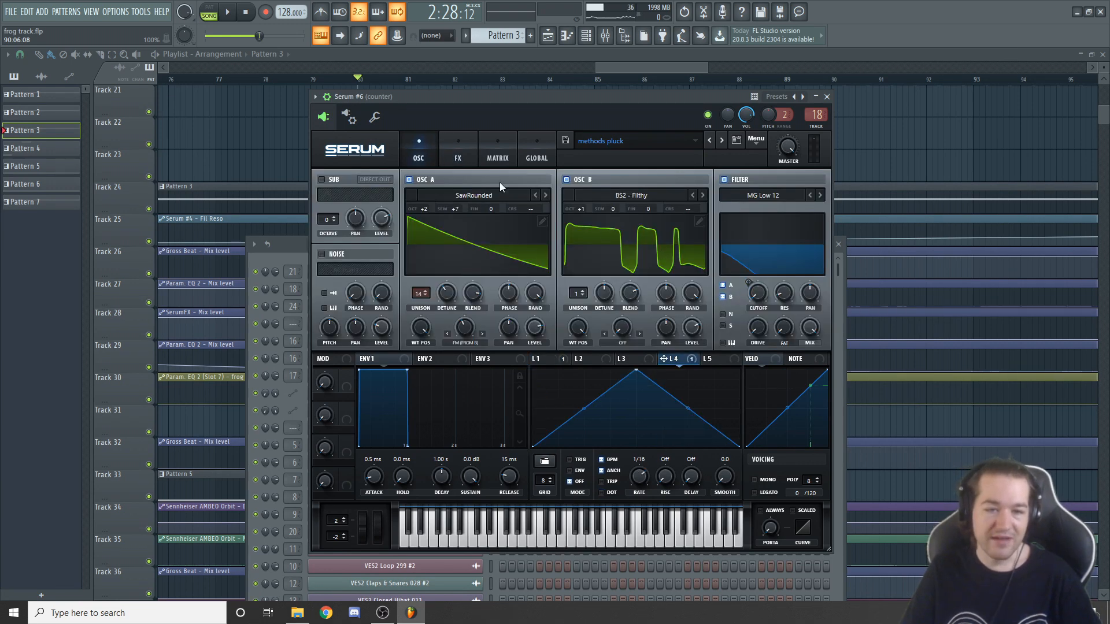
left_click(458, 158)
left_click_drag(660, 101, 663, 114)
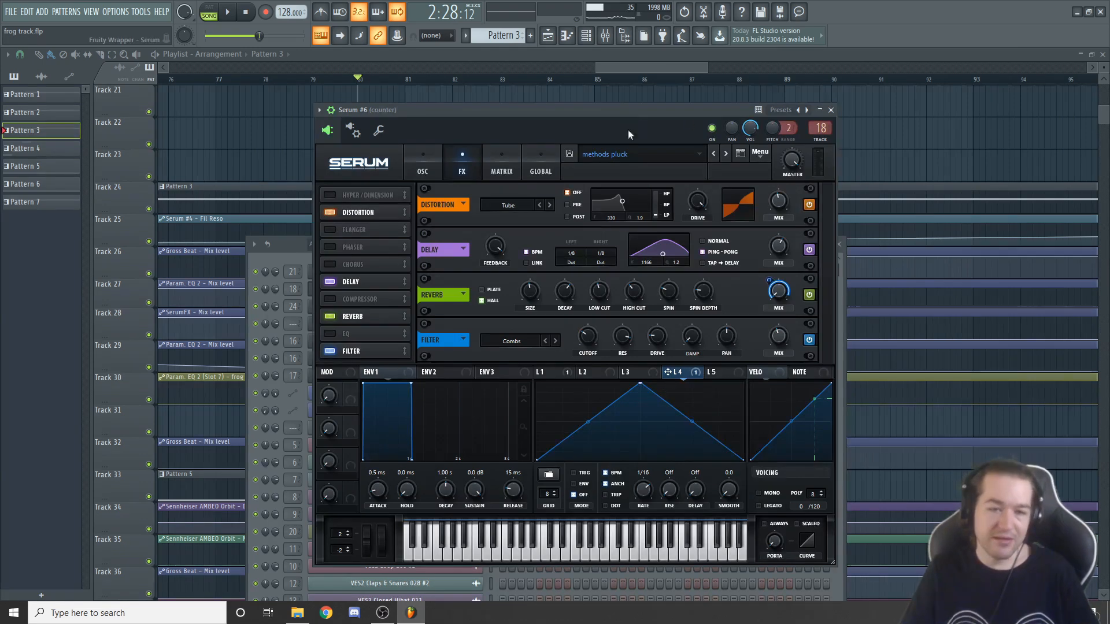
- Put the Serum #6 window away and play the arrangement through the first Pattern 4 clip on track 31
left_click_drag(628, 113, 629, 258)
left_click(636, 68)
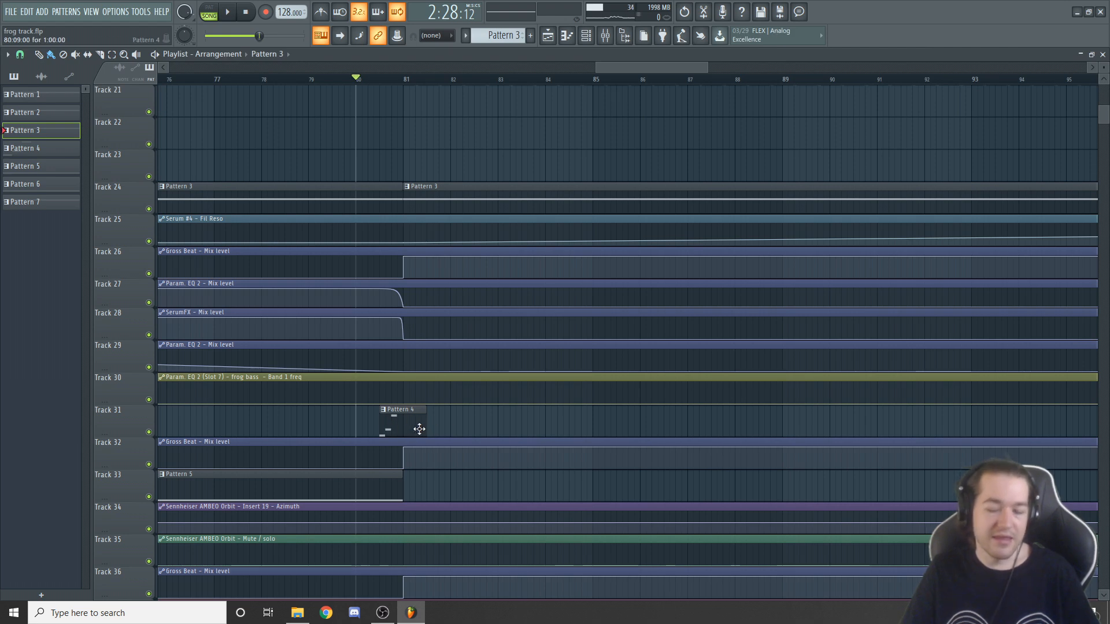
key("space")
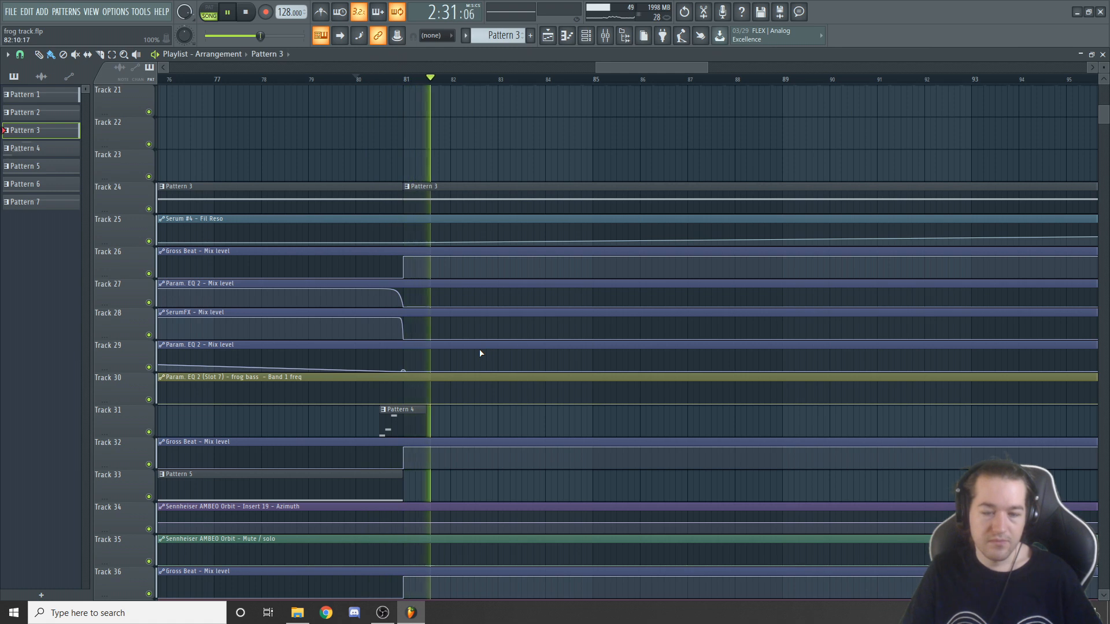
key("space")
- Play the arrangement from about bar 80 and review the playlist tracks from track 1 down to the Pattern 4 clips
scroll(418, 421, "down", 2)
scroll(419, 421, "down", 1)
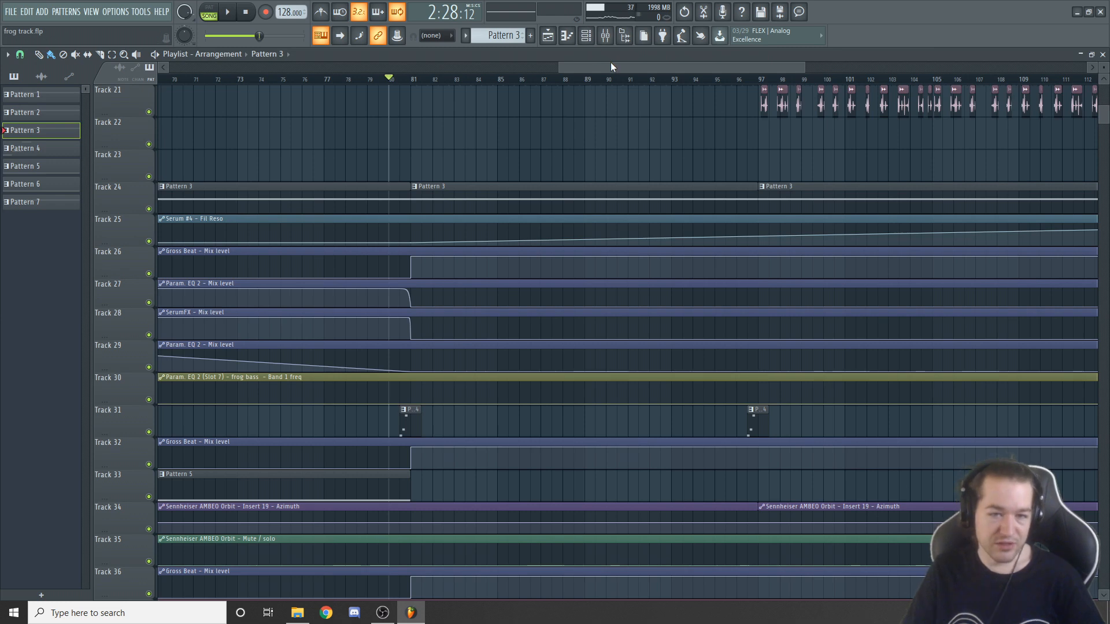
left_click(409, 88)
right_click(437, 102)
key("space")
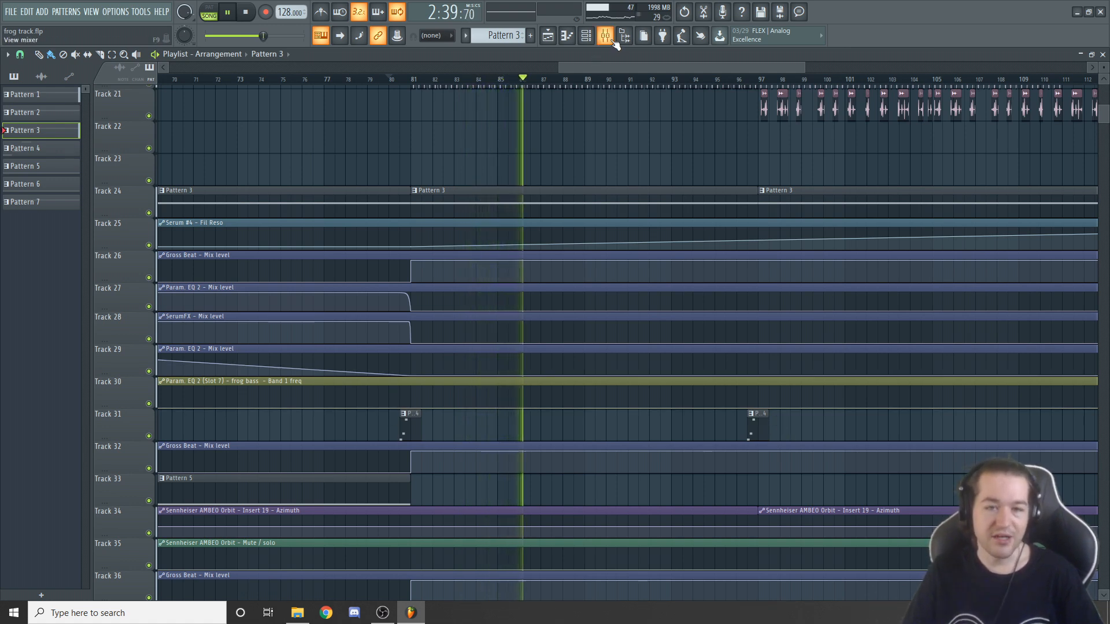
scroll(652, 206, "up", 2)
scroll(652, 206, "up", 18)
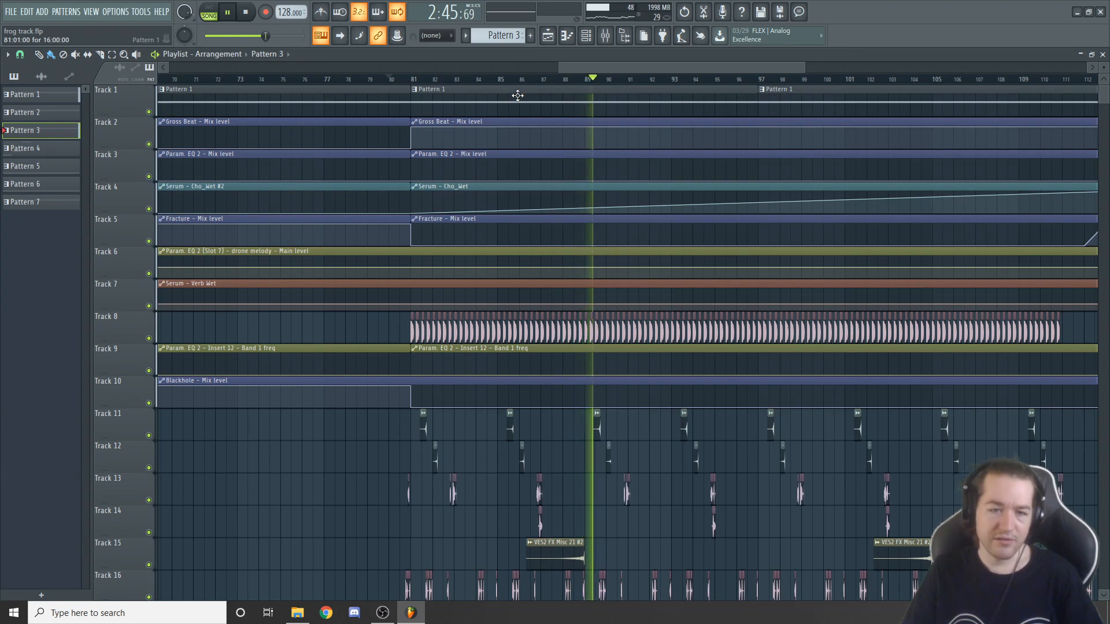
scroll(518, 95, "down", 4)
scroll(517, 96, "down", 17)
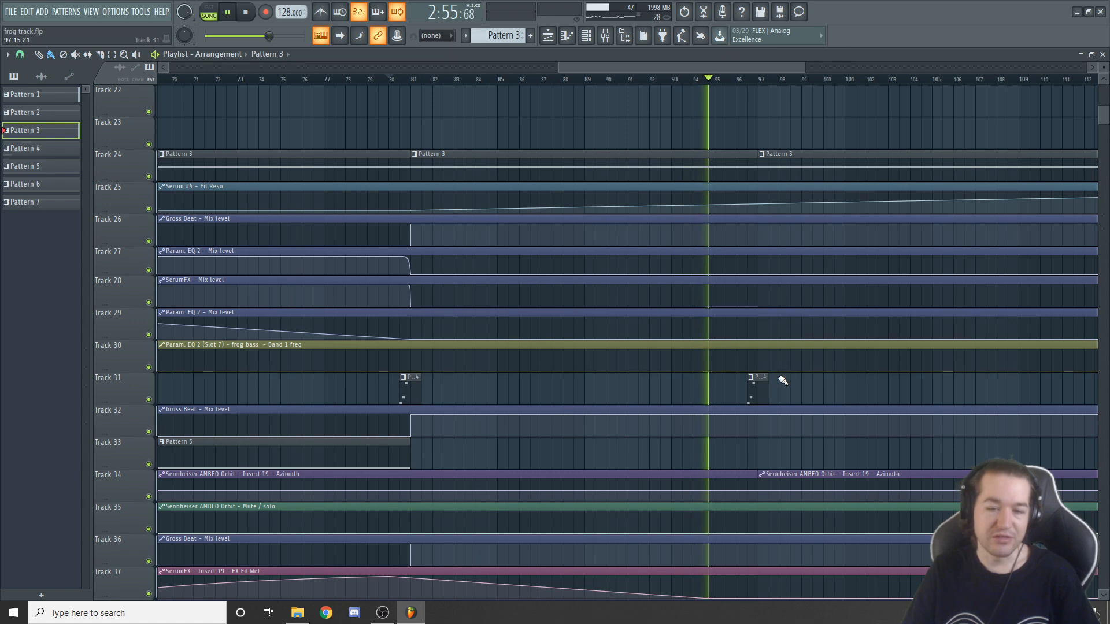
- Follow playback to the second Pattern 4 clip near bar 97, look over the arrangement's ending, and stop playback
left_click_drag(764, 64, 782, 61)
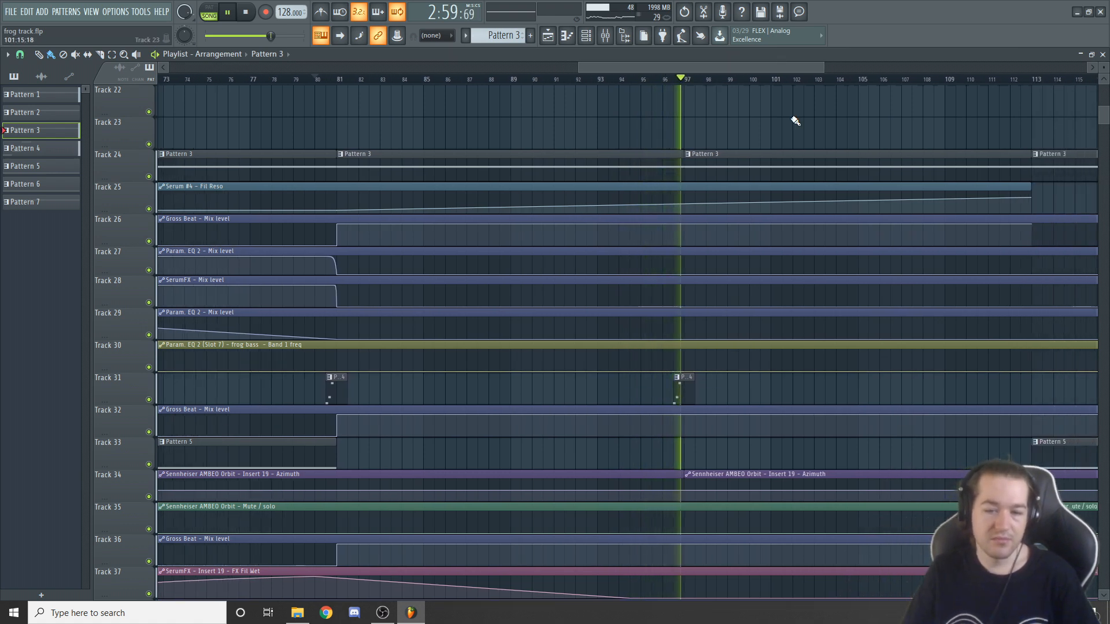
left_click_drag(770, 69, 954, 73)
key("space")
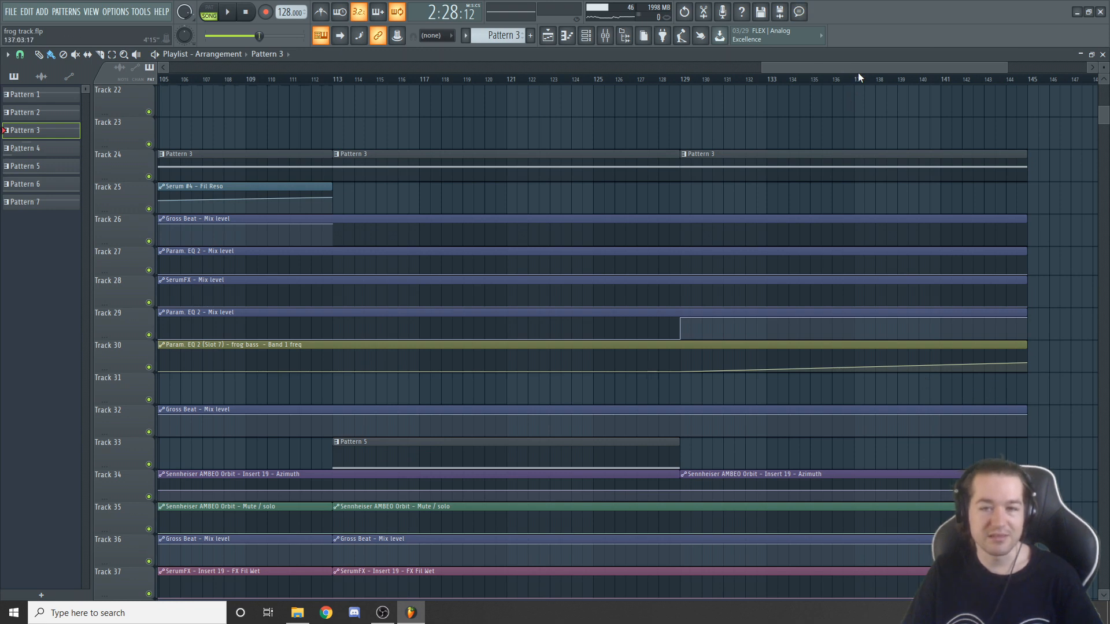
- Review the arrangement between bars 57 and 129, from Pattern 1 on track 1 down to Pattern 7 on track 39
left_click_drag(857, 72, 708, 72)
left_click(596, 38)
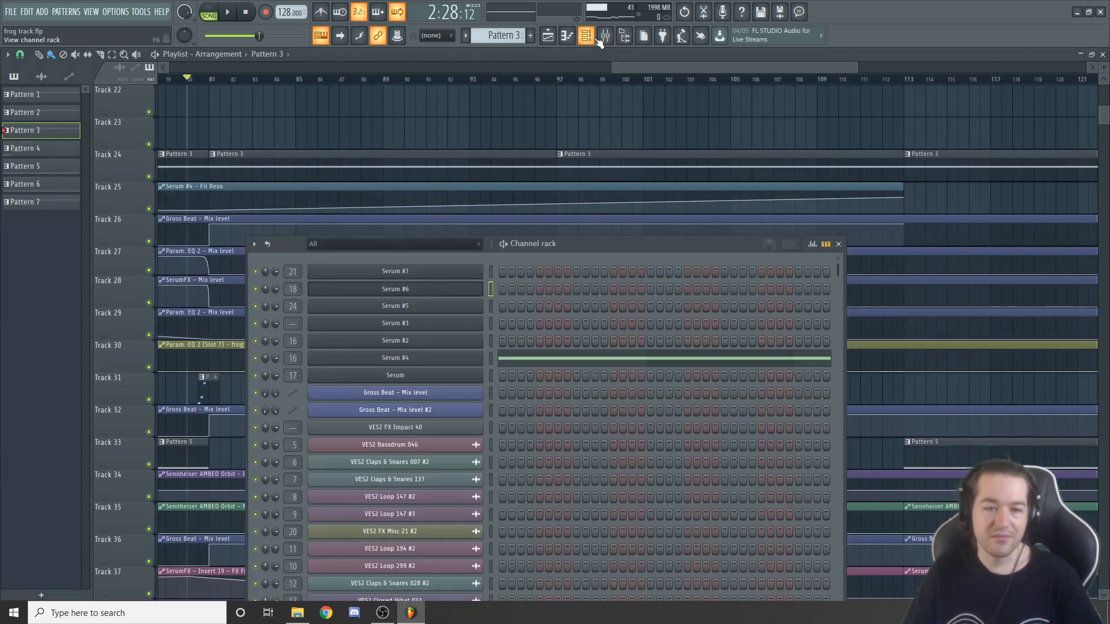
left_click_drag(719, 67, 594, 67)
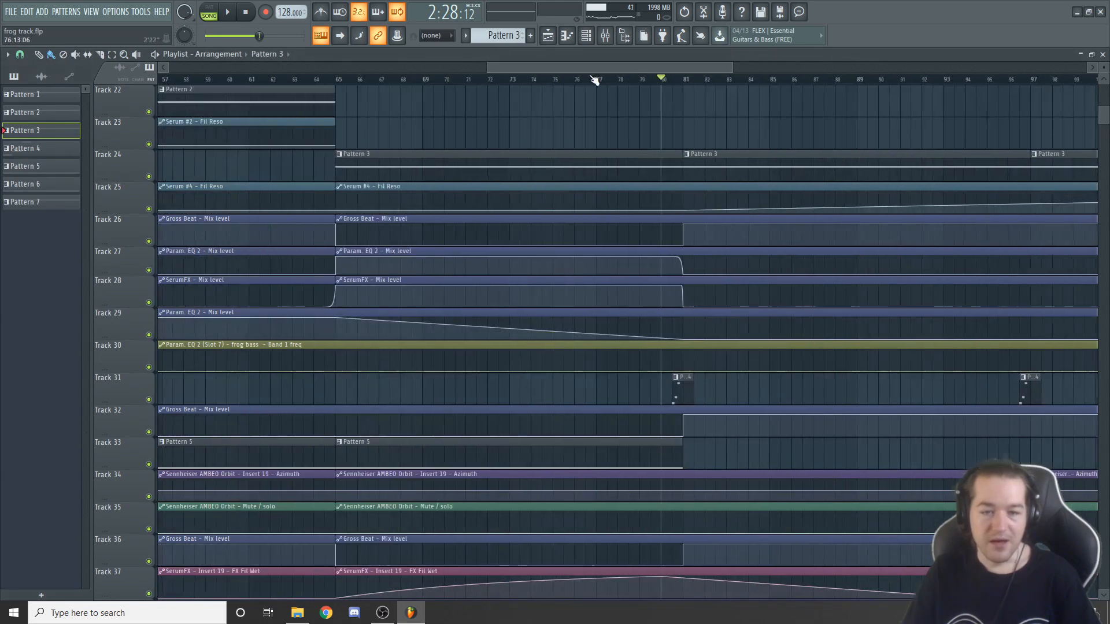
left_click_drag(731, 69, 906, 69)
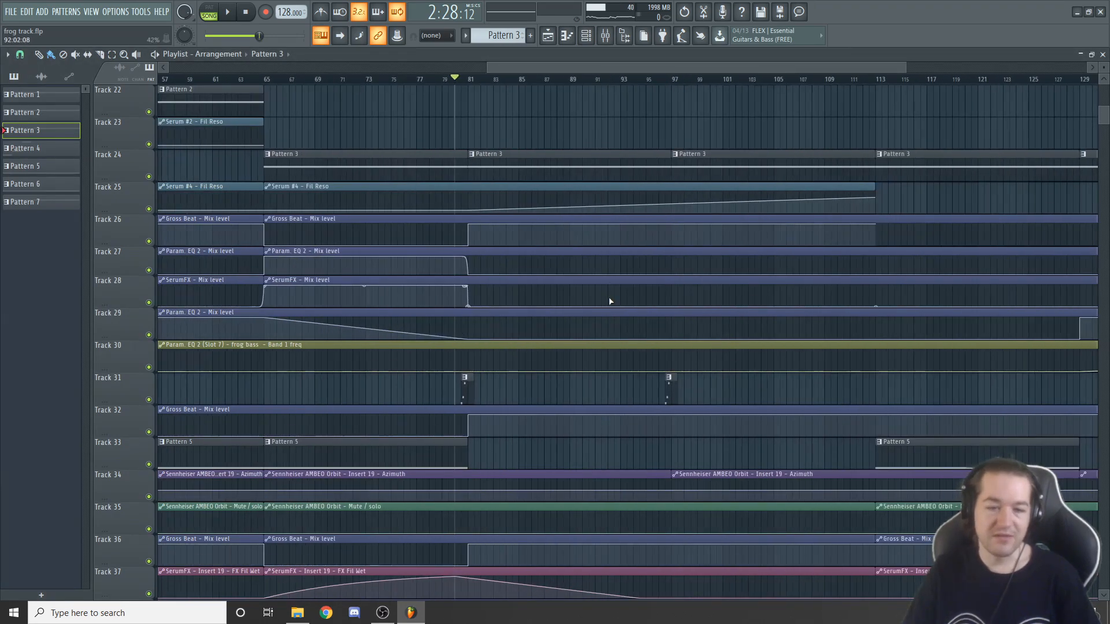
scroll(612, 289, "up", 10)
scroll(610, 300, "up", 1)
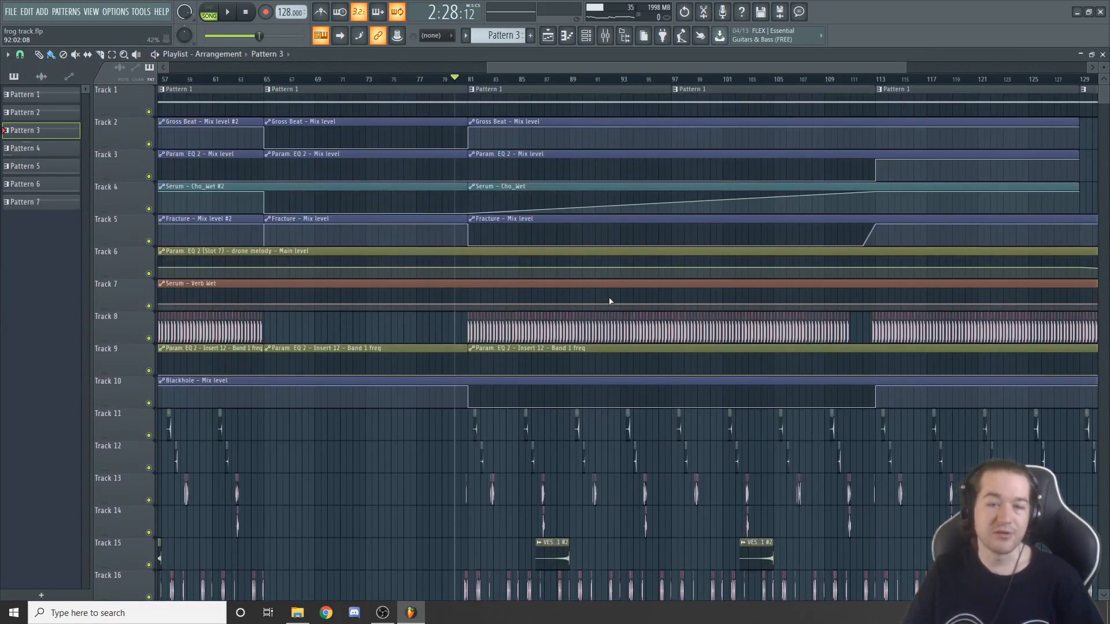
scroll(753, 164, "down", 13)
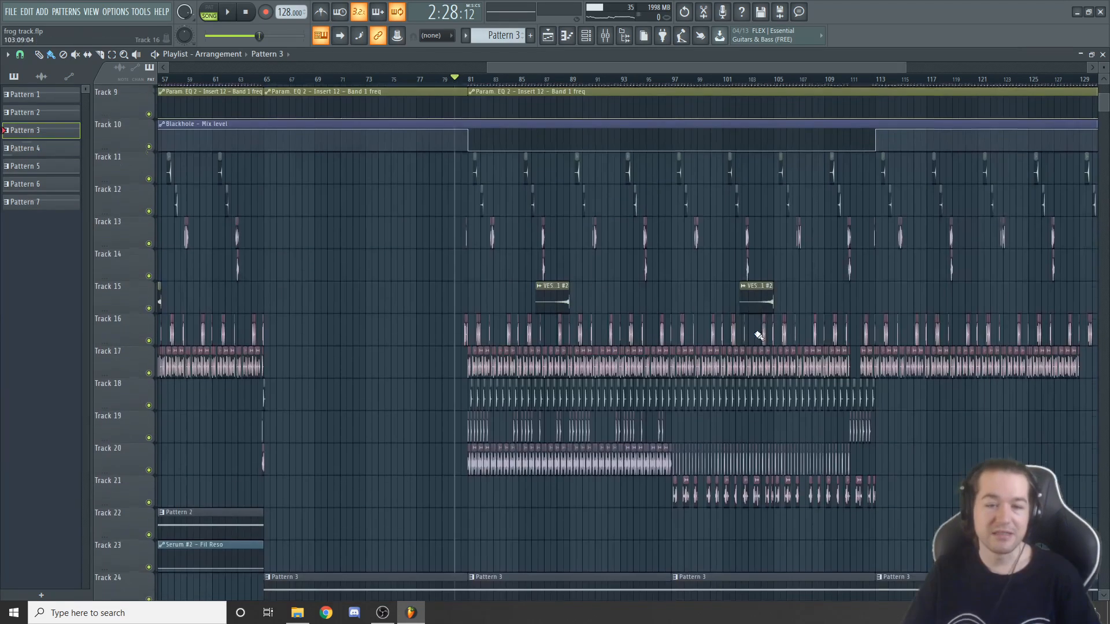
scroll(702, 322, "down", 10)
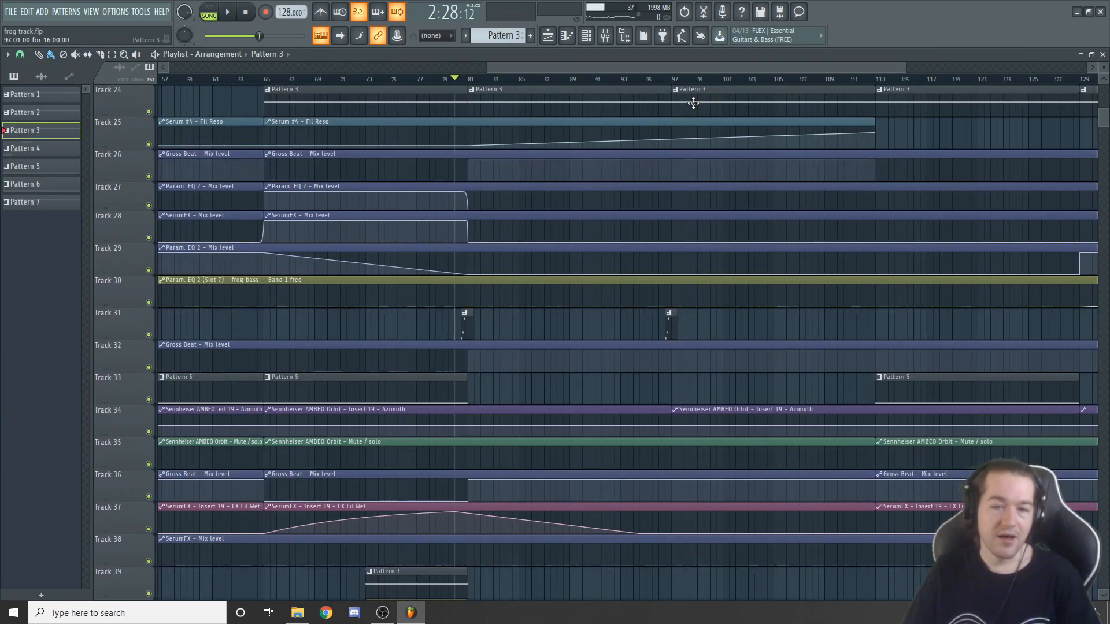
- Set the playback position to bar 49, where the first Pattern 5 clip begins, and start playback
key("alt+Tab")
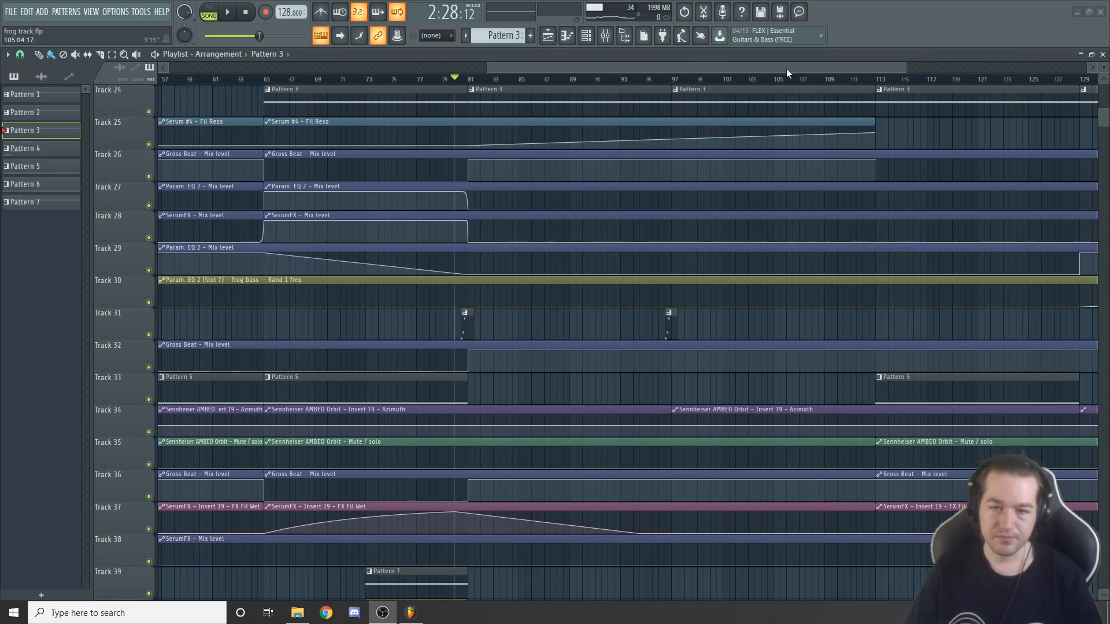
left_click_drag(786, 68, 1059, 64)
left_click(352, 78)
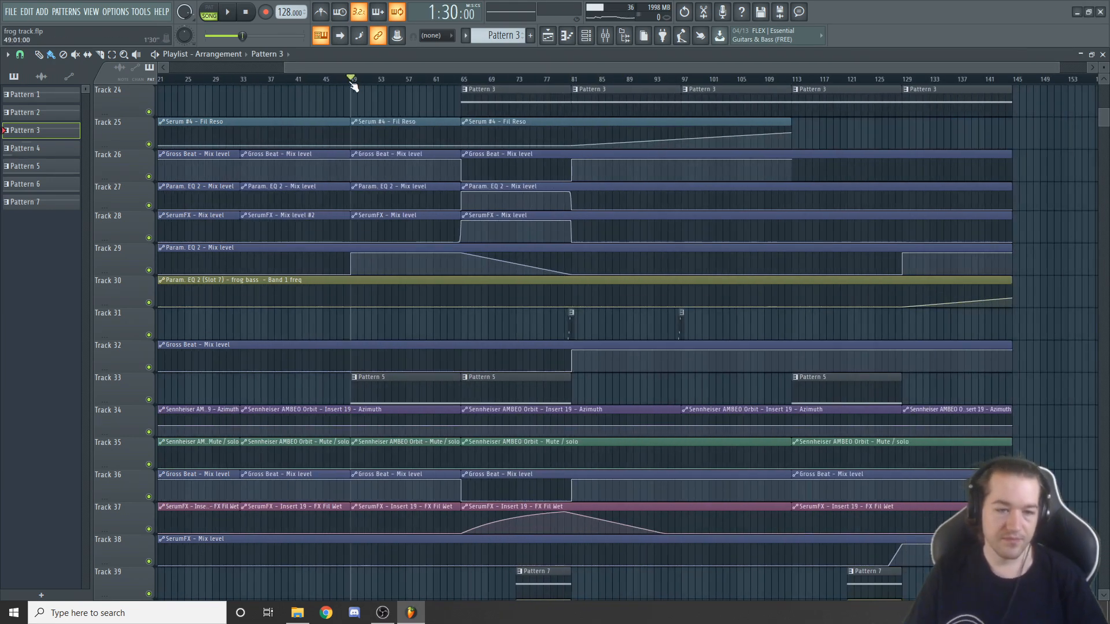
left_click(605, 35)
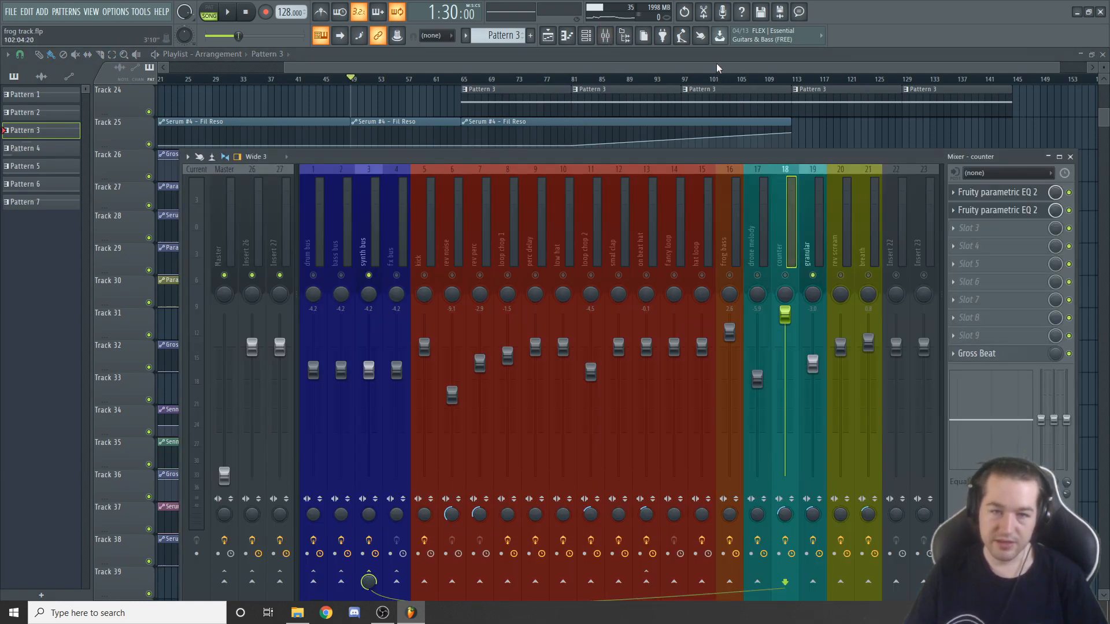
key("F9")
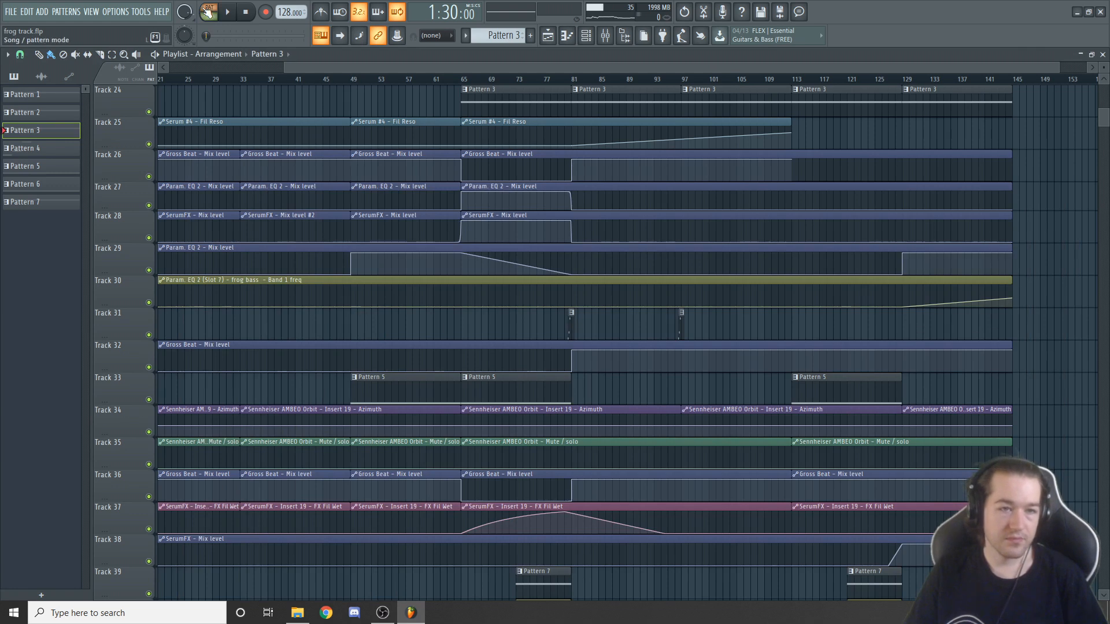
key("space")
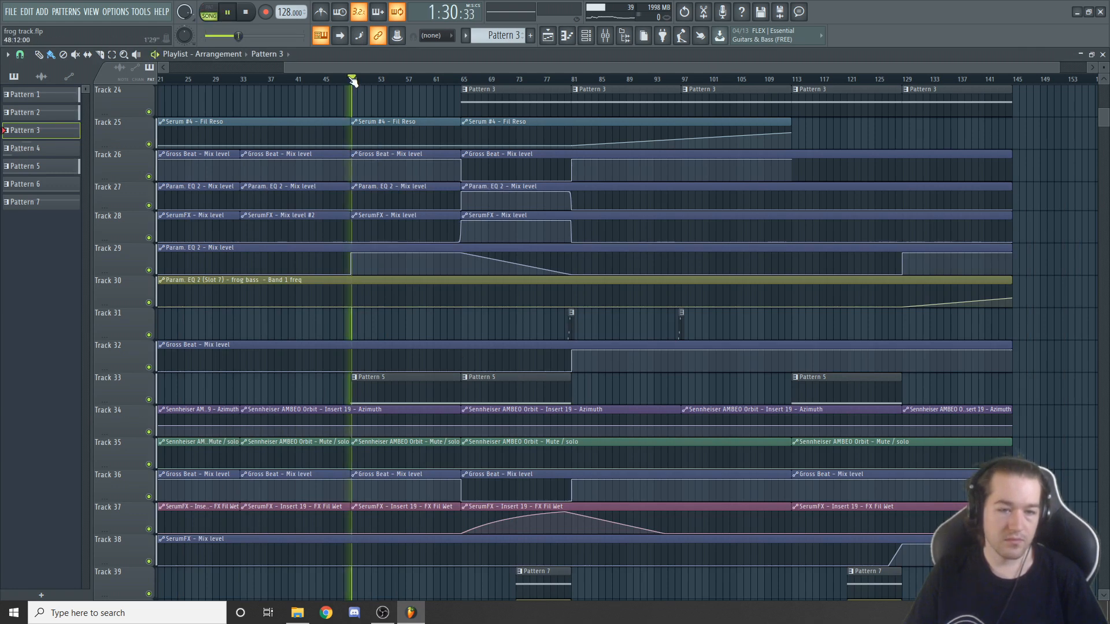
- Examine the granular mixer channel's effects chain while Pattern 5 plays, return to the playlist, and stop playback
left_click(605, 35)
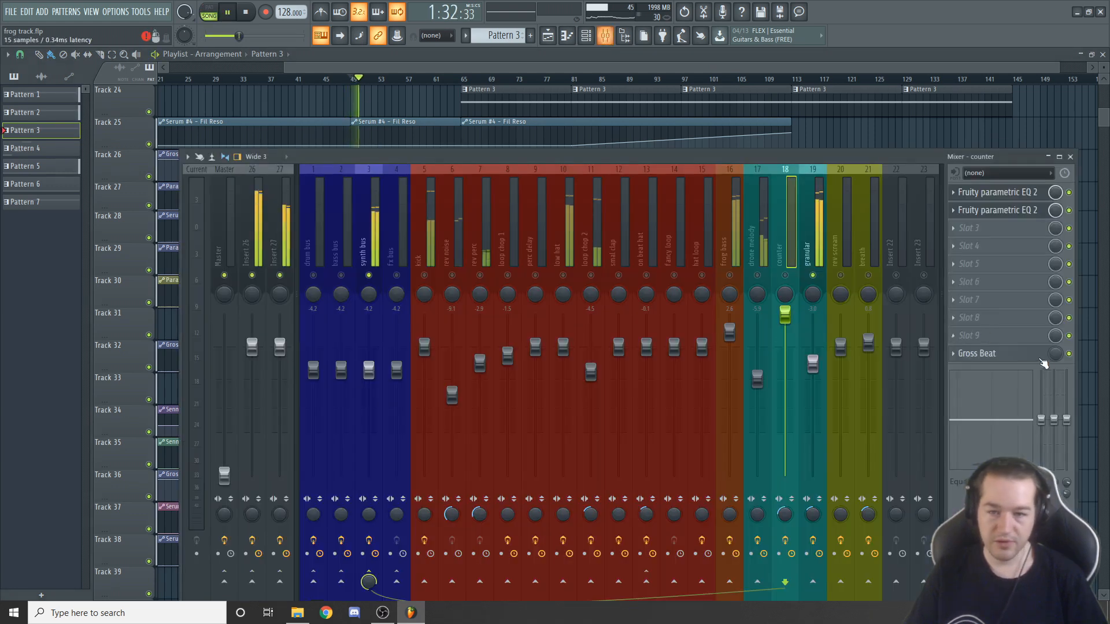
left_click(812, 243)
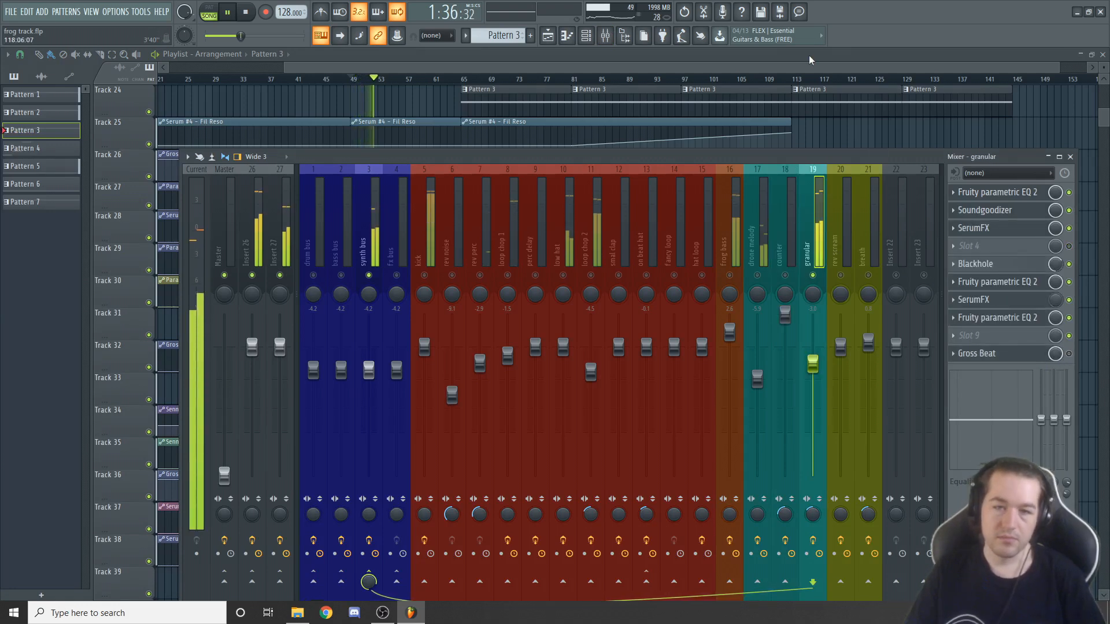
key("F9")
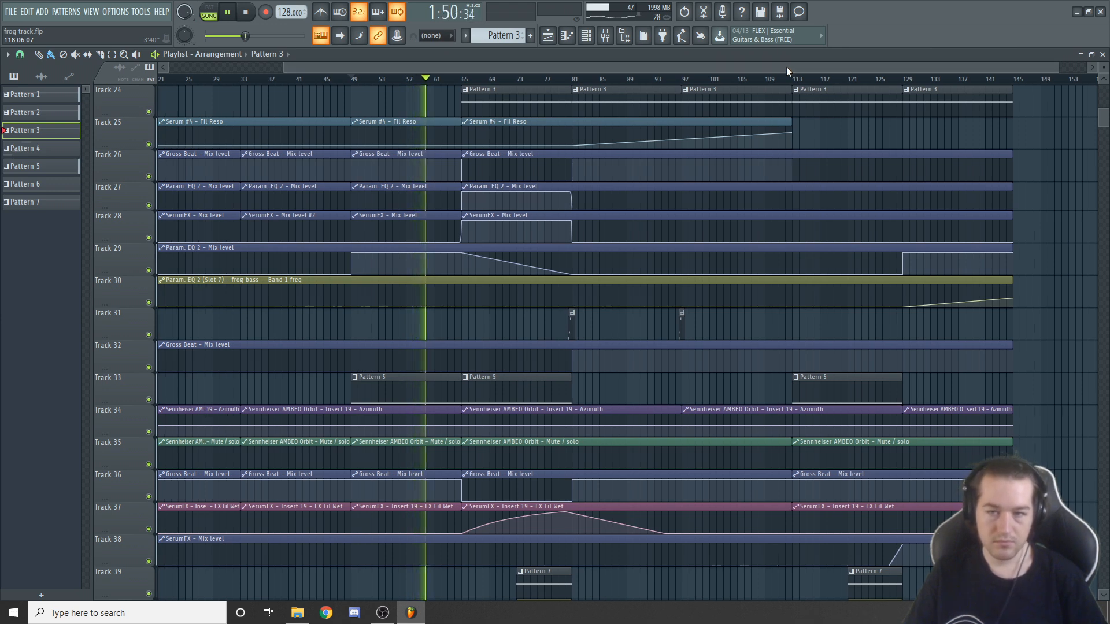
key("space")
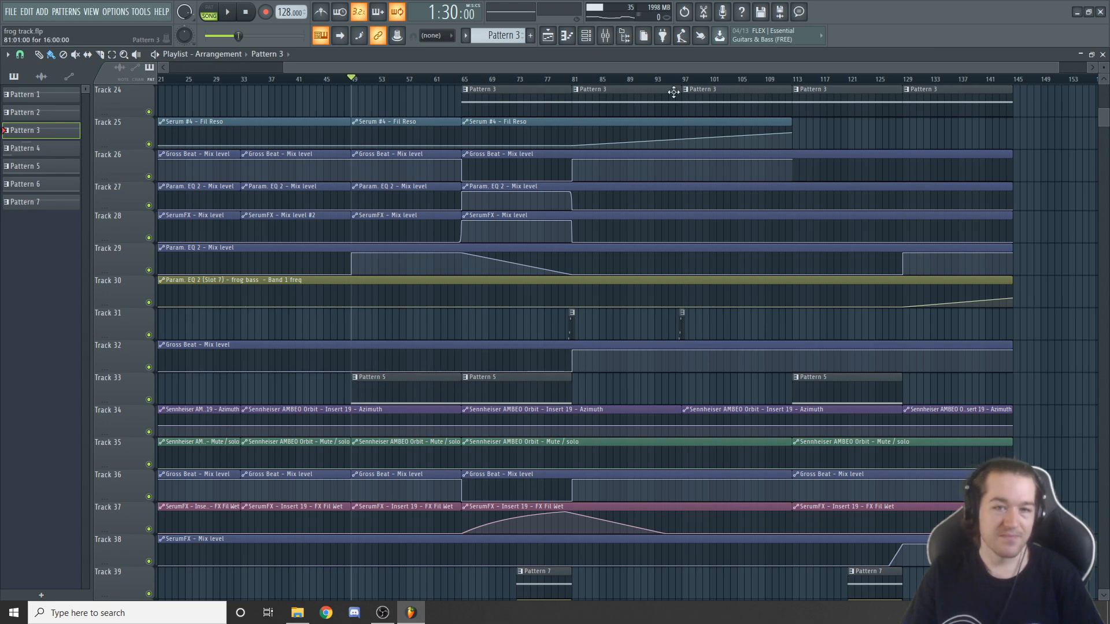
- Zoom the playlist in to about bars 21–121 and bring up the channel rack, repositioned to show its channels
left_click_drag(1059, 67, 868, 67)
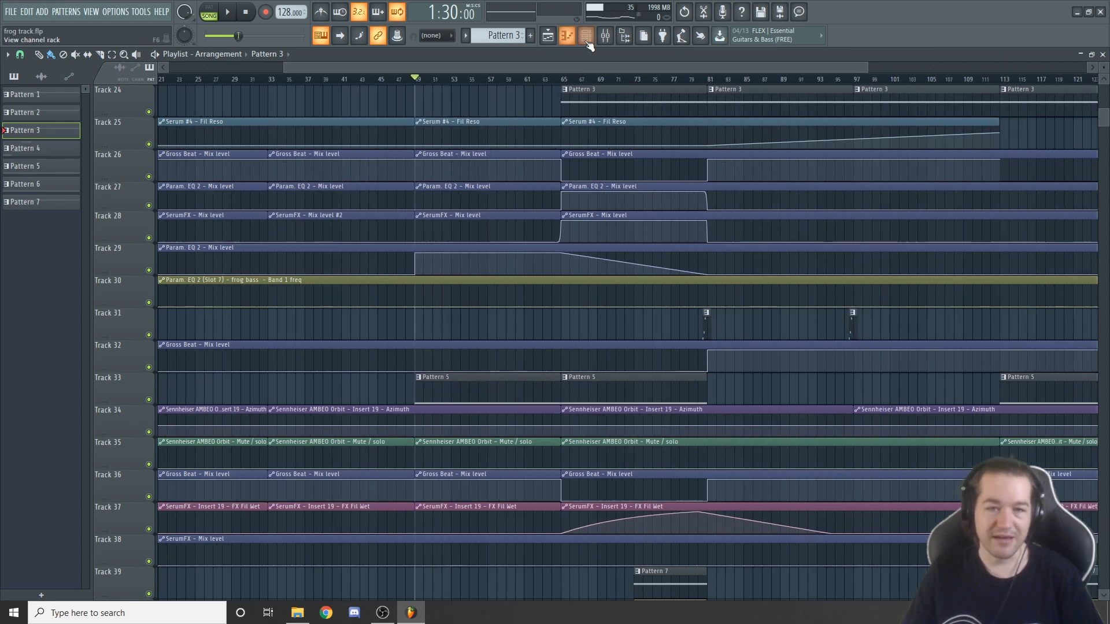
left_click(585, 35)
left_click_drag(560, 242, 598, 122)
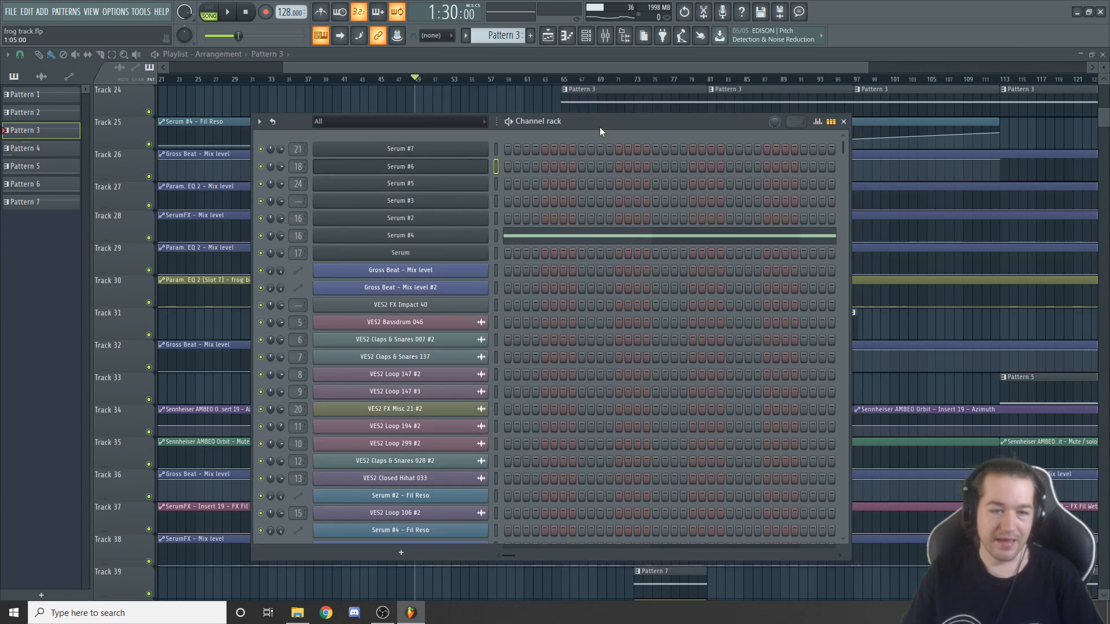
- Find the VES2 Synth Shot 188 - G# channel in the channel rack, view its granular settings, and return to the playlist
left_click(393, 122)
left_click(387, 139)
scroll(526, 365, "down", 7)
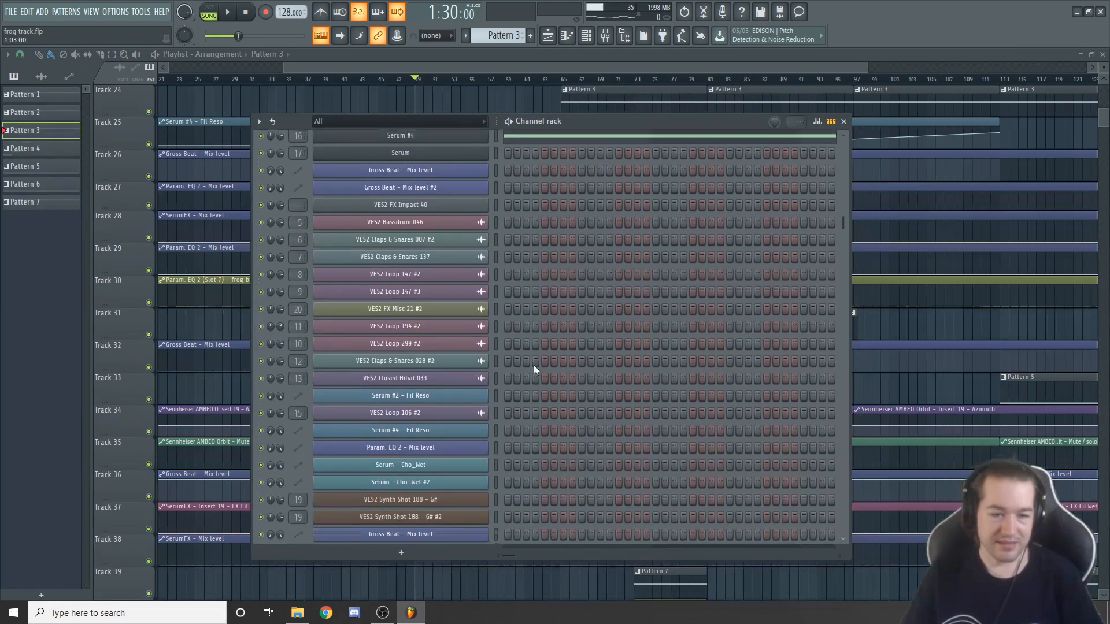
left_click(433, 236)
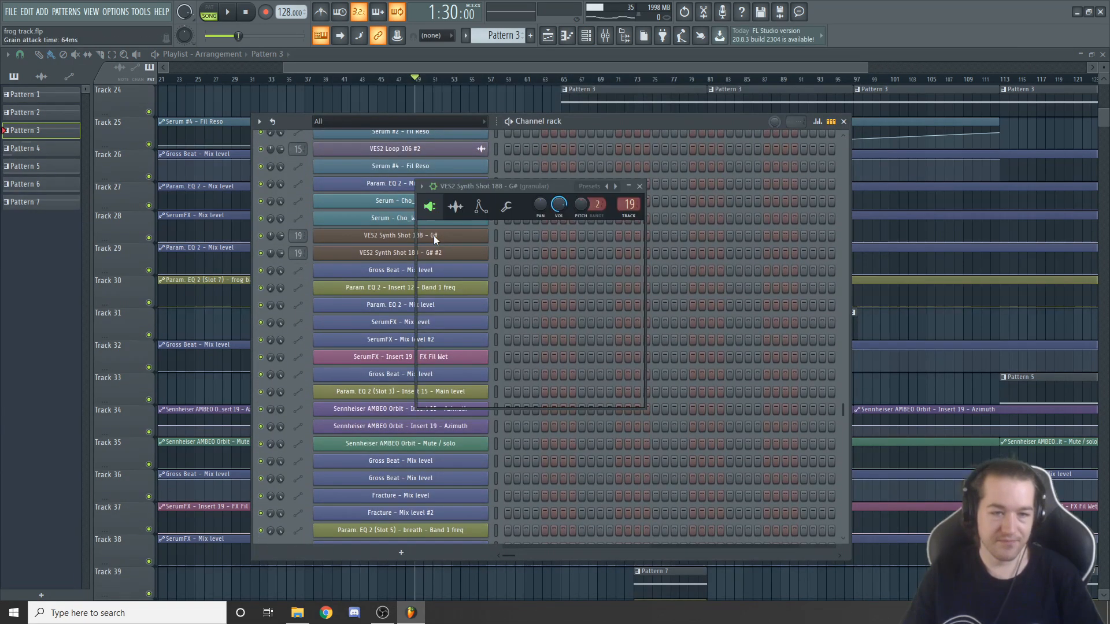
left_click(642, 71)
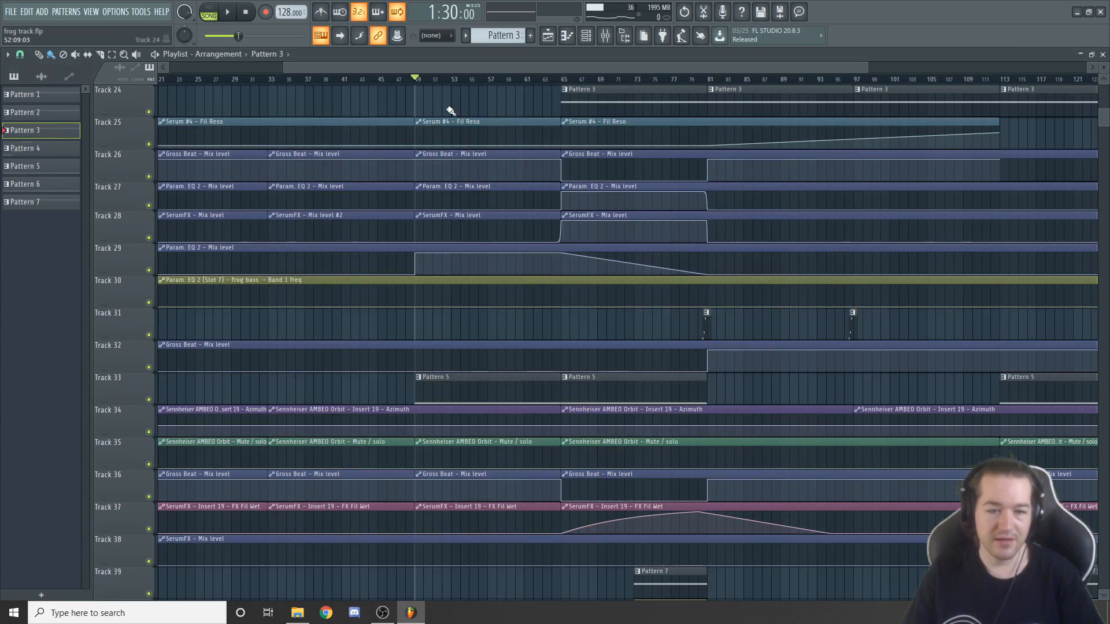
- Make Pattern 5 the active pattern, bring up the VES2 Synth Shot 188 - G# granular settings, and audition it in pattern mode
scroll(492, 35, "down", 2)
left_click(586, 36)
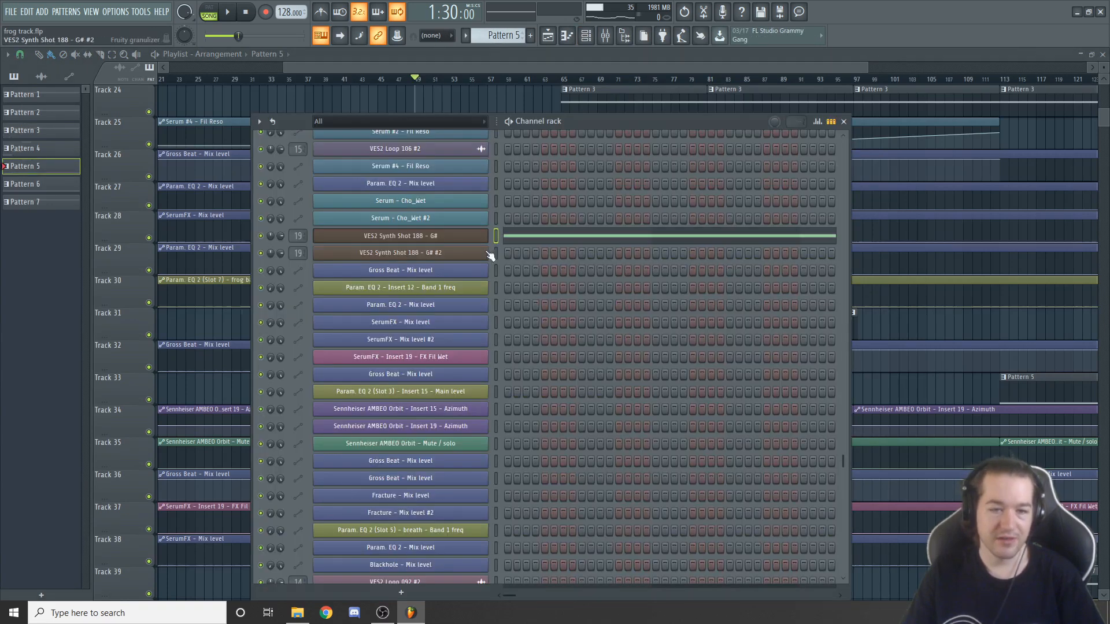
key("l")
key("space")
left_click_drag(560, 186, 611, 230)
key("space")
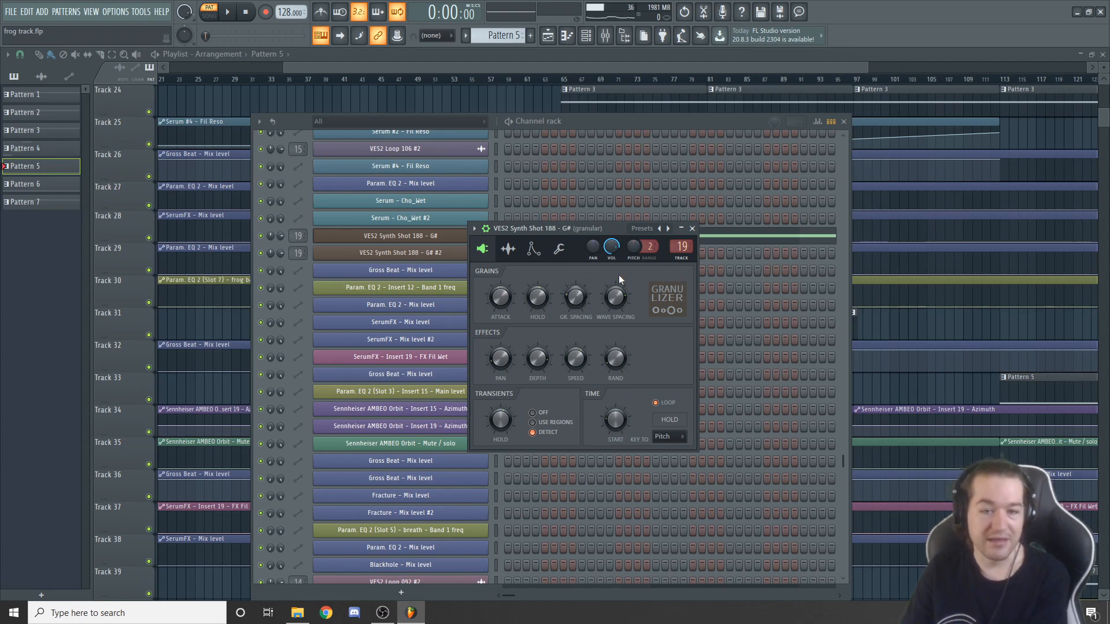
- Show the granular channel's sample settings, then locate its source file VES2 Synth Shot 188 - G# in the browser and preview it
left_click_drag(611, 228, 608, 264)
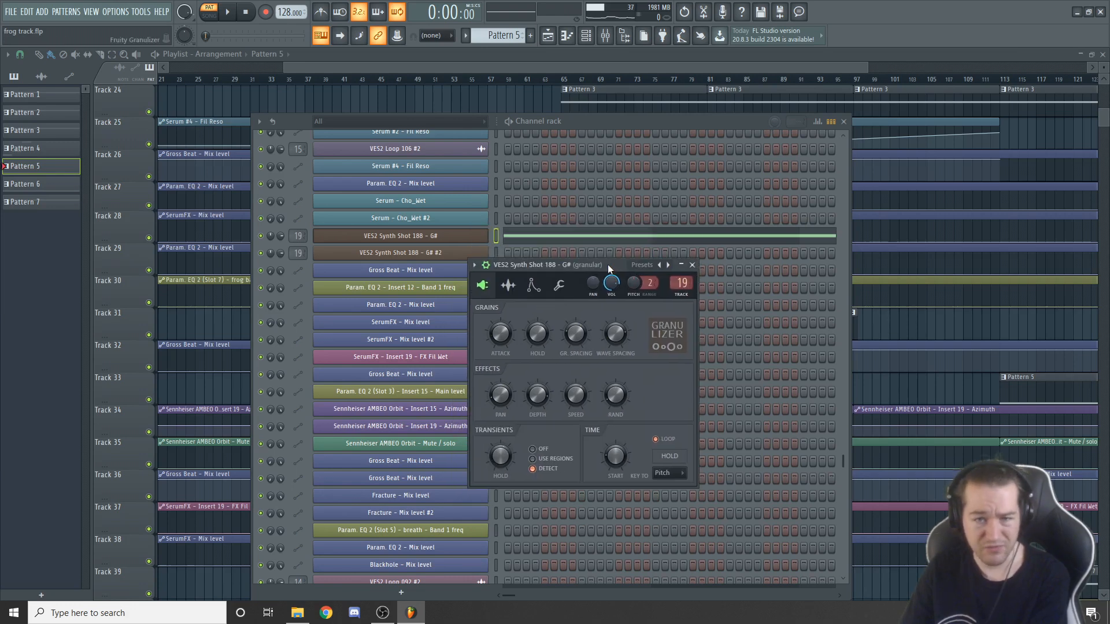
left_click(508, 289)
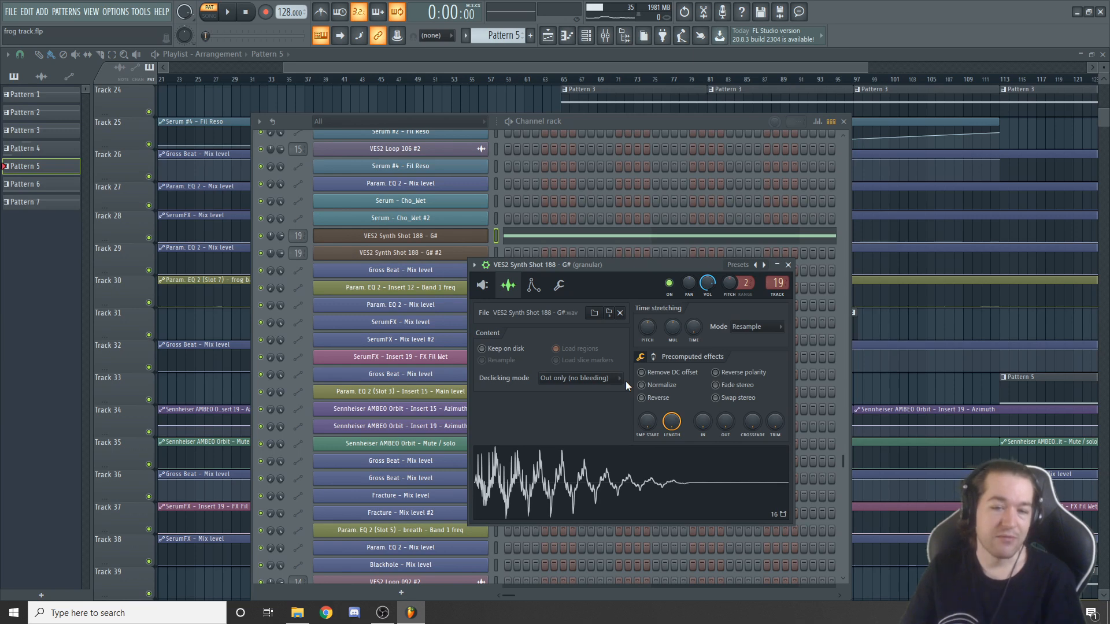
left_click(610, 312)
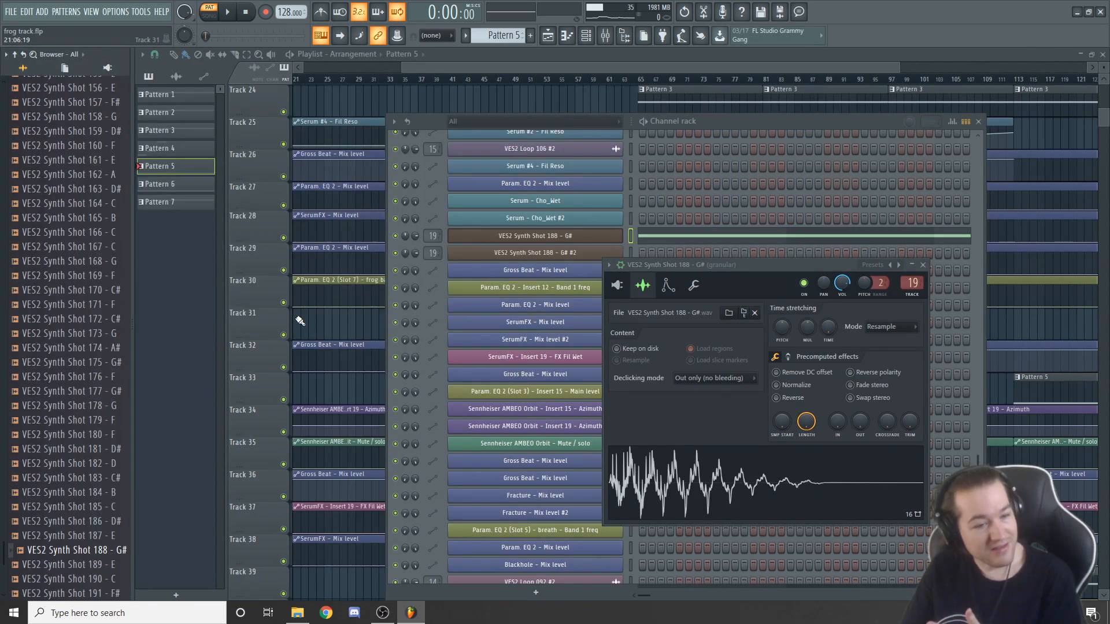
left_click(68, 551)
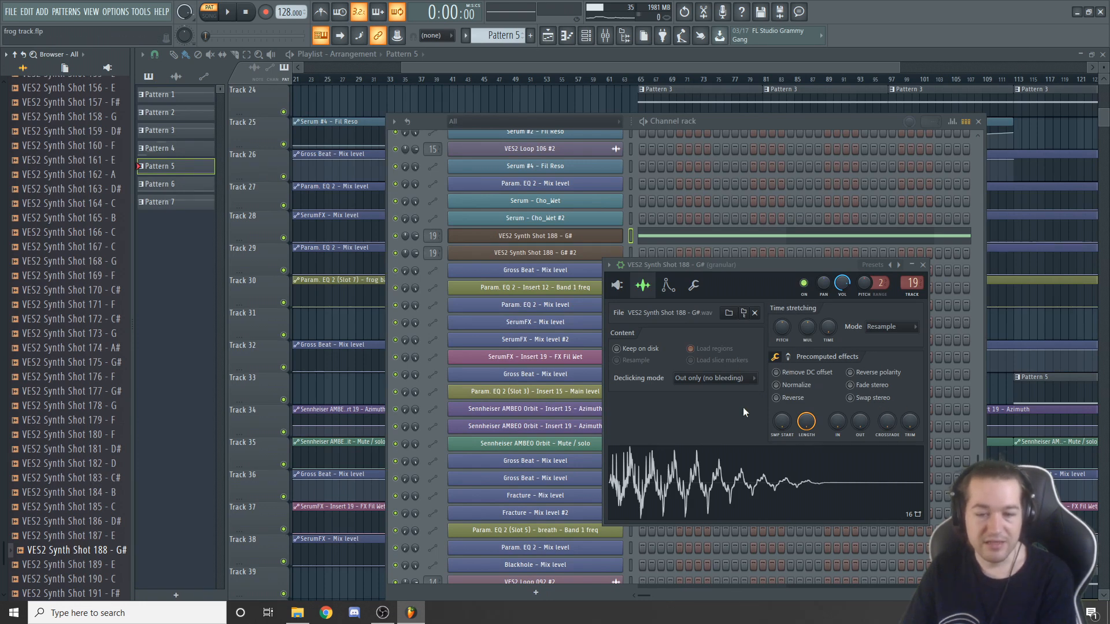
- Return to the Granulizer grain settings, play Pattern 5 briefly, and hide the browser
left_click(617, 285)
left_click_drag(751, 261, 792, 258)
key("space")
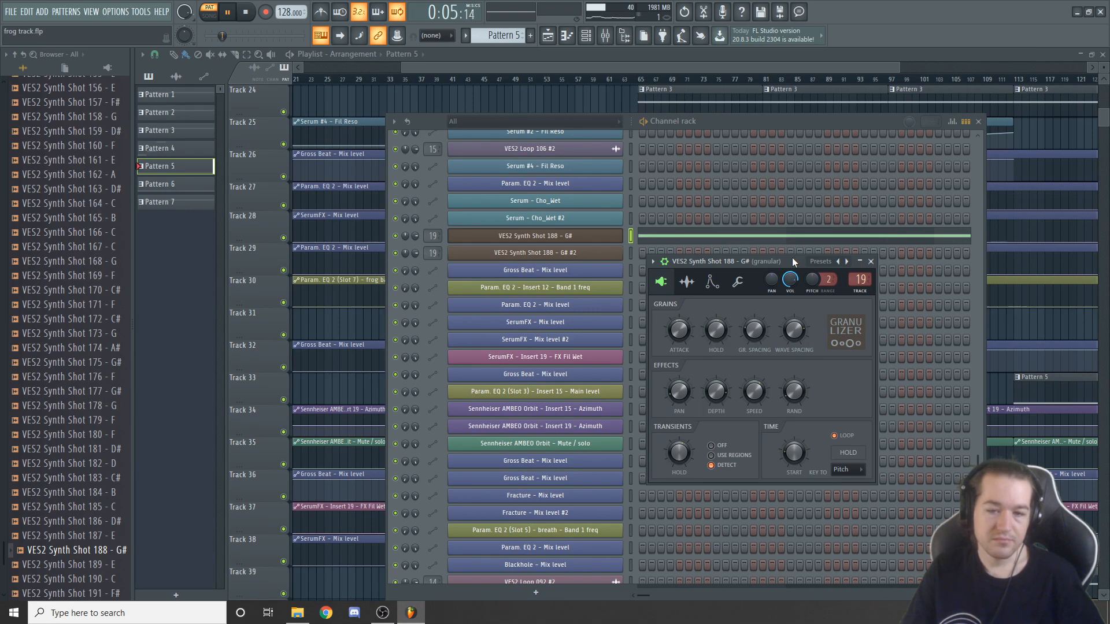
left_click_drag(792, 257, 789, 269)
key("space")
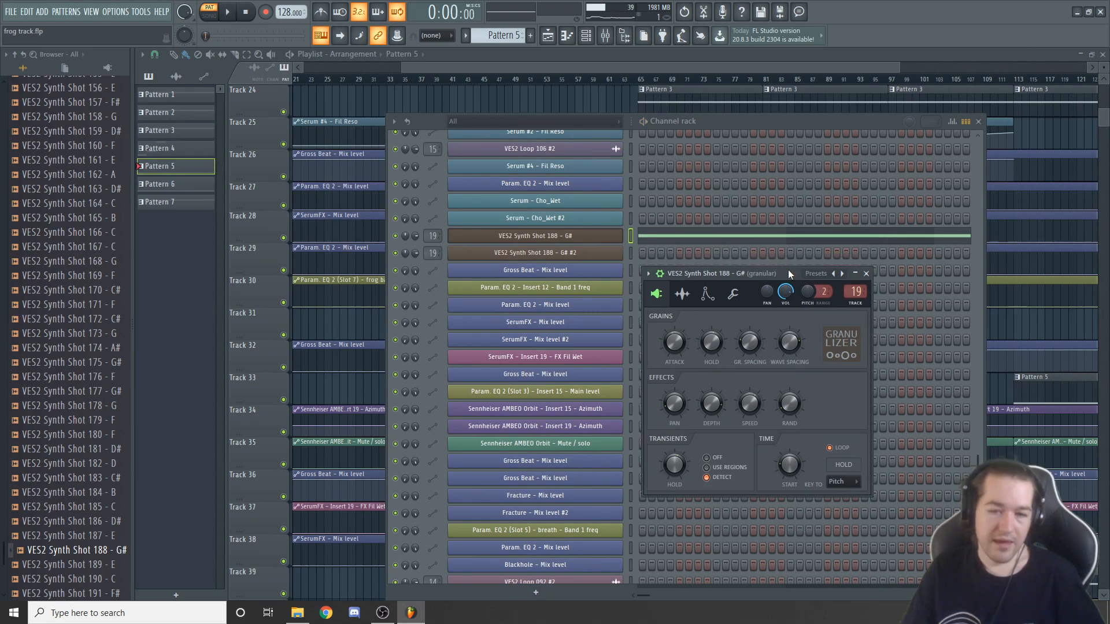
left_click(624, 35)
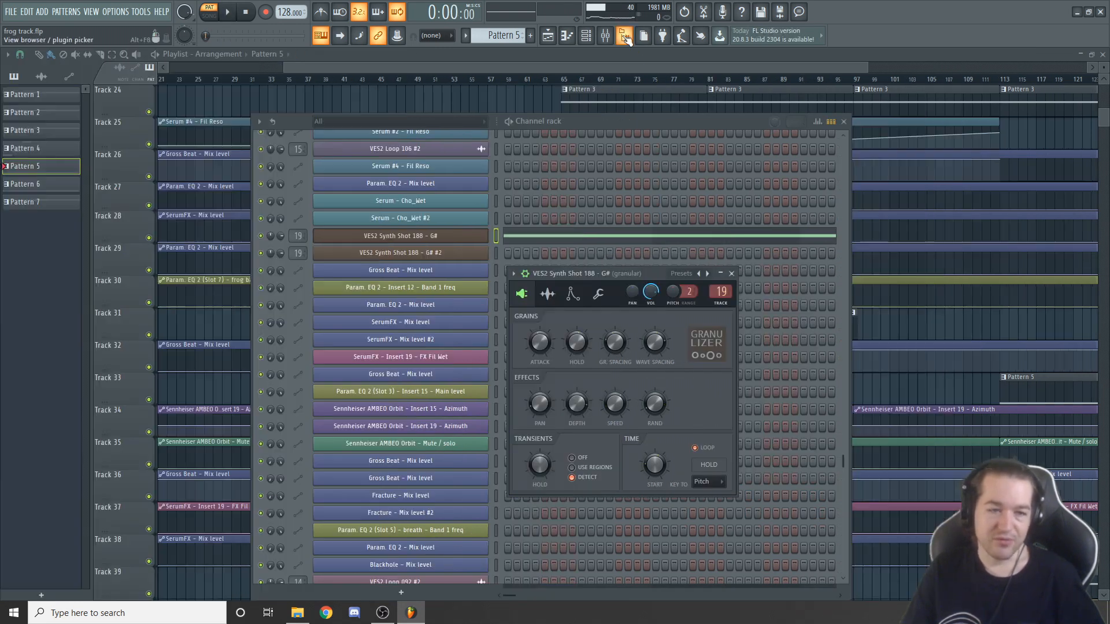
- Turn off the Granulizer's Loop option and audition Pattern 5 without it
left_click_drag(646, 269, 647, 294)
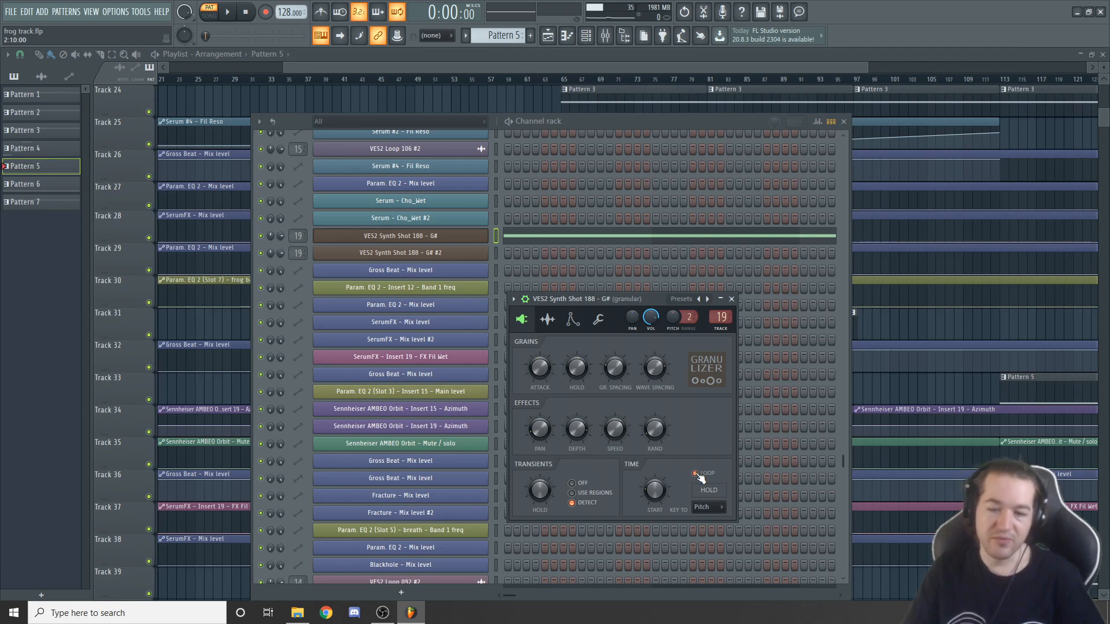
left_click_drag(657, 300, 678, 294)
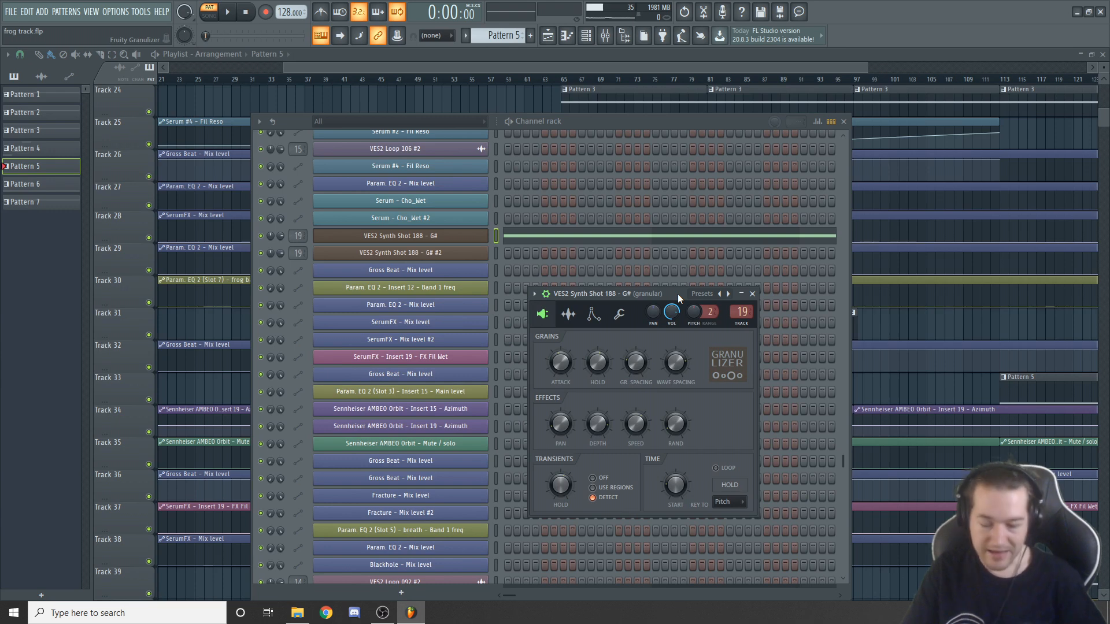
key("space")
key("space")
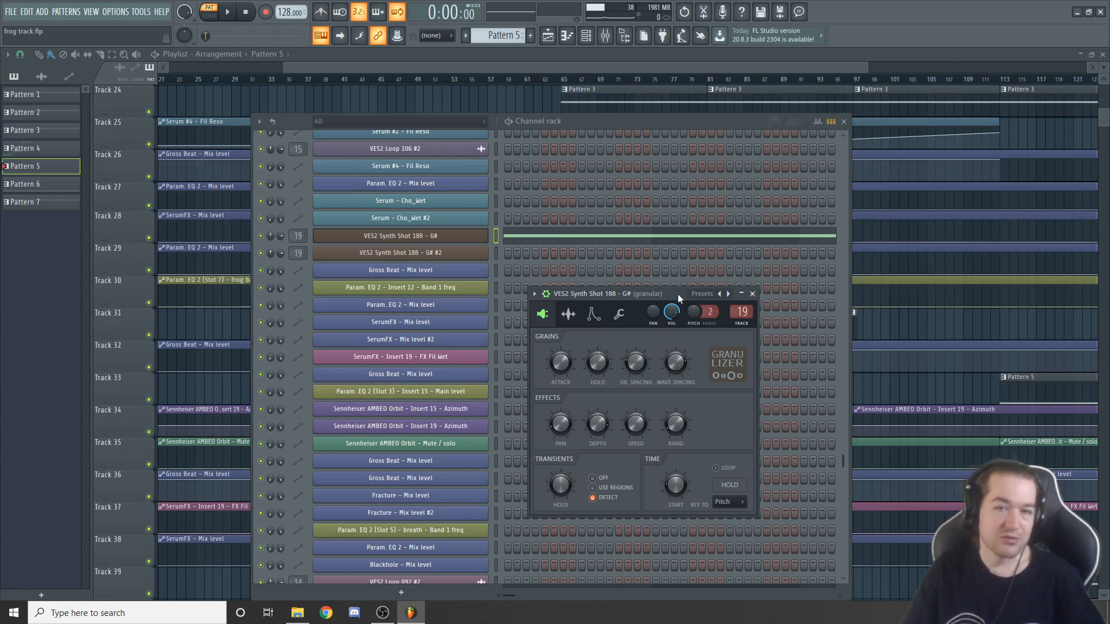
- Examine the granular channel's sample waveform while playing Pattern 5, then go back to the Granulizer controls
left_click(568, 314)
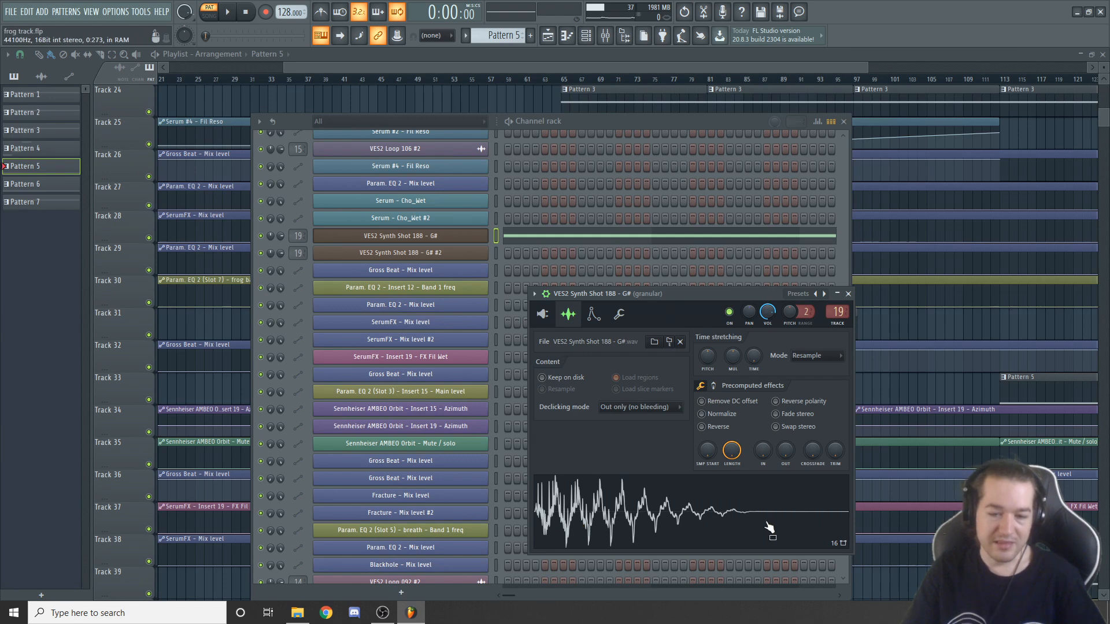
key("space")
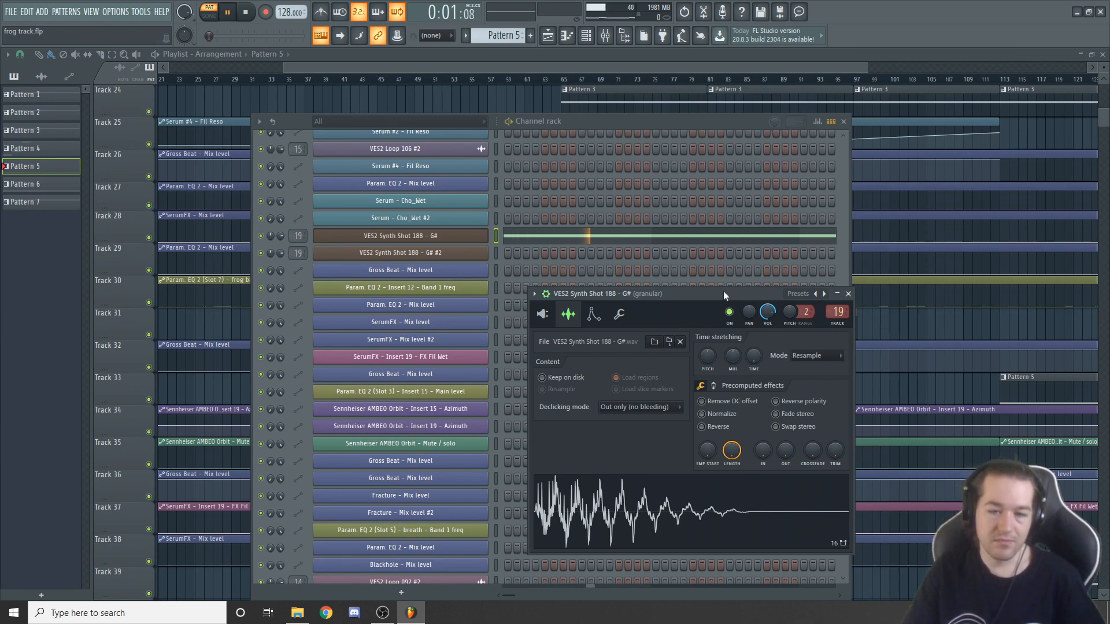
key("space")
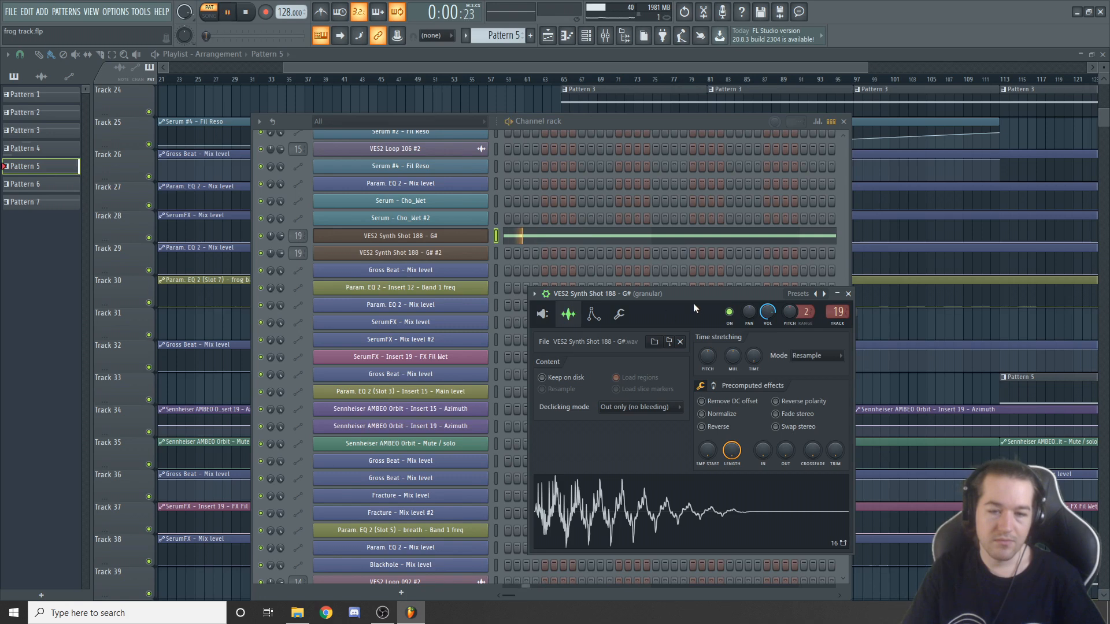
left_click(542, 314)
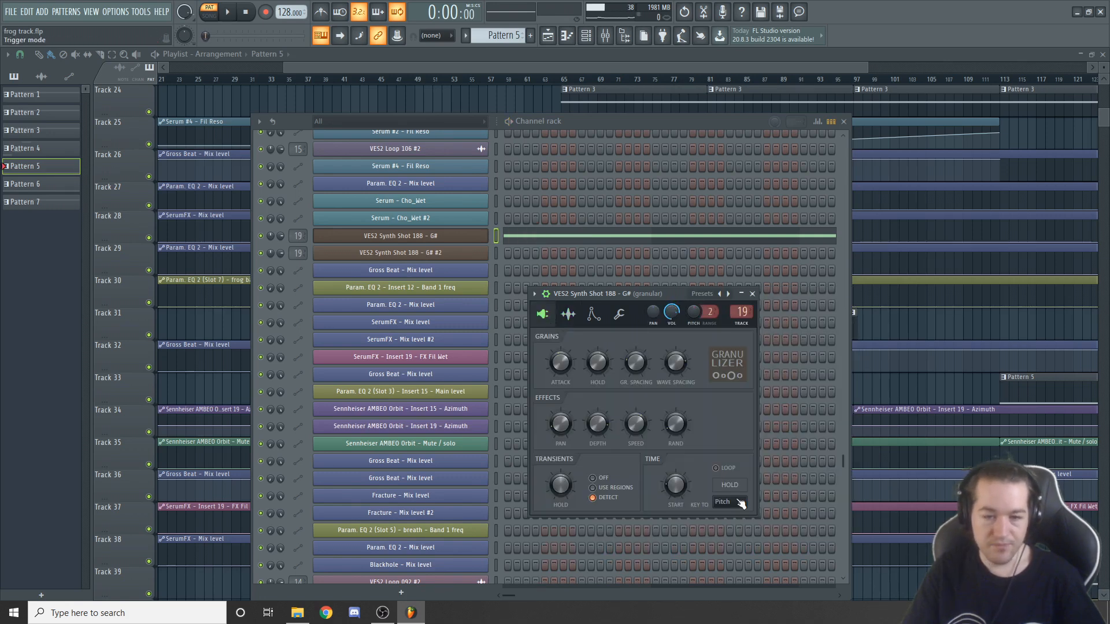
- Turn the Granulizer's Loop option back on and audition Pattern 5 with looping grains
left_click(715, 468)
left_click_drag(677, 294, 654, 292)
key("space")
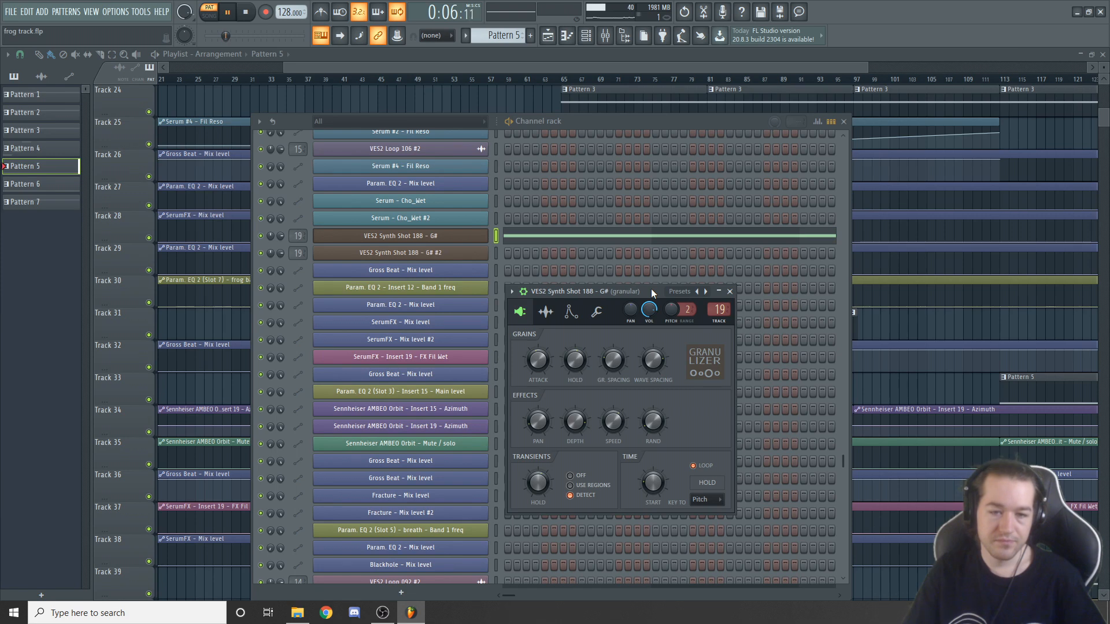
left_click_drag(651, 289, 664, 288)
key("space")
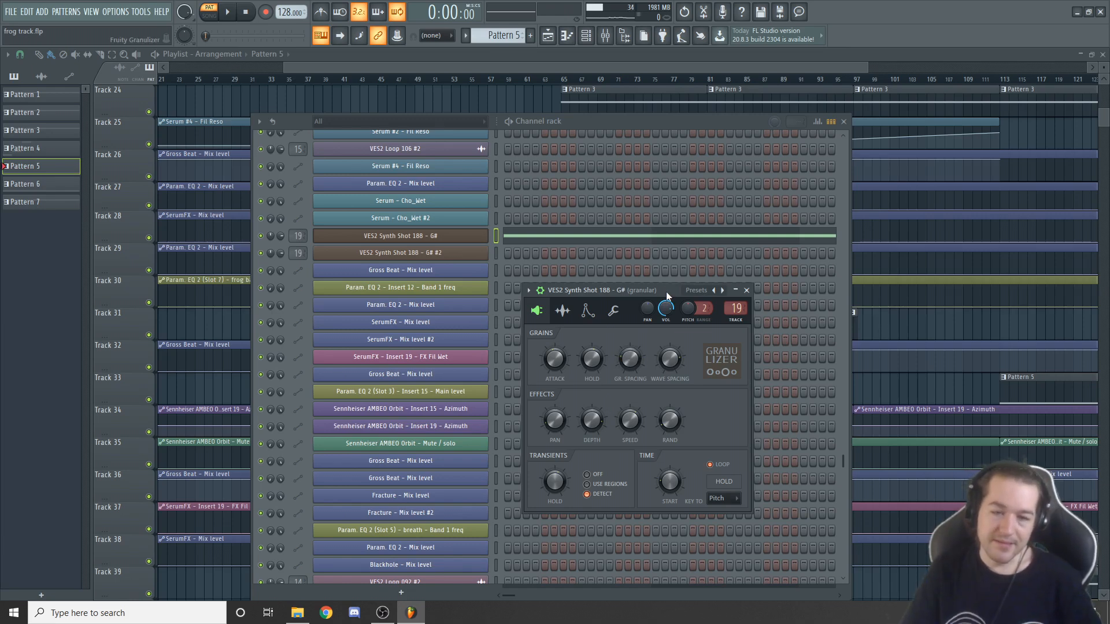
left_click_drag(661, 287, 643, 304)
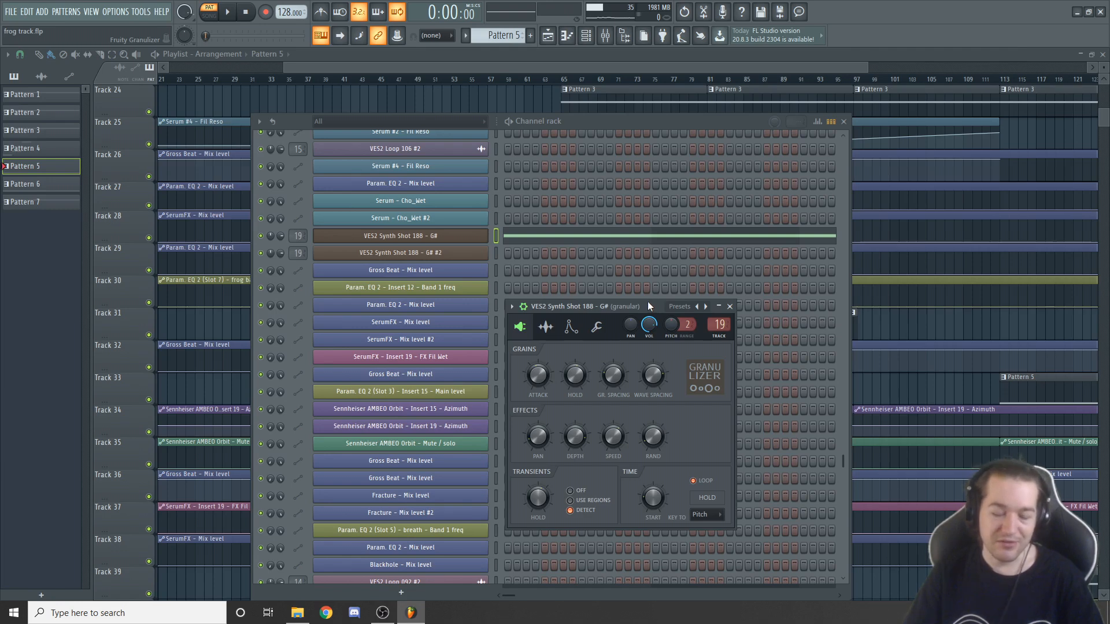
left_click_drag(647, 302, 664, 303)
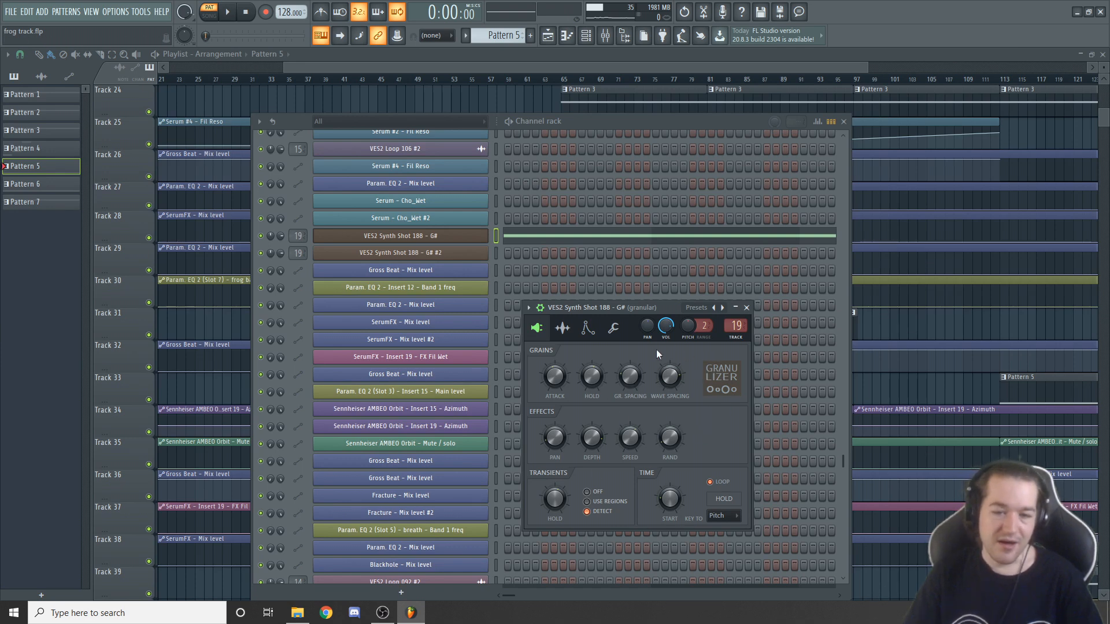
left_click_drag(660, 304, 660, 295)
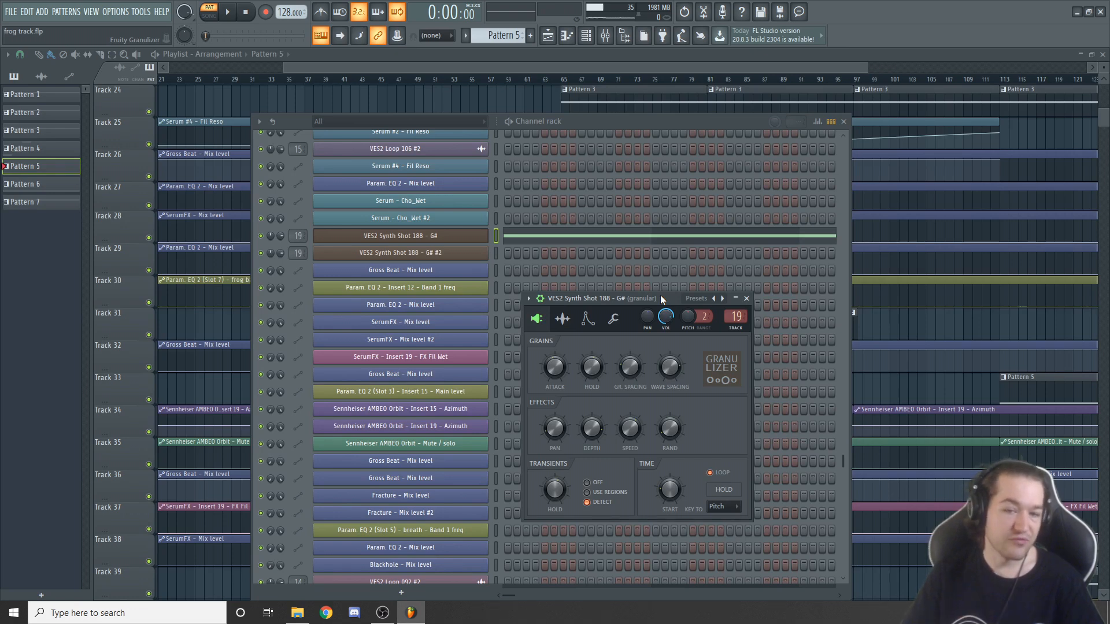
left_click_drag(674, 302, 648, 291)
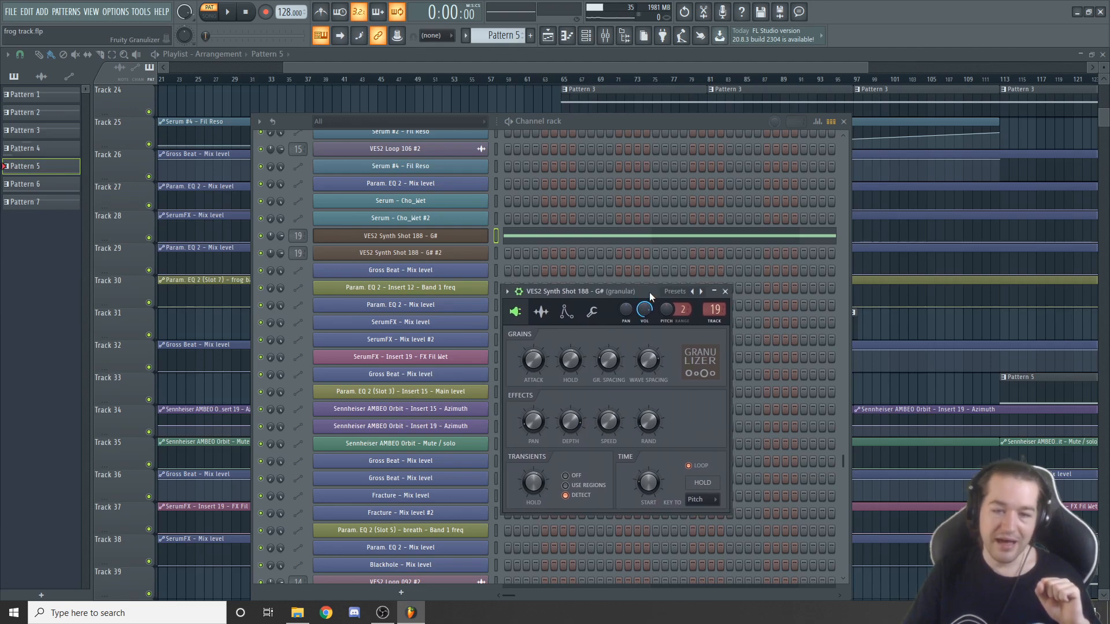
- Return to the playlist in song mode, set the playback position to bar 49, and play the start of the first Pattern 5 clip
left_click_drag(805, 69, 740, 69)
left_click(523, 82)
scroll(653, 283, "up", 8)
scroll(654, 284, "down", 4)
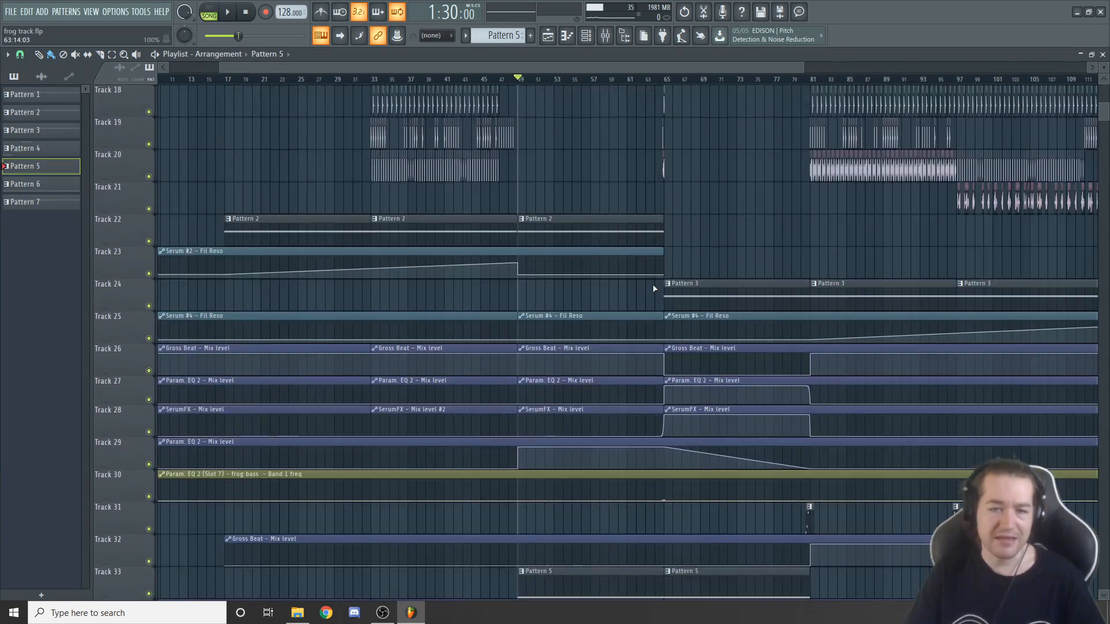
scroll(653, 284, "down", 4)
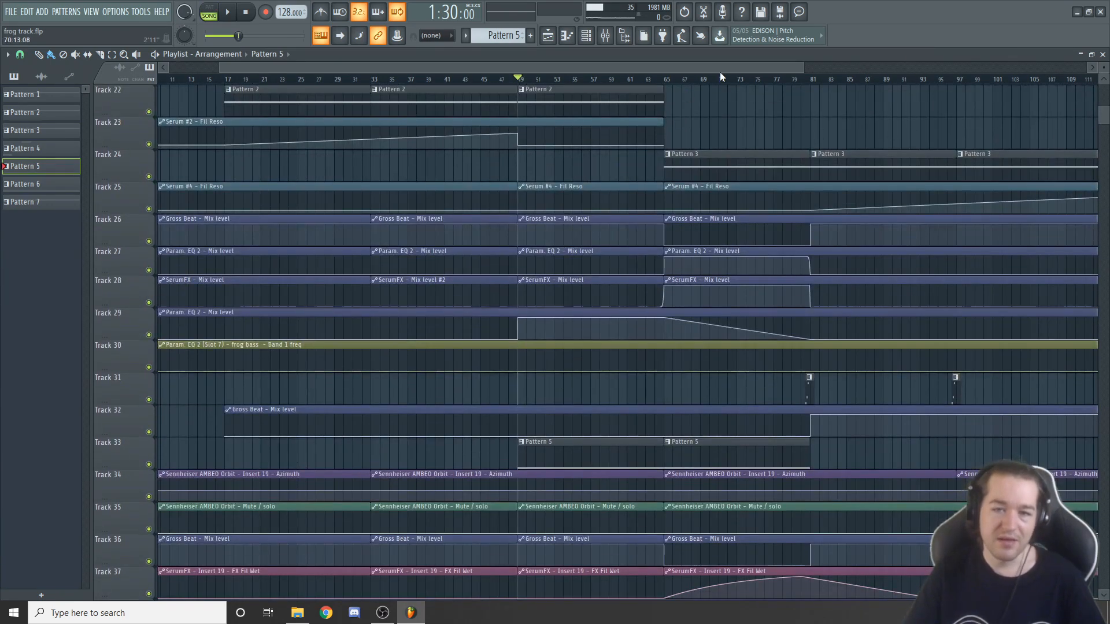
left_click_drag(720, 71, 703, 64)
scroll(753, 251, "down", 4)
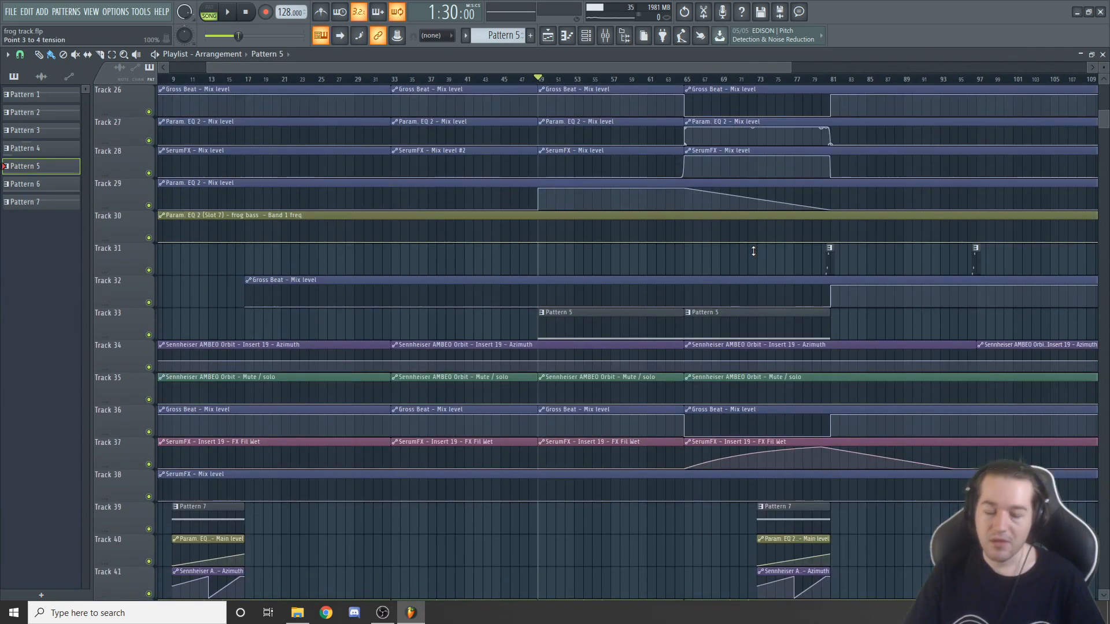
key("space")
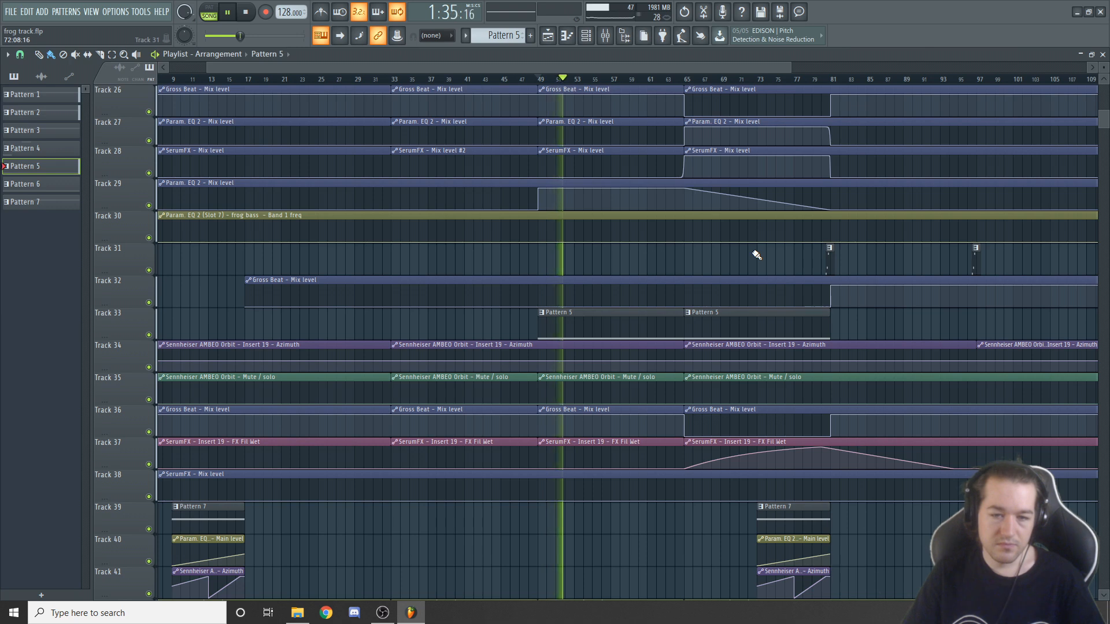
key("space")
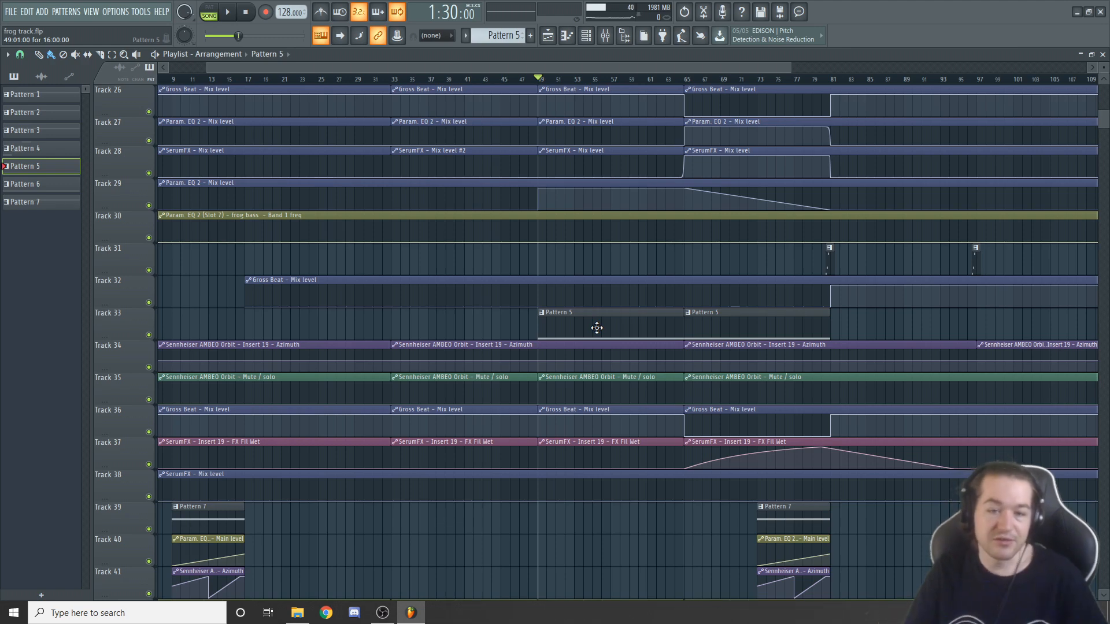
- Examine the drum, bass and automation tracks from track 11 down to track 44 surrounding the Pattern 5 clips
scroll(596, 327, "up", 8)
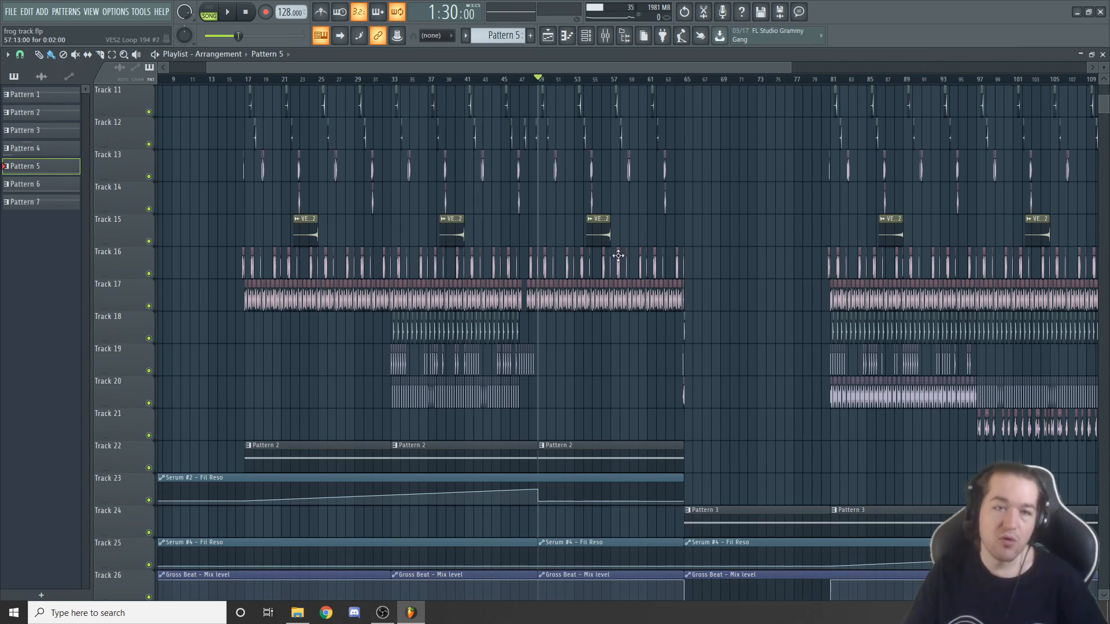
scroll(617, 255, "down", 9)
scroll(746, 346, "down", 5)
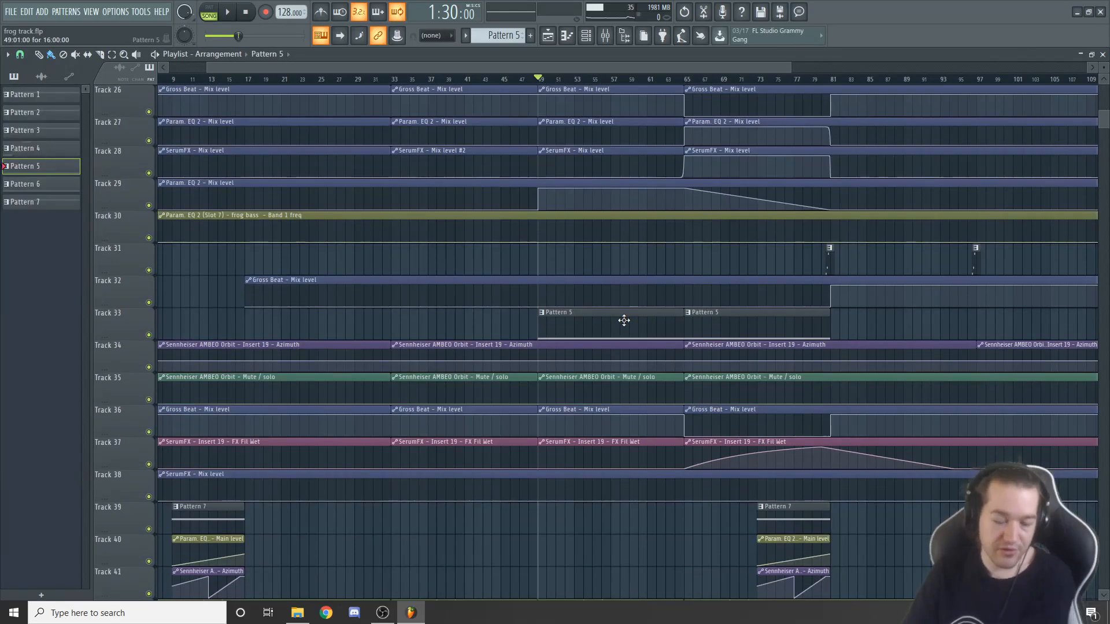
scroll(623, 346, "up", 7)
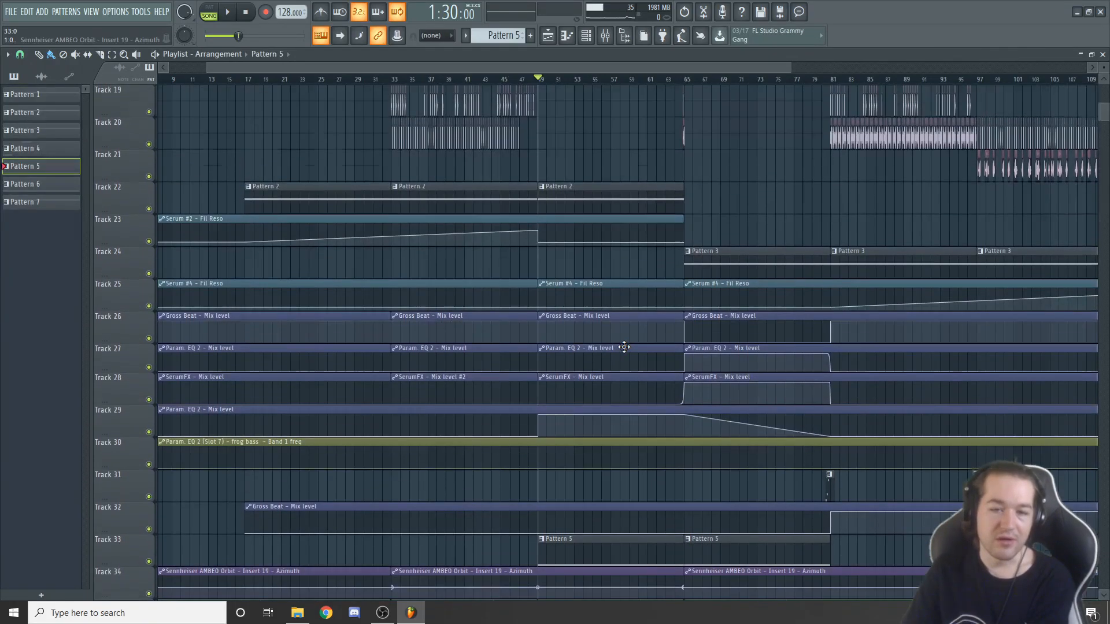
scroll(623, 347, "up", 3)
scroll(624, 349, "down", 13)
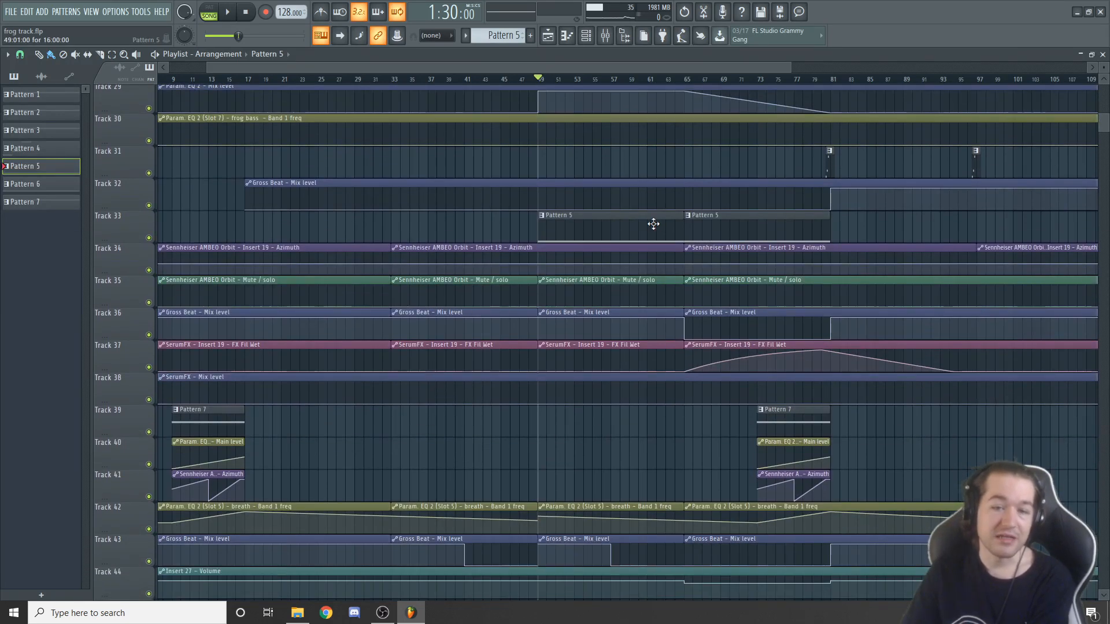
scroll(653, 224, "up", 4)
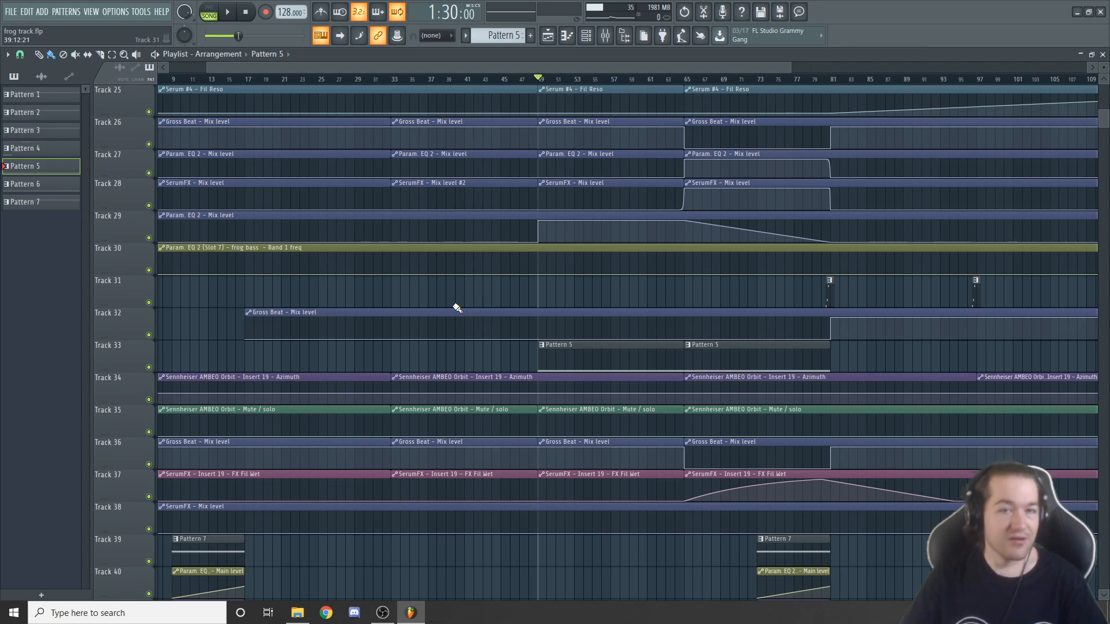
- Review the sample settings of the granular VES2 Synth Shot 188 - G# channel, and go back to the playlist
left_click(615, 35)
left_click(605, 36)
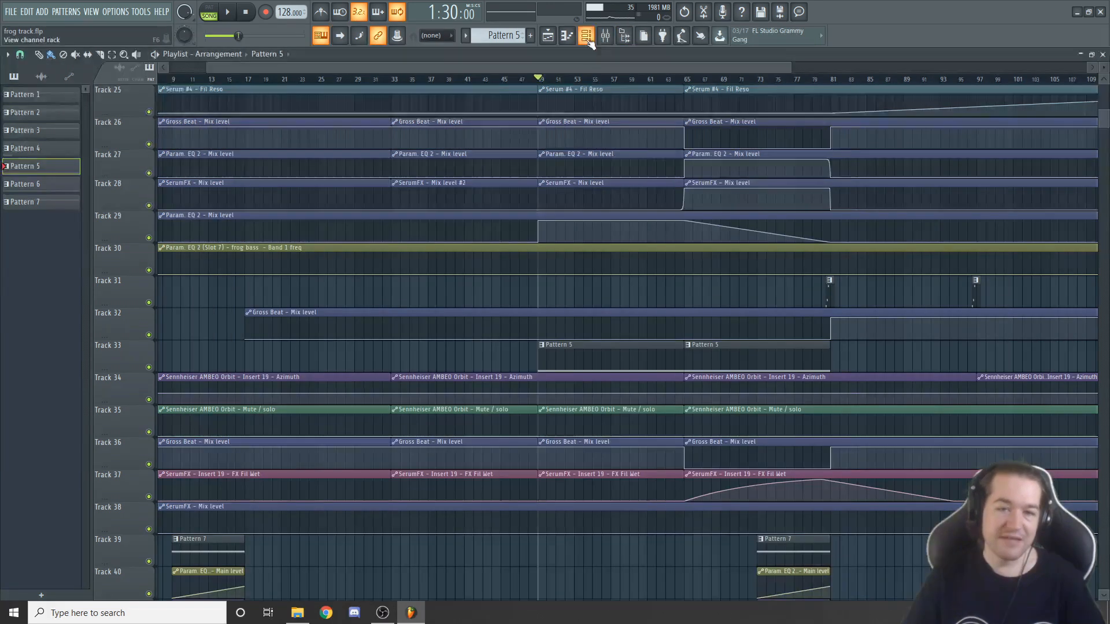
left_click(588, 37)
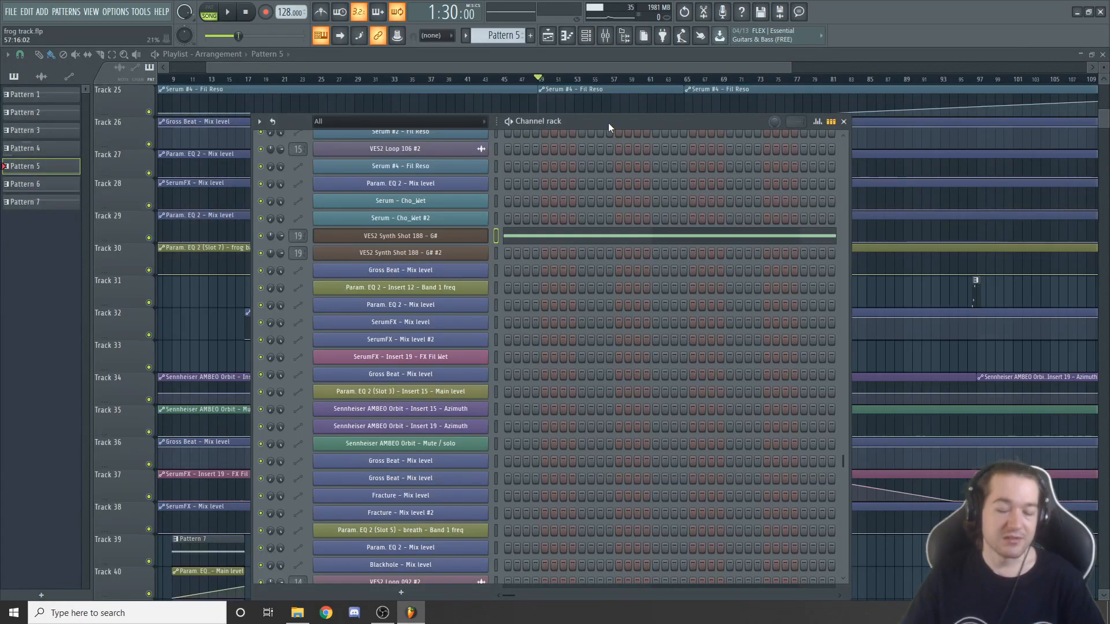
left_click(430, 237)
left_click(541, 312)
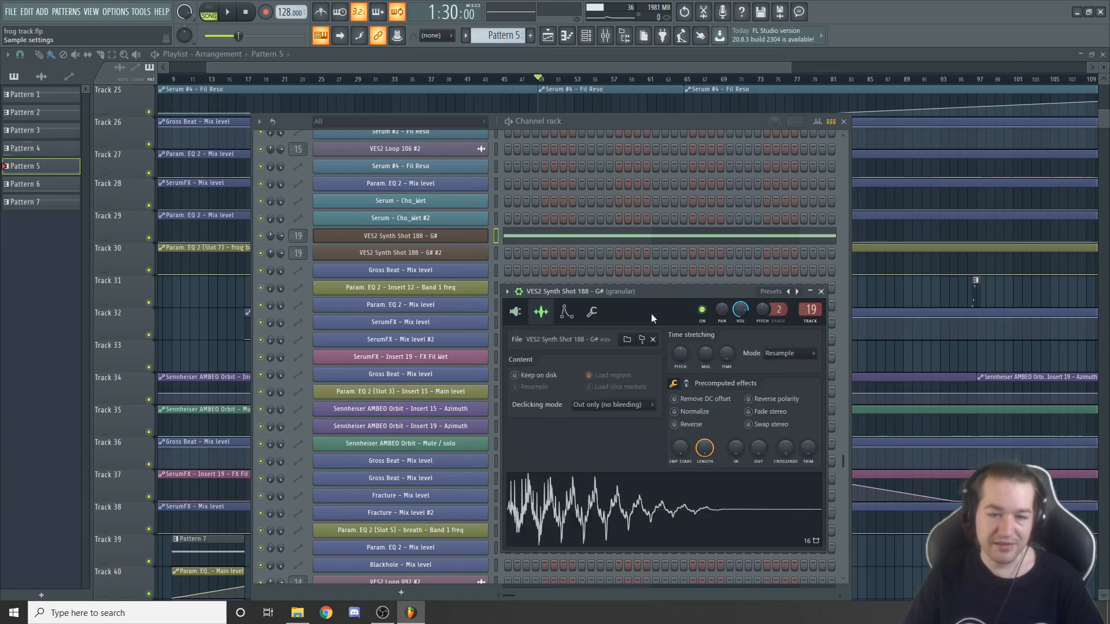
left_click(689, 69)
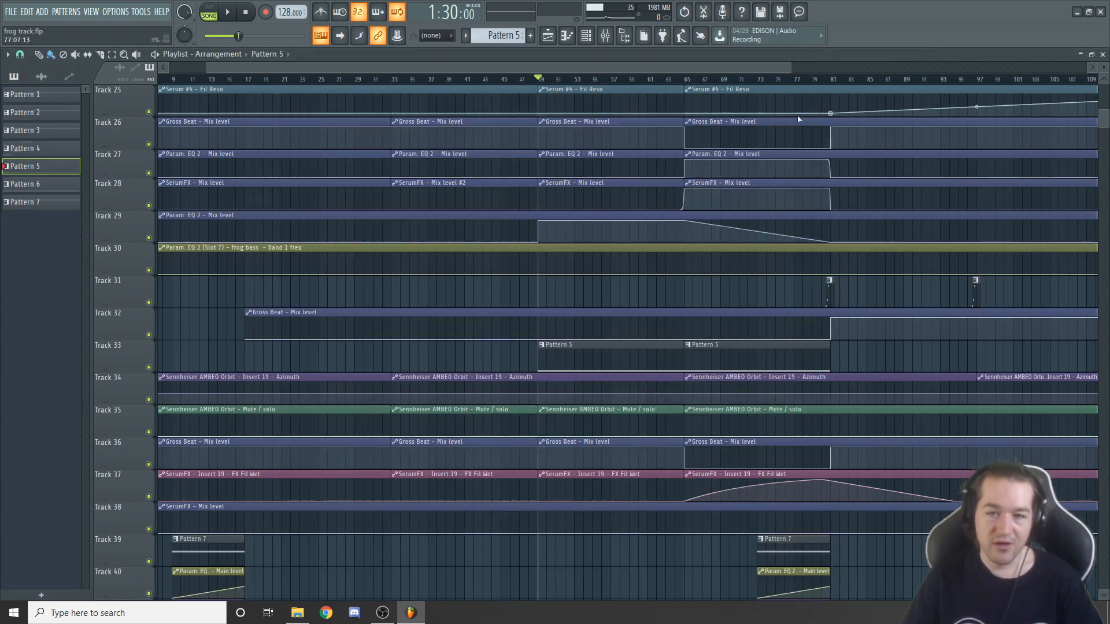
- Inspect the granular insert's first Fruity parametric EQ 2, Soundgoodizer and SerumFX effects in the mixer, and close all the windows
left_click_drag(791, 69, 1105, 69)
scroll(730, 243, "down", 5)
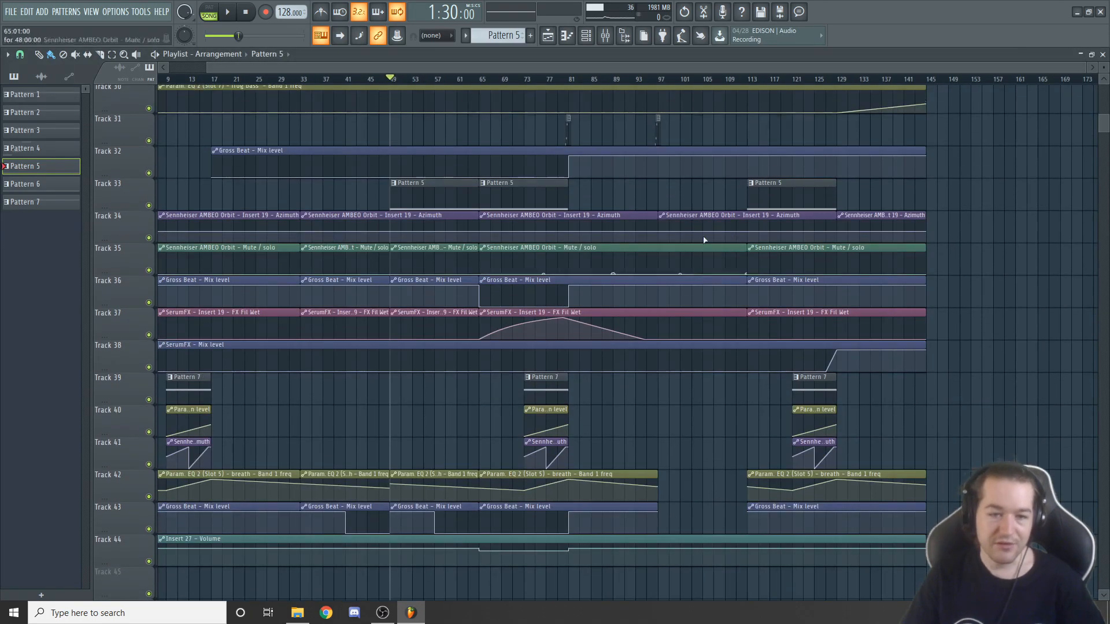
left_click(530, 81)
key("F9")
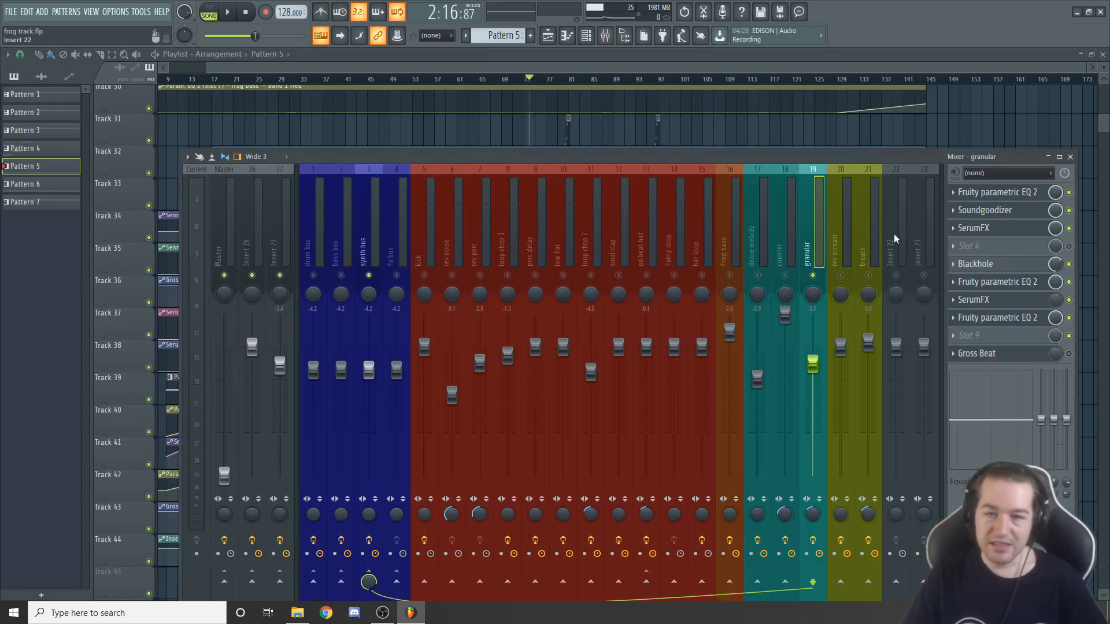
left_click(1000, 196)
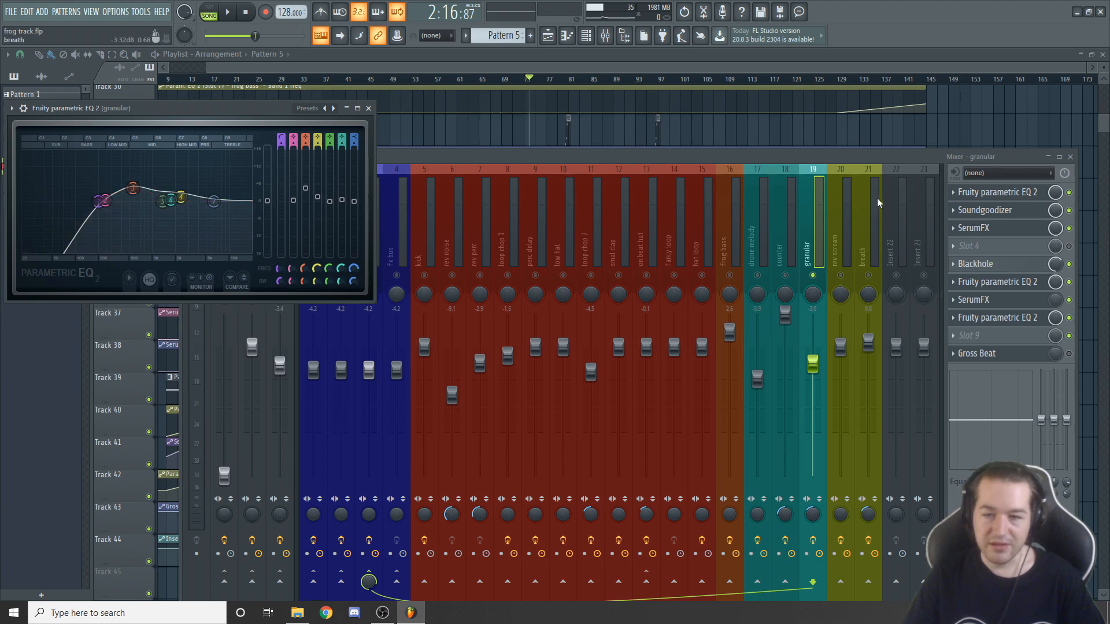
left_click(1008, 212)
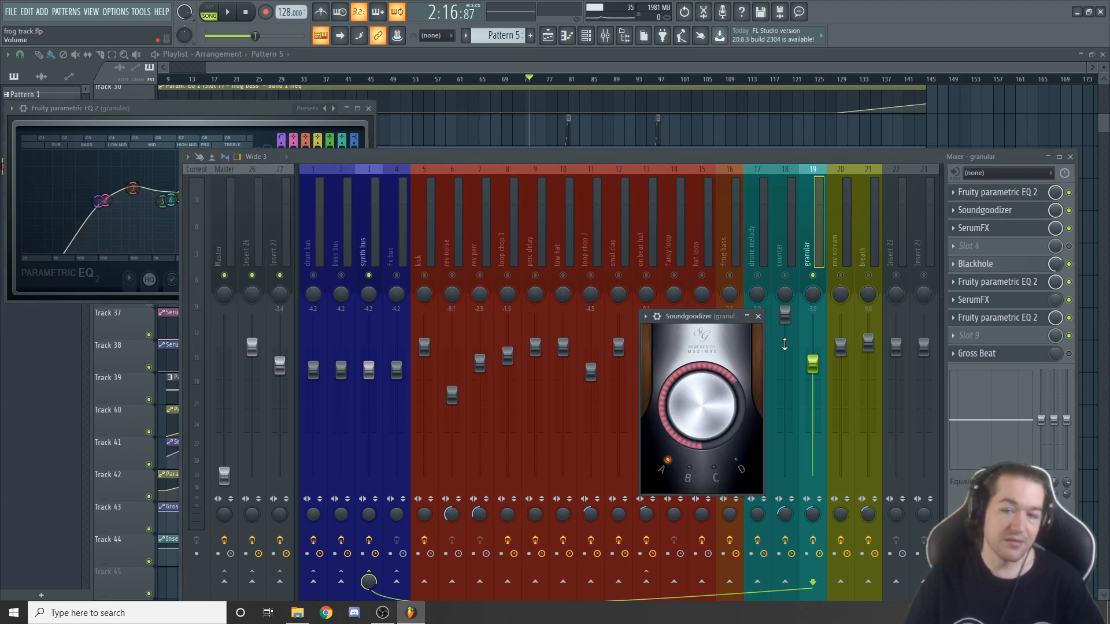
left_click(759, 317)
left_click(1003, 230)
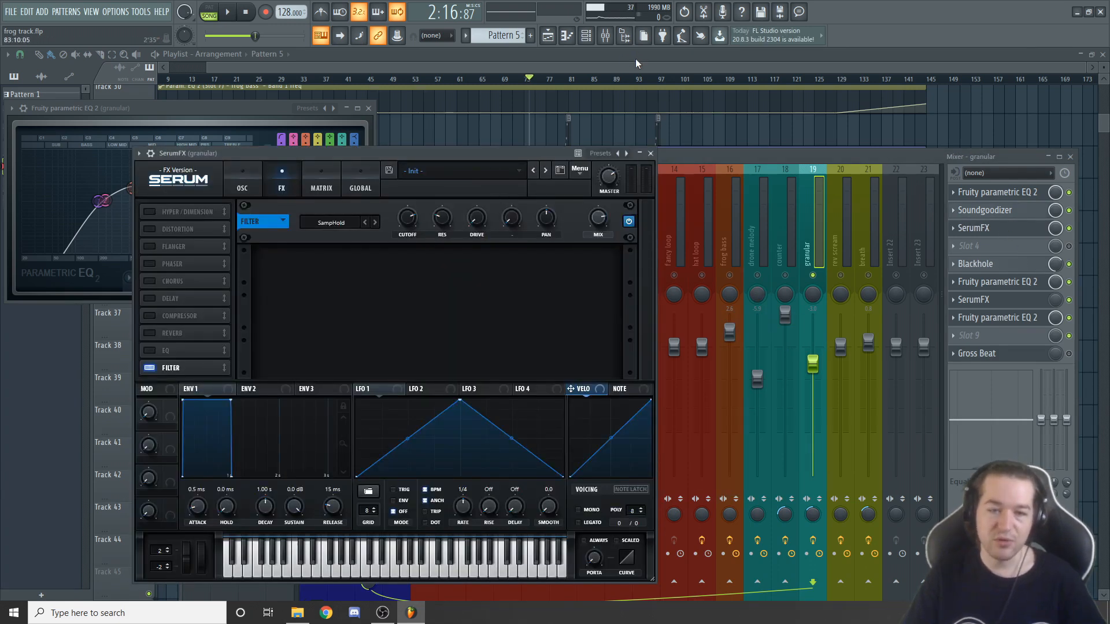
key("F12")
- Play the second Pattern 5 clip from bar 65 and again from bar 74, watching the granular insert's levels in the mixer
left_click(479, 81)
key("space")
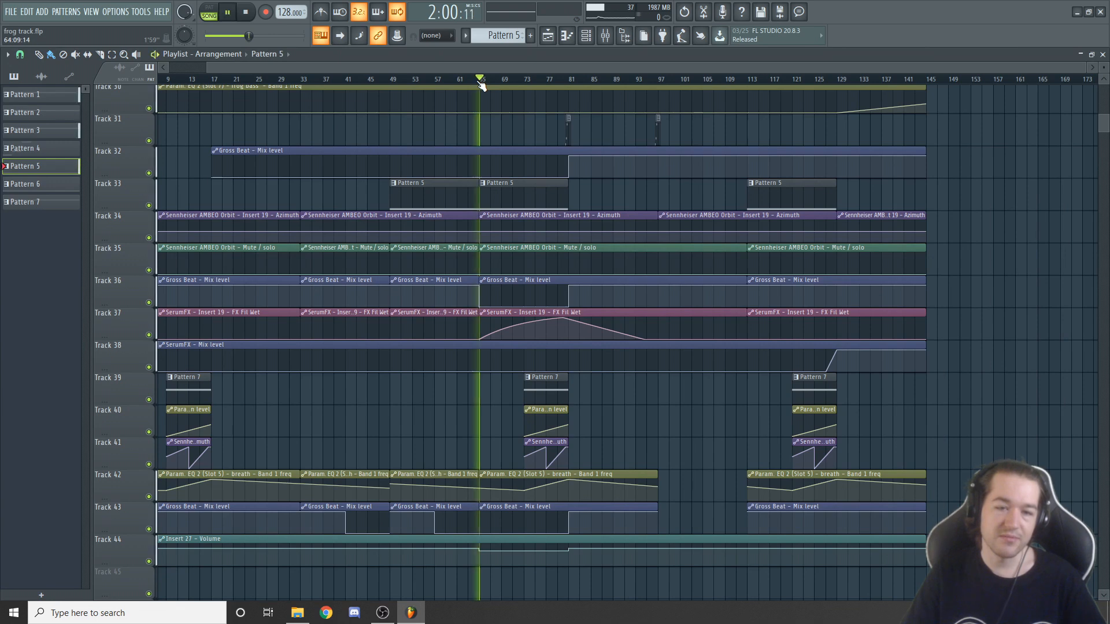
left_click(513, 81)
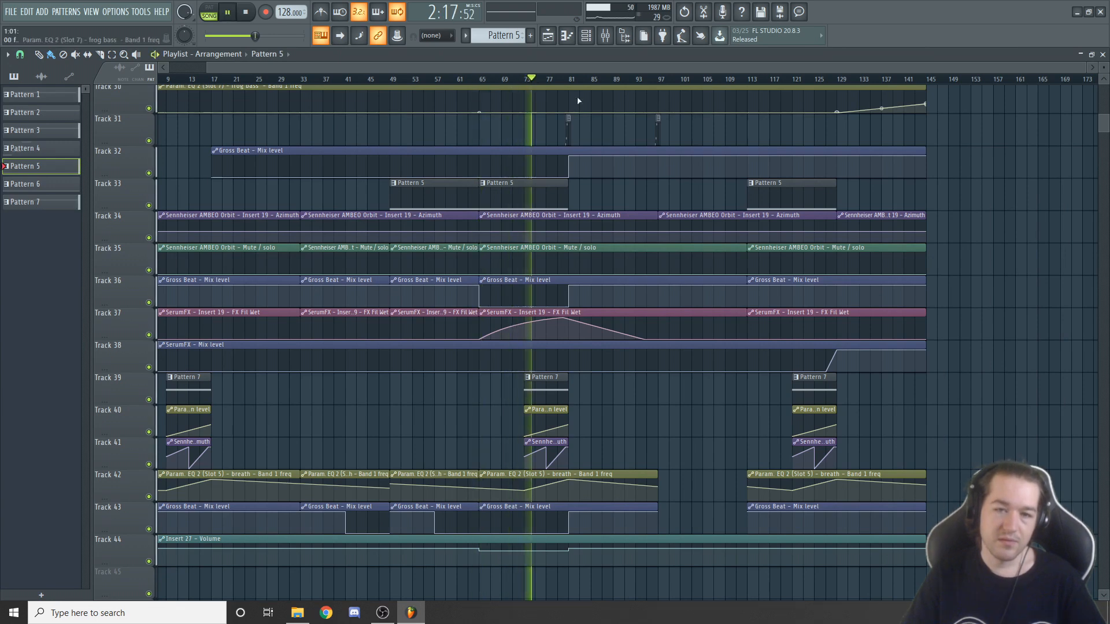
left_click(605, 36)
left_click_drag(915, 159, 908, 156)
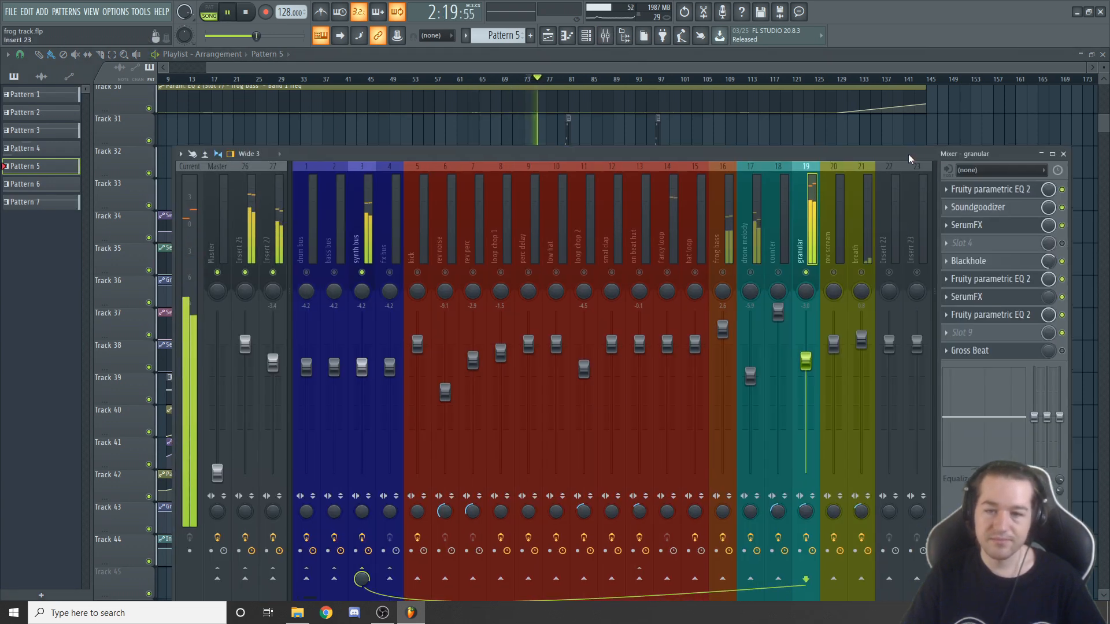
key("space")
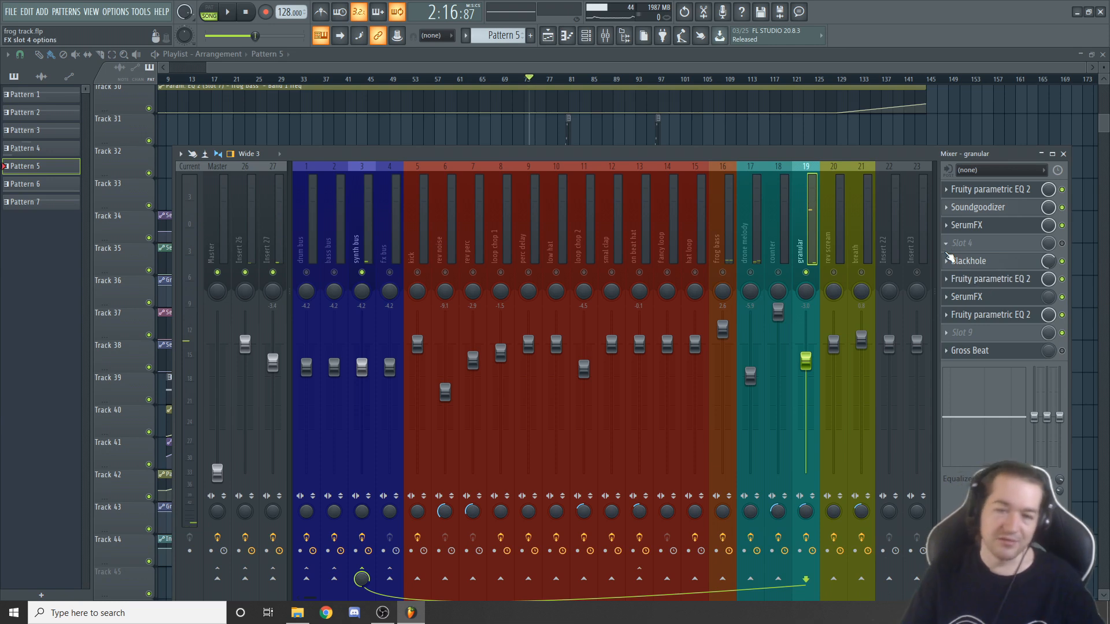
- Solo track 39 holding the Pattern 7 clips in the playlist, and turn automation tracks 40 to 44 back on
key("F9")
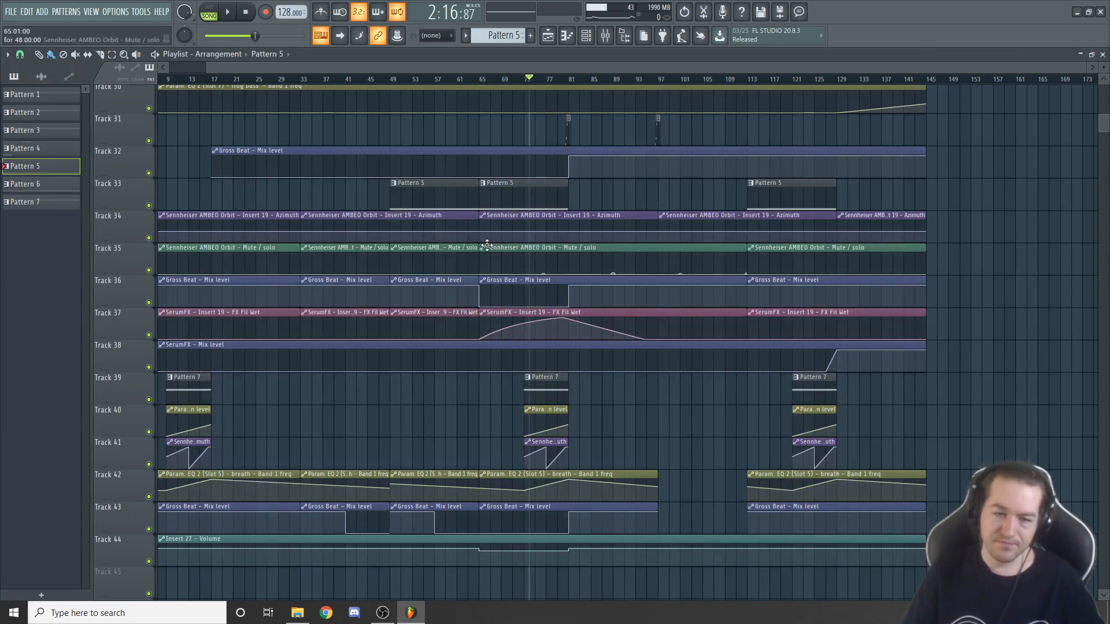
scroll(484, 261, "down", 4)
scroll(484, 261, "up", 7)
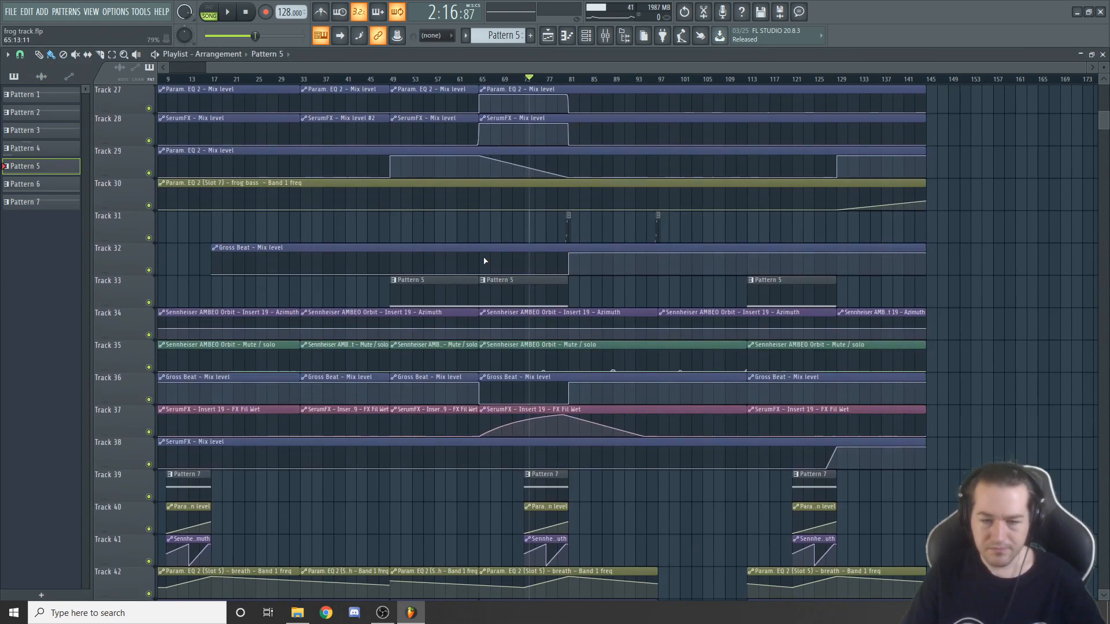
scroll(484, 261, "down", 3)
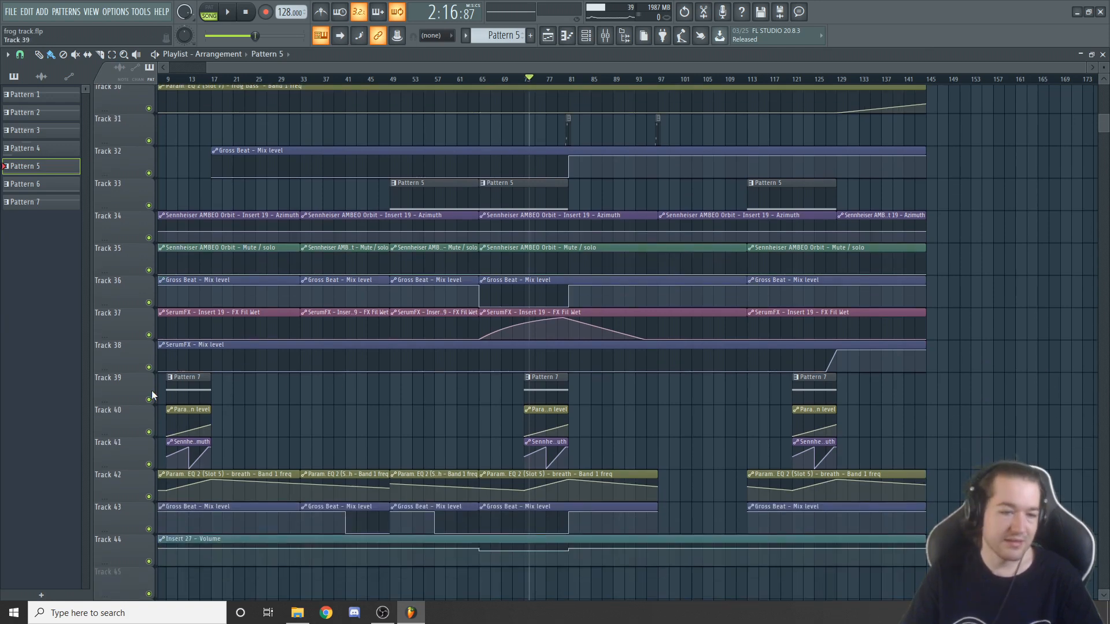
scroll(607, 372, "down", 3)
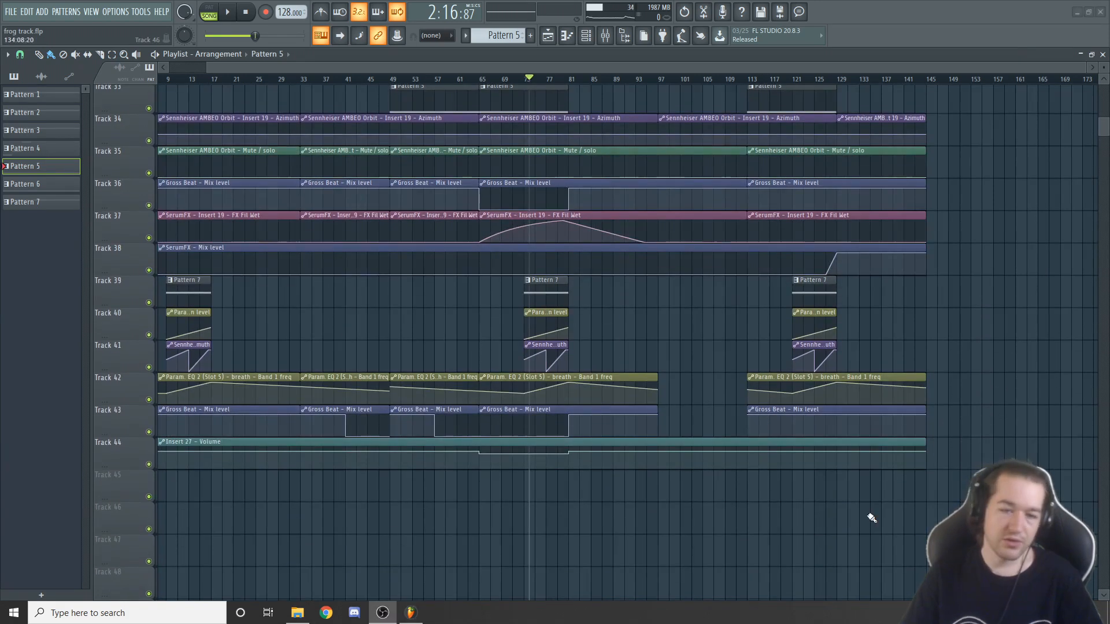
scroll(610, 304, "up", 5)
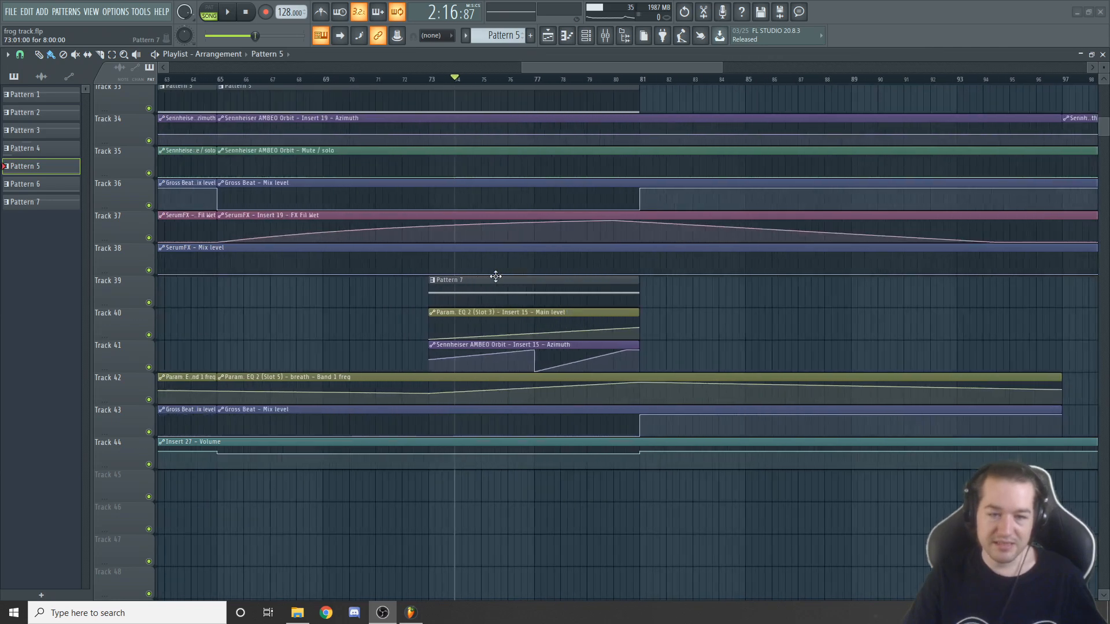
right_click(150, 304)
left_click(150, 335)
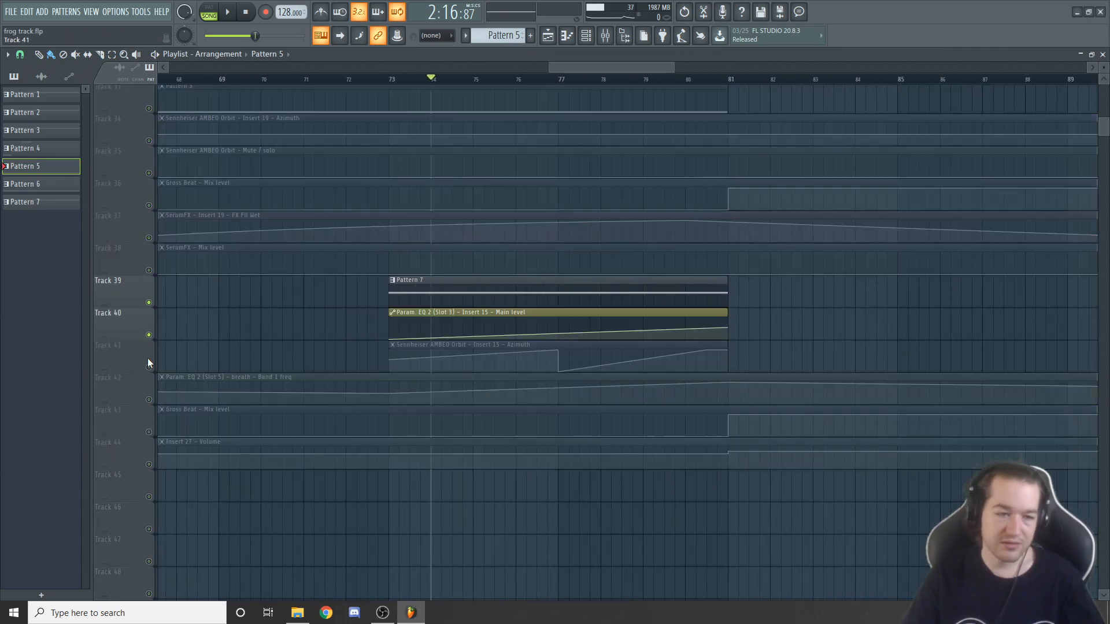
left_click(149, 367)
left_click(150, 400)
left_click(149, 431)
left_click(149, 464)
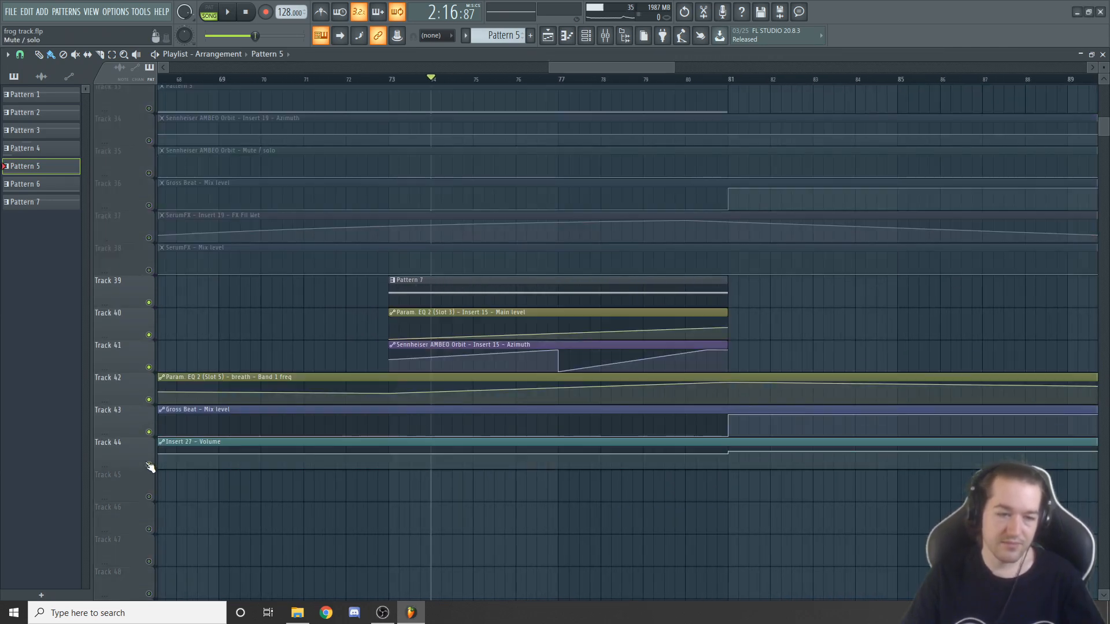
- Set the playback position to bar 73, switch to Pattern 7, open its Serum #7 breath channel and start playback
left_click(390, 82)
key("F6")
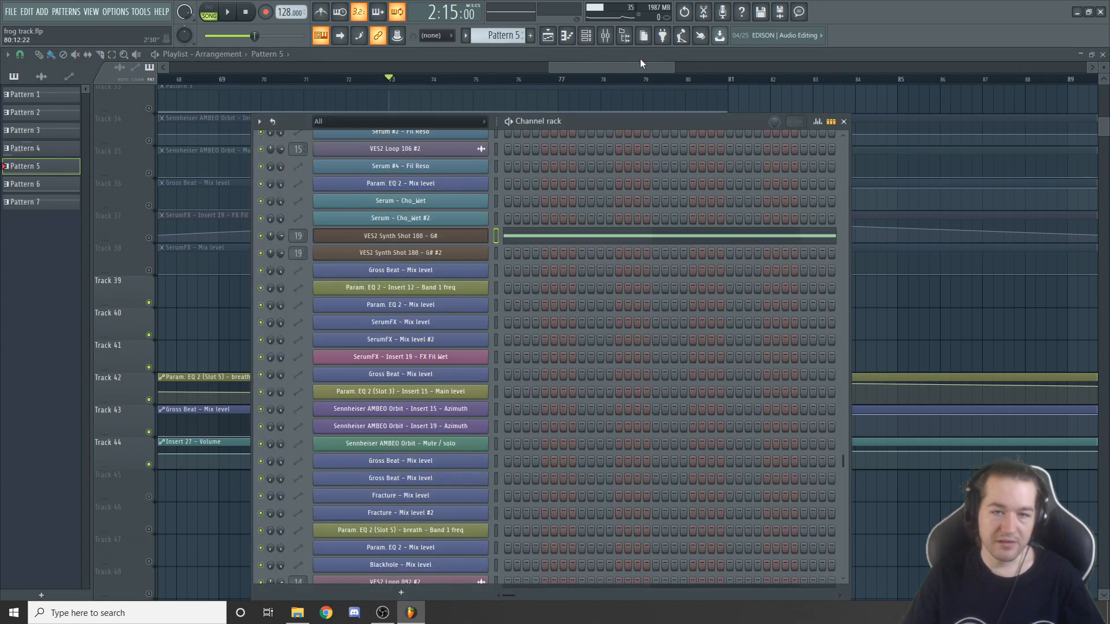
key("F6")
left_click(586, 35)
scroll(507, 36, "up", 2)
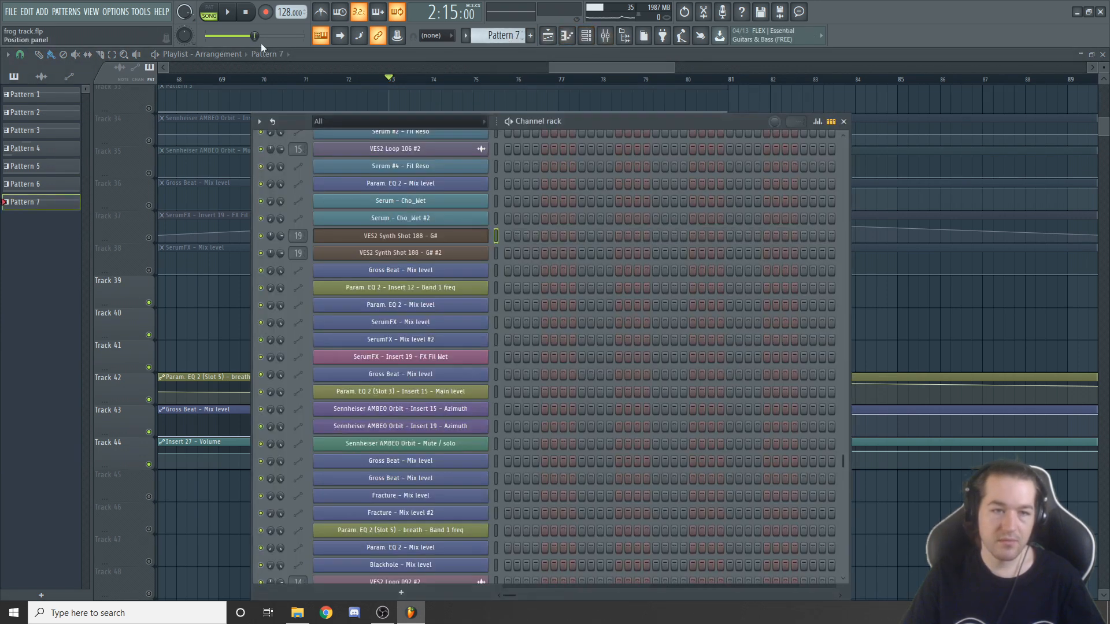
scroll(591, 237, "up", 5)
scroll(591, 235, "up", 3)
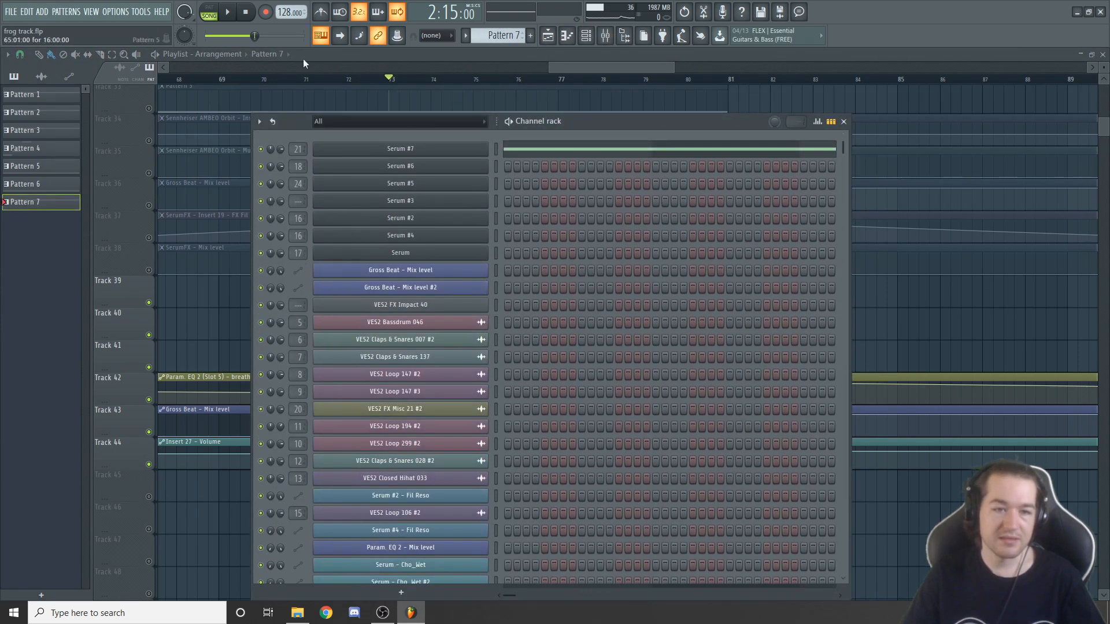
left_click(449, 148)
left_click_drag(502, 117, 554, 91)
key("space")
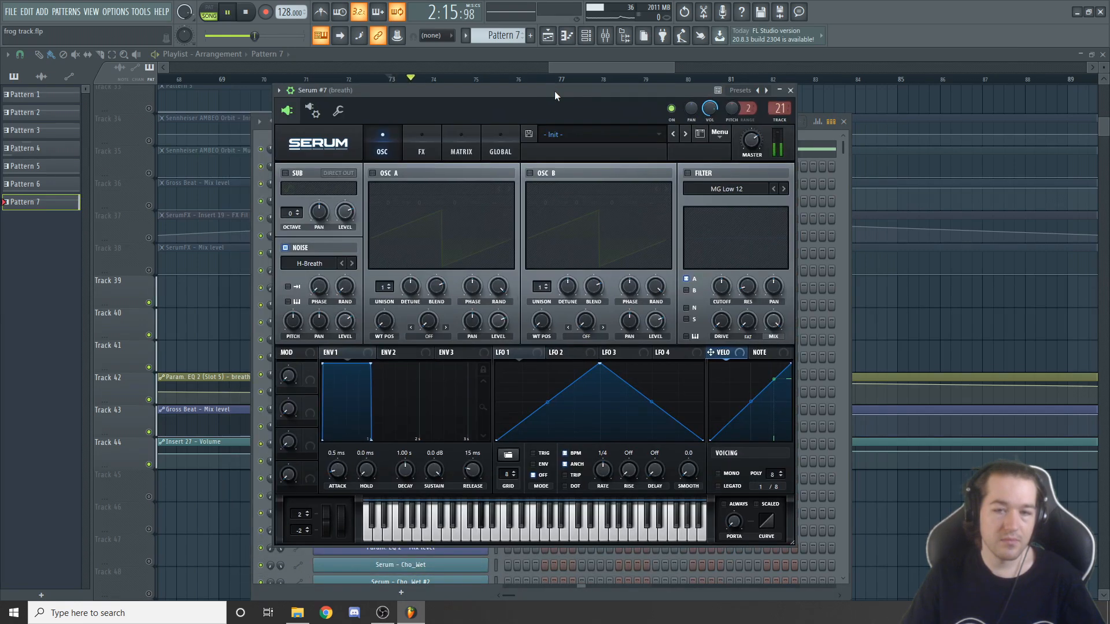
- Enable the fx bus instead of the synth bus in the mixer, and replay the breath sound from bar 73
left_click(616, 38)
key("space")
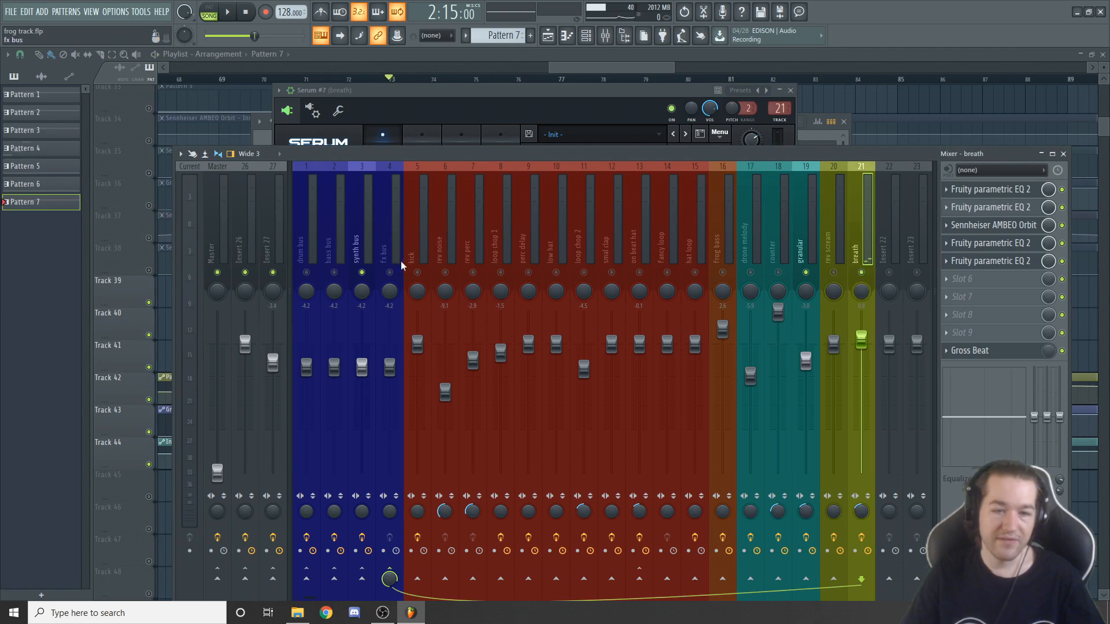
key("space")
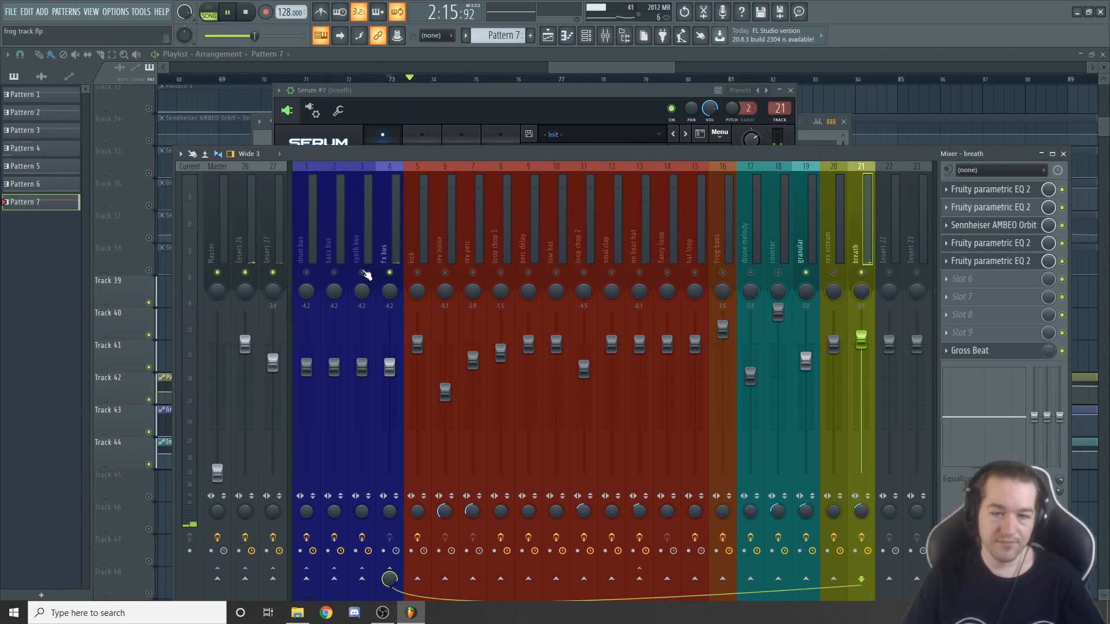
left_click(646, 66)
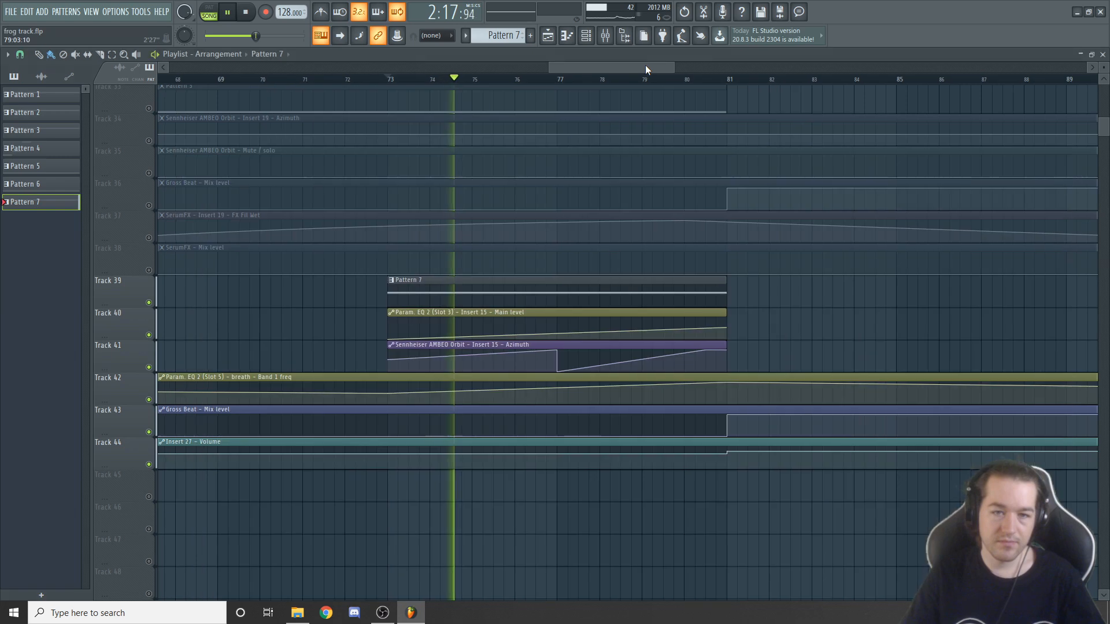
- Raise the breath insert's volume fader during playback, listen to the rest of the Pattern 7 clip, and stop
left_click(606, 36)
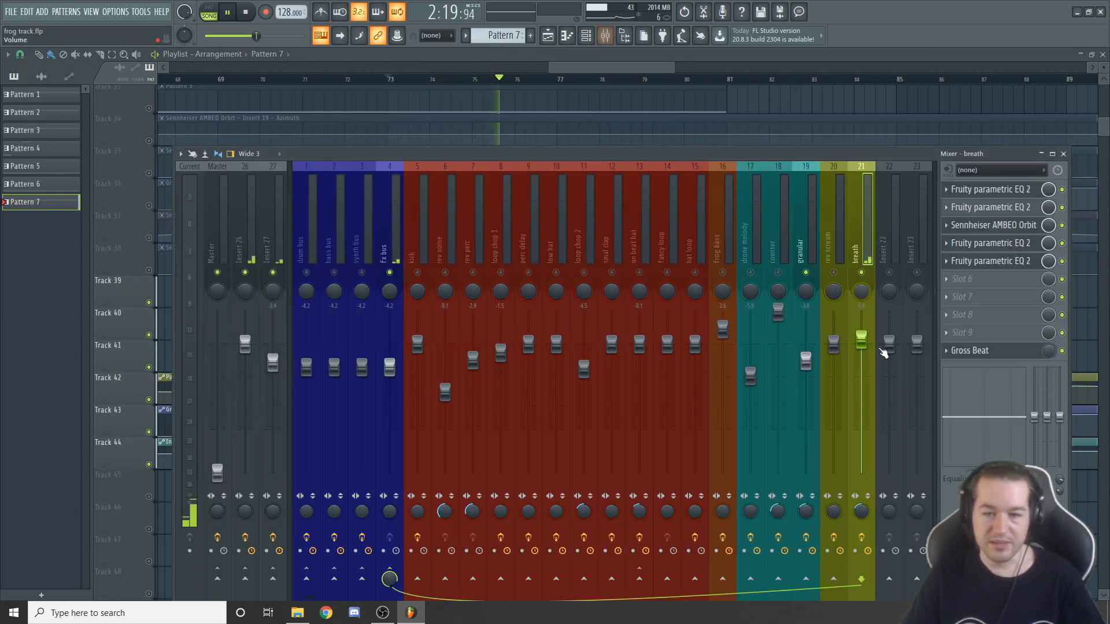
left_click_drag(861, 337, 861, 312)
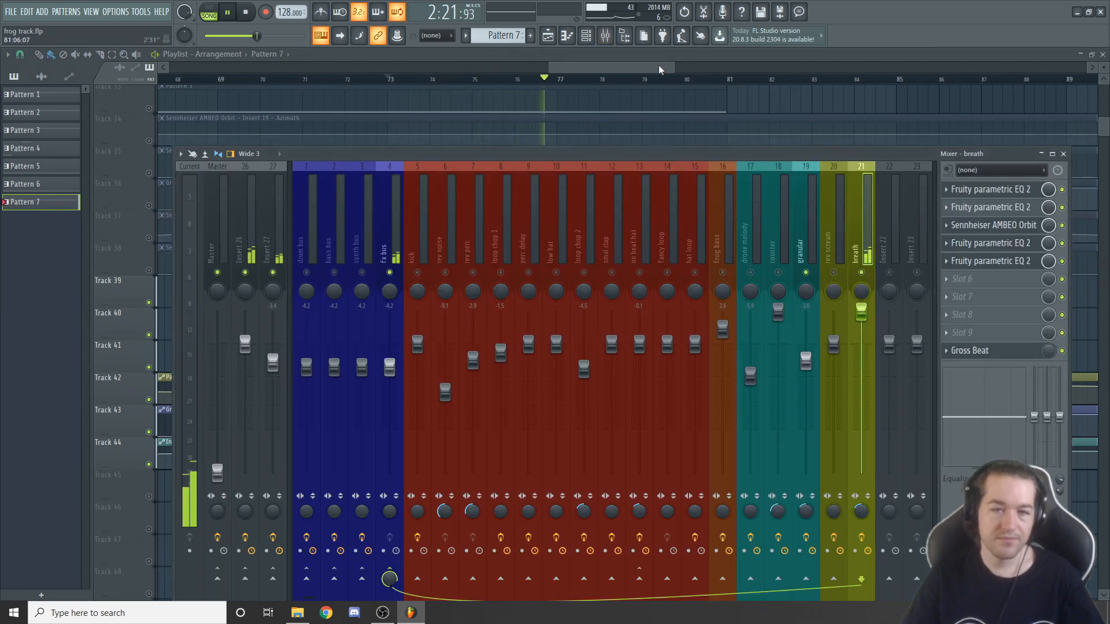
left_click(635, 60)
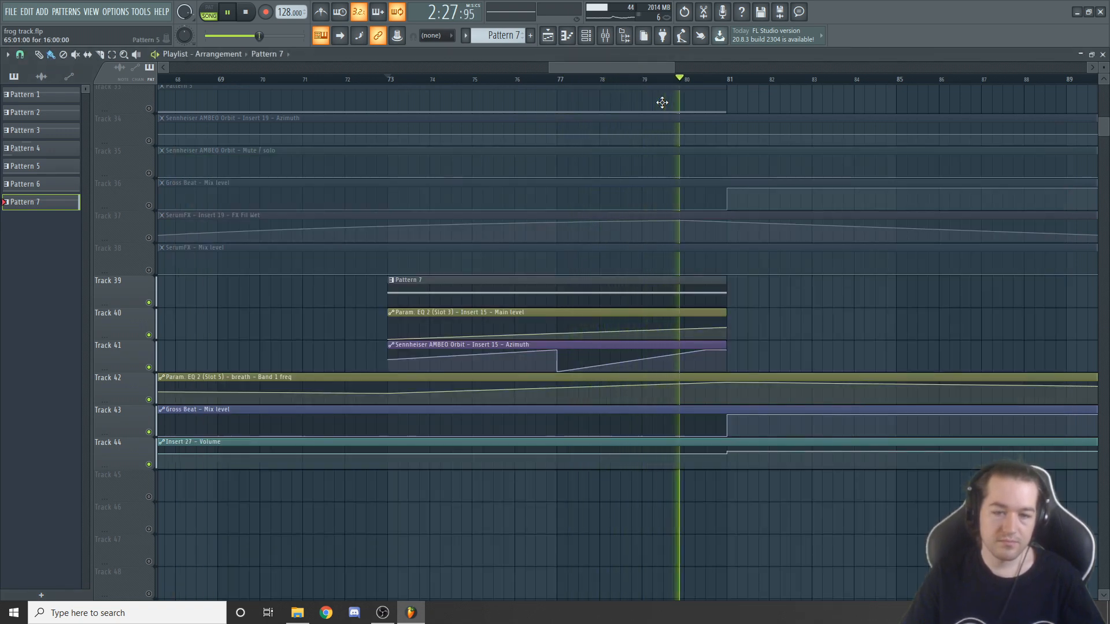
key("space")
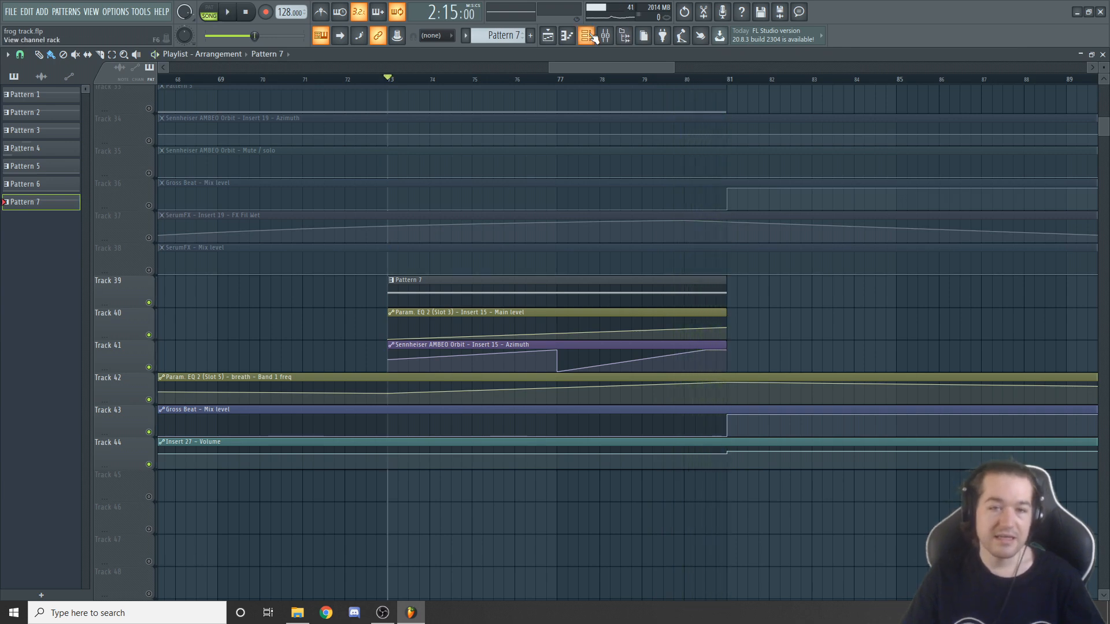
- Examine Serum #7's H-Breath noise source, its noise category list and FX page, and bring up the breath insert in the mixer
key("F6")
left_click(448, 151)
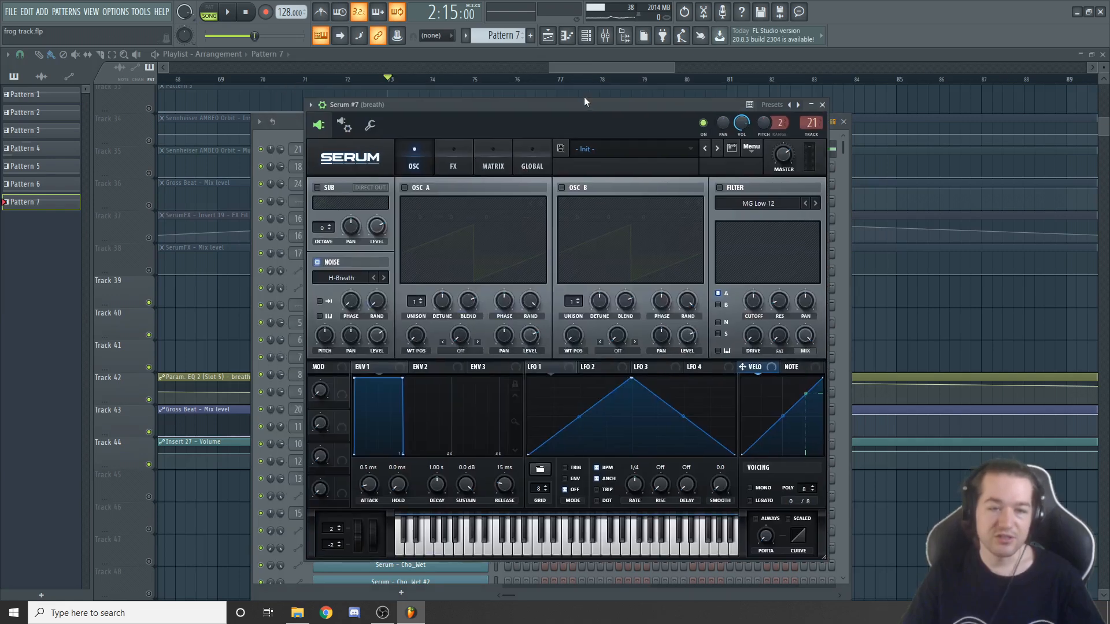
left_click(353, 278)
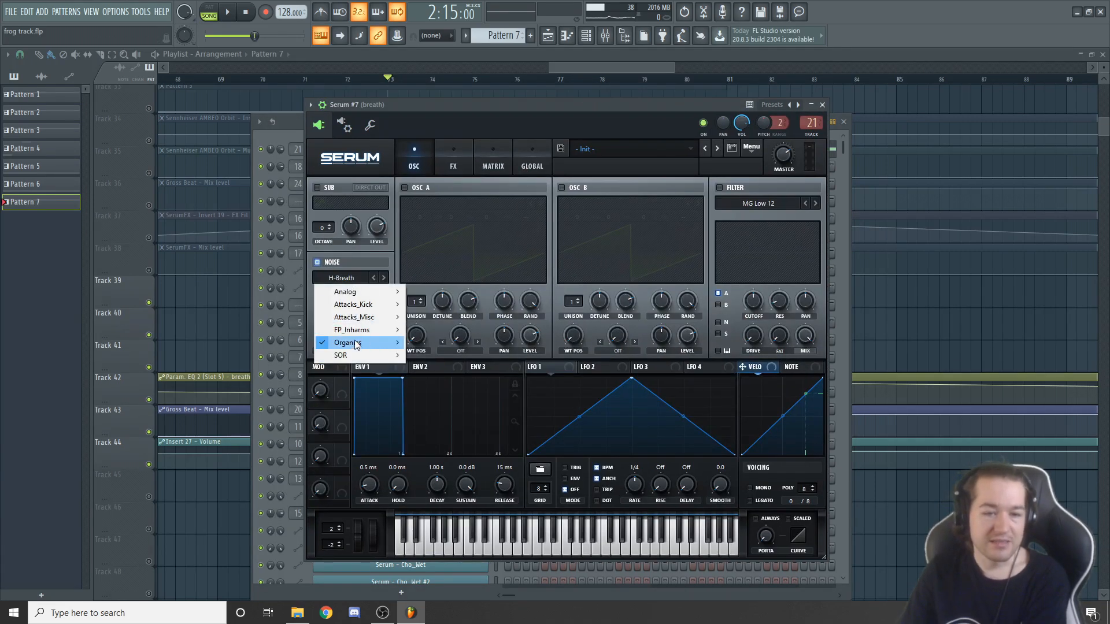
mouse_move(354, 345)
left_click(448, 153)
left_click(414, 153)
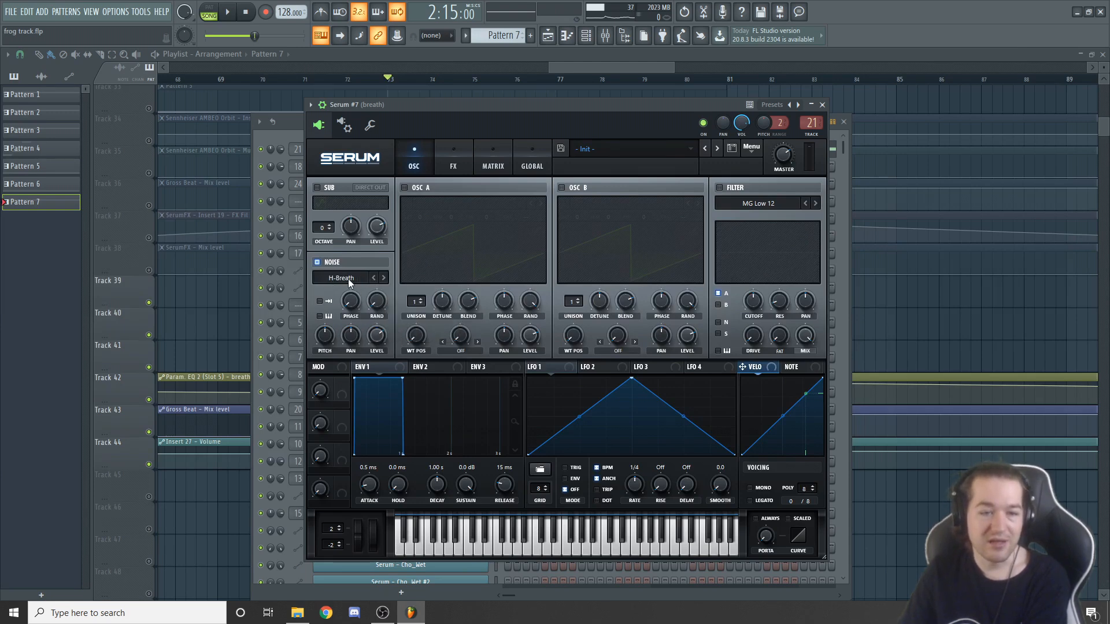
left_click(605, 40)
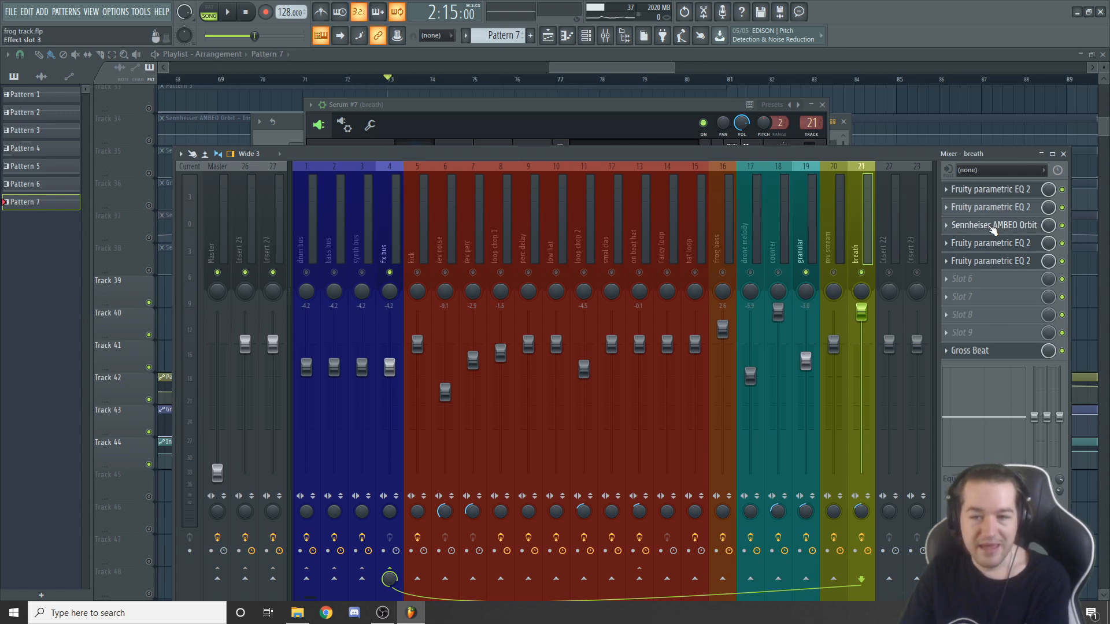
- Open Sennheiser AMBEO Orbit on the breath insert, and check its Azimuth automation clip below Pattern 7 in the playlist
left_click(992, 230)
left_click_drag(359, 171, 629, 242)
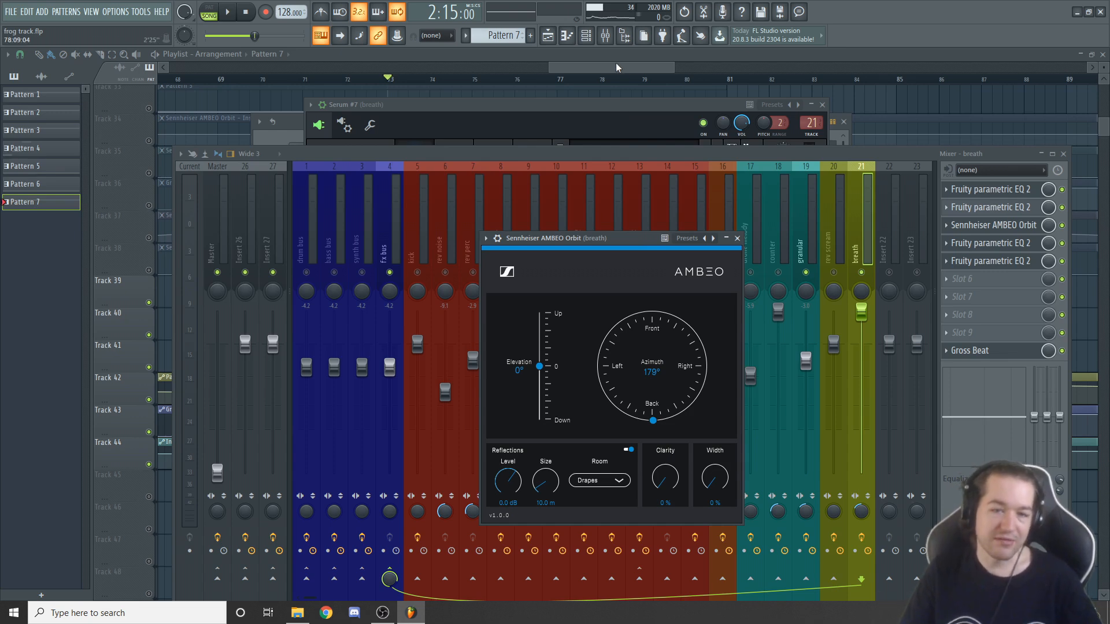
left_click_drag(616, 67, 596, 64)
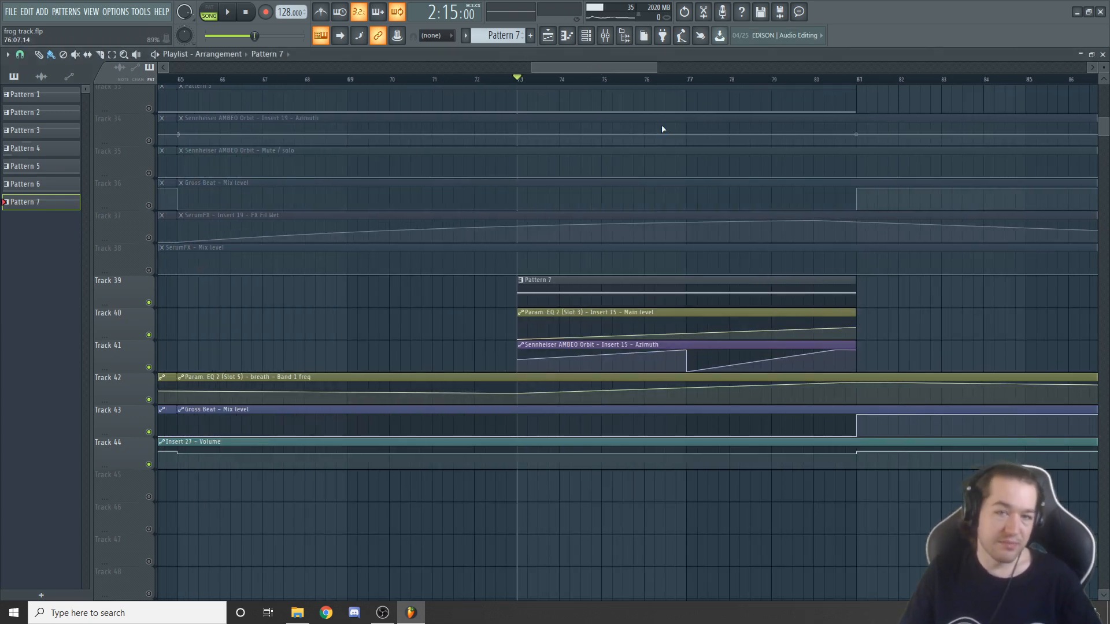
- Reopen the breath insert's AMBEO Orbit, play the Pattern 7 section from bar 73 while watching the azimuth control, and stop
left_click(605, 35)
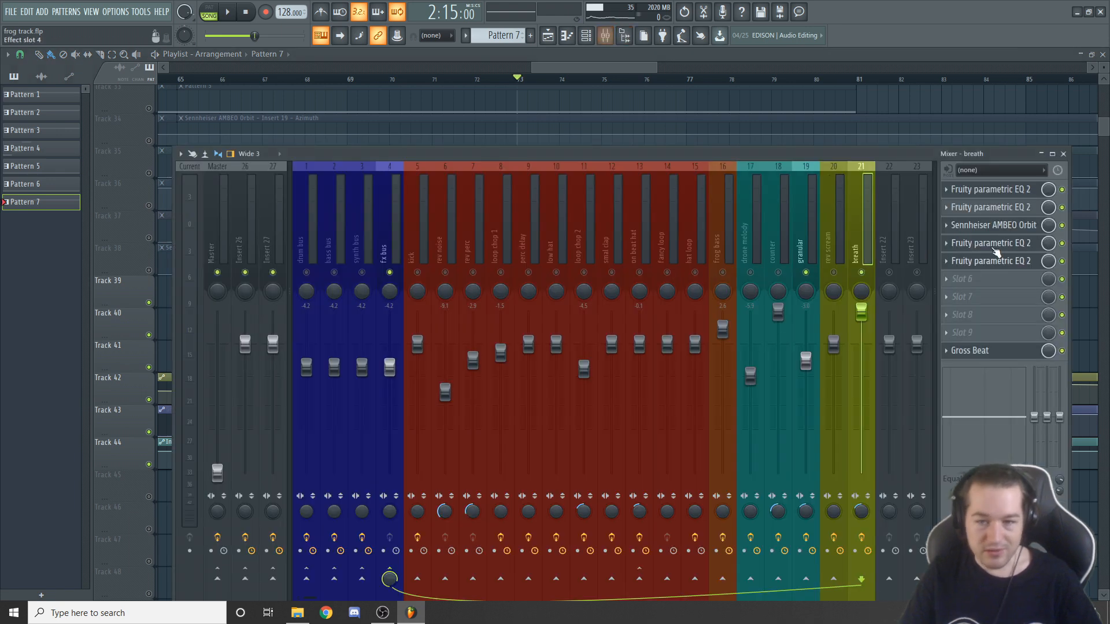
left_click(994, 224)
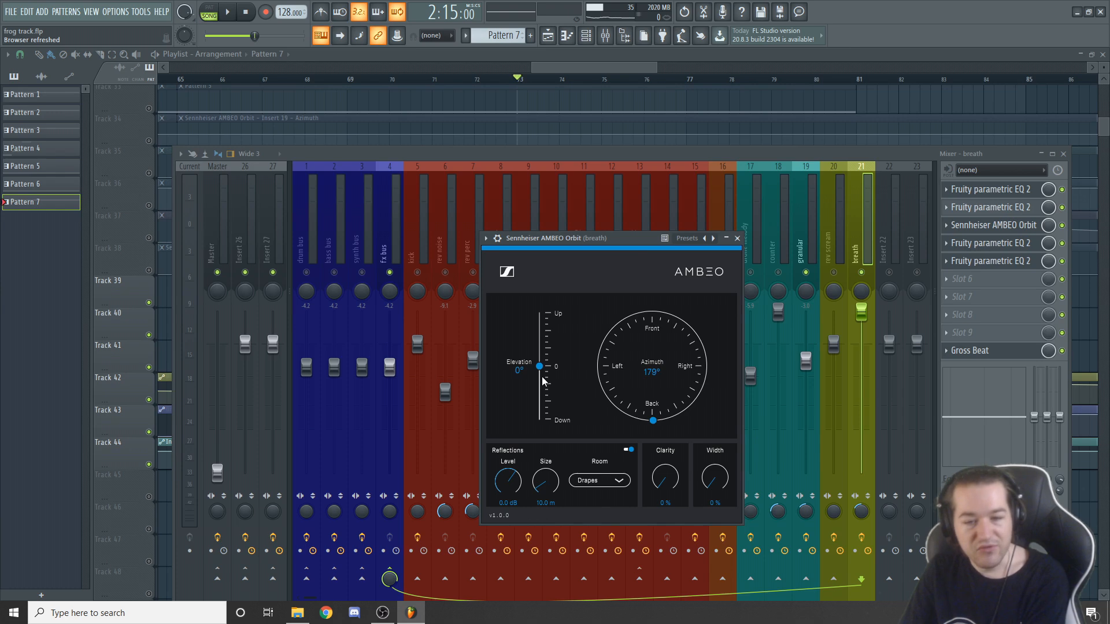
left_click_drag(633, 244, 650, 245)
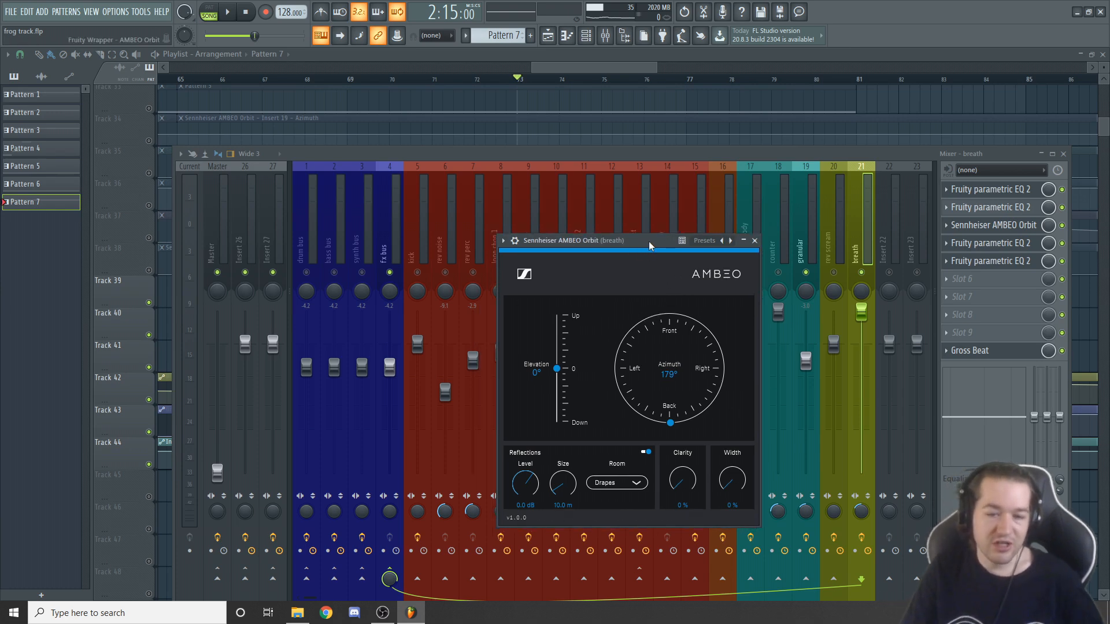
key("space")
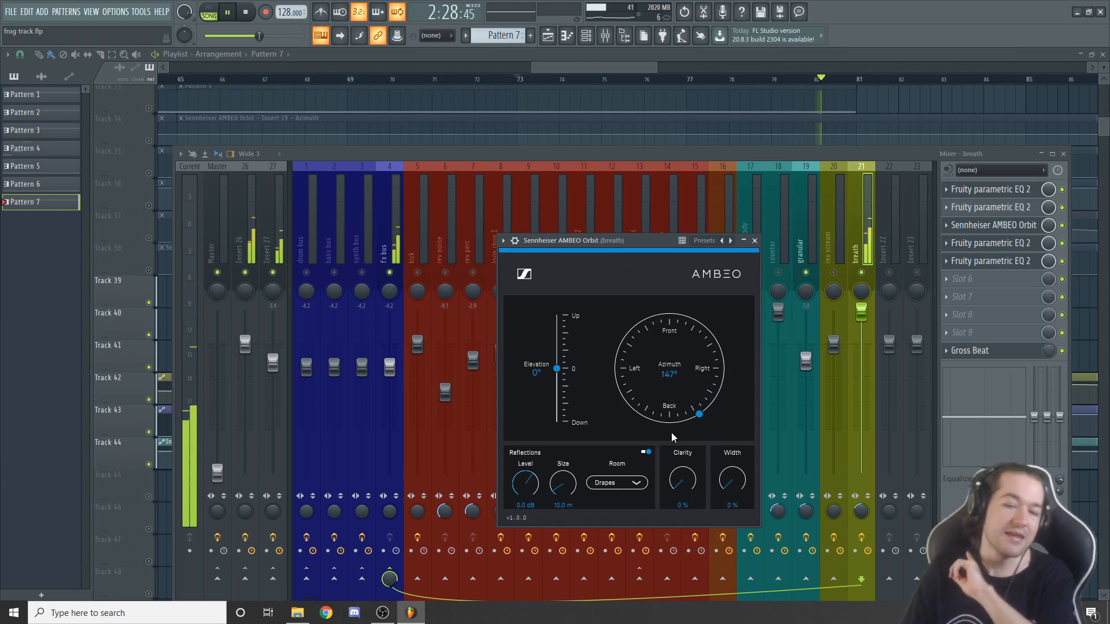
left_click(623, 68)
key("space")
- Survey where the Pattern 7 clips and their automation on tracks 39 to 44 occur across the arrangement
scroll(674, 267, "up", 2)
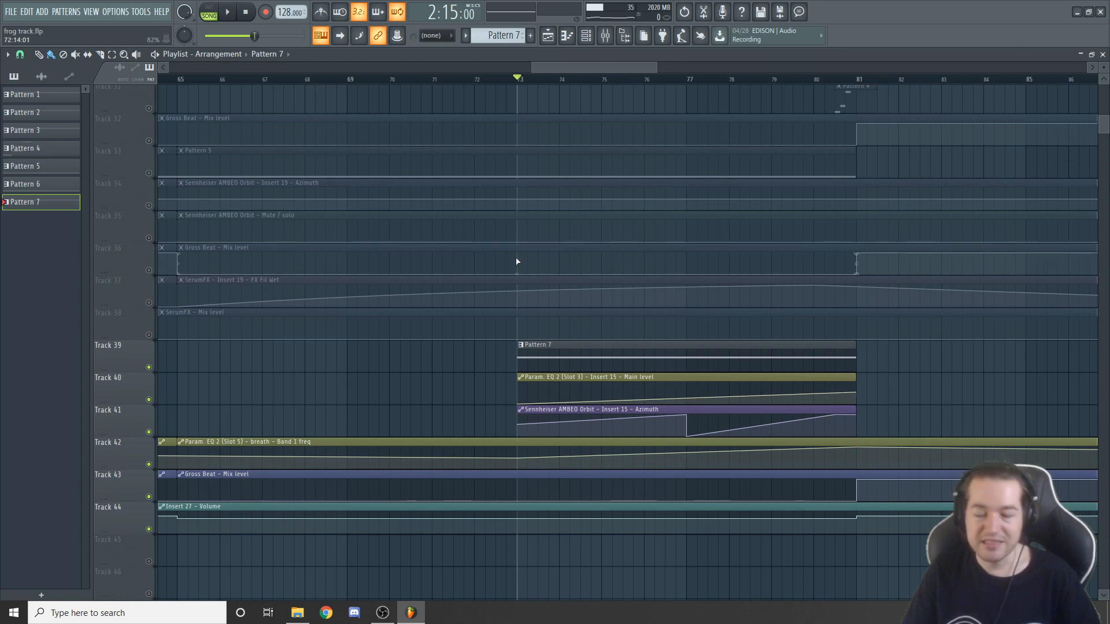
scroll(556, 266, "down", 1)
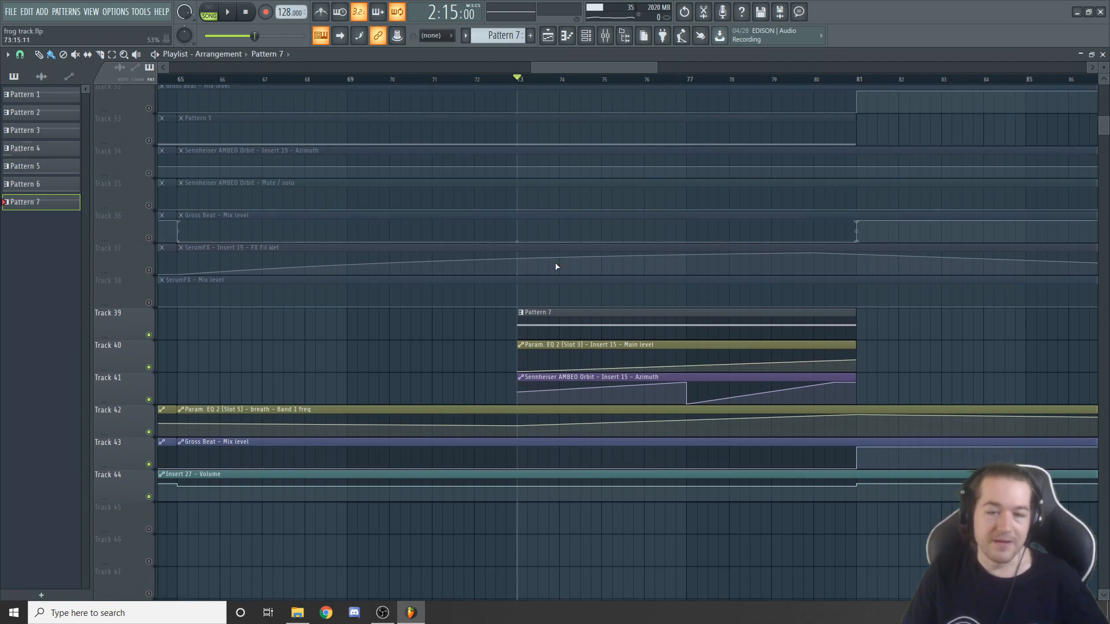
scroll(556, 266, "down", 3, "ctrl")
scroll(556, 266, "down", 4, "ctrl")
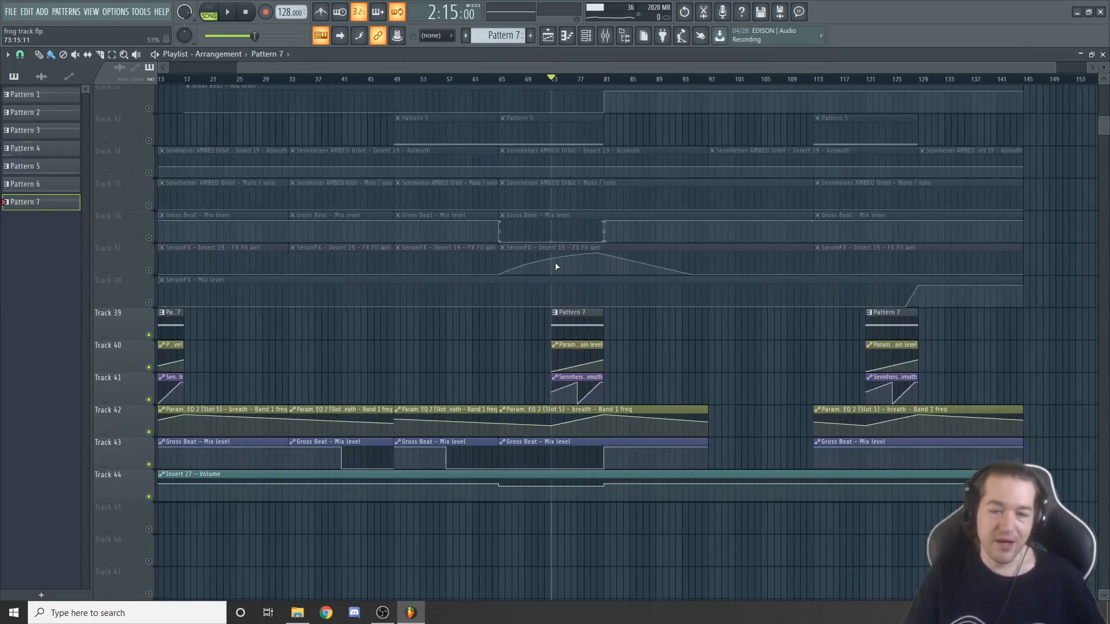
scroll(702, 382, "up", 2)
scroll(702, 382, "down", 1)
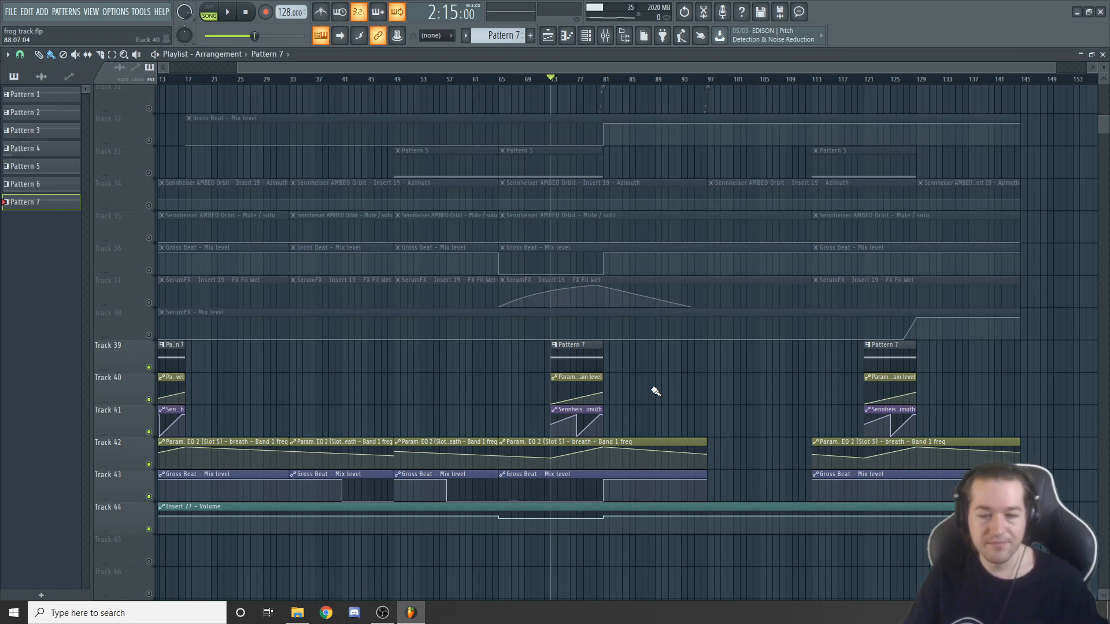
- Unmute the playlist tracks above track 39 and set the playback position to bar 121
scroll(611, 401, "down", 2)
scroll(611, 401, "up", 3)
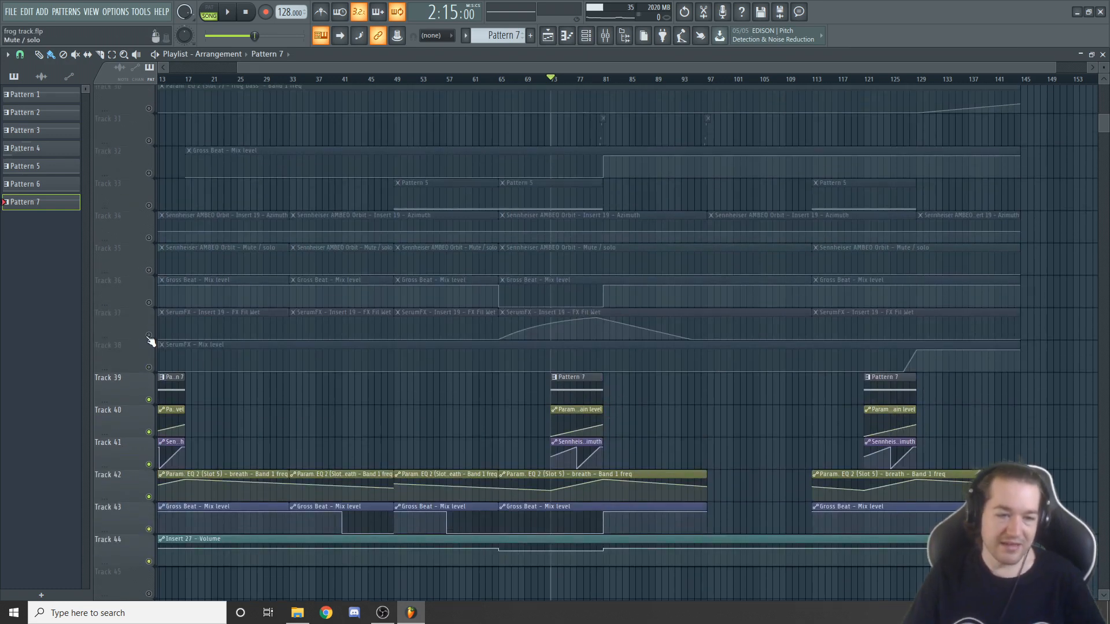
left_click_drag(149, 341, 149, 108)
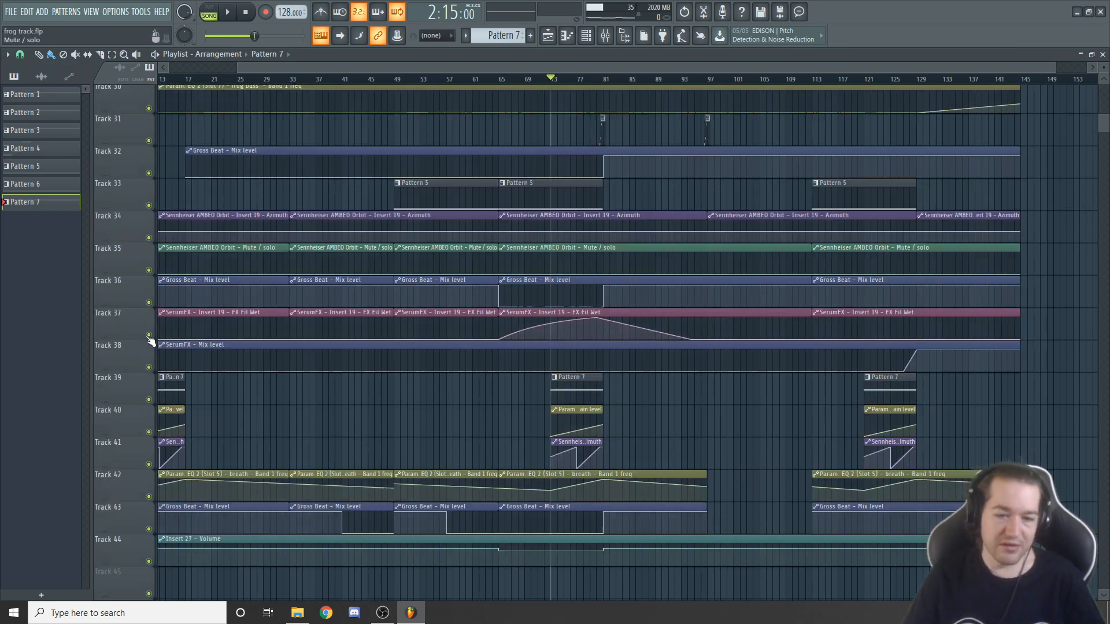
left_click(868, 80)
- Enable all the muted mixer inserts, and view the effect chains of the drone melody, counter and granular inserts
left_click(605, 36)
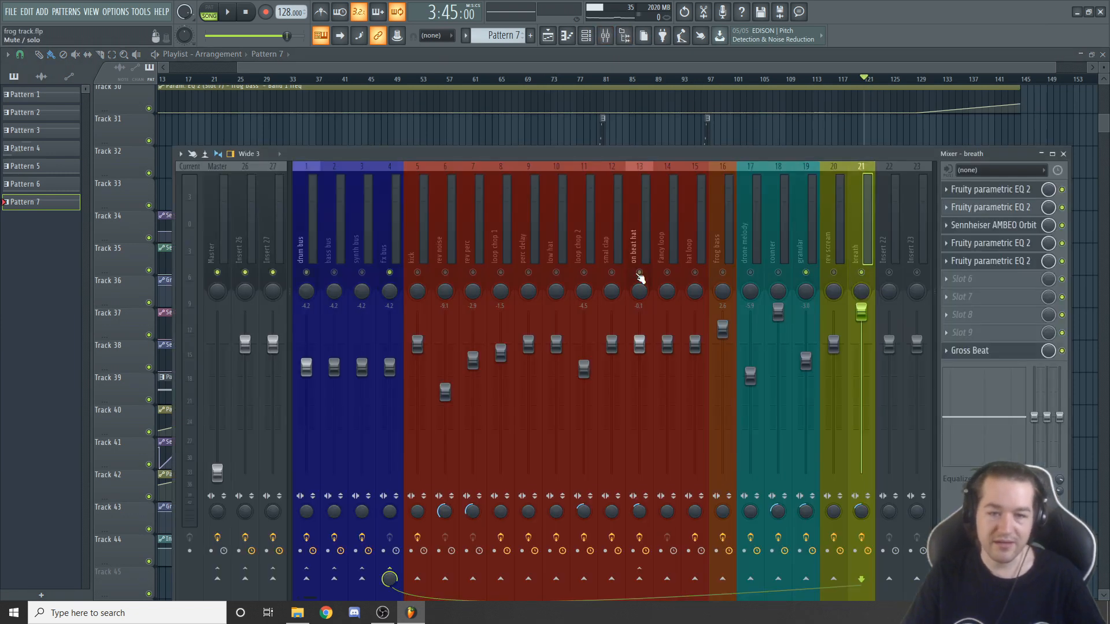
left_click(716, 239)
left_click(758, 241)
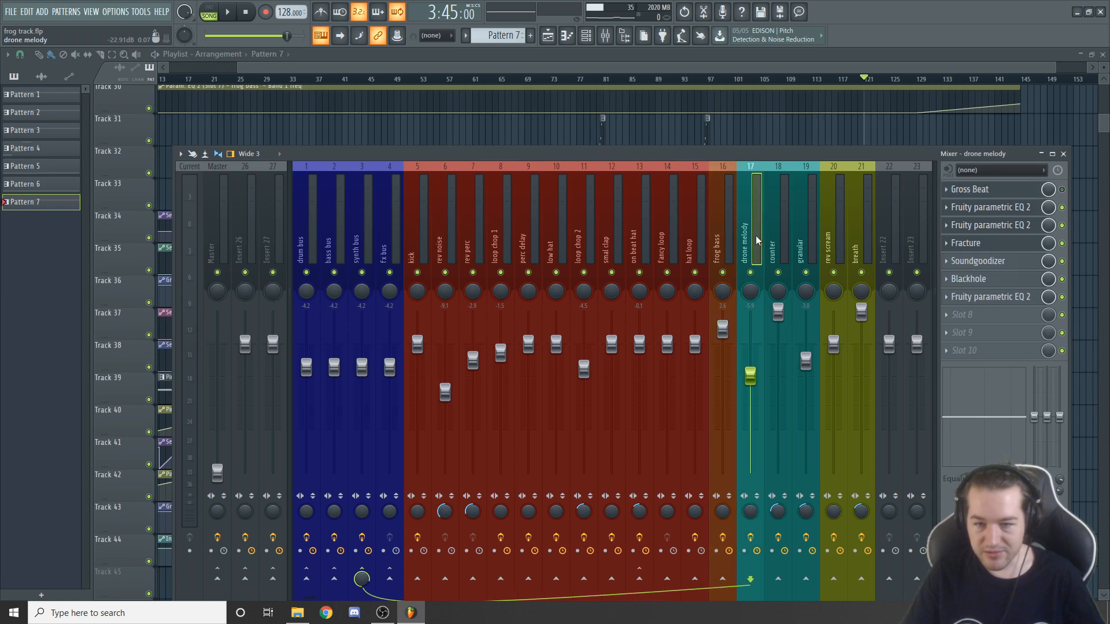
left_click(778, 241)
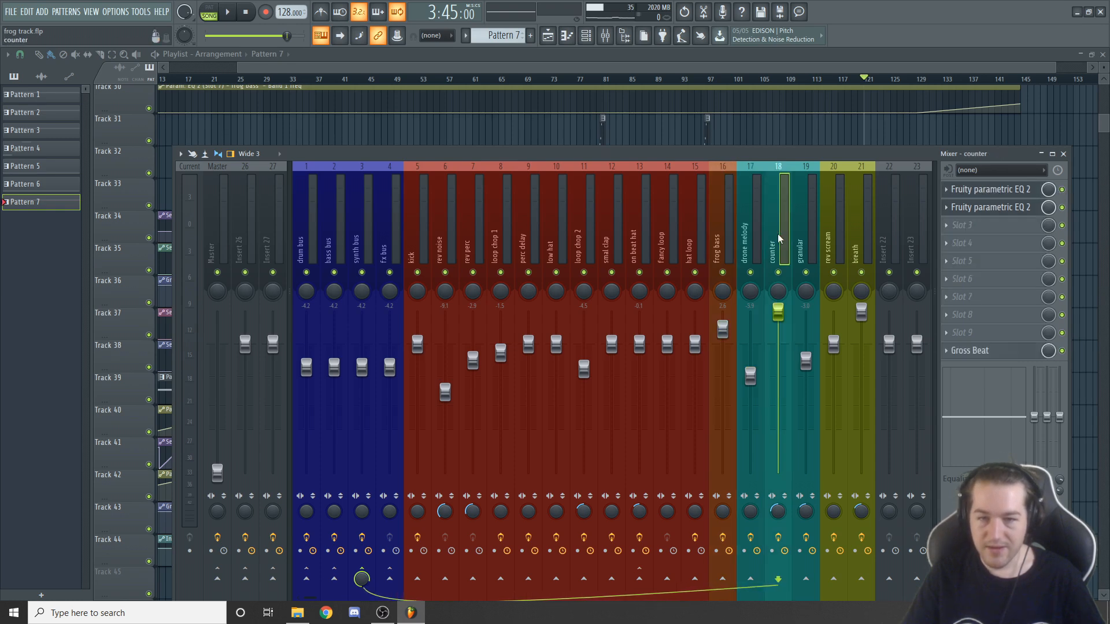
left_click(805, 241)
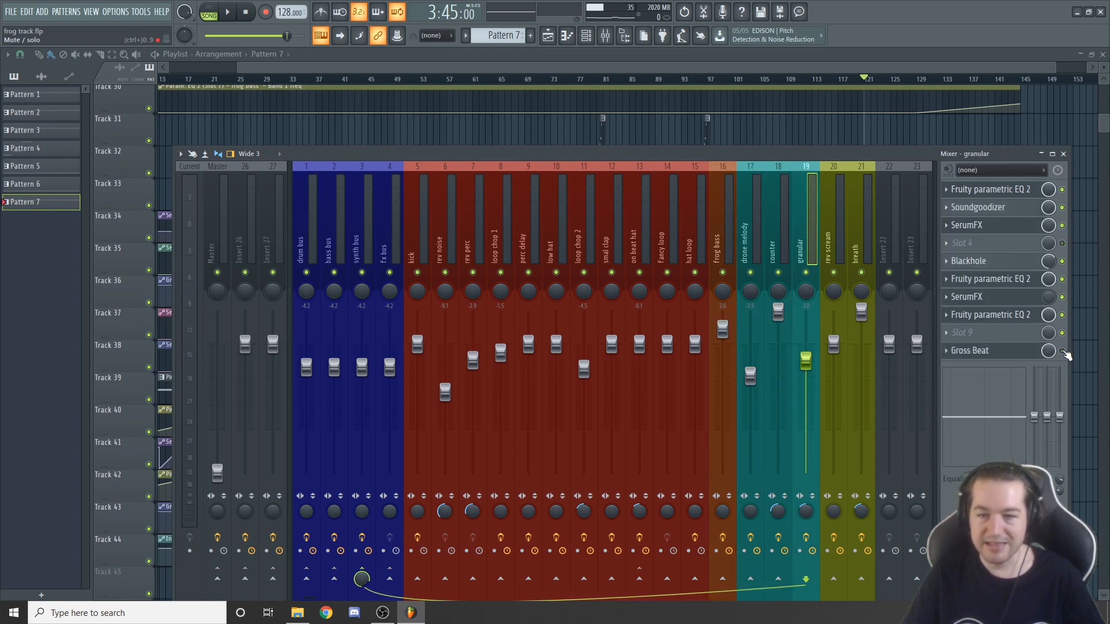
- Play the full mix from bar 121 to the end of the Pattern 7 clip, check the mixer meters, and stop
left_click_drag(804, 66, 831, 66)
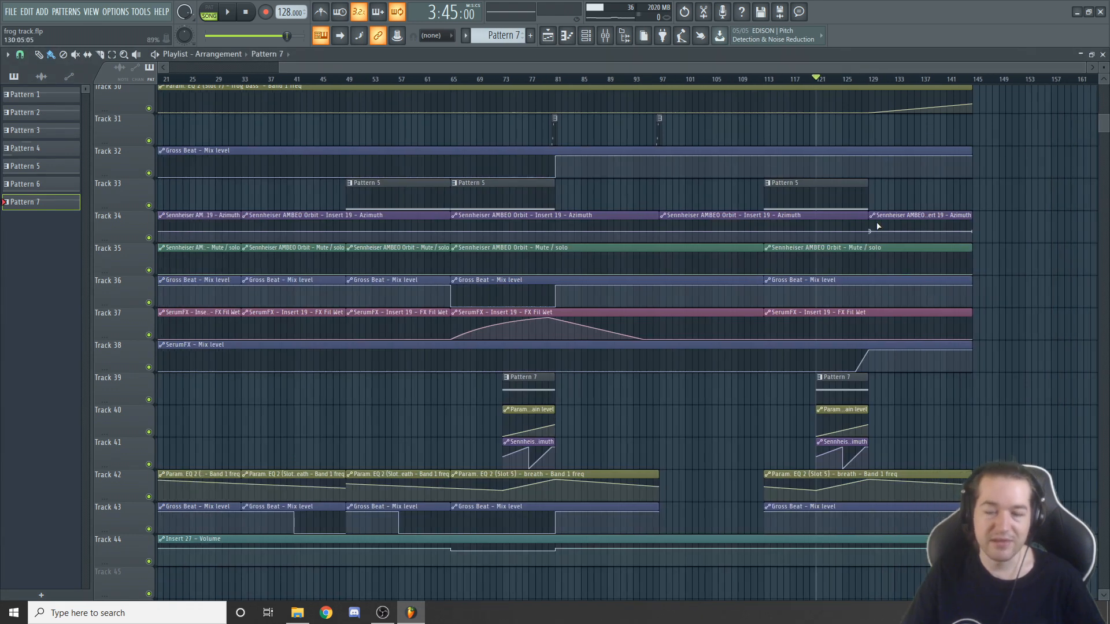
key("space")
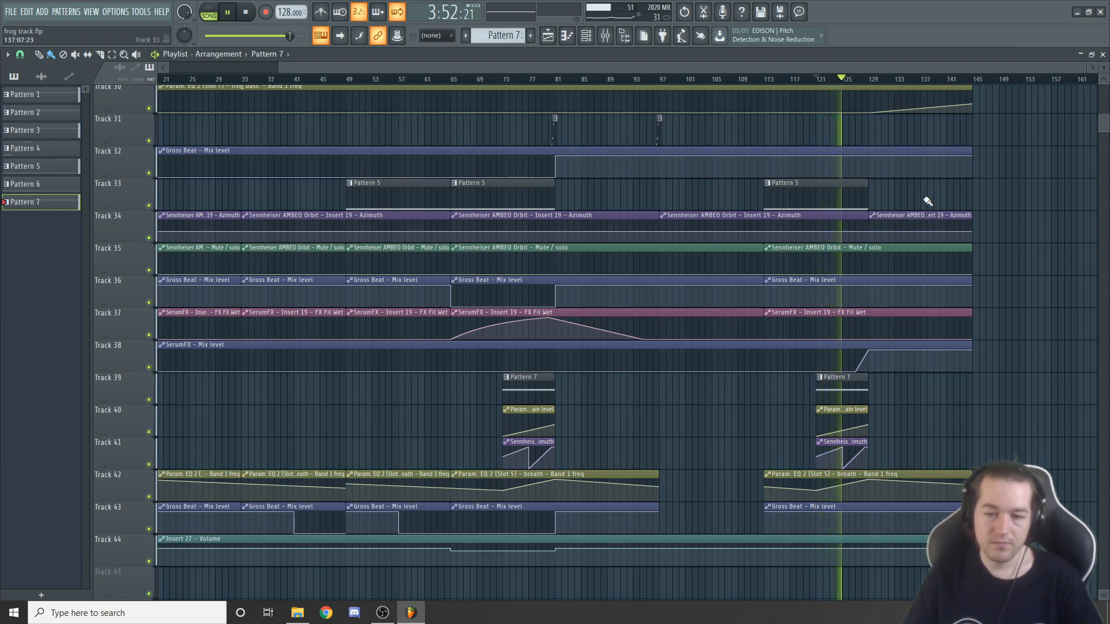
left_click(605, 36)
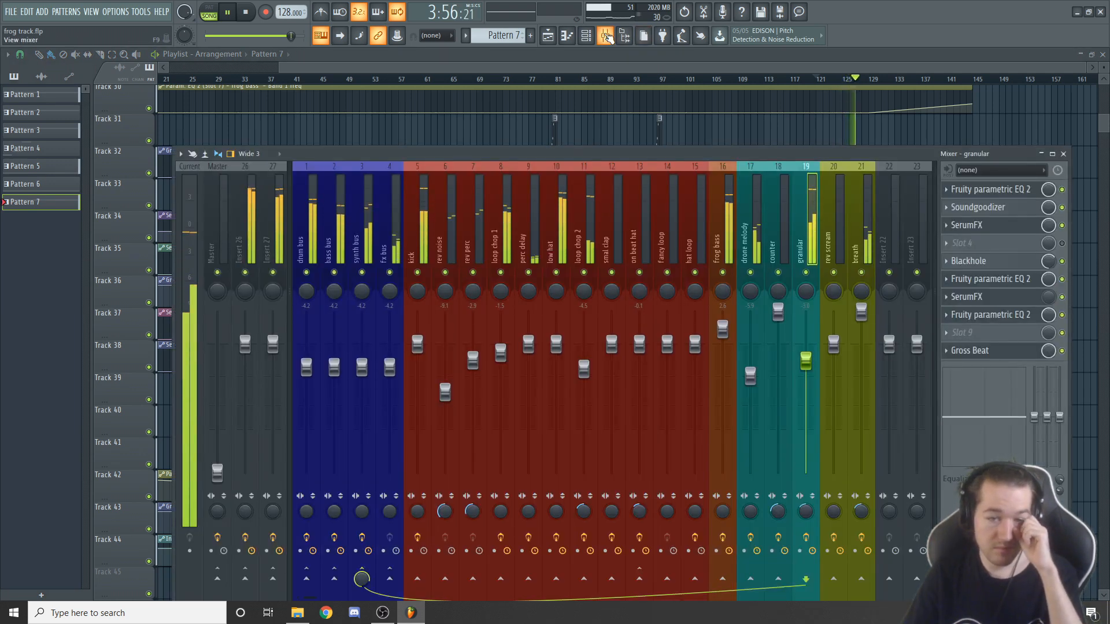
left_click(605, 35)
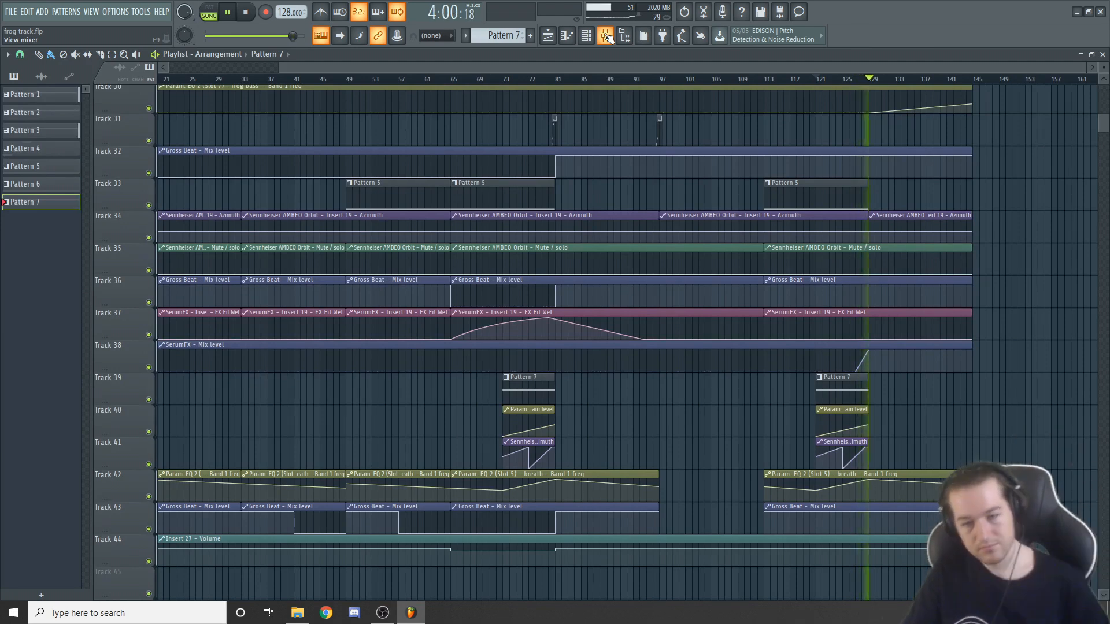
left_click_drag(651, 69, 328, 81)
key("space")
- Review the whole arrangement from the first to the last playlist track, covering all patterns, drum clips and automation
scroll(757, 290, "up", 7)
scroll(757, 292, "up", 4)
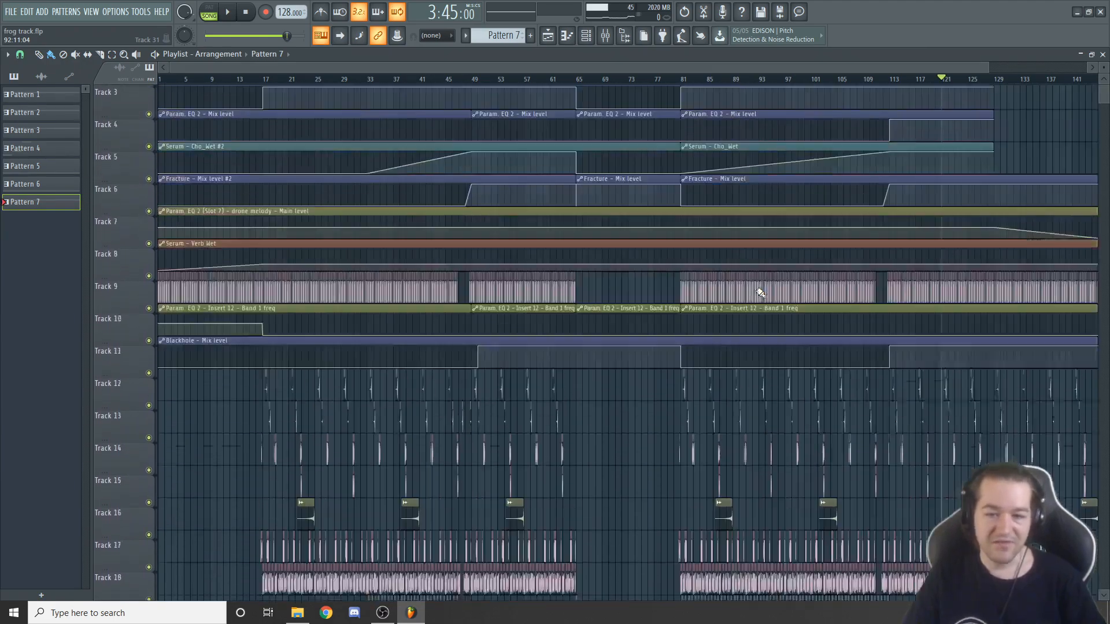
left_click_drag(989, 67, 1010, 68)
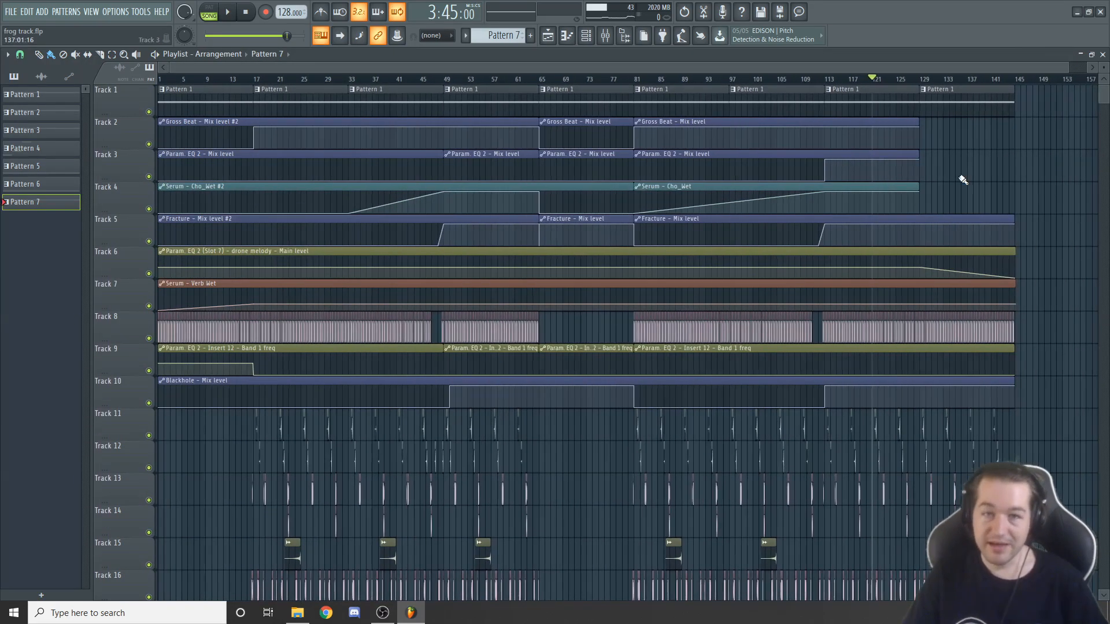
scroll(928, 222, "down", 9)
scroll(929, 222, "down", 5)
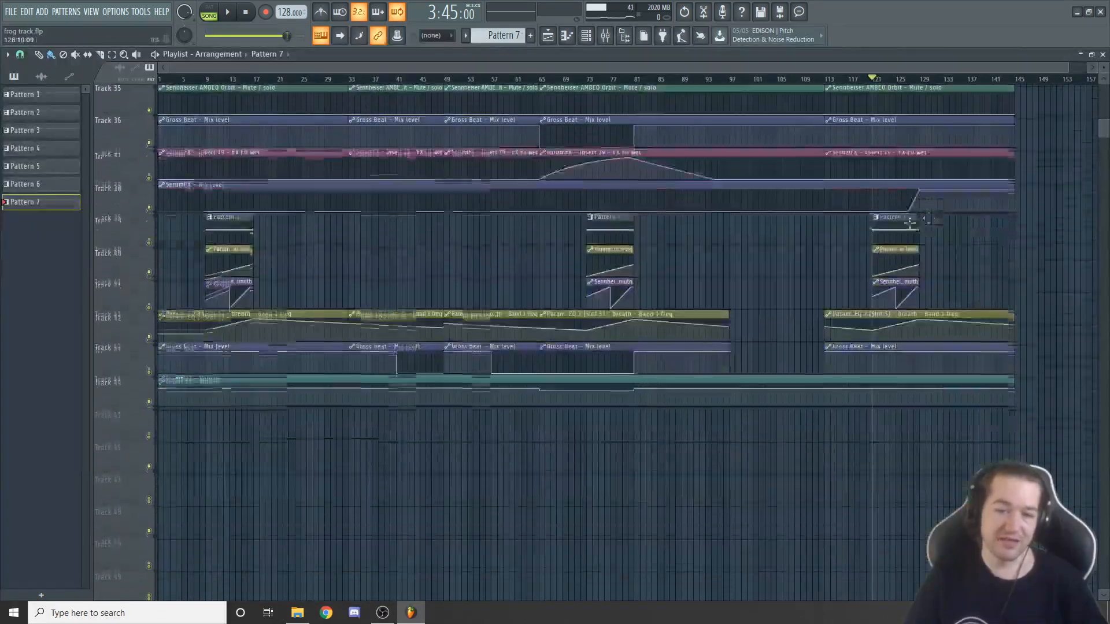
scroll(722, 206, "up", 2)
scroll(721, 205, "up", 1)
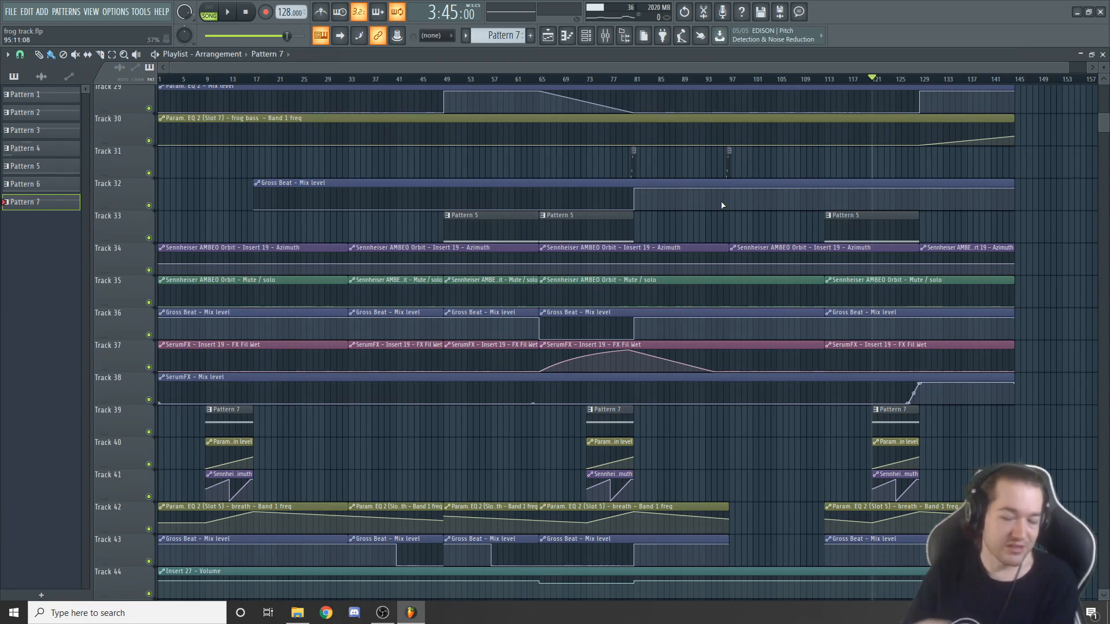
scroll(722, 205, "up", 15)
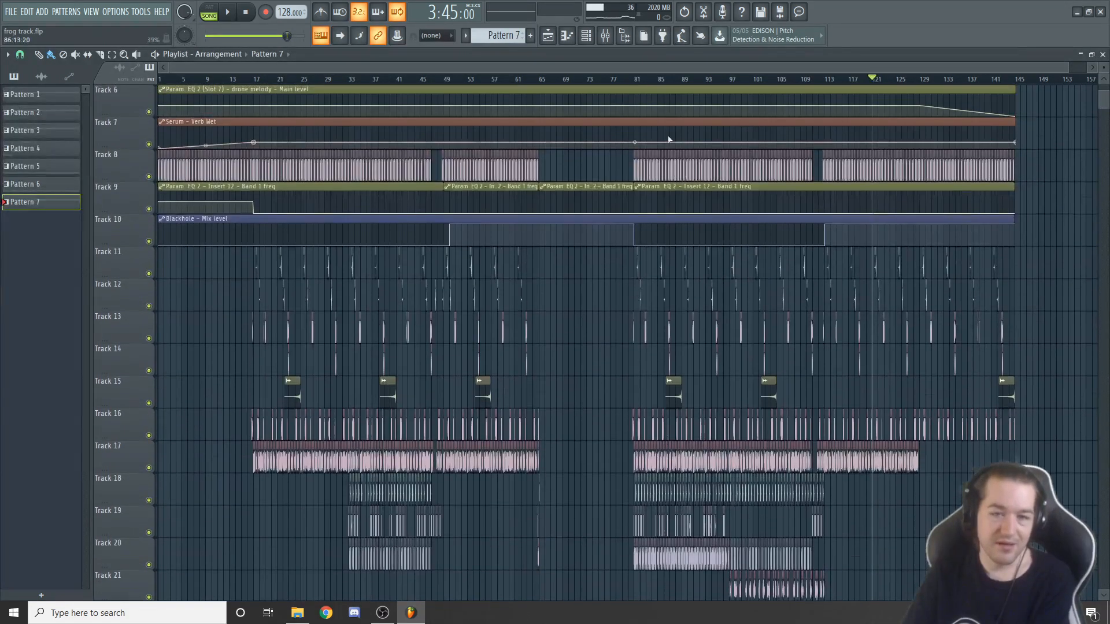
- Examine the low, mid and high band compression curves of Maximus on the synth bus, and close the plugin
left_click(605, 35)
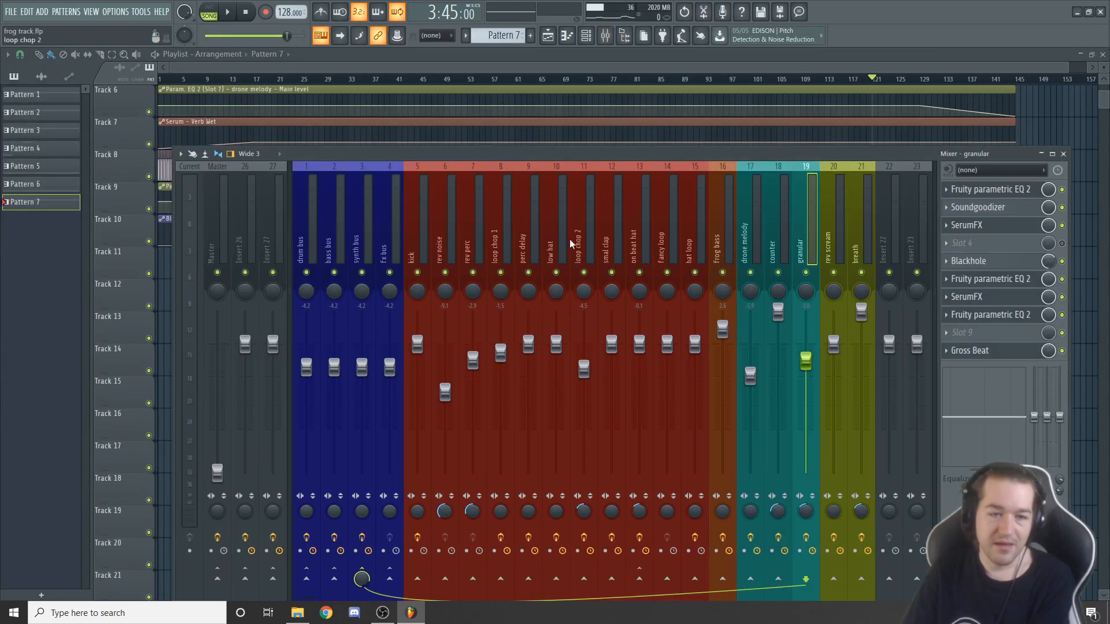
left_click(366, 249)
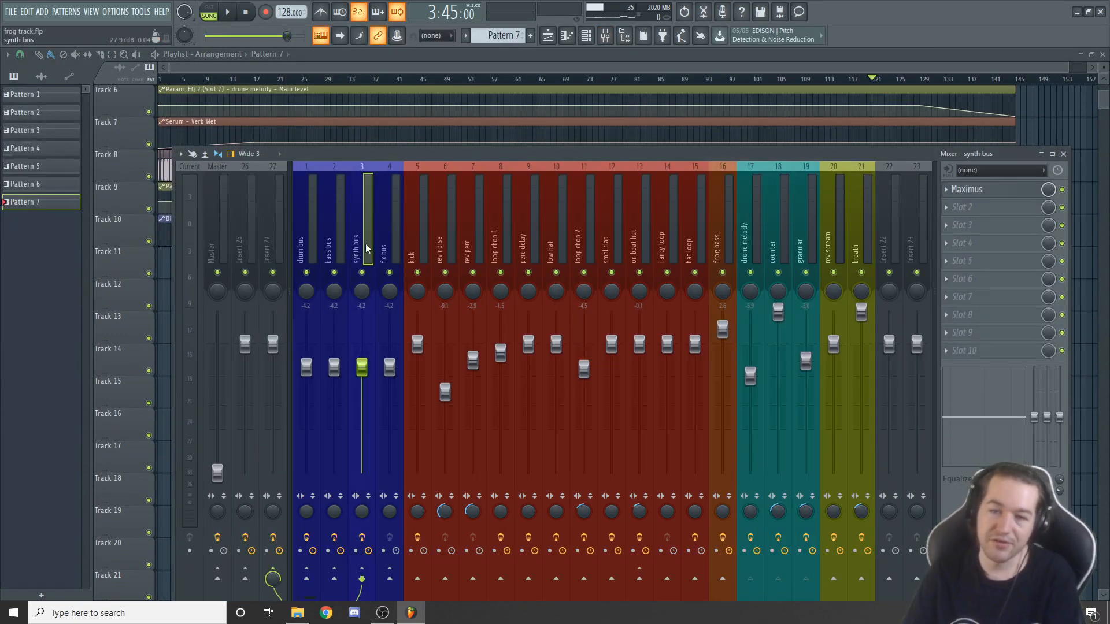
left_click(1015, 193)
left_click(1017, 192)
left_click(1019, 191)
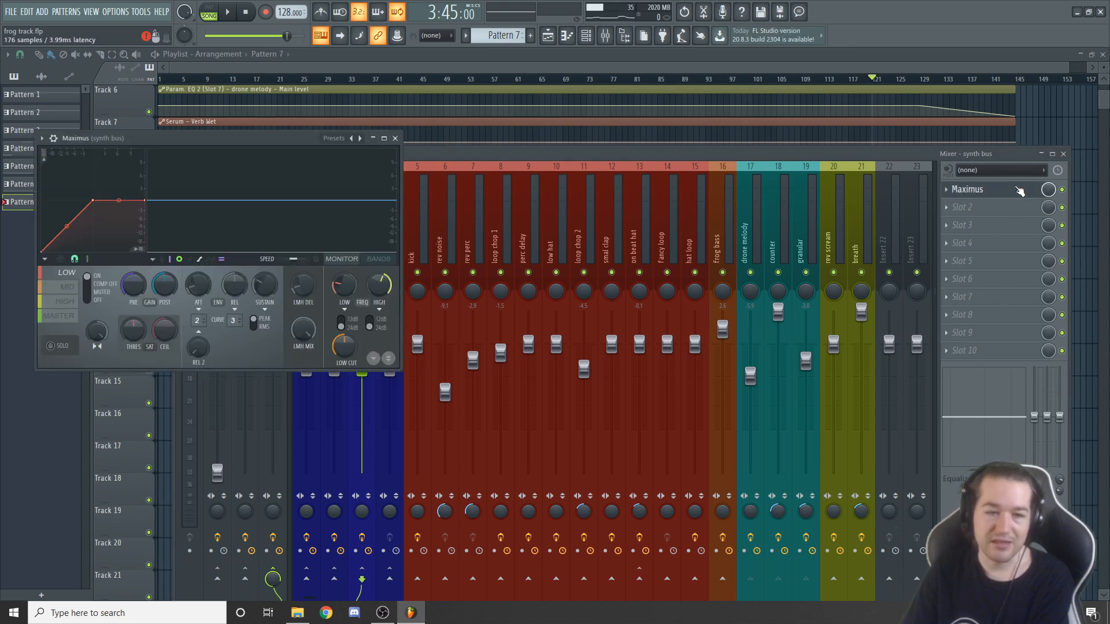
left_click(57, 288)
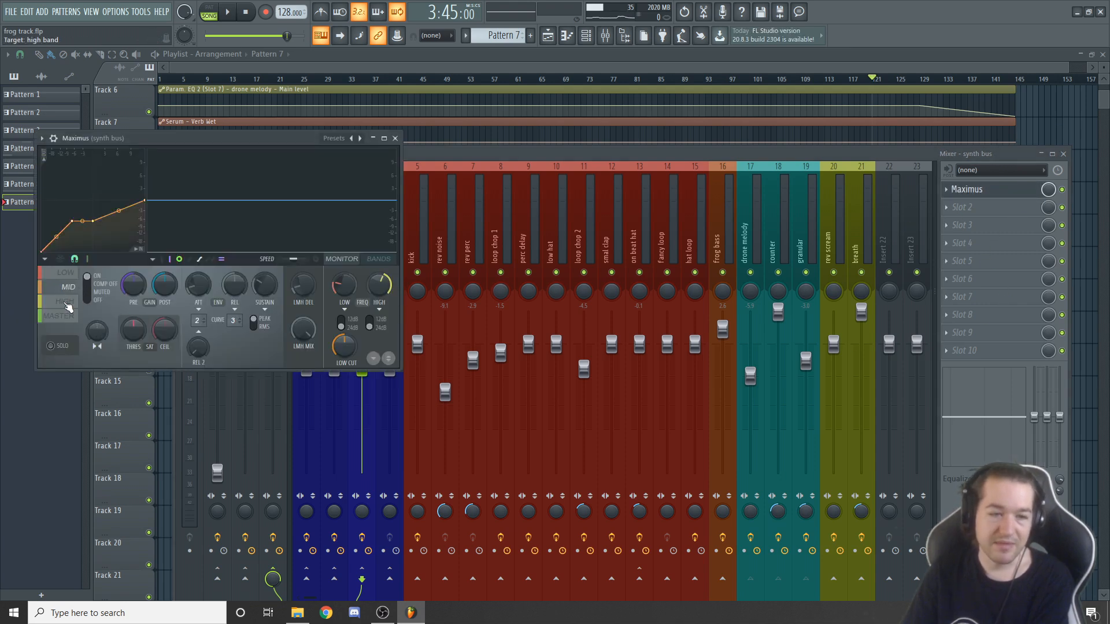
left_click(78, 306)
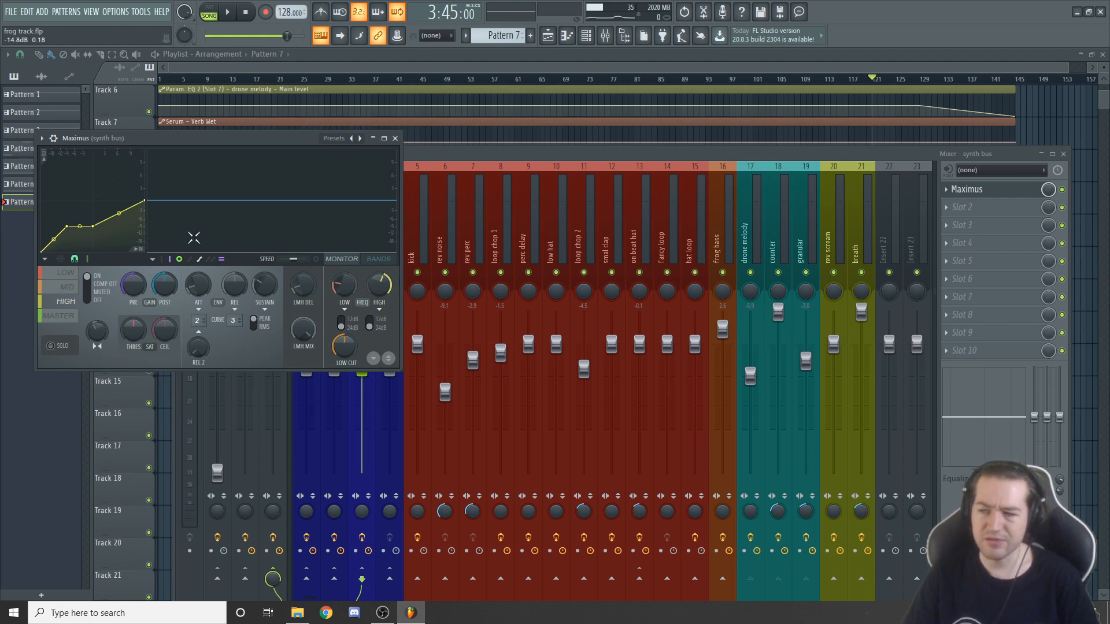
left_click(67, 287)
left_click(66, 272)
left_click(395, 139)
- Inspect the mid and high band curves of Maximus on the bass bus, and close the plugin
left_click(334, 242)
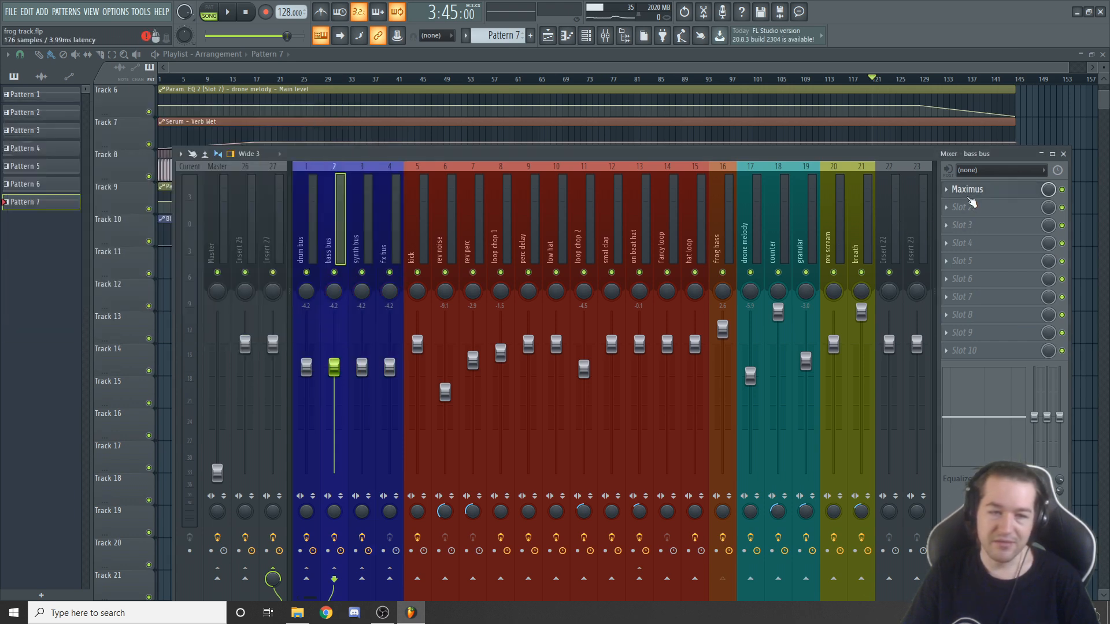
left_click(967, 191)
left_click(33, 264)
left_click(35, 272)
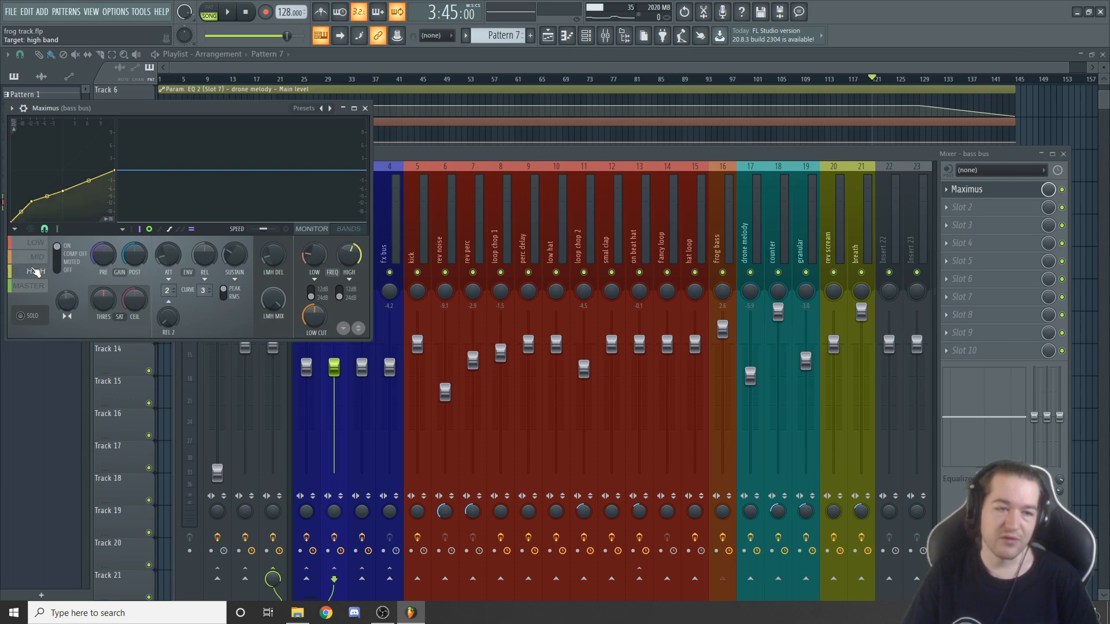
left_click(365, 108)
- Inspect the drum bus's first Maximus in its mid and high bands, and open the Transient x64 plugin
left_click(312, 234)
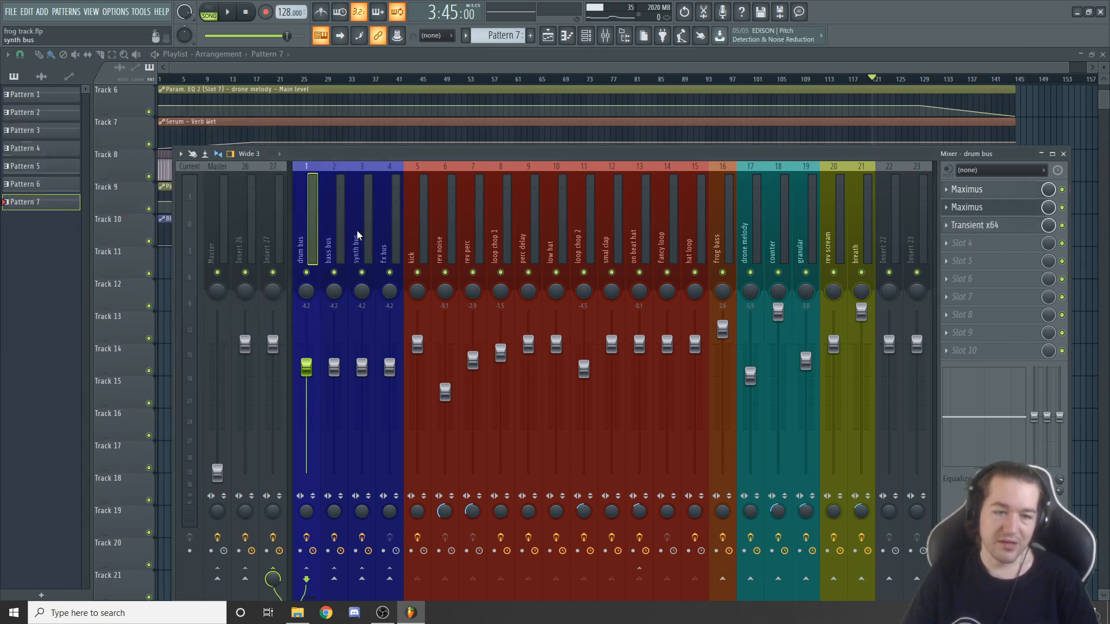
left_click(991, 189)
left_click(68, 287)
left_click(65, 302)
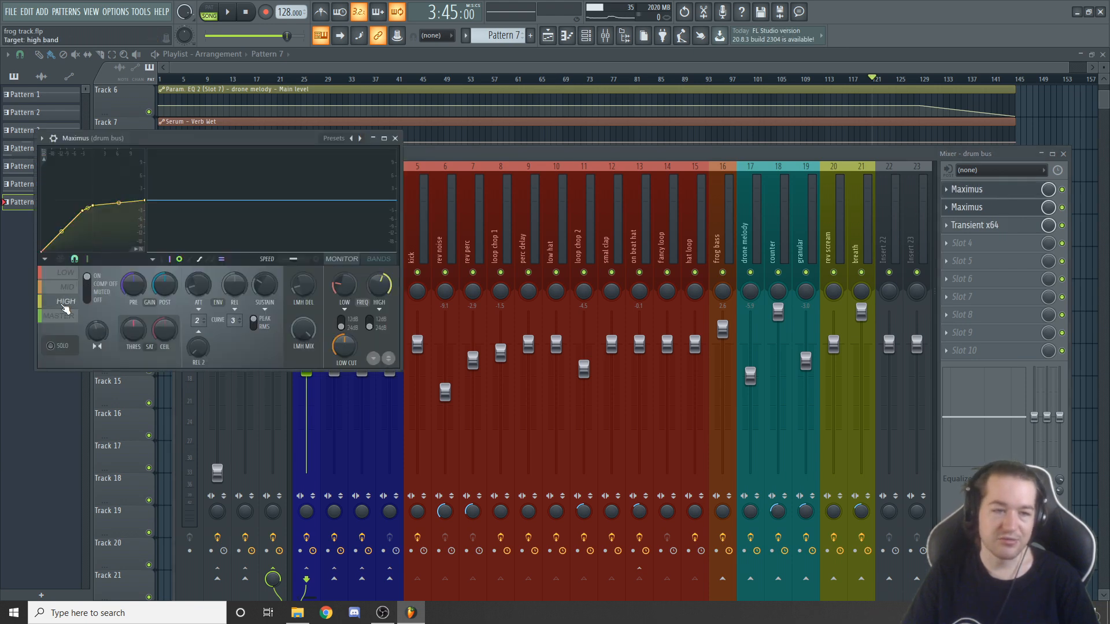
left_click(1006, 226)
left_click_drag(231, 108, 539, 299)
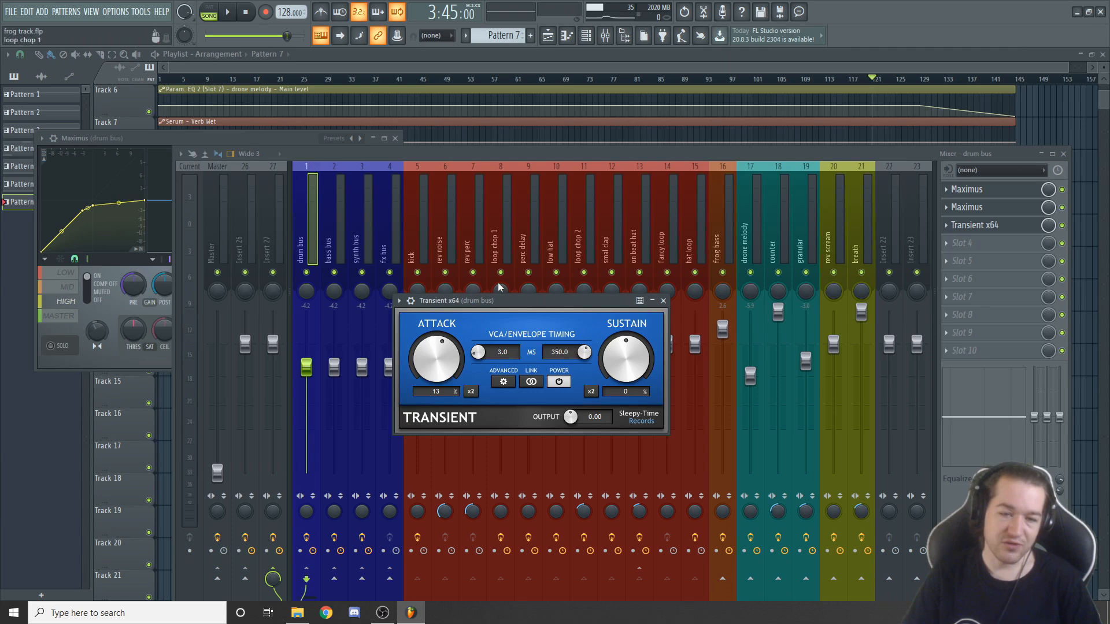
- Review the attack and sustain settings of Transient x64 on the drum bus, and close it along with the drum bus's Maximus
left_click_drag(525, 308, 551, 342)
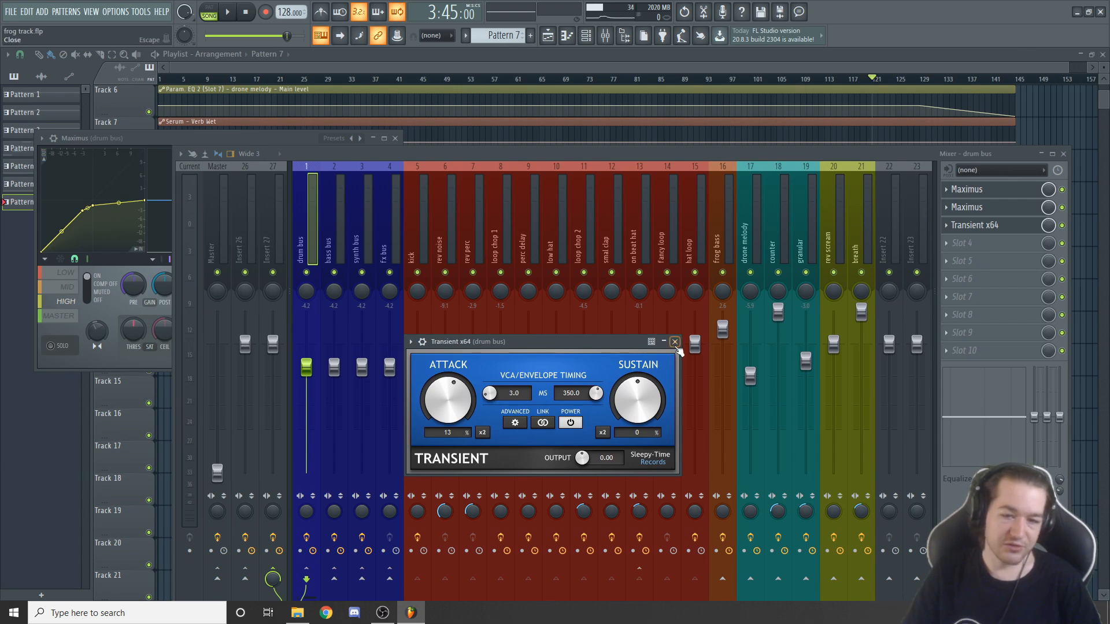
left_click(674, 342)
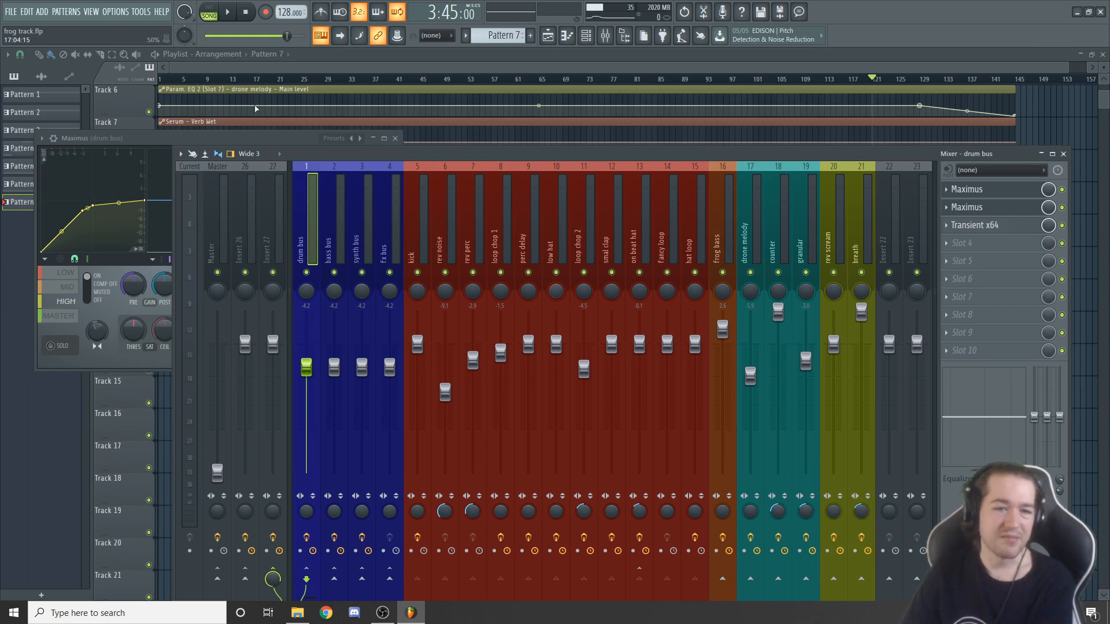
mouse_move(258, 136)
left_mouse_down()
mouse_move(281, 140)
mouse_move(274, 131)
left_mouse_up()
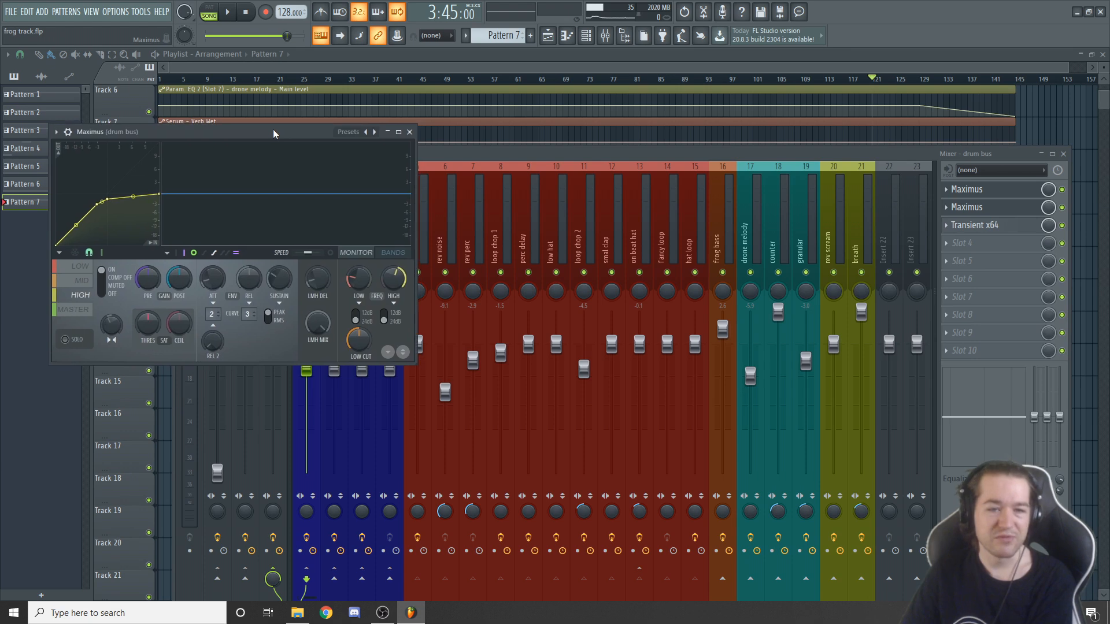
left_click(410, 132)
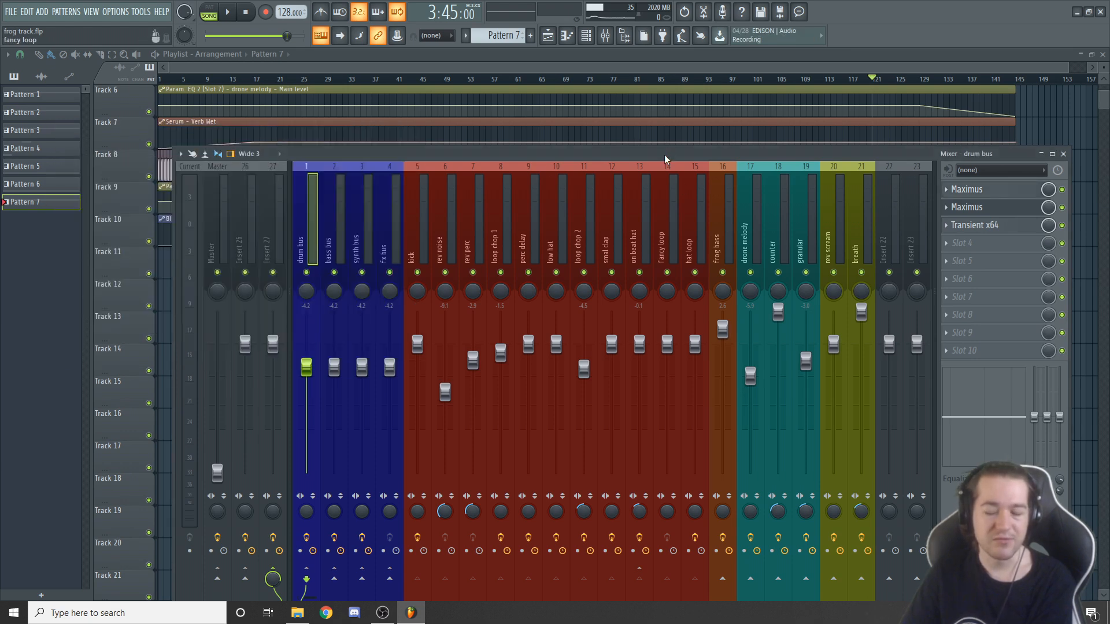
- Reposition the mixer, and briefly reopen Transient x64 from the drum bus's third effect slot before closing it again
left_click_drag(664, 154, 675, 143)
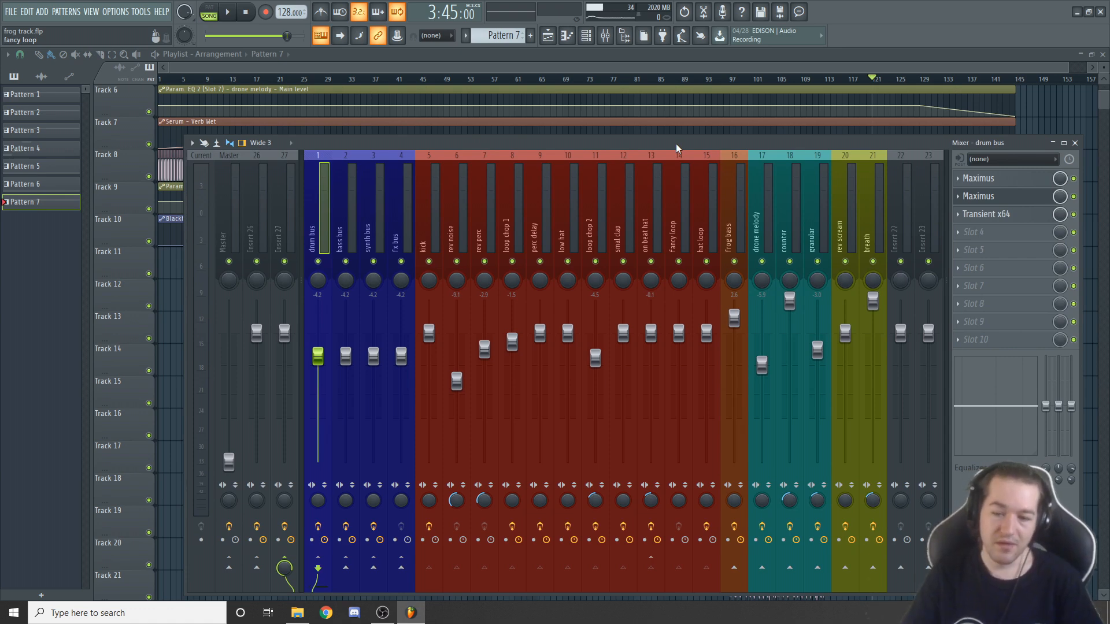
left_click_drag(676, 143, 684, 141)
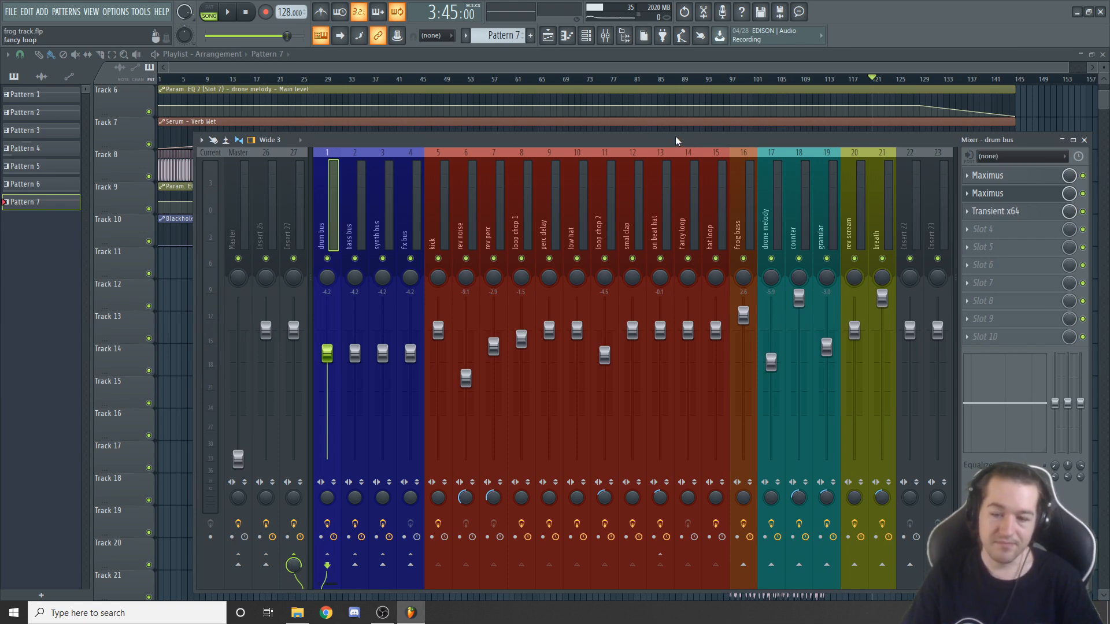
left_click_drag(676, 136, 675, 138)
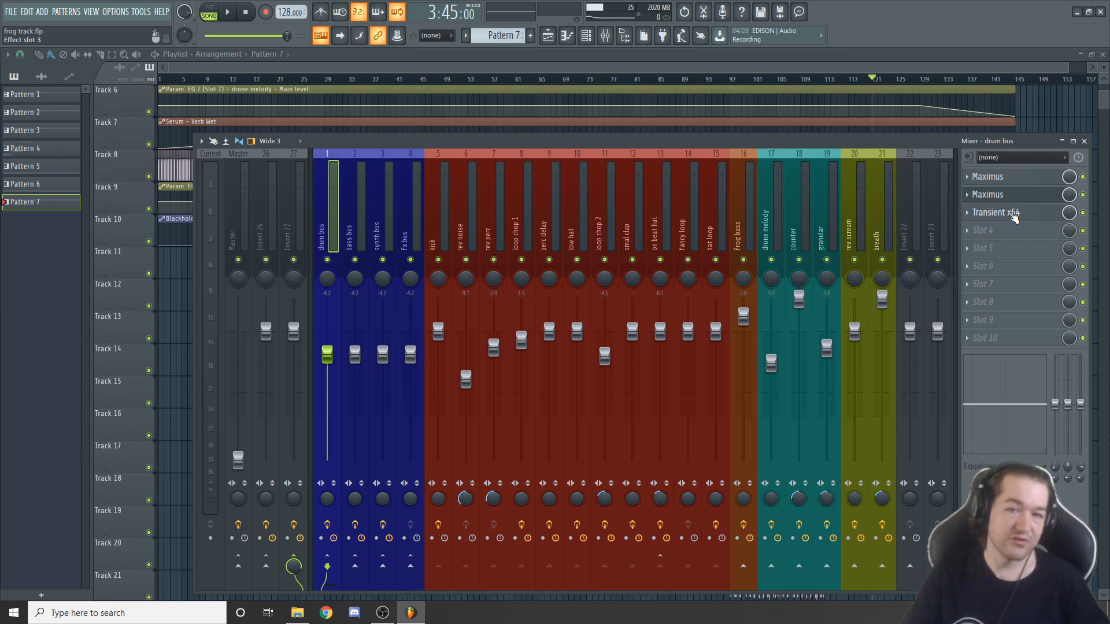
left_click(1005, 213)
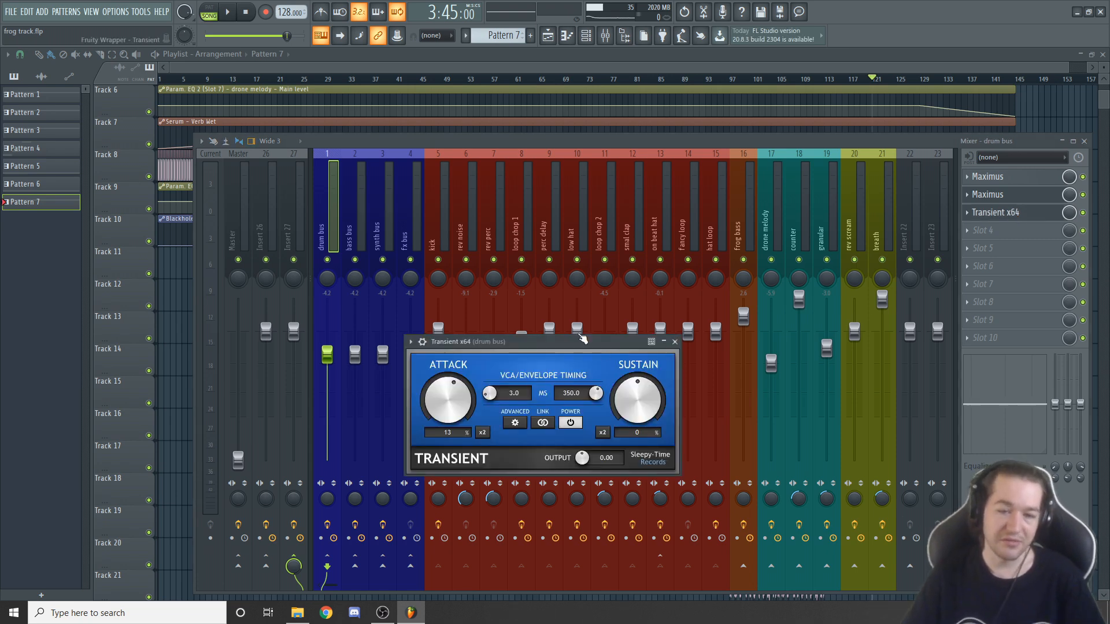
left_click(673, 341)
- Inspect the band and master compression curves of Maximus on Insert 27, and close the plugin
left_click(293, 211)
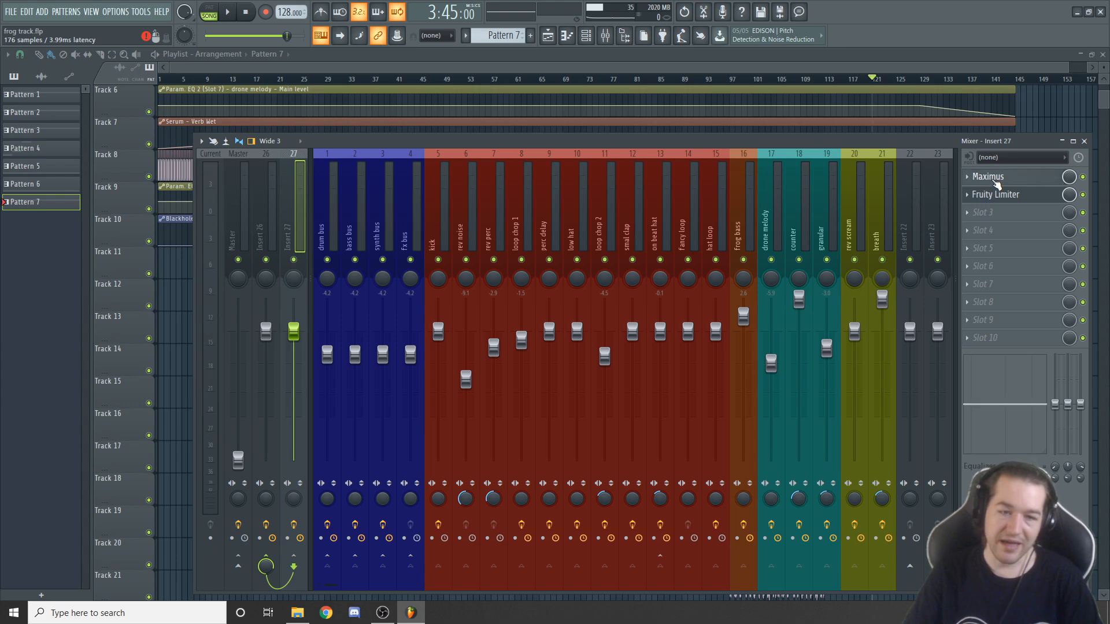
left_click(993, 180)
left_click(106, 447)
left_click(104, 461)
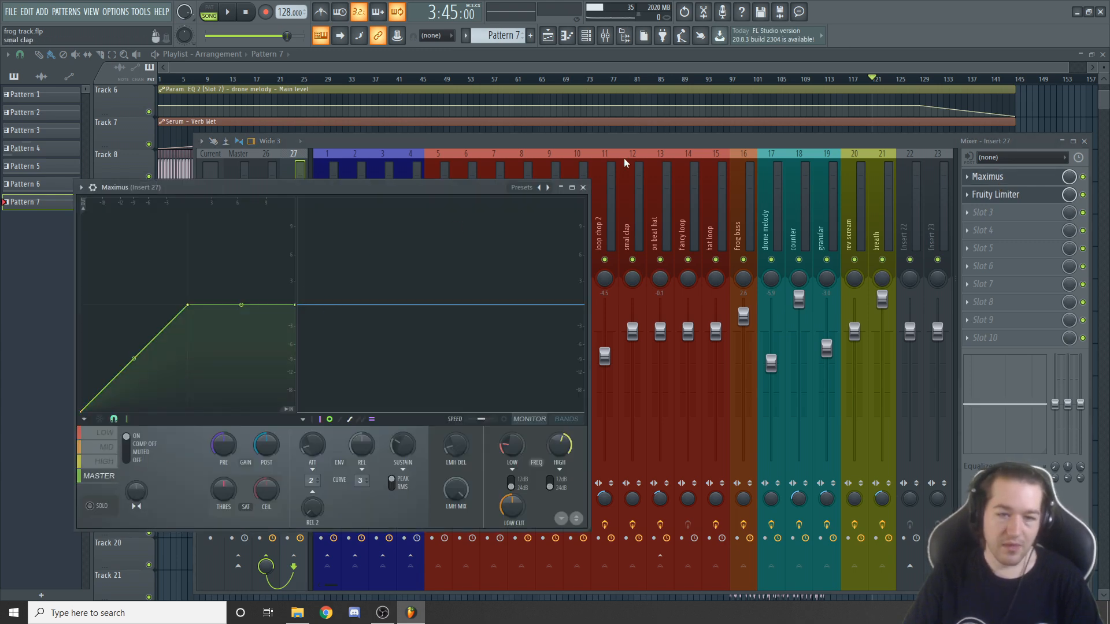
left_click(583, 188)
- Open Newfangled Elevate on Insert 26 and examine its limiter/EQ, transient and filter bank sub-modules and its main parameters
left_click(271, 229)
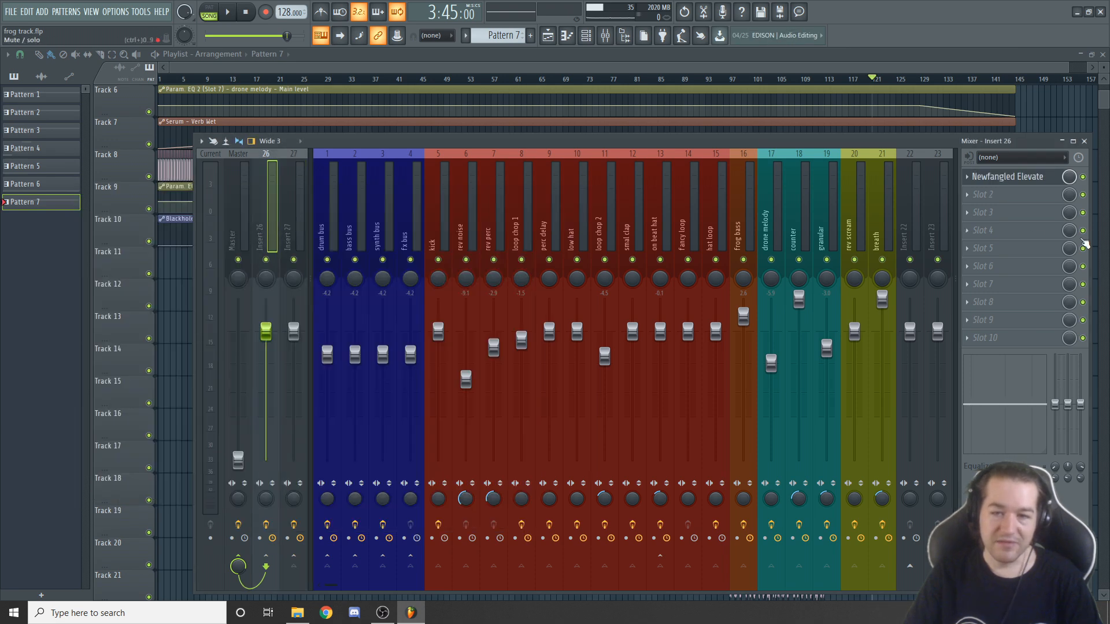
left_click(1009, 177)
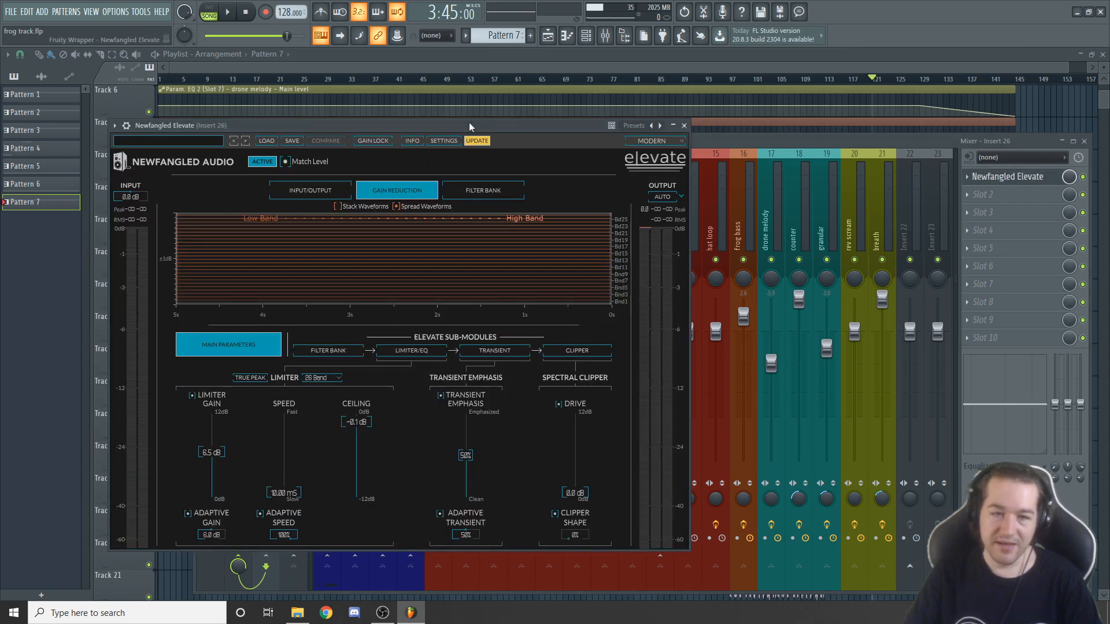
left_click(466, 342)
left_click(542, 341)
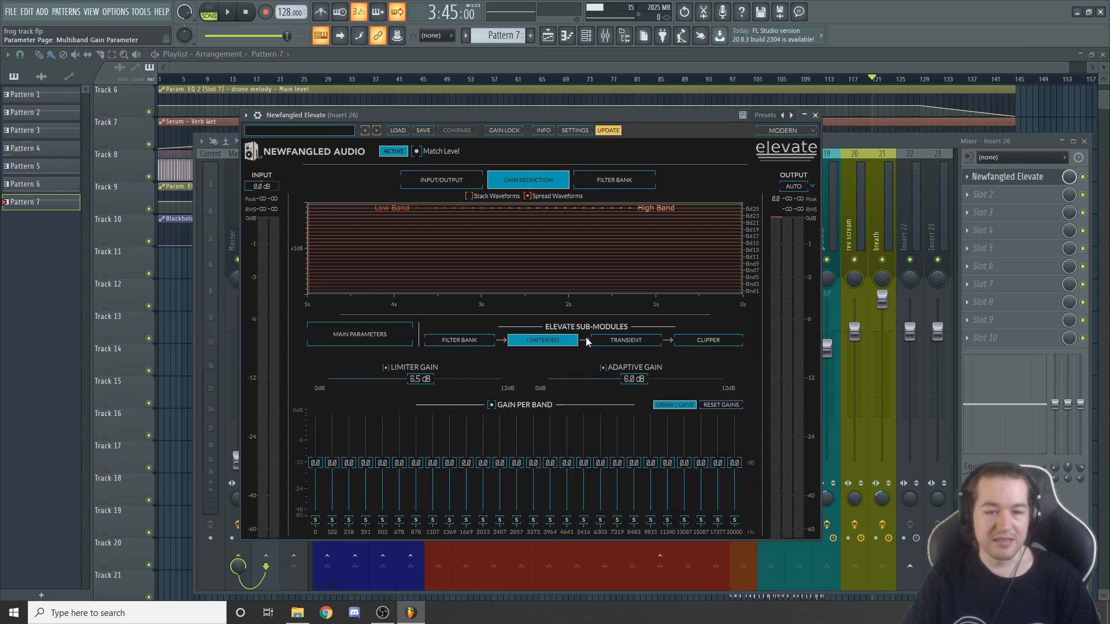
left_click(629, 340)
left_click(543, 341)
left_click(462, 346)
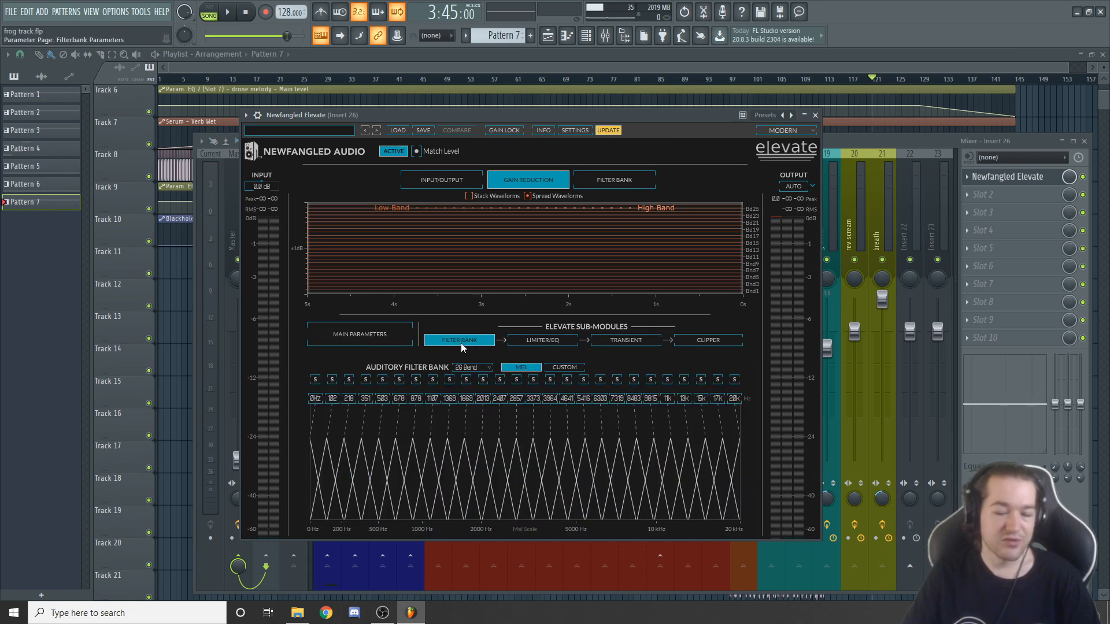
left_click(356, 339)
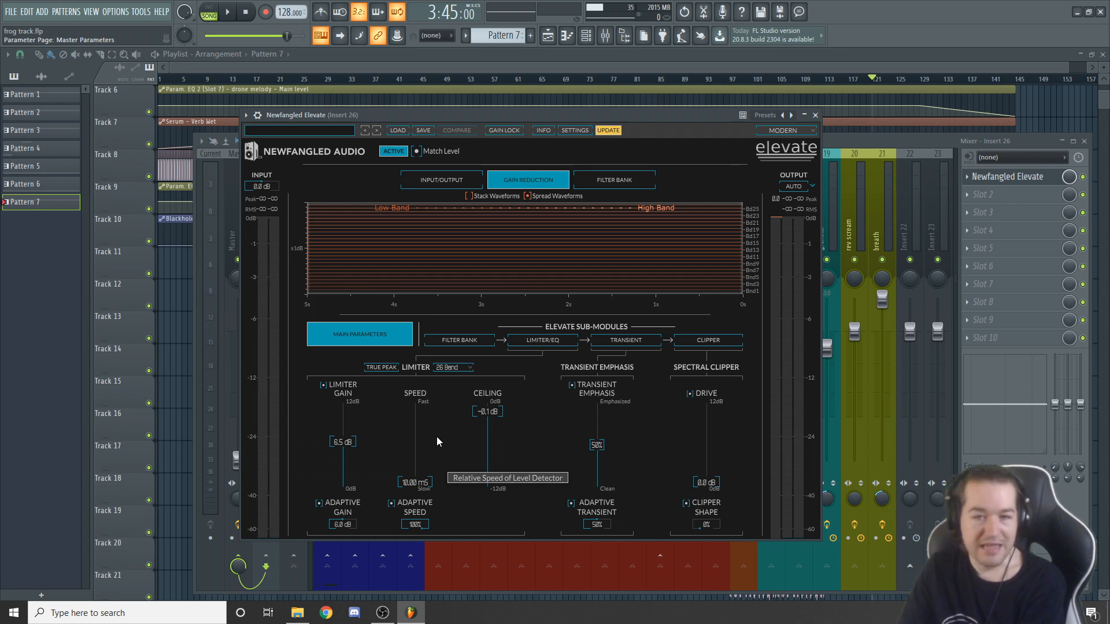
- Bring Insert 26's Newfangled Elevate back in front of the mixer to review its limiter and transient settings, and close it
key("F9")
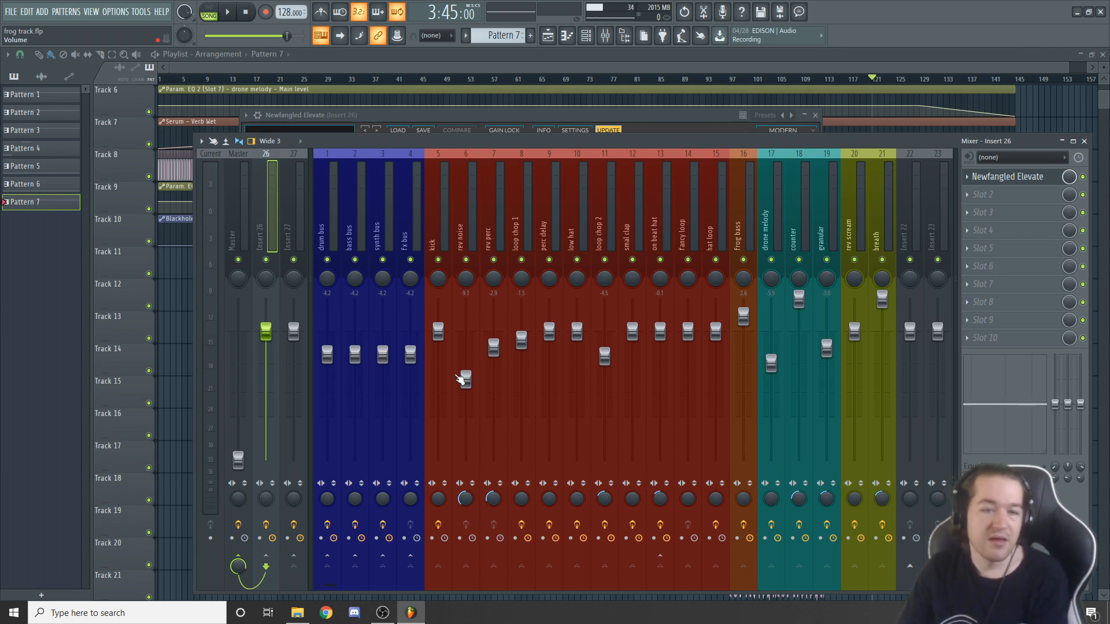
left_click(1007, 176)
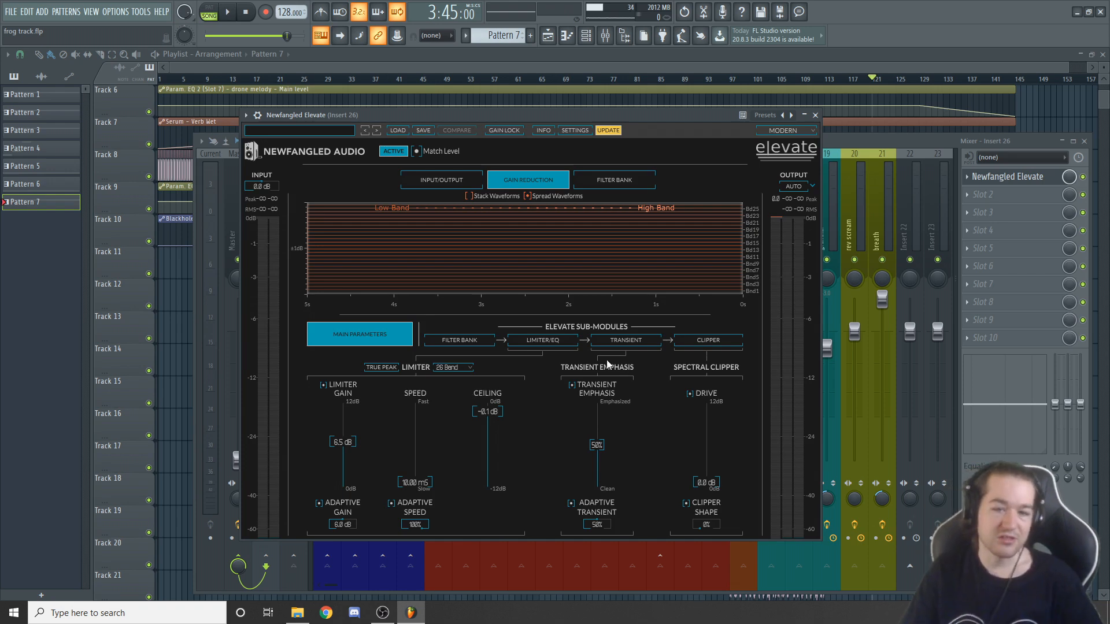
left_click(815, 115)
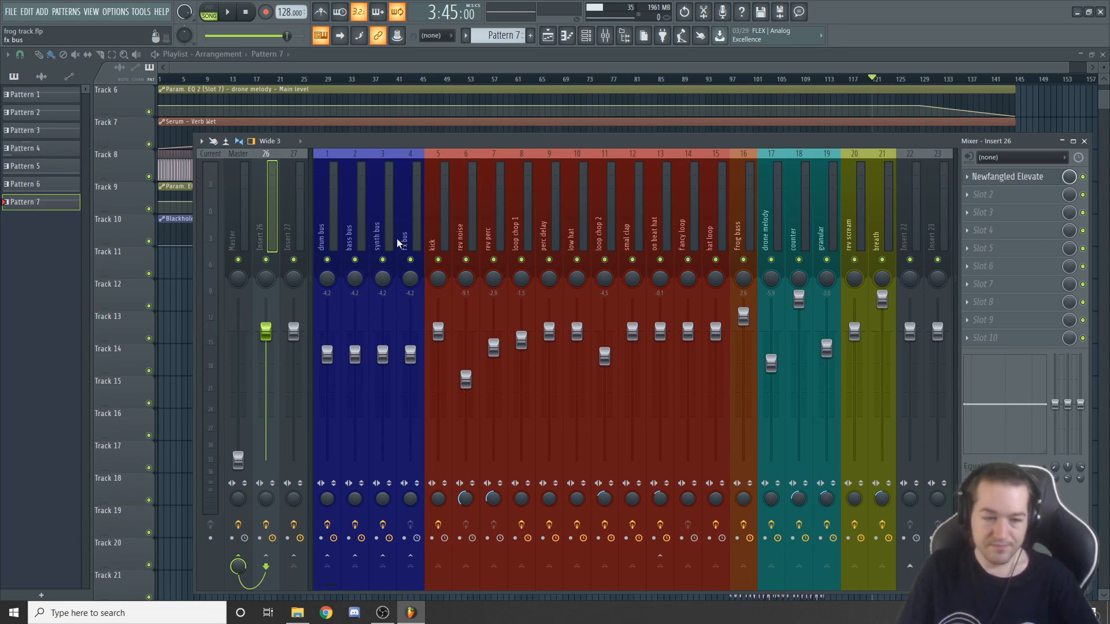
- Hide the mixer and look over the playlist's drum, pattern and automation tracks once more
left_click_drag(736, 141, 697, 132)
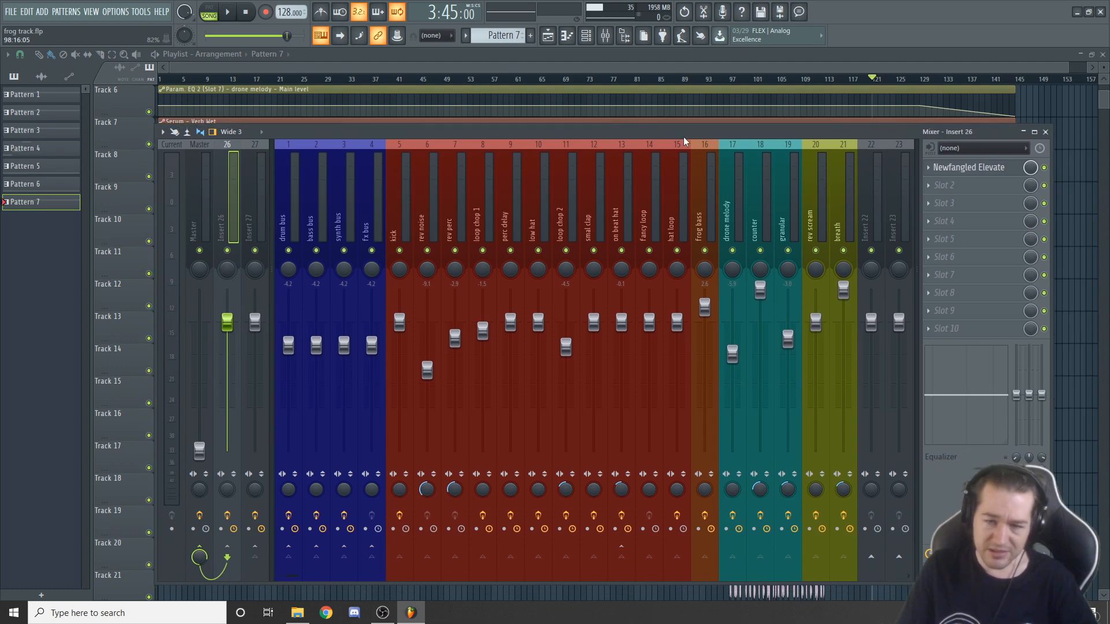
key("F9")
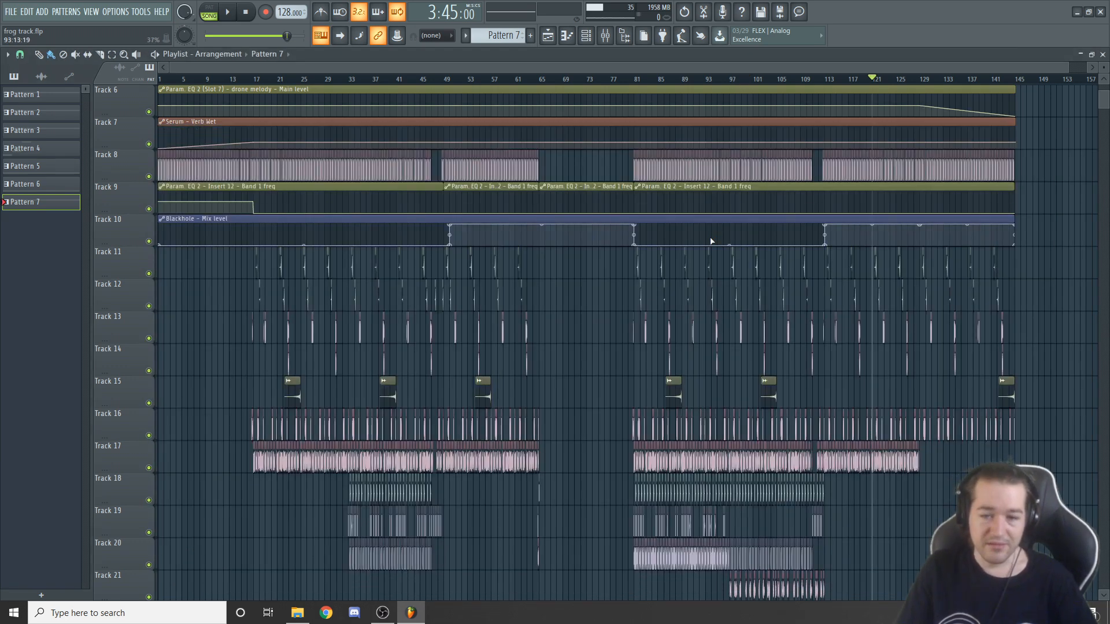
scroll(711, 240, "down", 15)
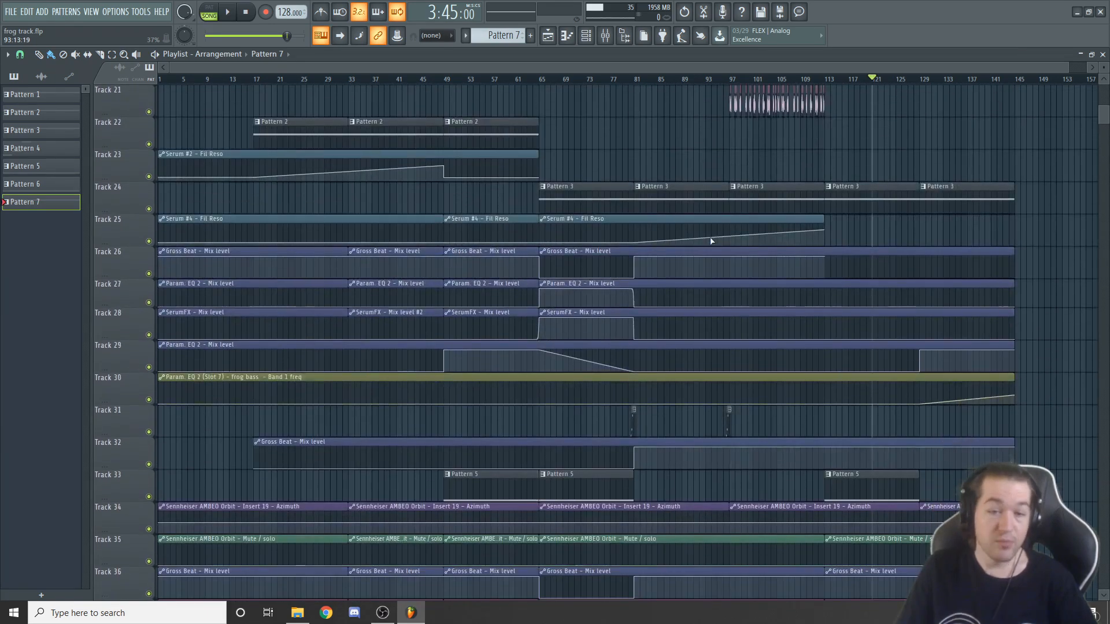
scroll(711, 241, "up", 19)
scroll(711, 240, "up", 1)
scroll(711, 241, "down", 4)
scroll(711, 240, "up", 4)
scroll(711, 241, "down", 5)
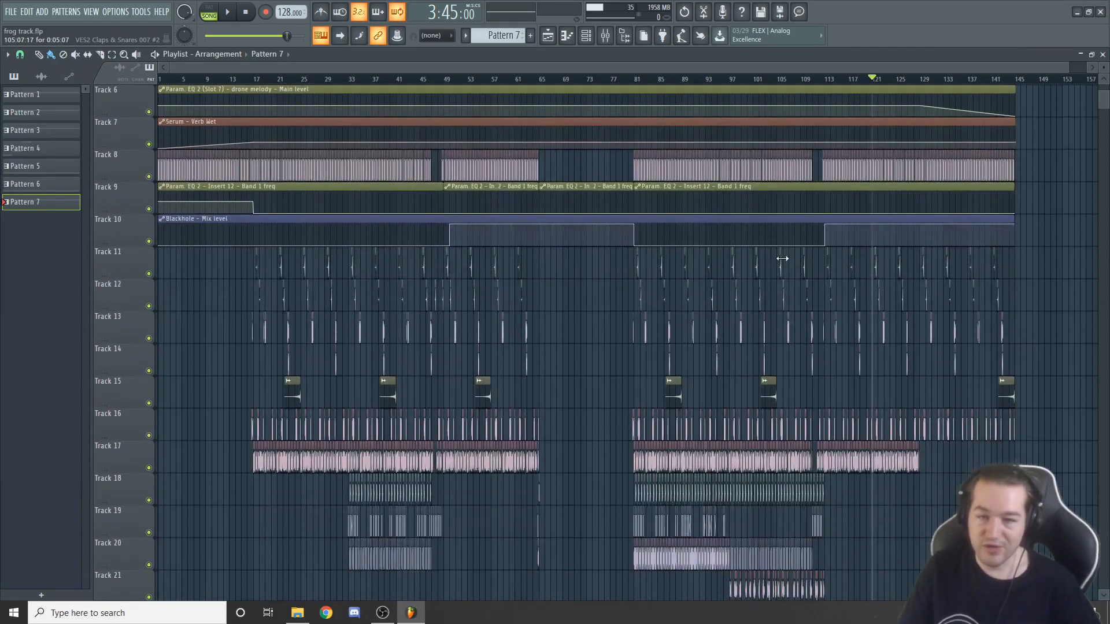